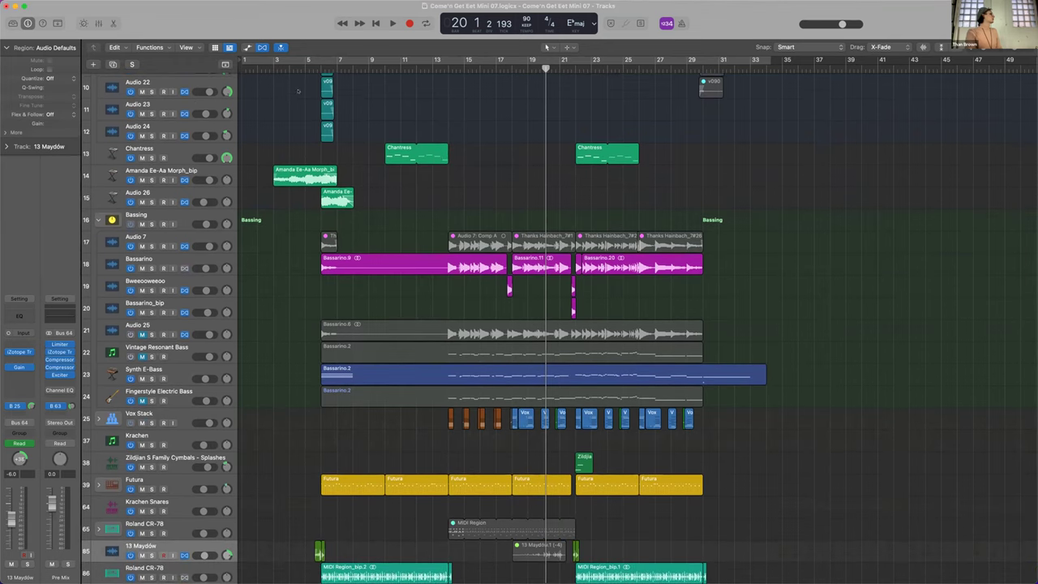
# - Solo the WEEEE track stack, play its clips from bar 6, and turn its solo off
pyautogui.scroll(-3, 412, 171)
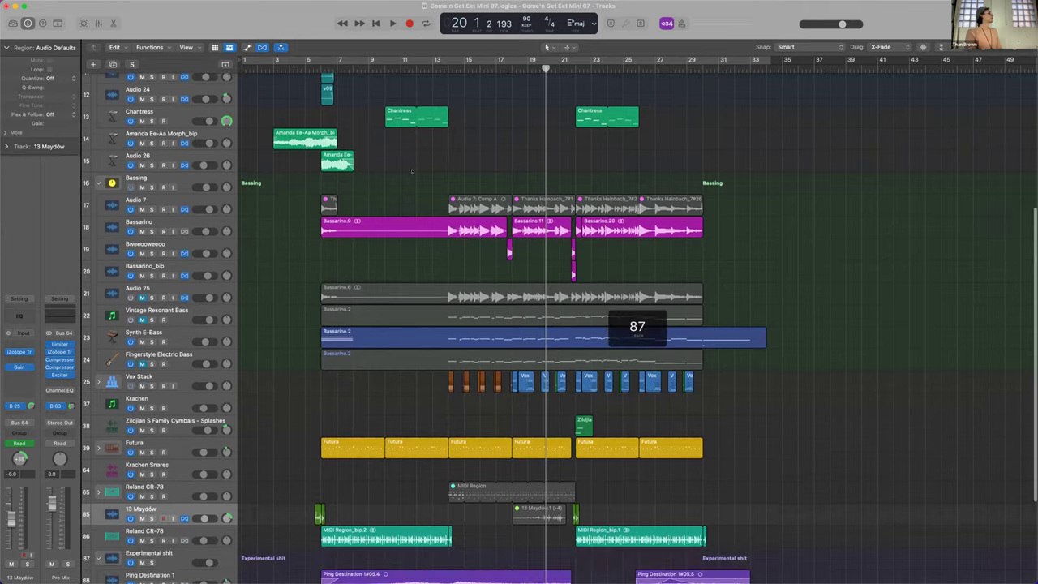
pyautogui.scroll(10, 412, 171)
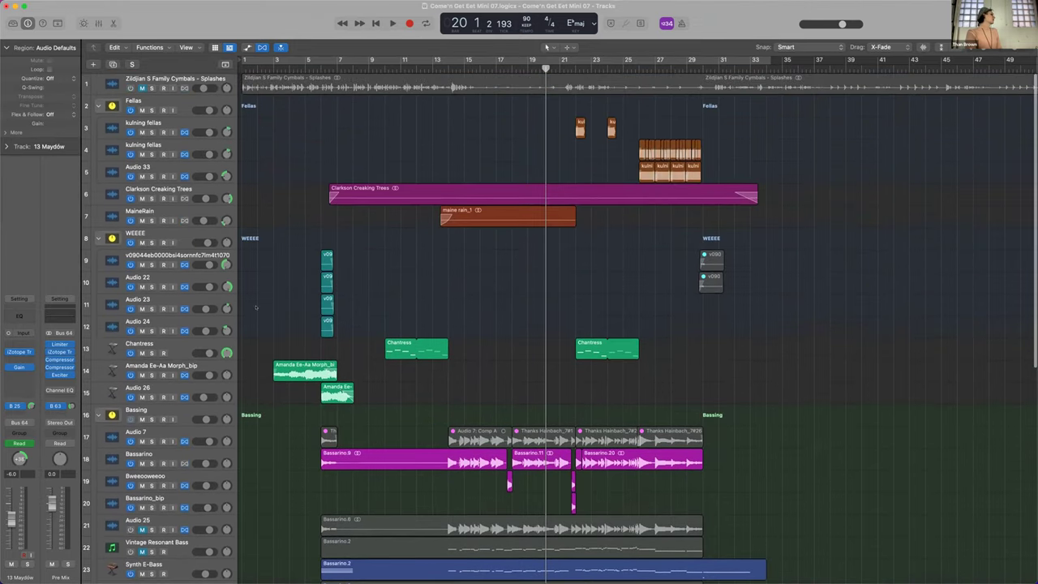
pyautogui.press('s')
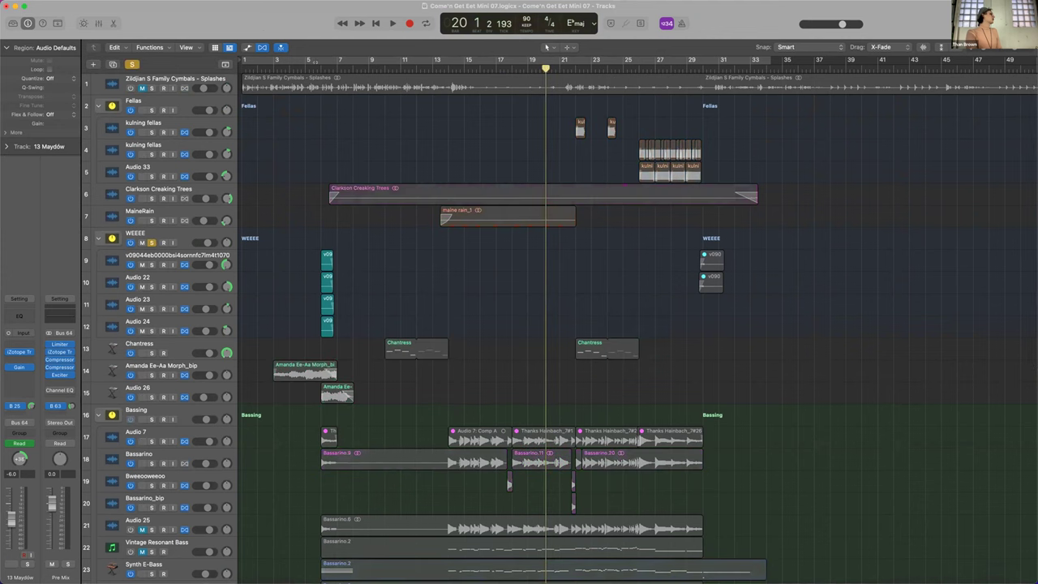
pyautogui.click(406, 85)
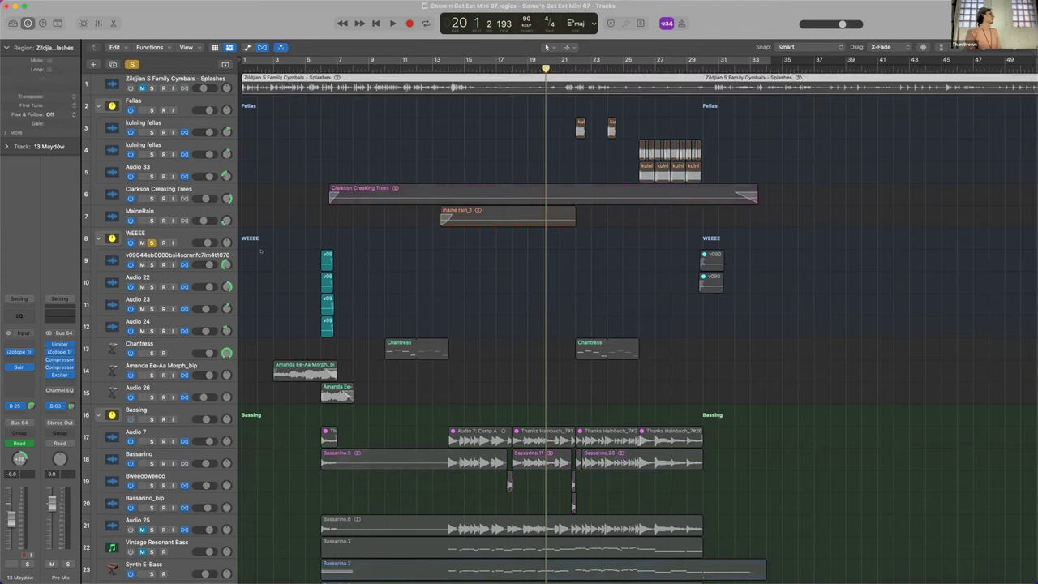
pyautogui.click(184, 234)
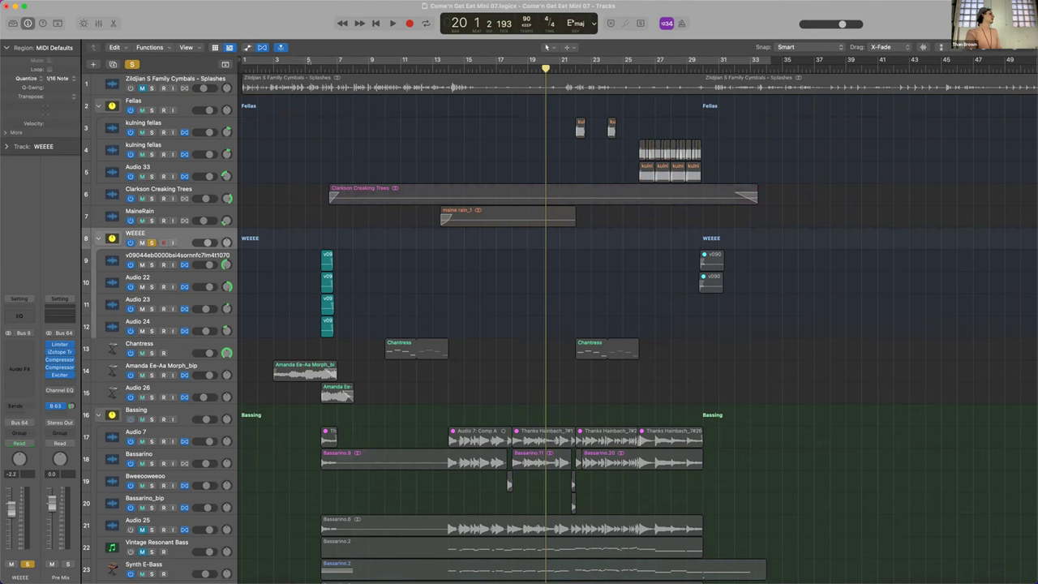
pyautogui.press('space')
pyautogui.press('space')
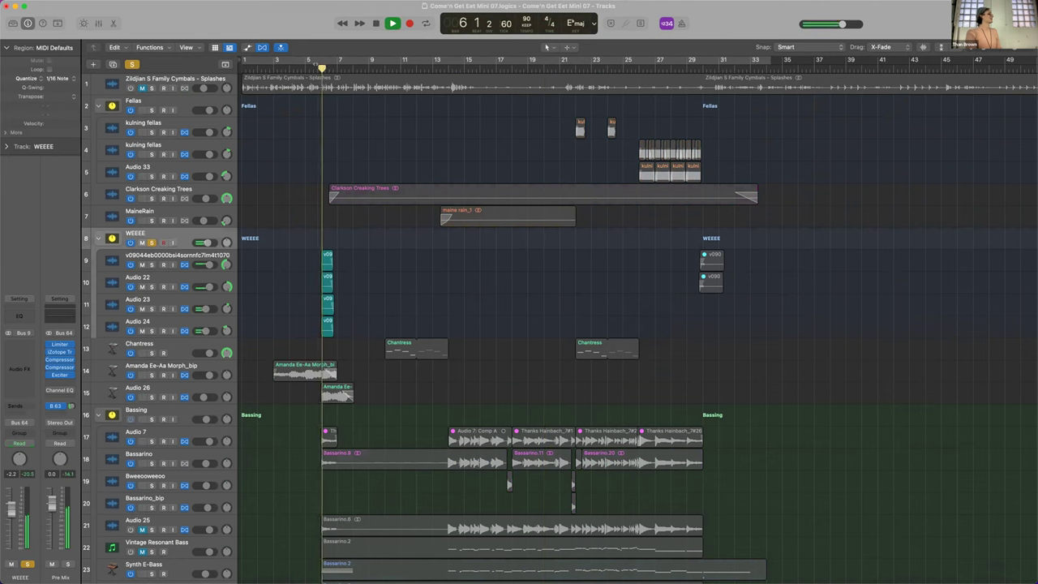
pyautogui.press('space')
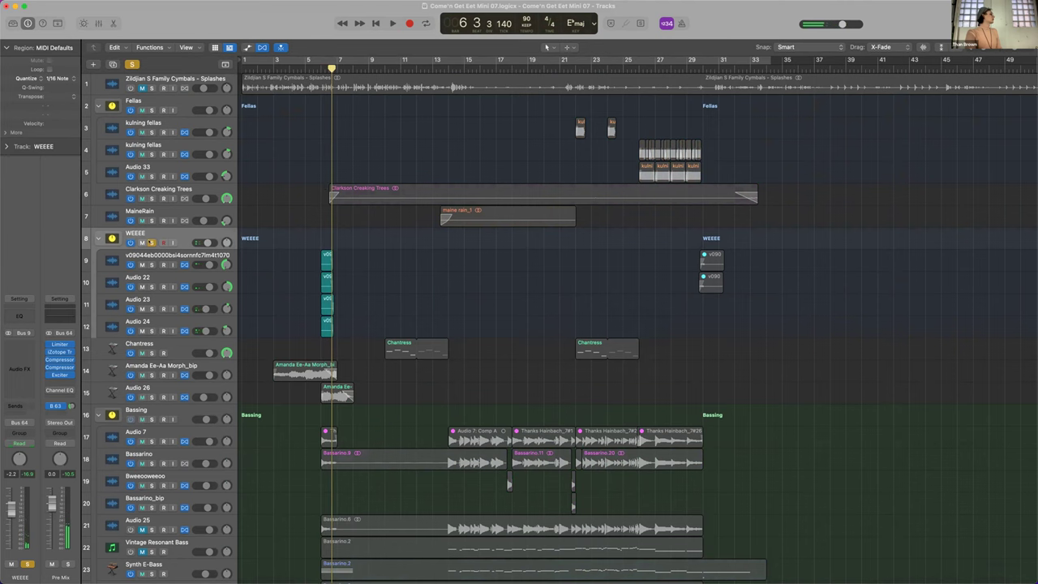
pyautogui.click(151, 243)
# - Solo the Verb track in the Experimental group and play its reverb region from about bar 12 to bar 14
pyautogui.scroll(-3, 390, 239)
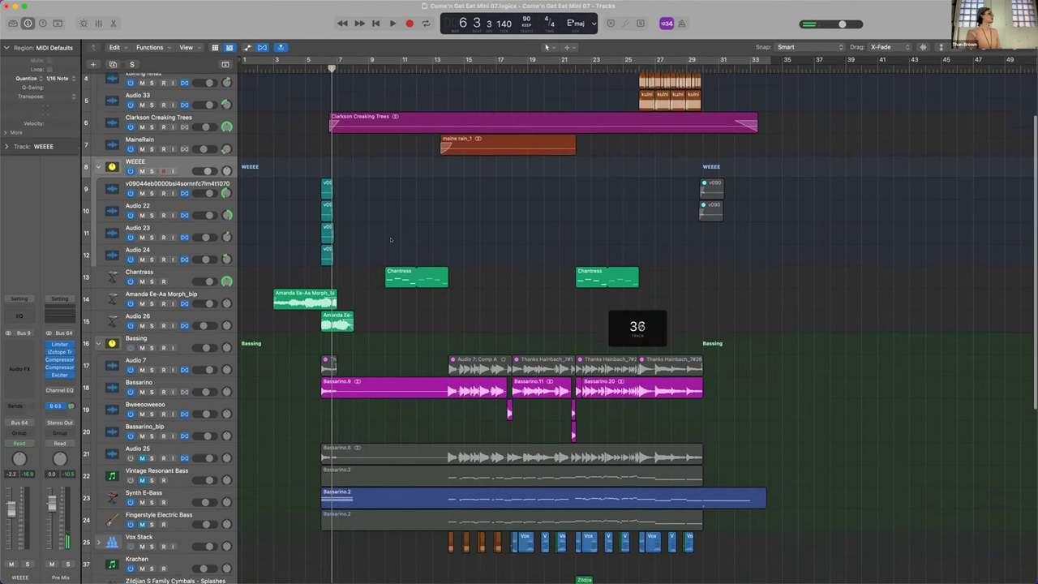
pyautogui.scroll(-10, 390, 240)
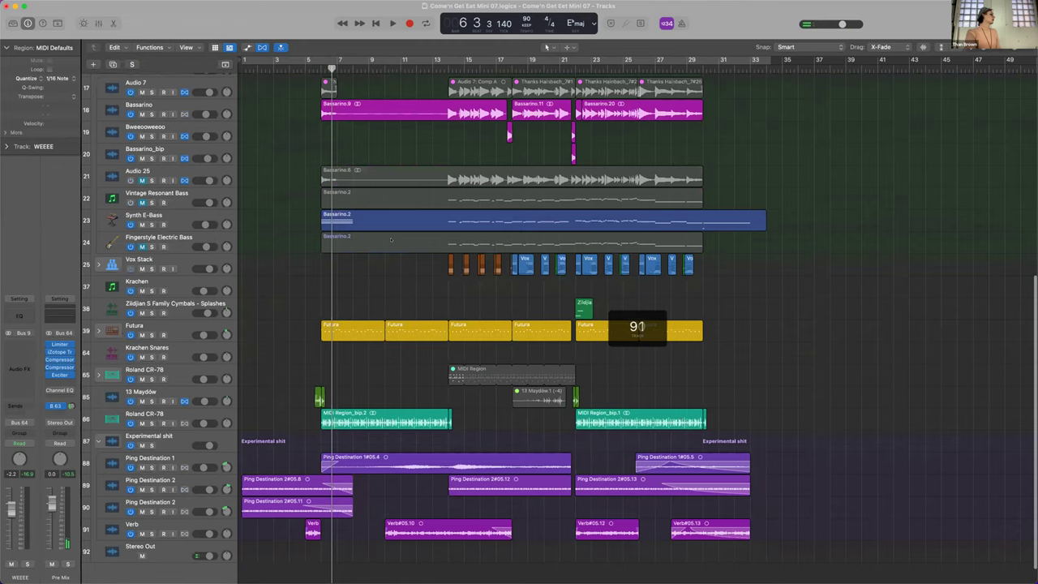
pyautogui.scroll(-1, 390, 240)
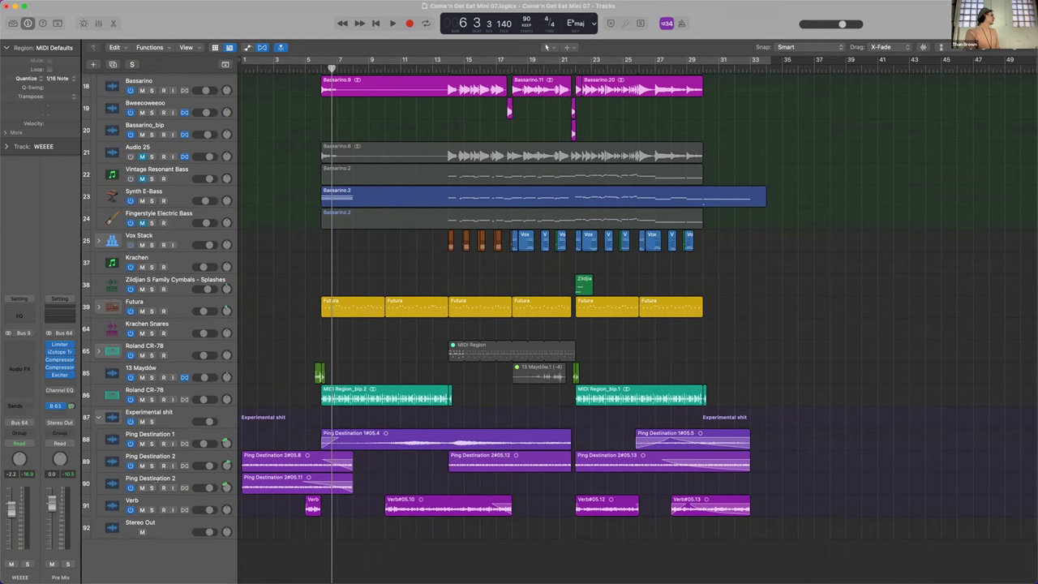
pyautogui.click(151, 510)
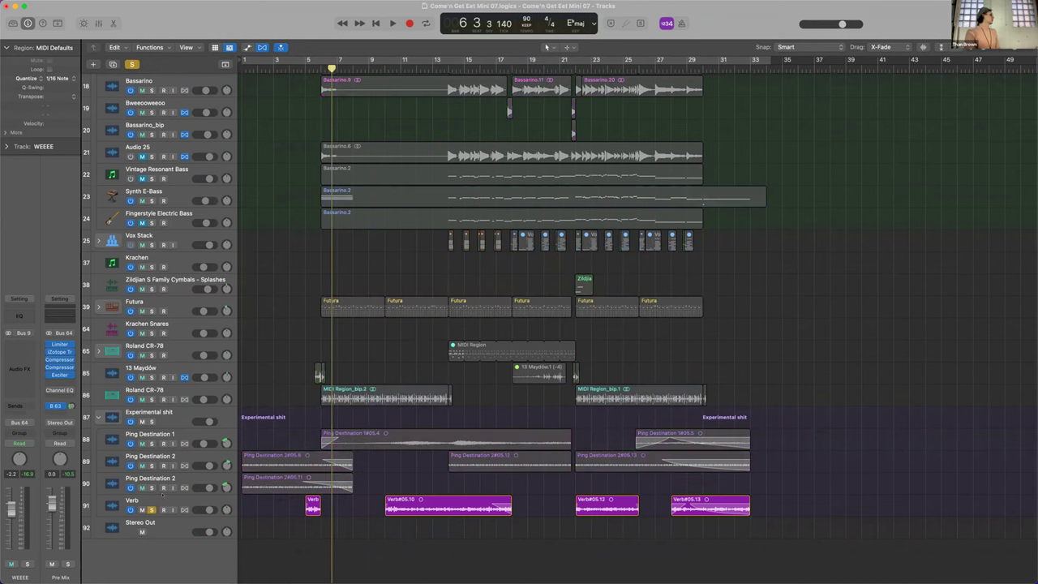
pyautogui.click(425, 69)
pyautogui.press('space')
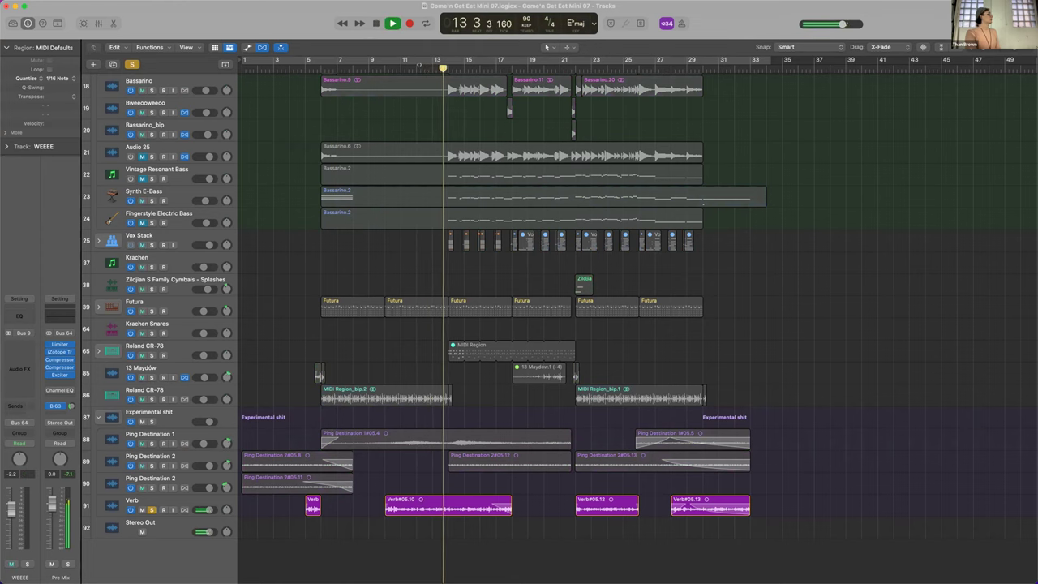
pyautogui.press('space')
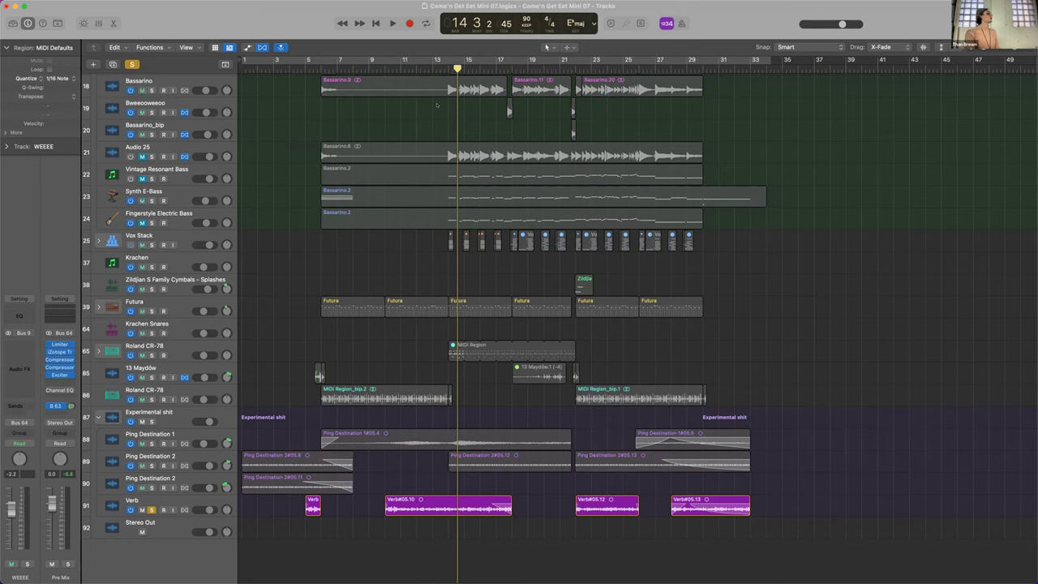
# - Move the playhead back to bar 13 and turn off the Verb track's solo
pyautogui.moveTo(507, 2)
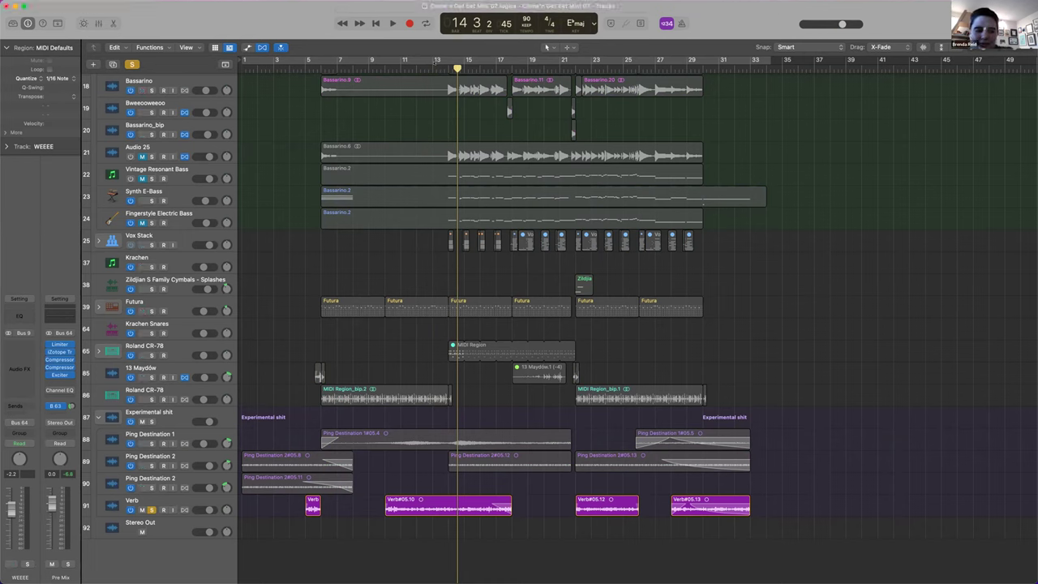
pyautogui.press(',')
pyautogui.press(',')
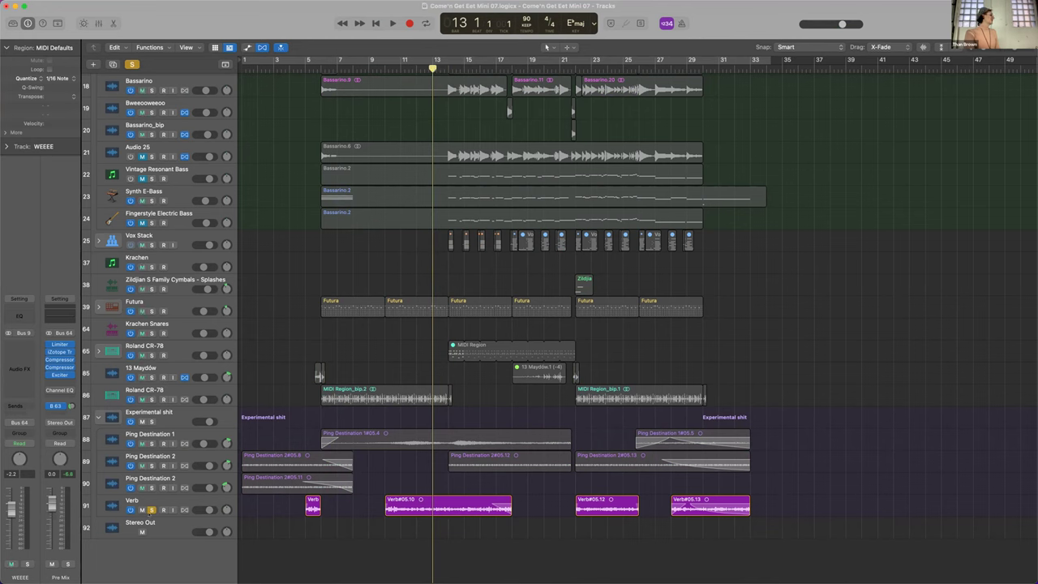
pyautogui.press('s')
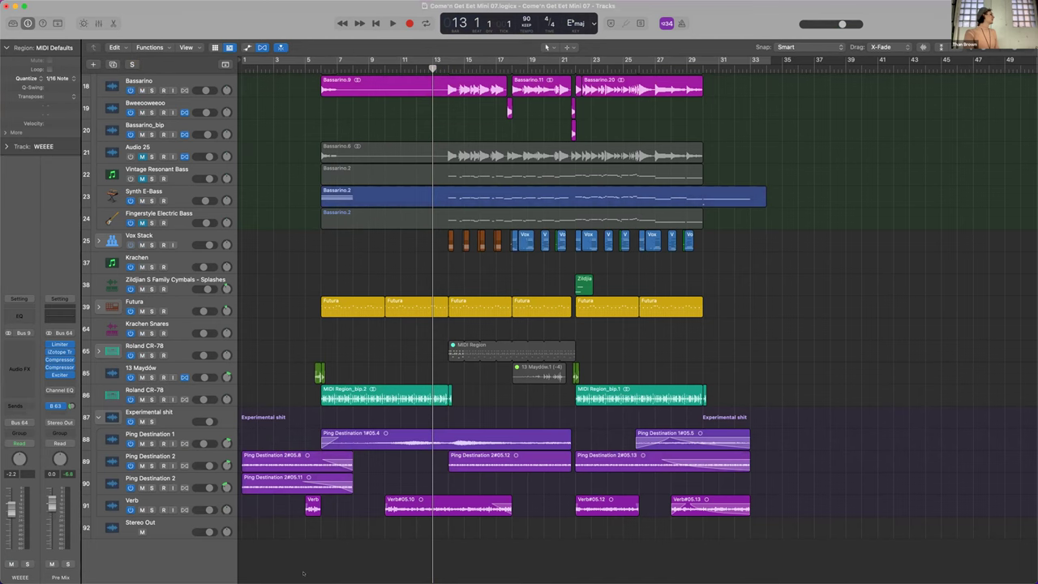
# - Solo the Zildjian S Family Cymbals - Splashes track 38, play its region from just before bar 22, and turn its solo off
pyautogui.scroll(-1, 292, 559)
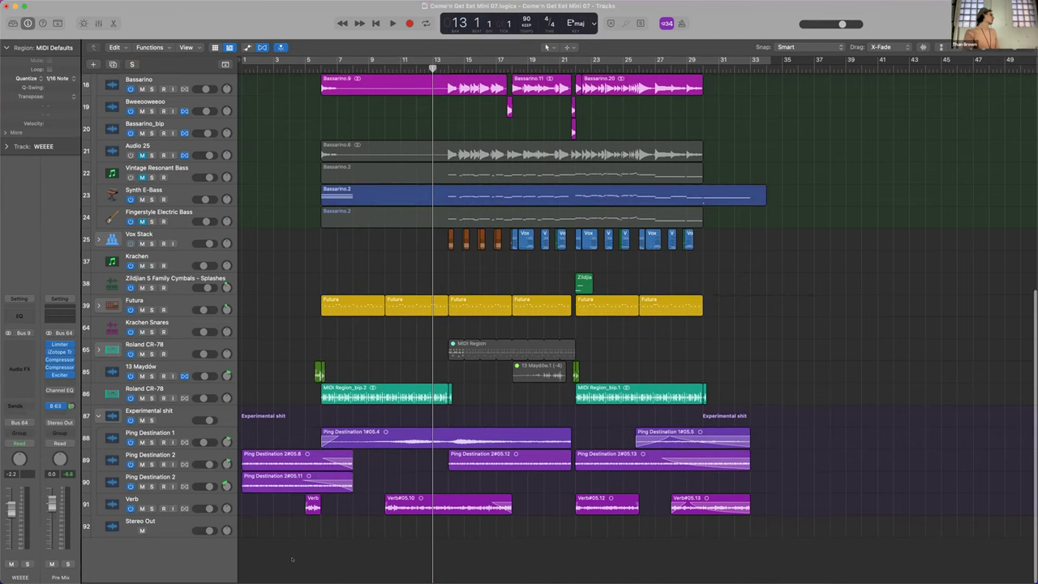
pyautogui.scroll(15, 292, 559)
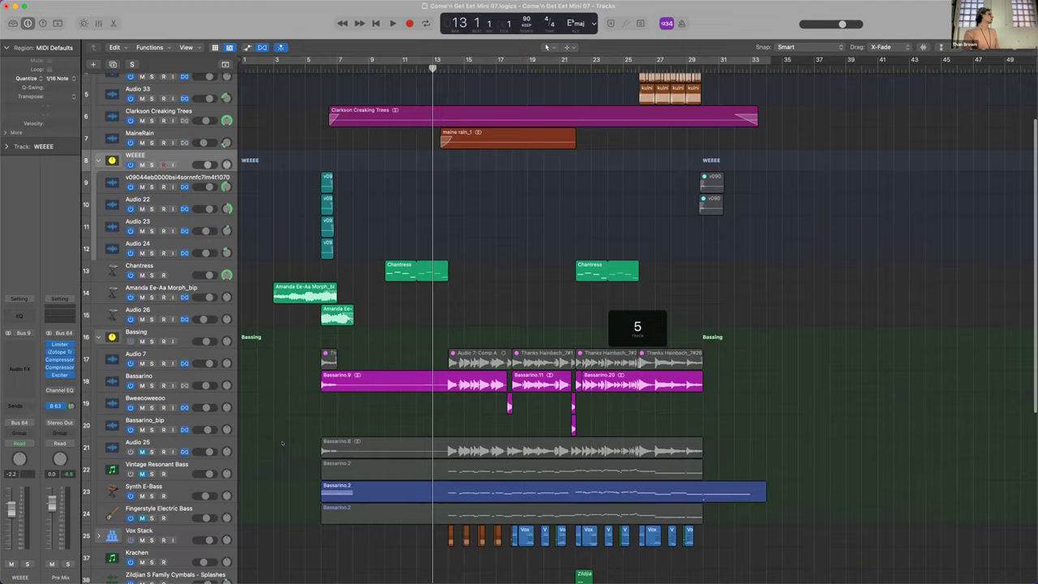
pyautogui.scroll(-10, 282, 443)
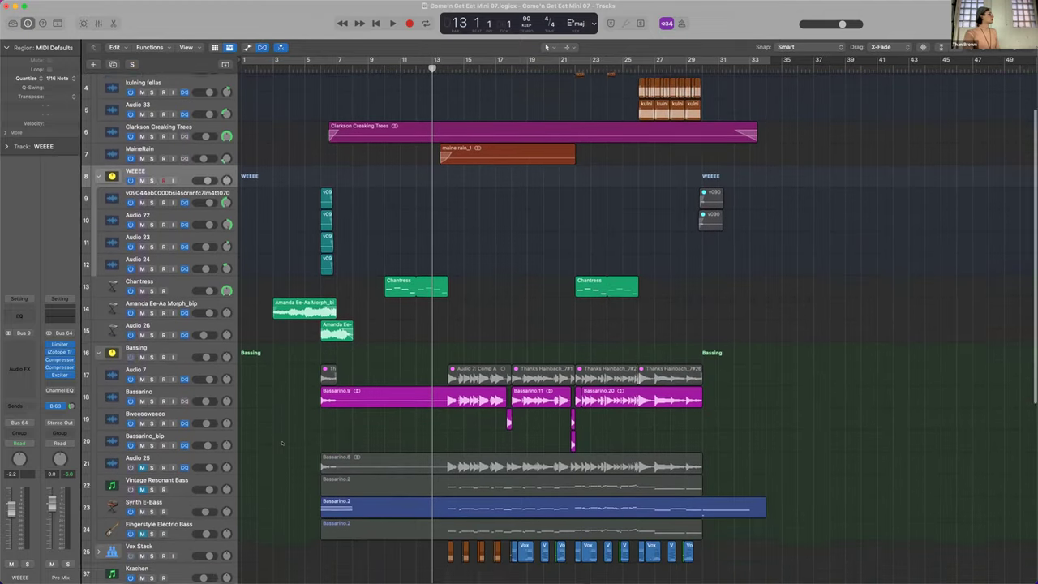
pyautogui.scroll(-5, 284, 439)
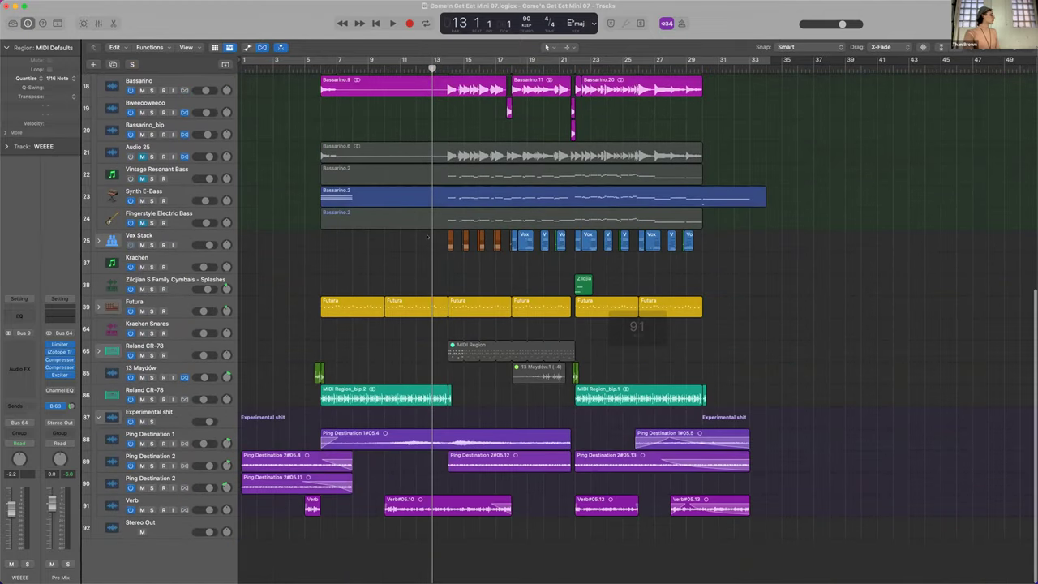
pyautogui.scroll(3, 428, 236)
pyautogui.scroll(-4, 446, 239)
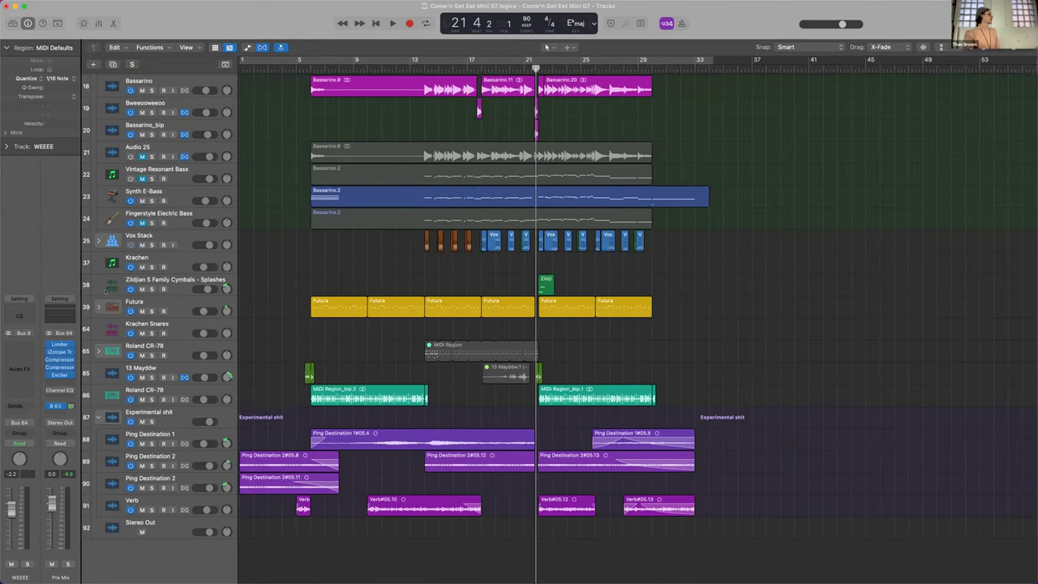
pyautogui.click(151, 289)
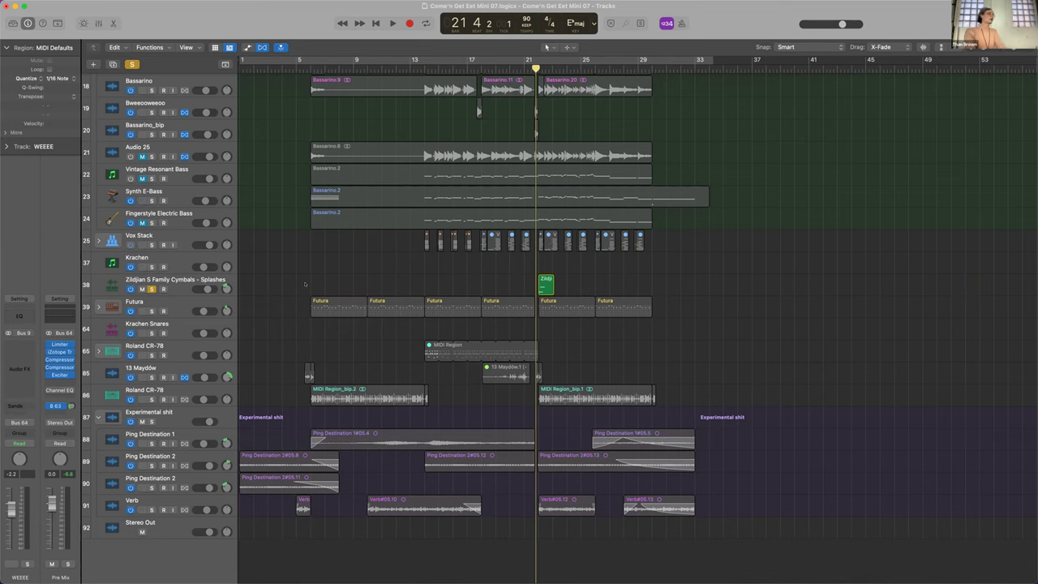
pyautogui.press('space')
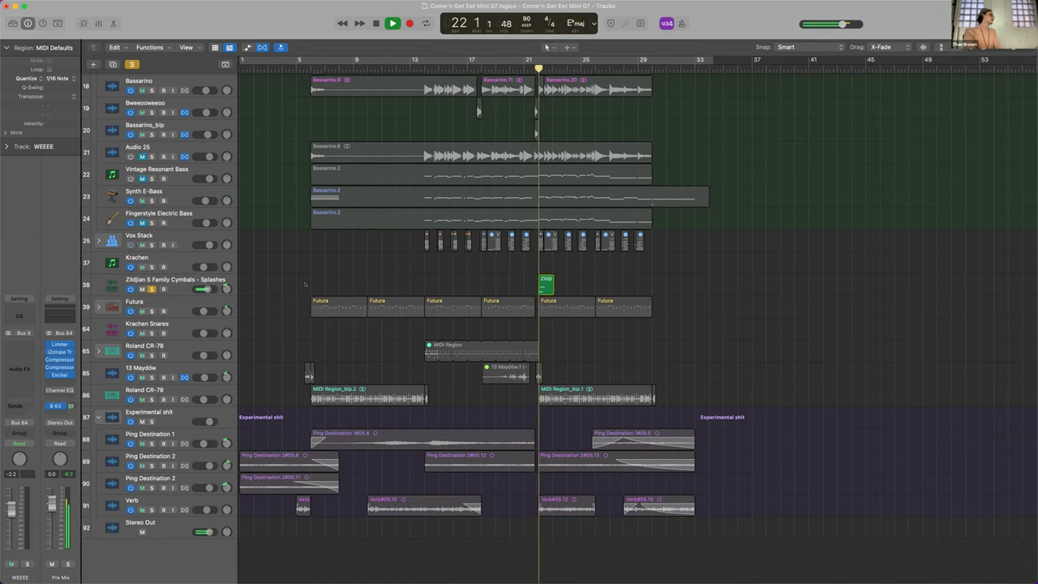
pyautogui.press('space')
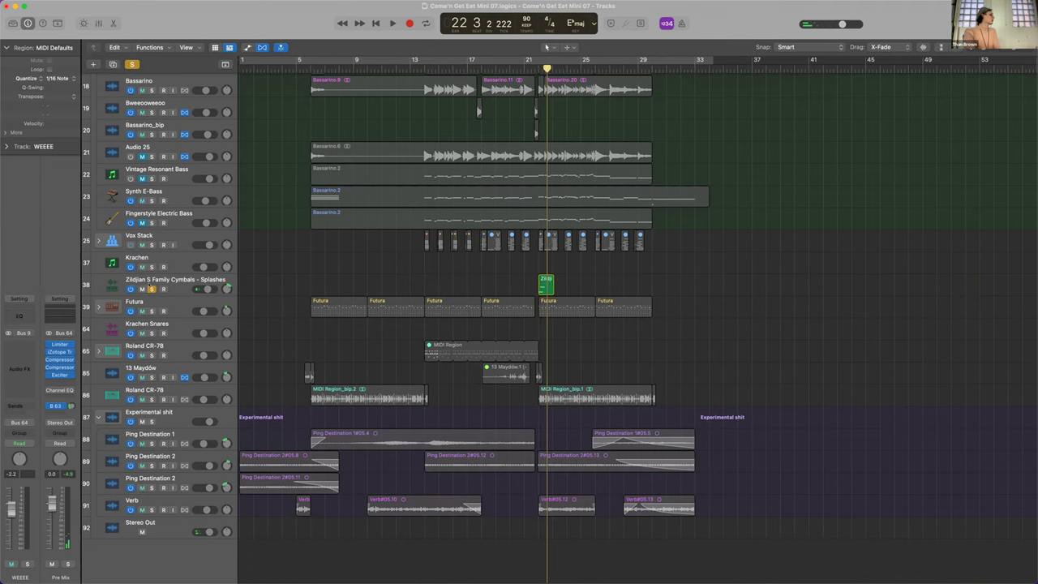
pyautogui.click(151, 289)
pyautogui.scroll(3, 339, 235)
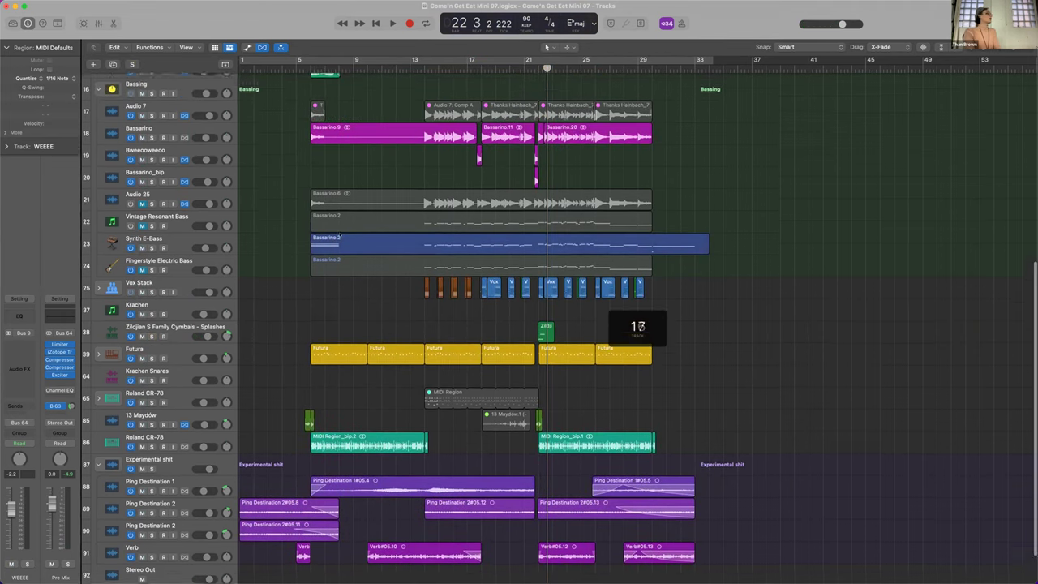
pyautogui.scroll(1, 339, 236)
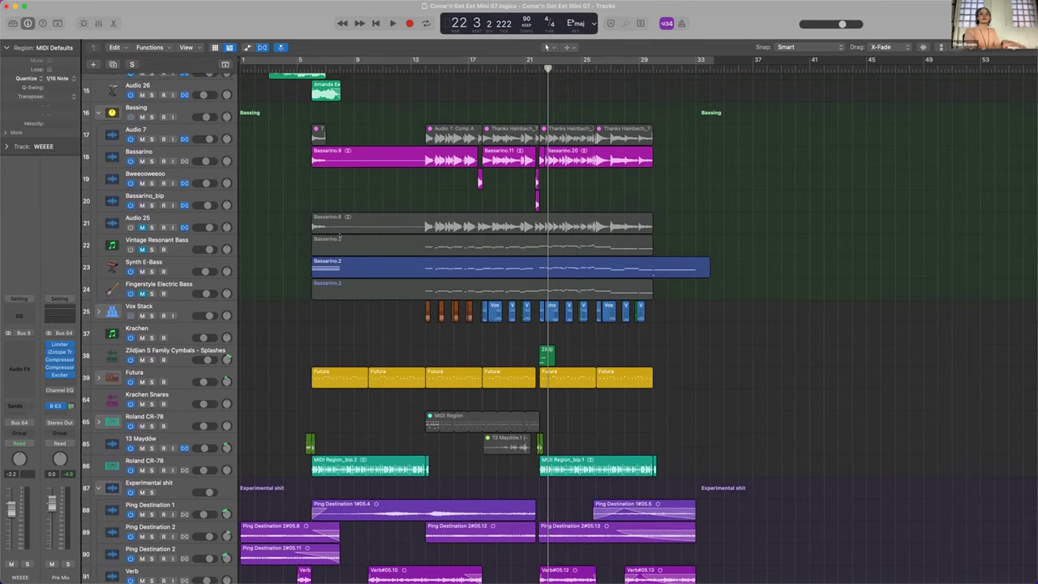
pyautogui.scroll(12, 339, 235)
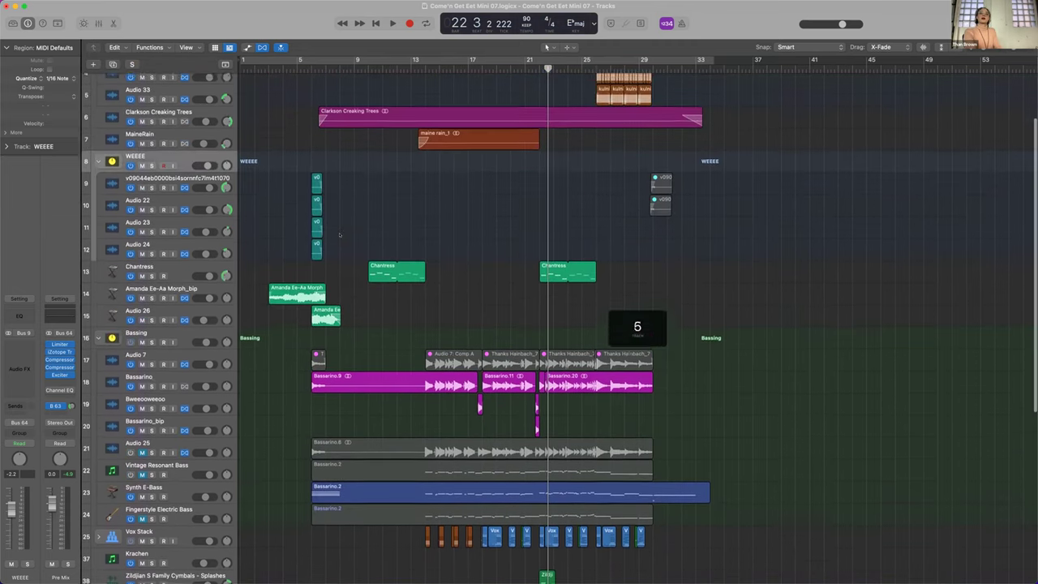
pyautogui.scroll(-10, 339, 235)
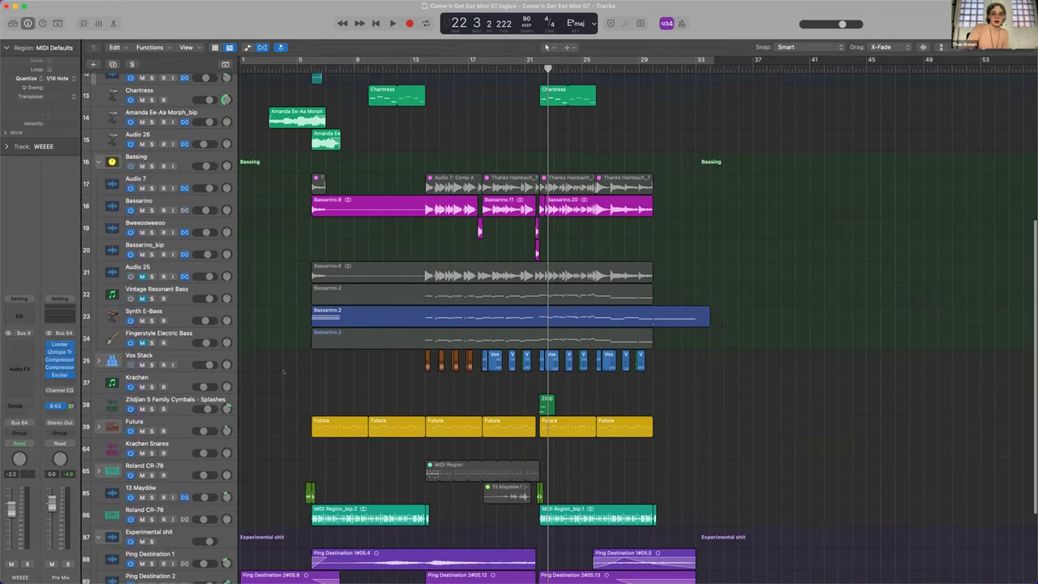
pyautogui.scroll(-1, 875, 538)
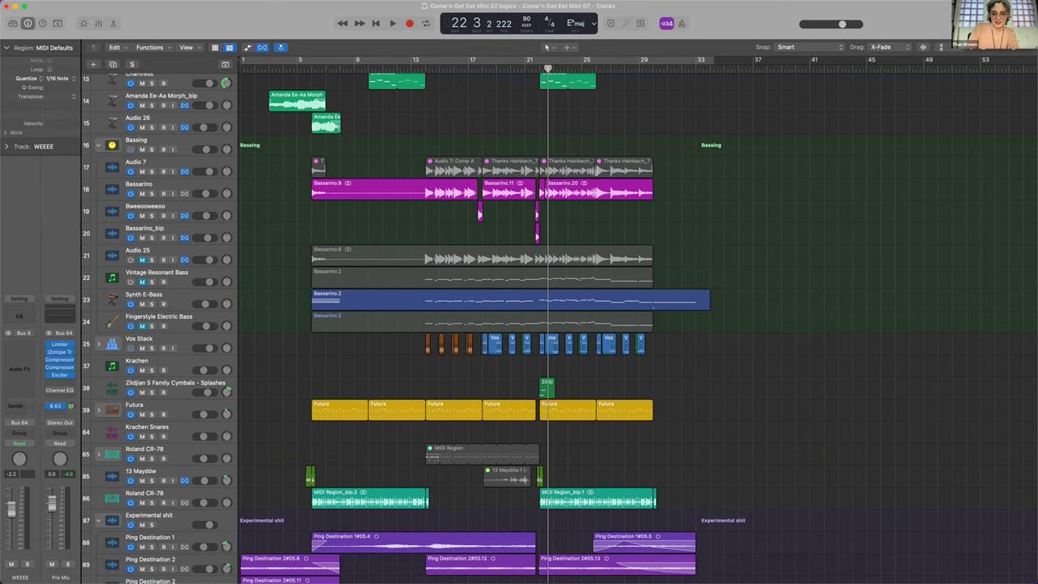
pyautogui.press('super+Tab')
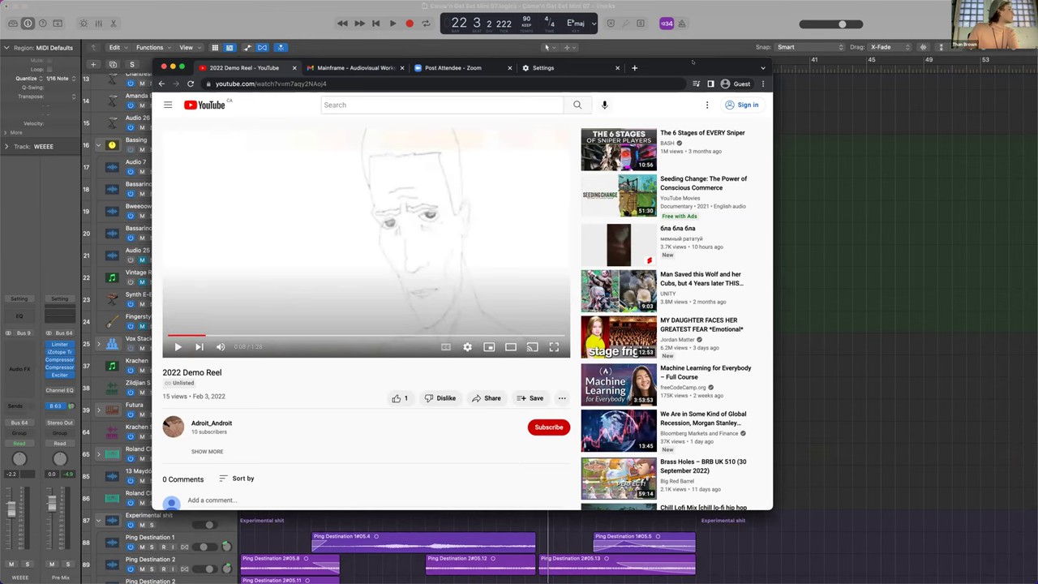
pyautogui.press('super+Tab')
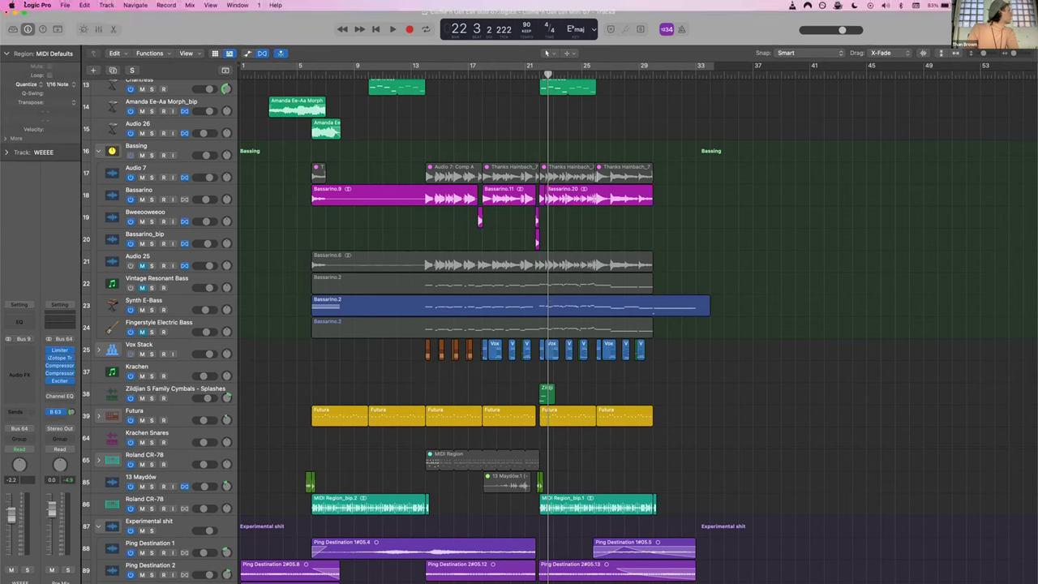
pyautogui.click(37, 5)
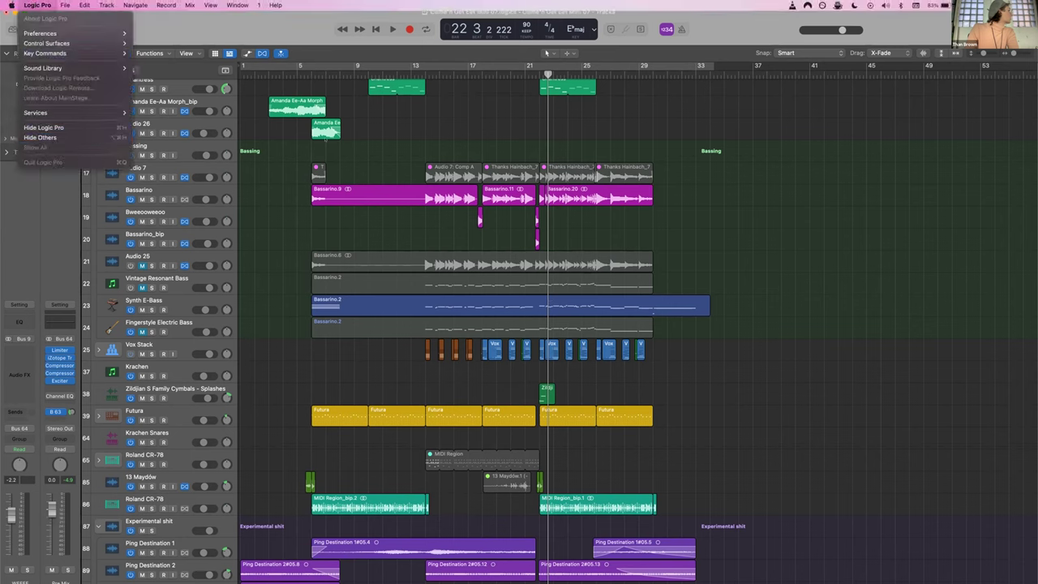
pyautogui.press('Escape')
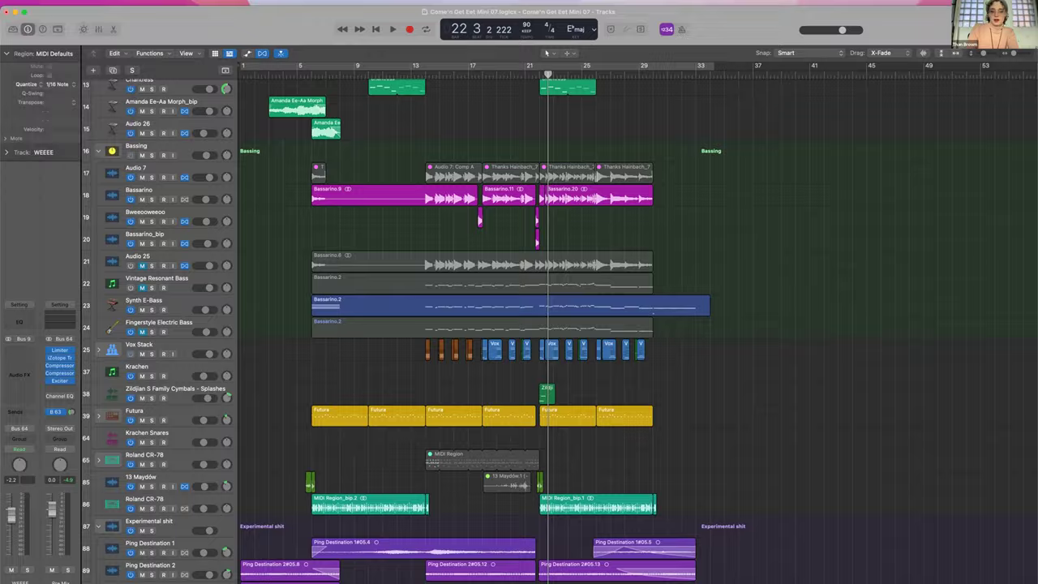
# - Hide Logic Pro and switch to the Working With Sound project in Audacity
pyautogui.press('super+h')
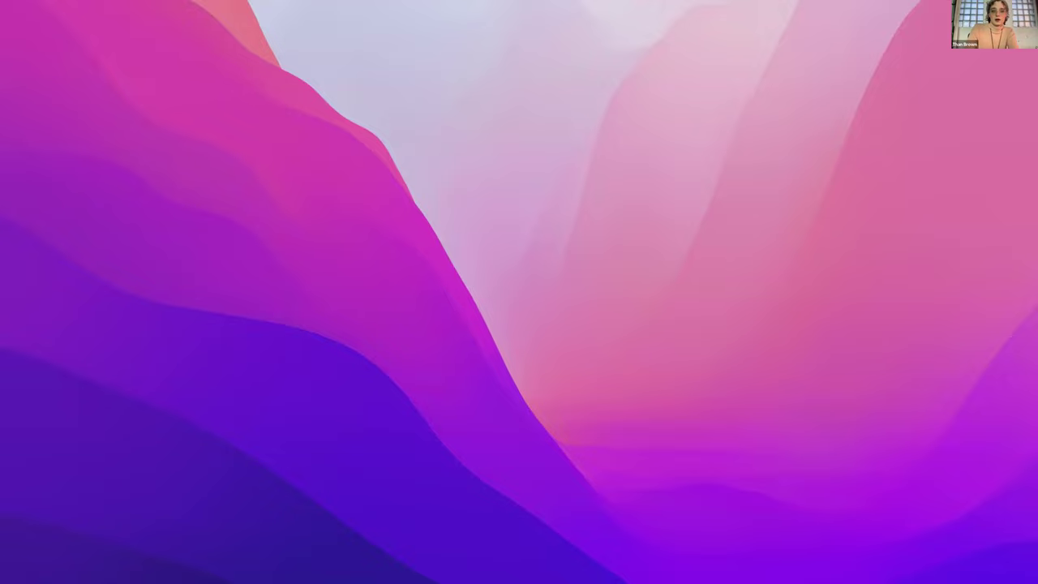
pyautogui.press('super+Tab')
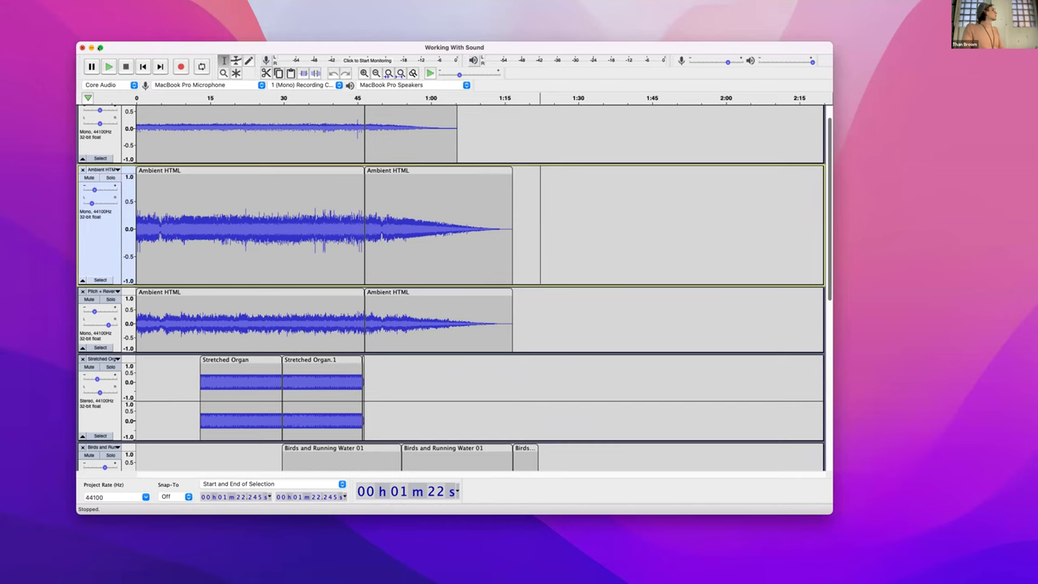
# - Zoom the Working With Sound project window to fill the screen
pyautogui.moveTo(100, 48)
pyautogui.press('alt')
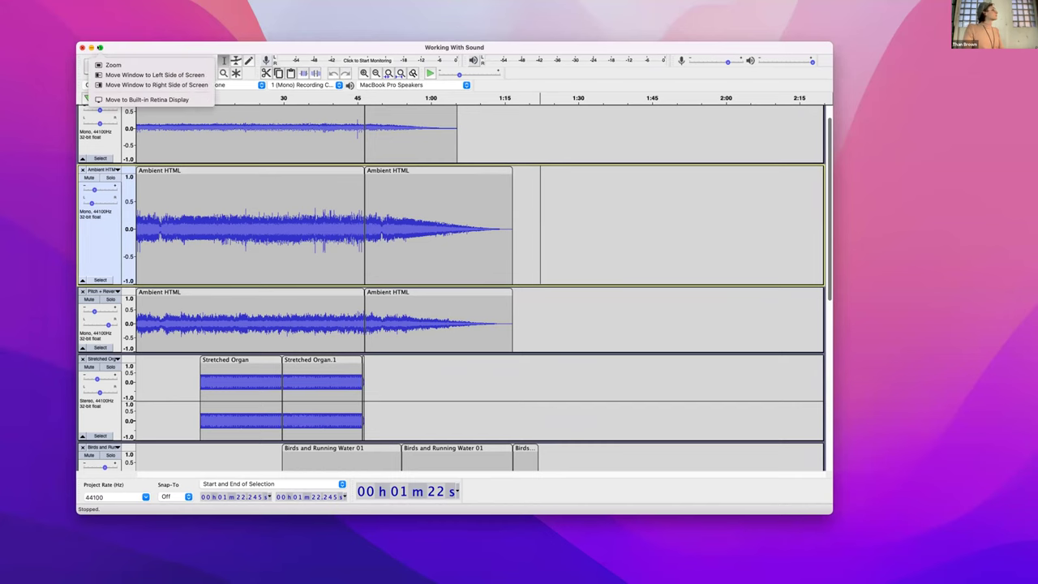
pyautogui.click(114, 65)
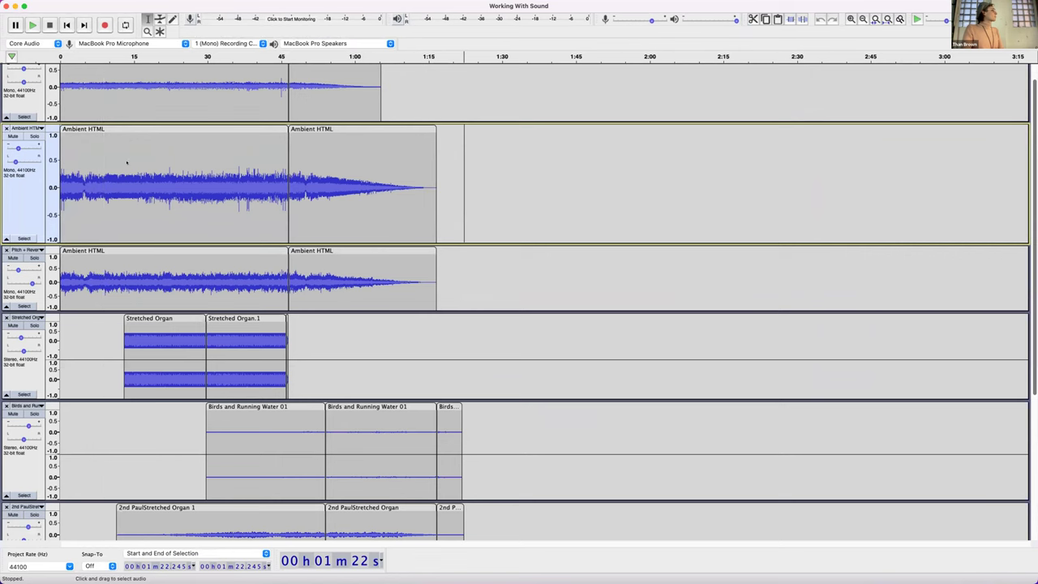
pyautogui.scroll(-5, 127, 162)
pyautogui.scroll(6, 118, 184)
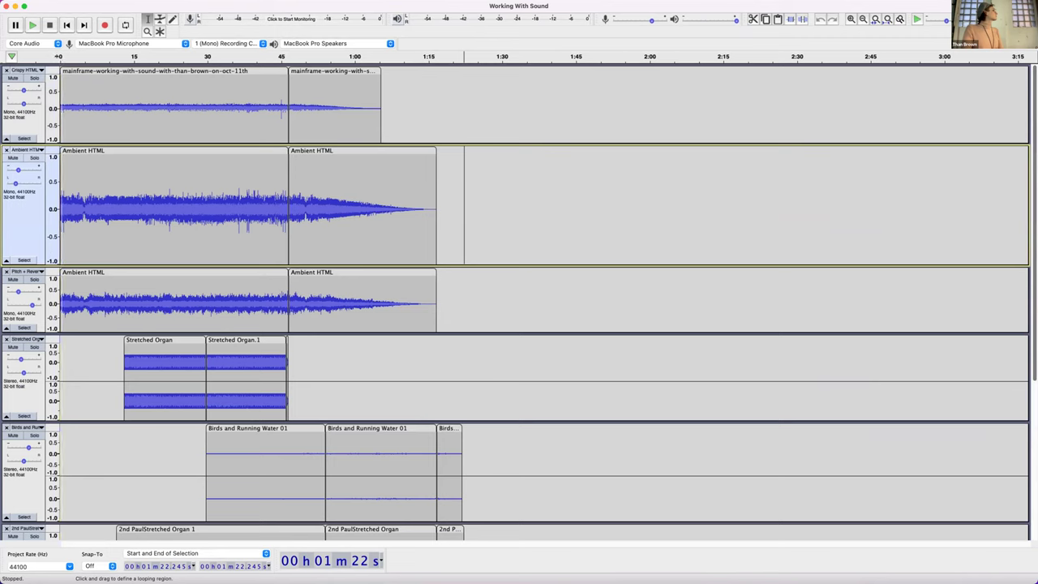
# - Play the project briefly from 0 seconds, stop it, and set the playhead back to the start of the timeline
pyautogui.click(61, 57)
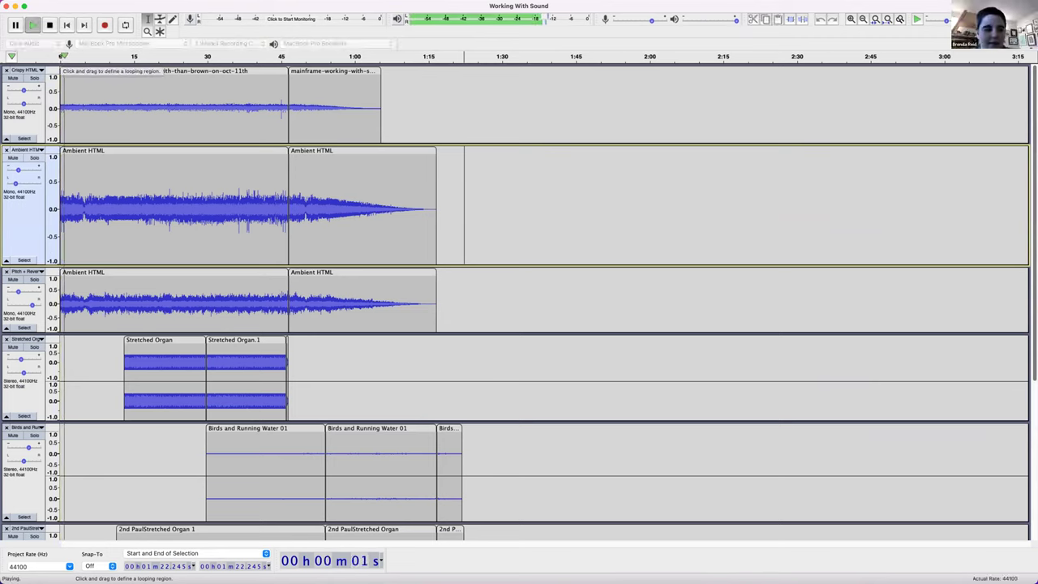
pyautogui.click(60, 57)
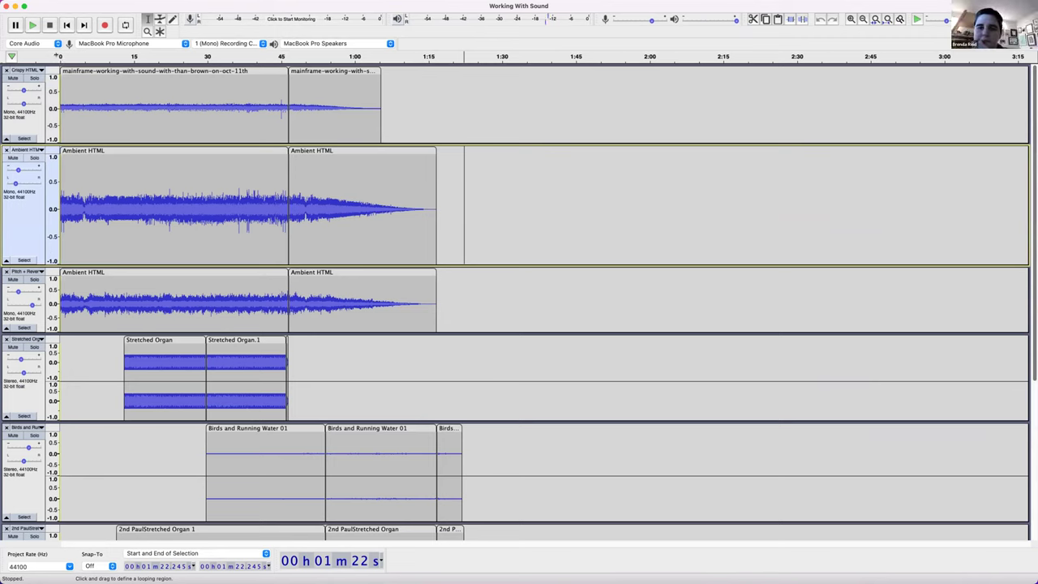
pyautogui.click(59, 57)
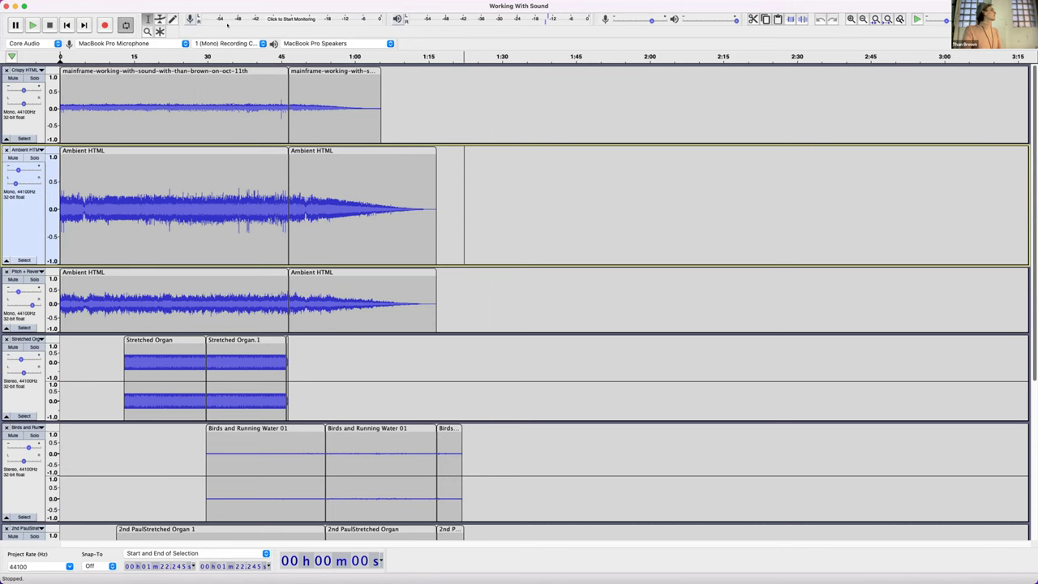
pyautogui.moveTo(254, 7)
pyautogui.mouseDown()
pyautogui.moveTo(254, 62)
pyautogui.moveTo(241, 5)
pyautogui.mouseUp()
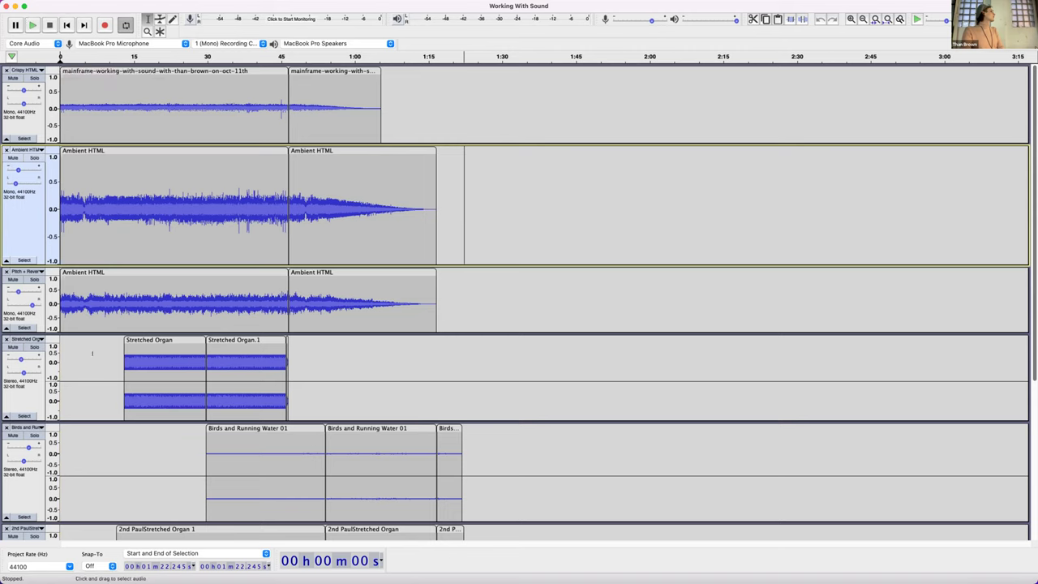
# - Place the cursor at 0 seconds in the Stretched Organ track and in the lowest 2nd PaulStretched Organ track
pyautogui.click(55, 376)
pyautogui.click(60, 377)
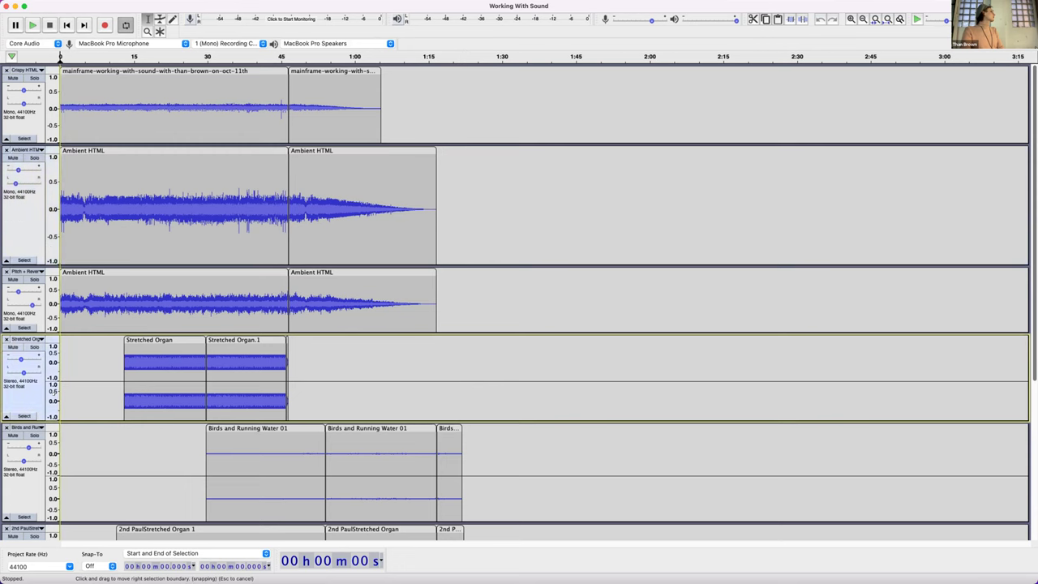
pyautogui.scroll(-10, 70, 418)
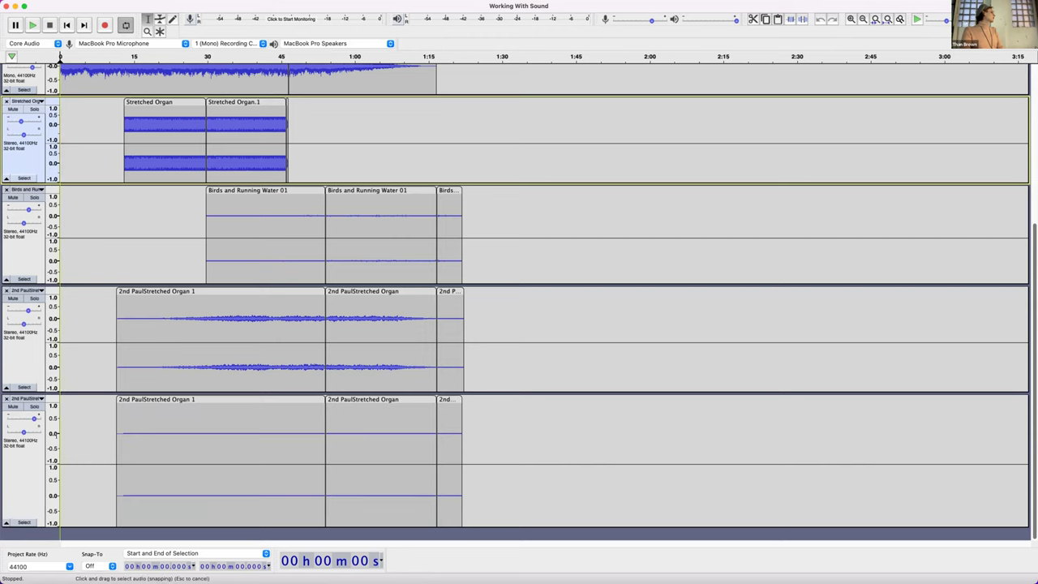
pyautogui.click(61, 454)
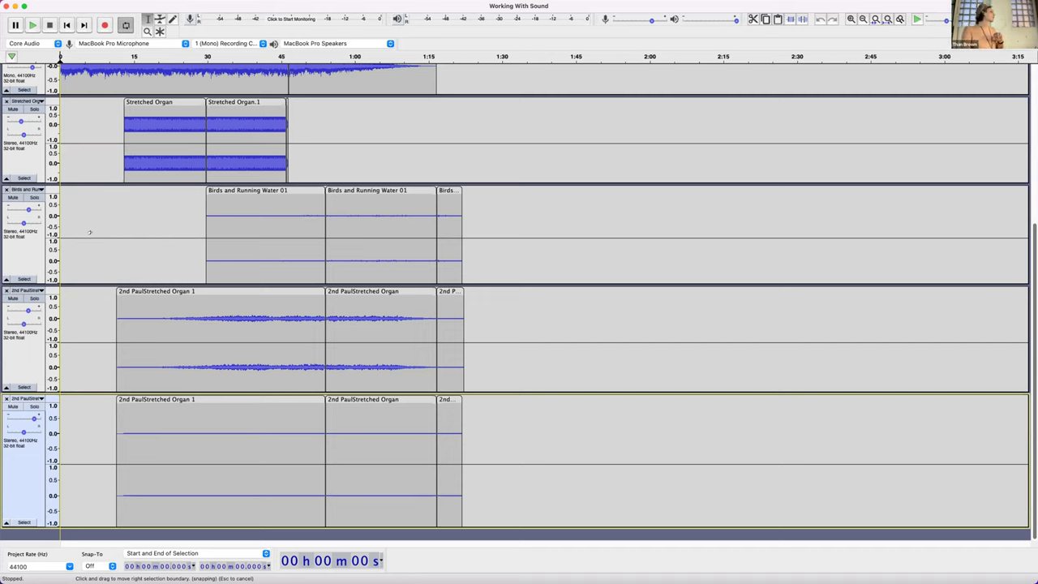
# - Force quit the unresponsive Audacity, relaunch it, and check the desktop for its open windows
pyautogui.moveTo(297, 568)
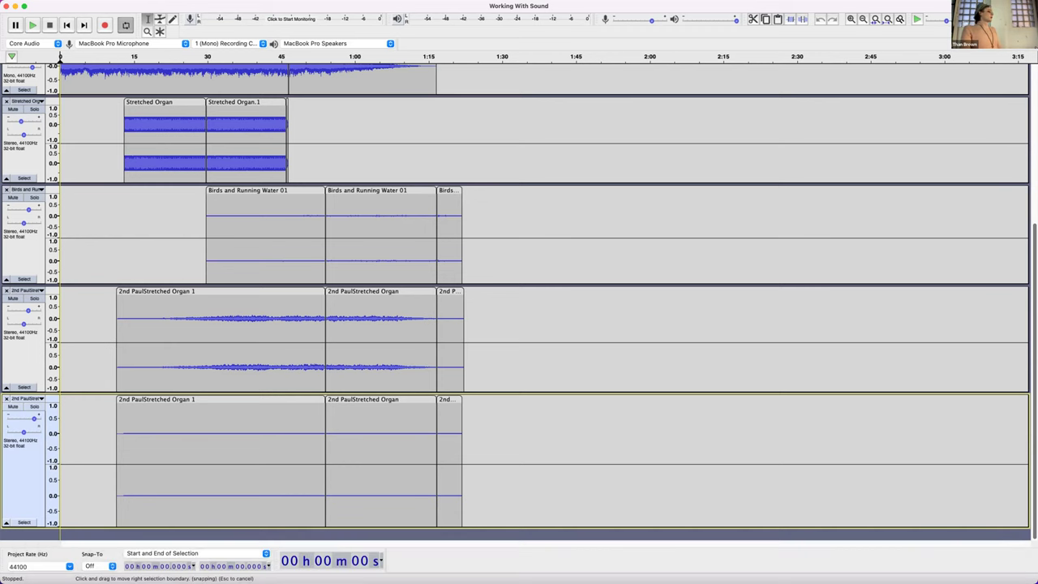
pyautogui.moveTo(690, 560)
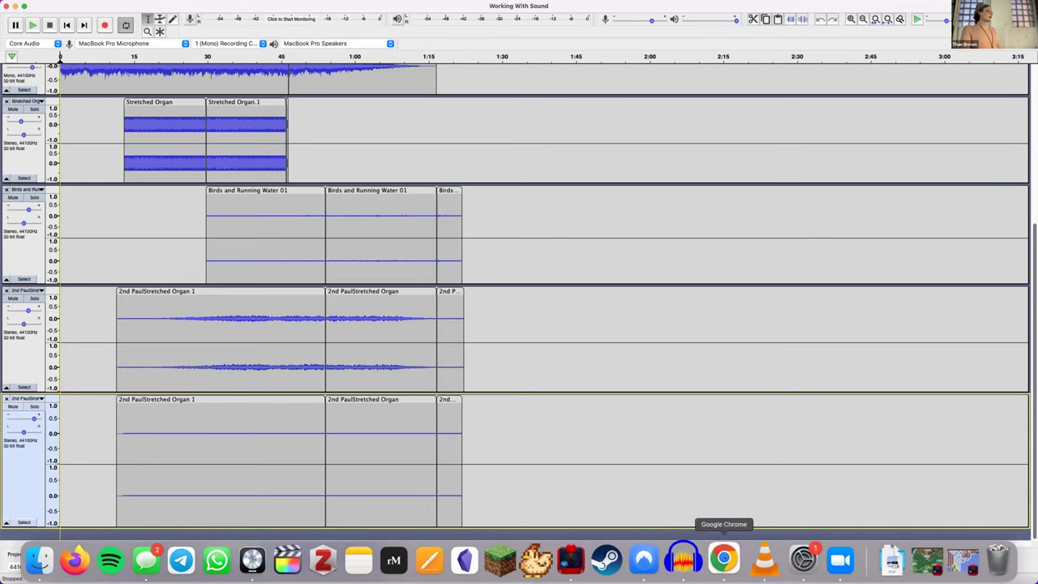
pyautogui.rightClick(686, 560)
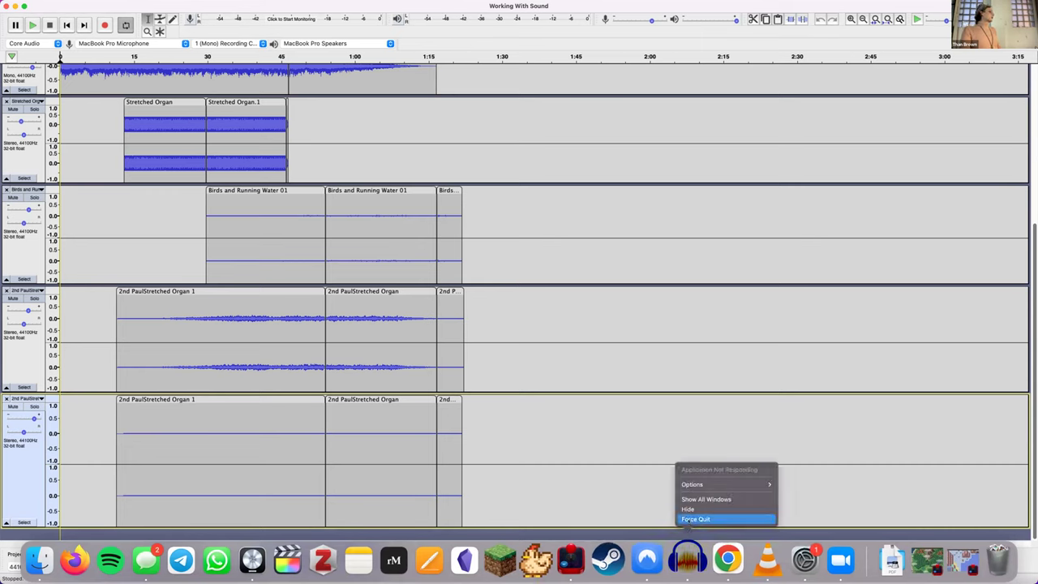
pyautogui.click(695, 519)
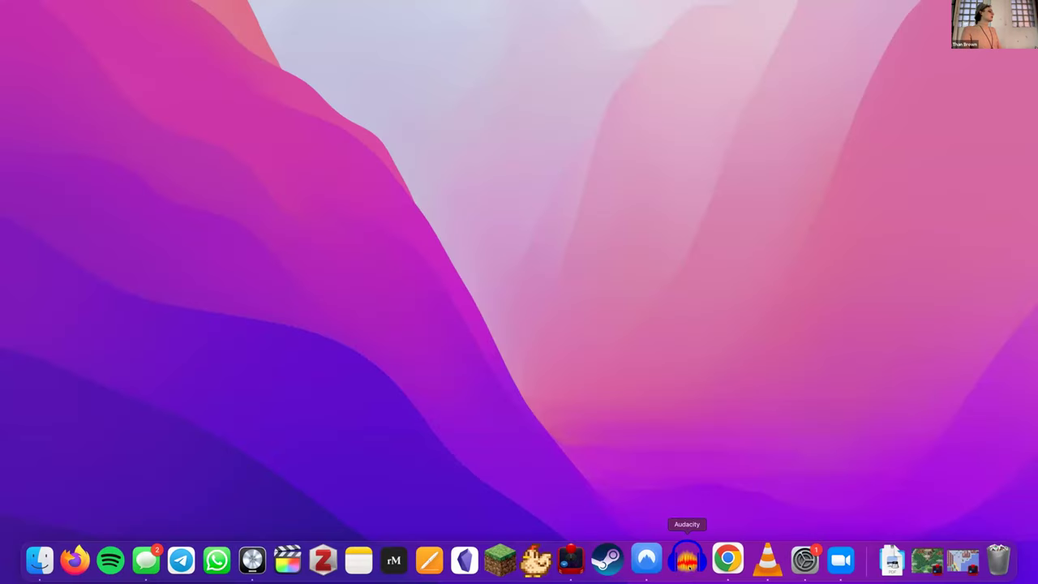
pyautogui.click(688, 559)
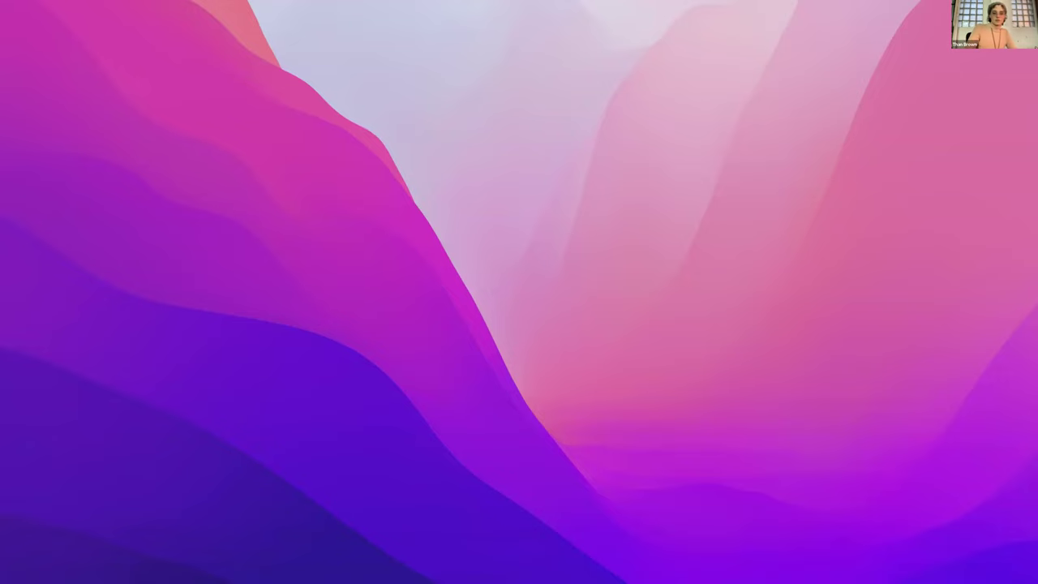
pyautogui.hotkey('ctrl', 'Up')
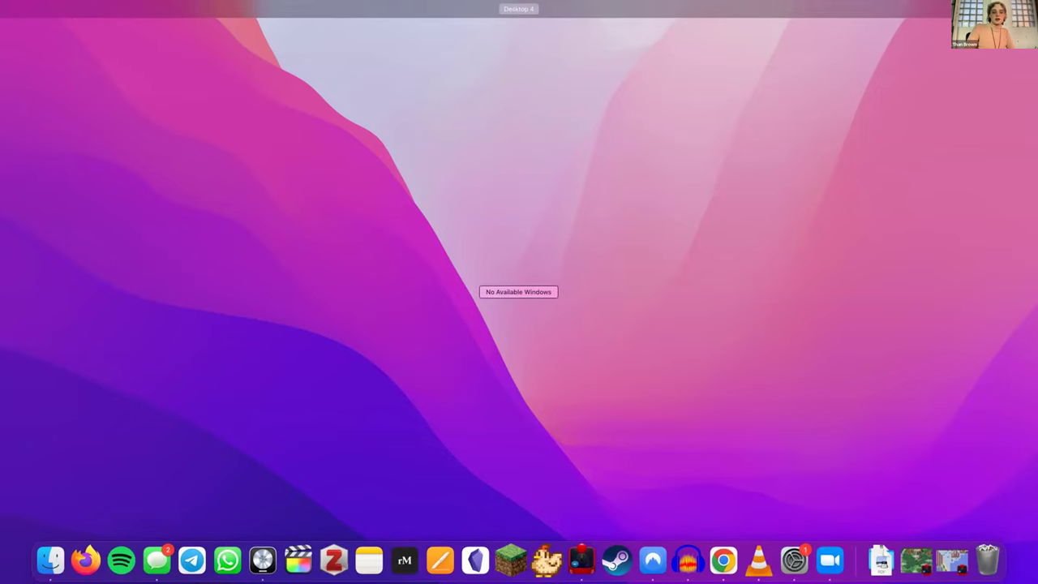
pyautogui.press('Escape')
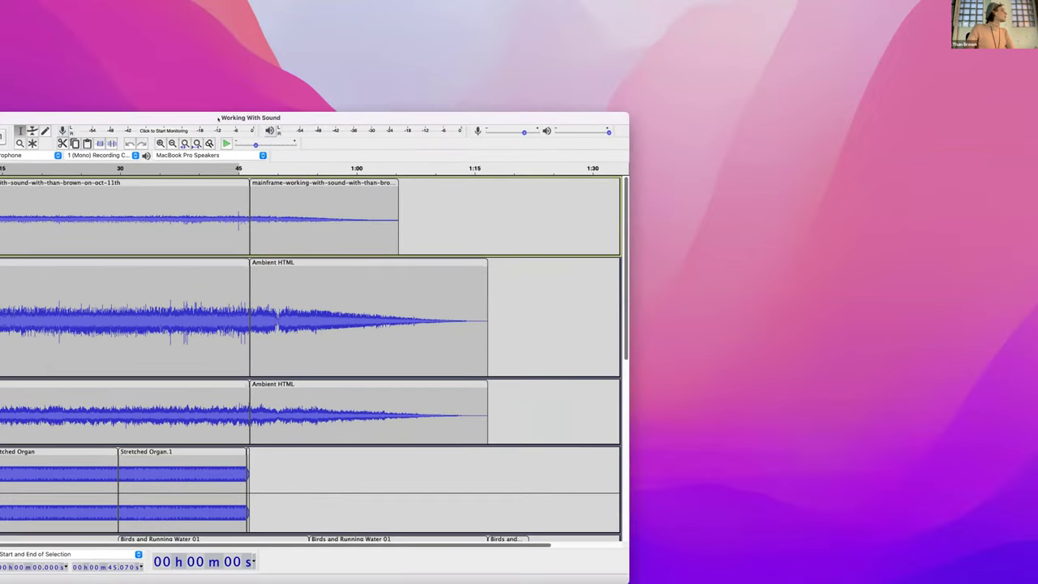
# - Move the Working With Sound window fully into view and play the selection from 0 to 45.07 seconds
pyautogui.moveTo(169, 118); pyautogui.dragTo(366, 68)
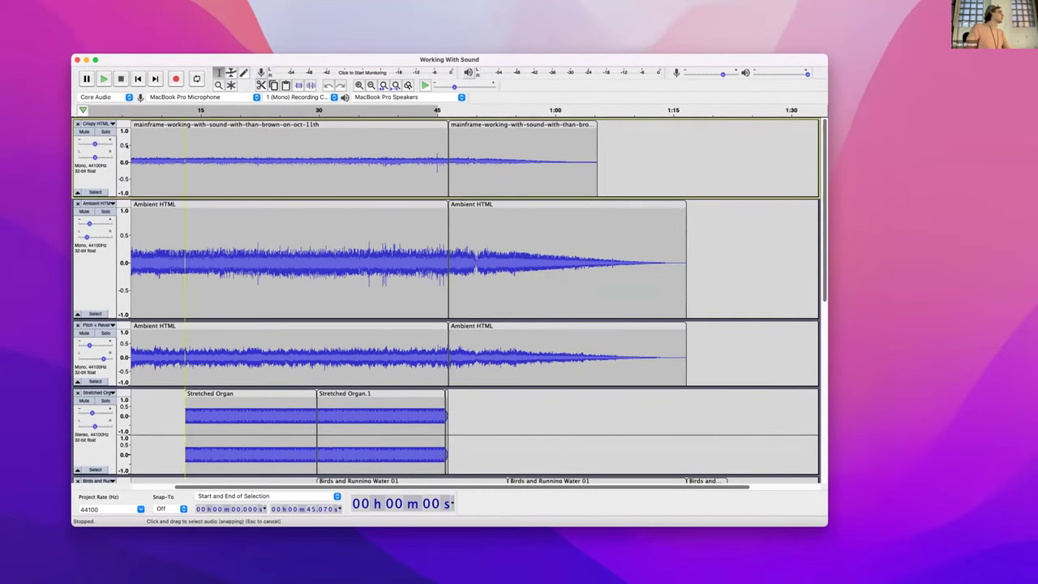
pyautogui.hscroll(-3, 163, 151)
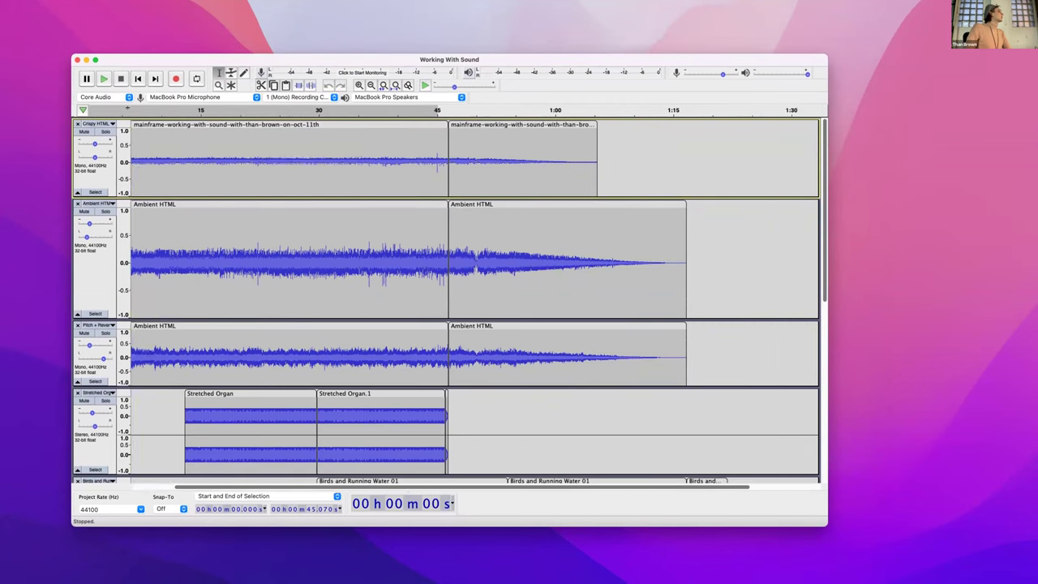
pyautogui.press('space')
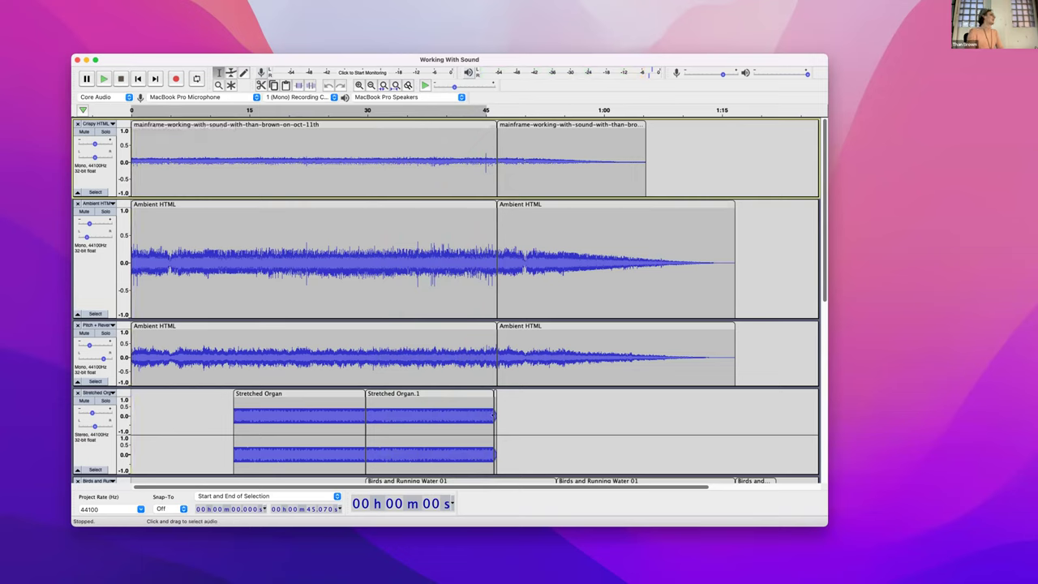
# - Place the cursor at about 39.5 seconds in the Stretched Organ.1 clip and play all tracks from there, showing the lower tracks
pyautogui.click(507, 412)
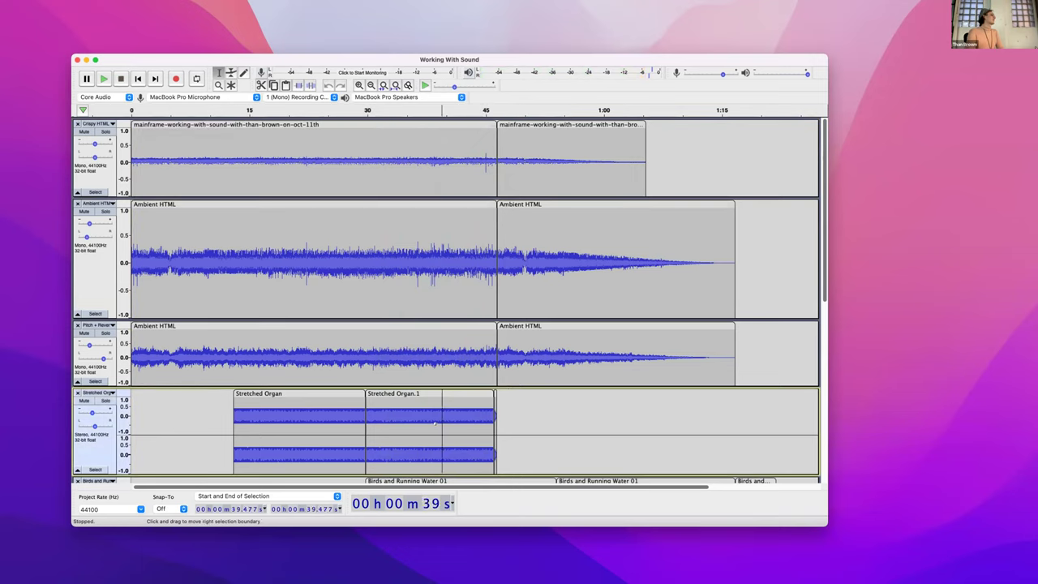
pyautogui.press('space')
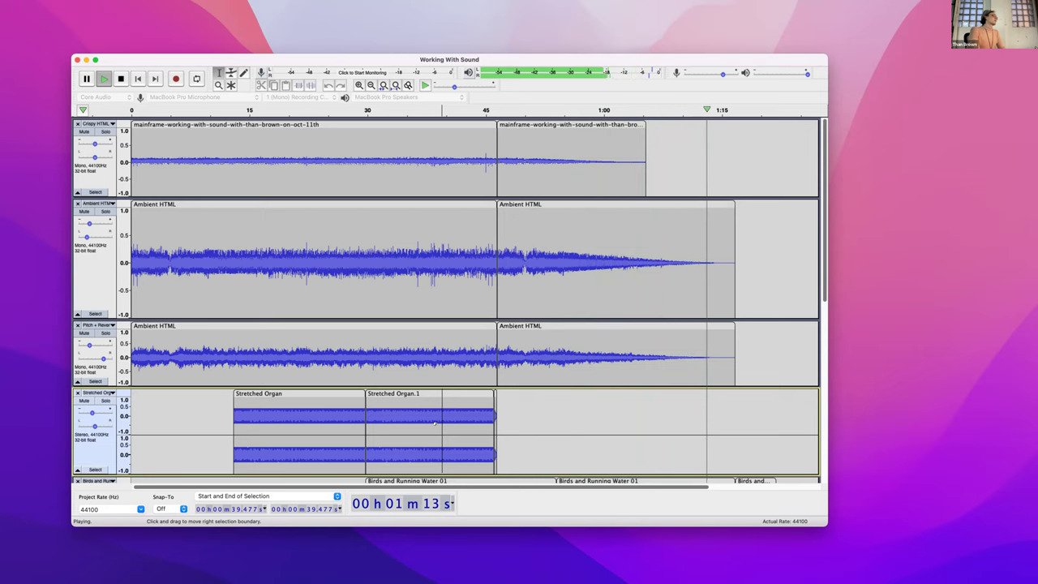
pyautogui.scroll(-10, 435, 422)
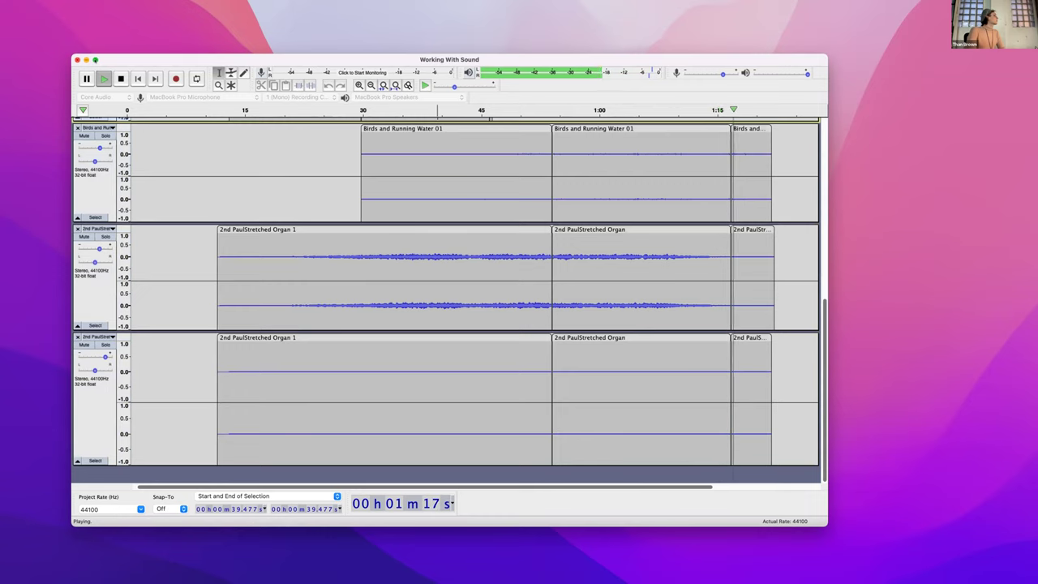
# - Switch the project window to full screen and stop the playback
pyautogui.moveTo(95, 61)
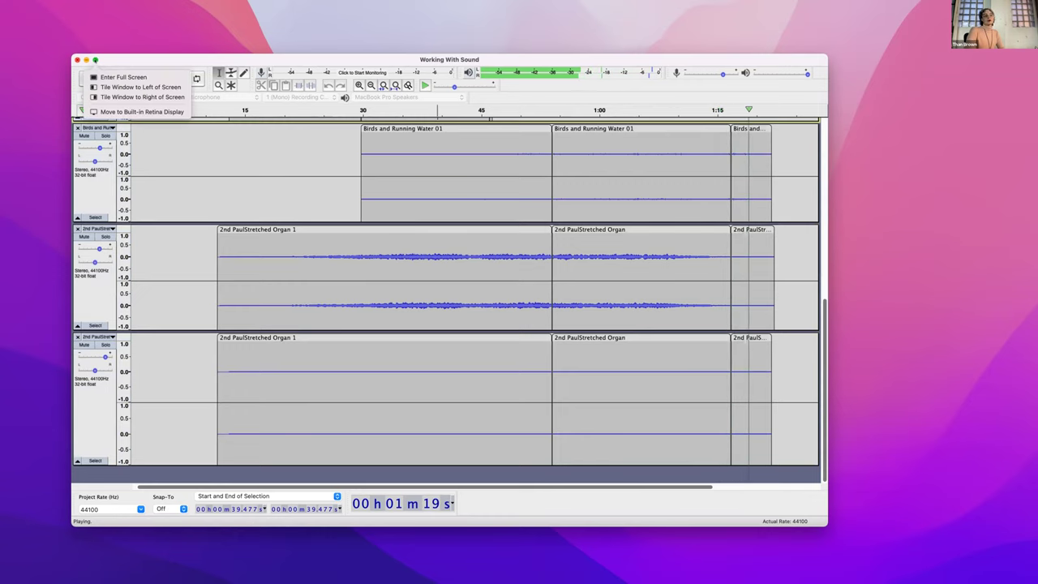
pyautogui.click(95, 60)
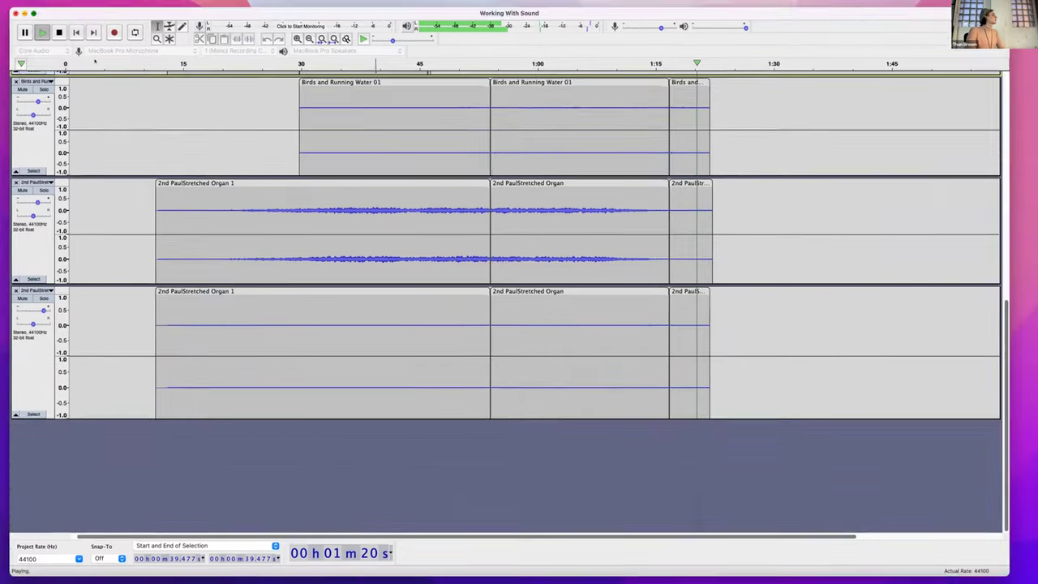
pyautogui.press('space')
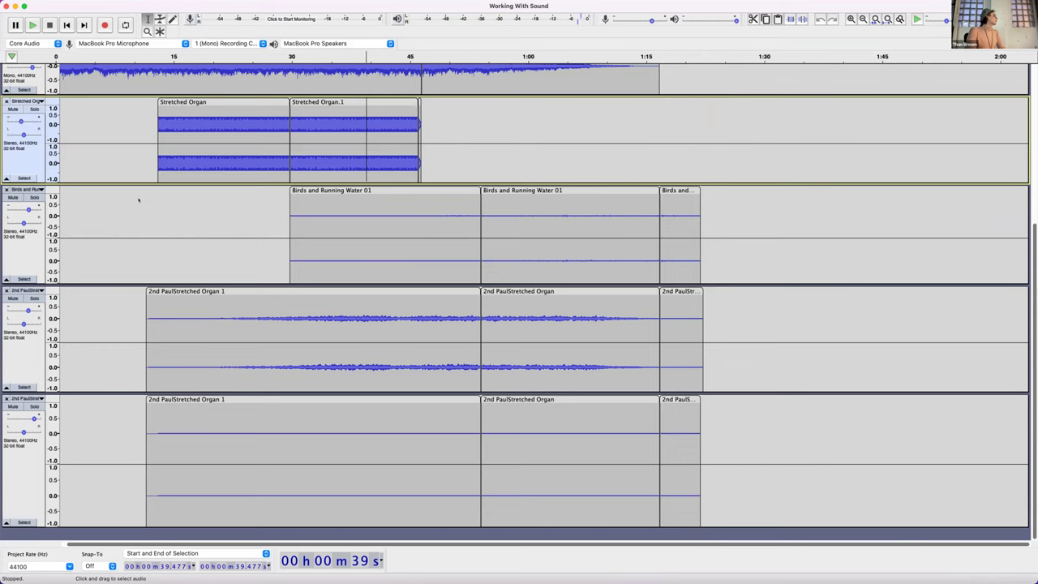
# - Examine how the clips are layered across all tracks, from Crispy HTML down to the last 2nd PaulStretched Organ track
pyautogui.hscroll(-1, 138, 199)
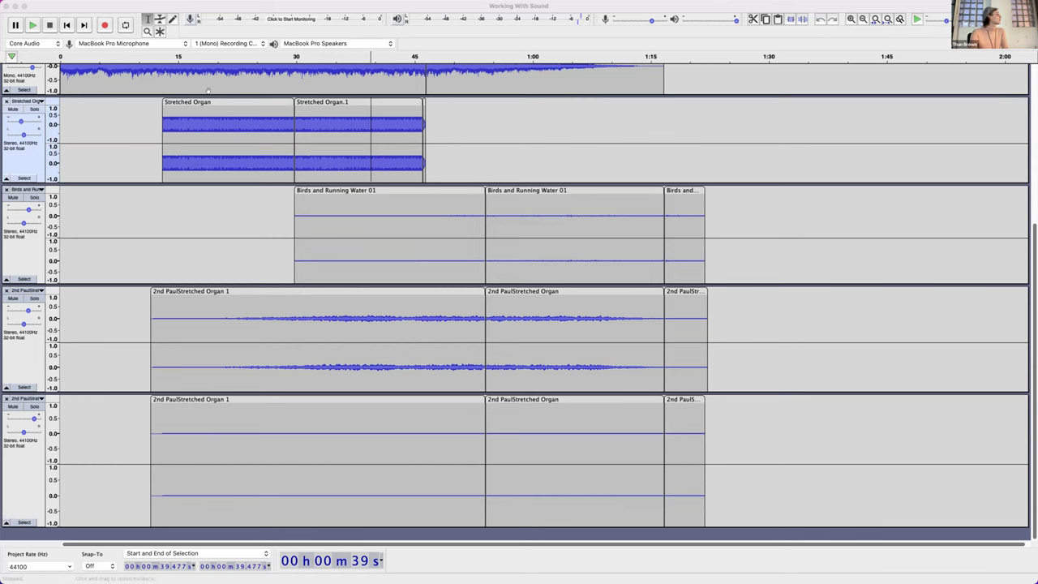
pyautogui.scroll(6, 123, 171)
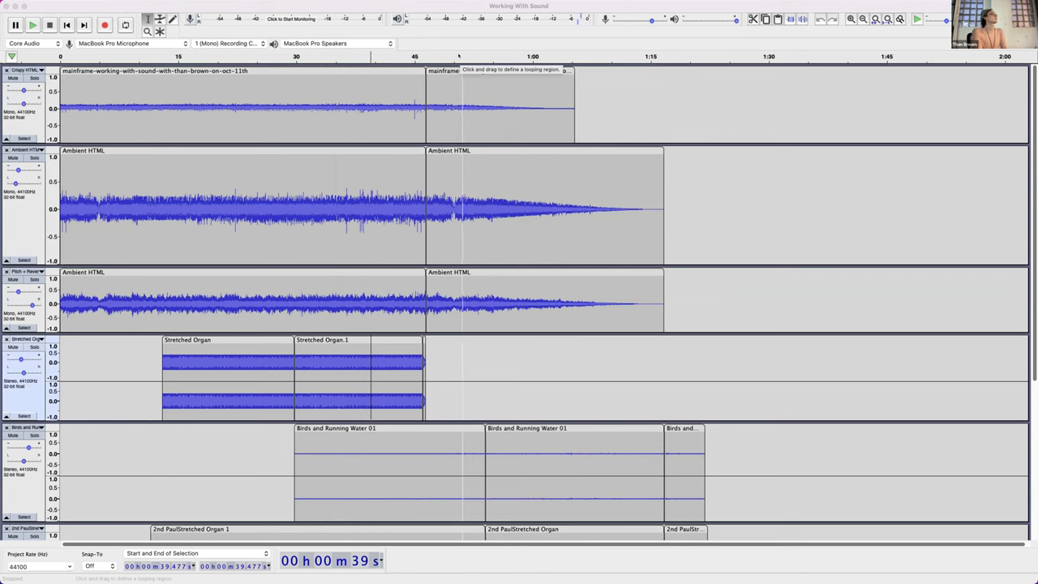
pyautogui.scroll(-5, 359, 144)
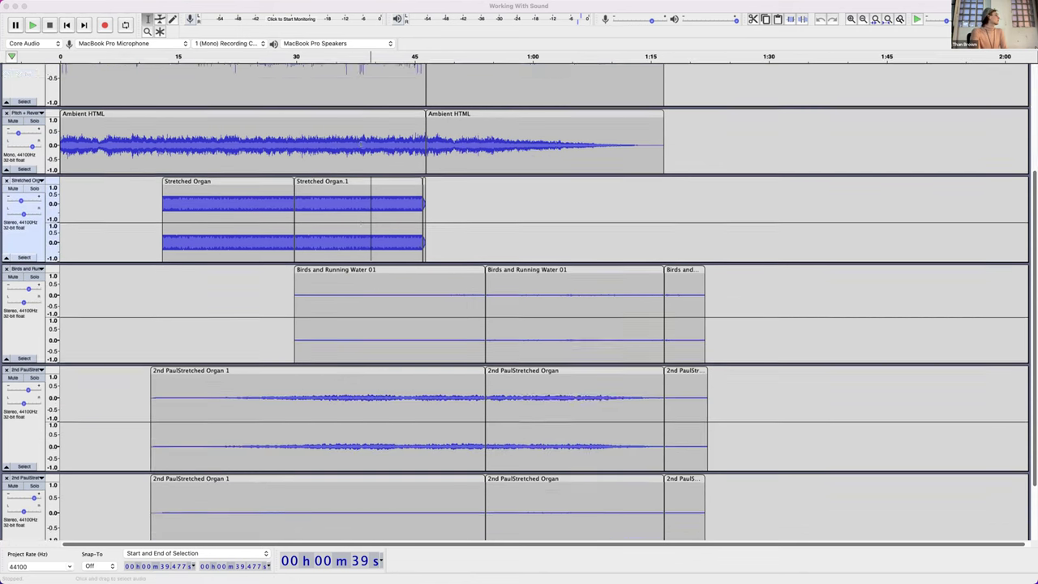
pyautogui.scroll(-3, 359, 144)
pyautogui.scroll(8, 361, 144)
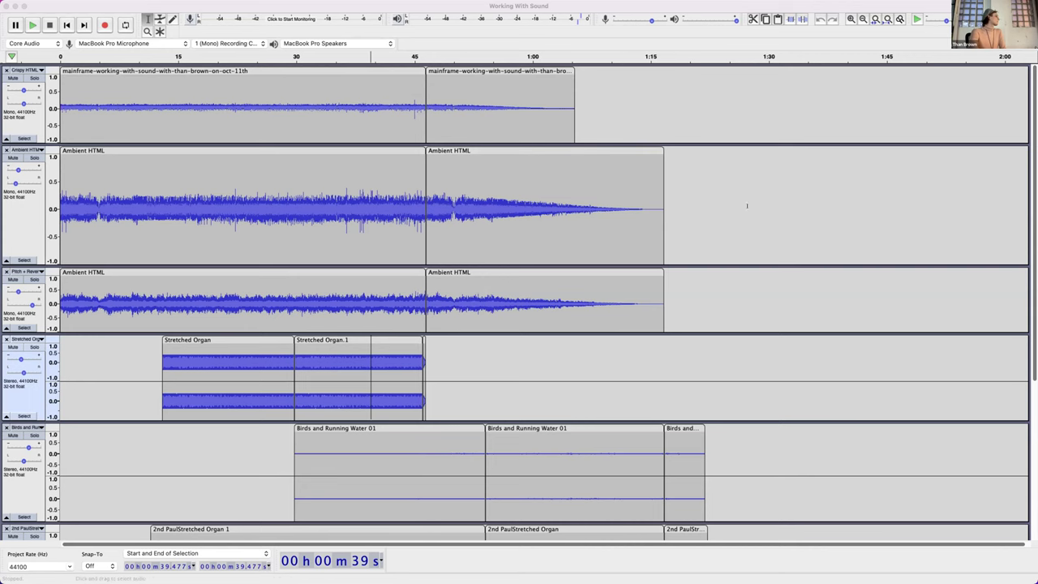
pyautogui.scroll(-5, 654, 351)
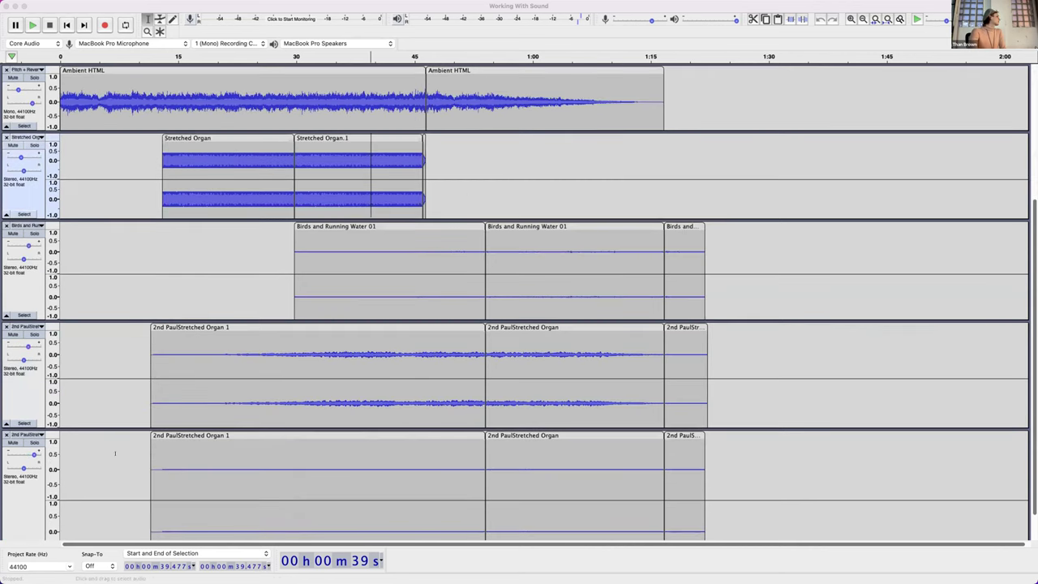
pyautogui.scroll(5, 115, 453)
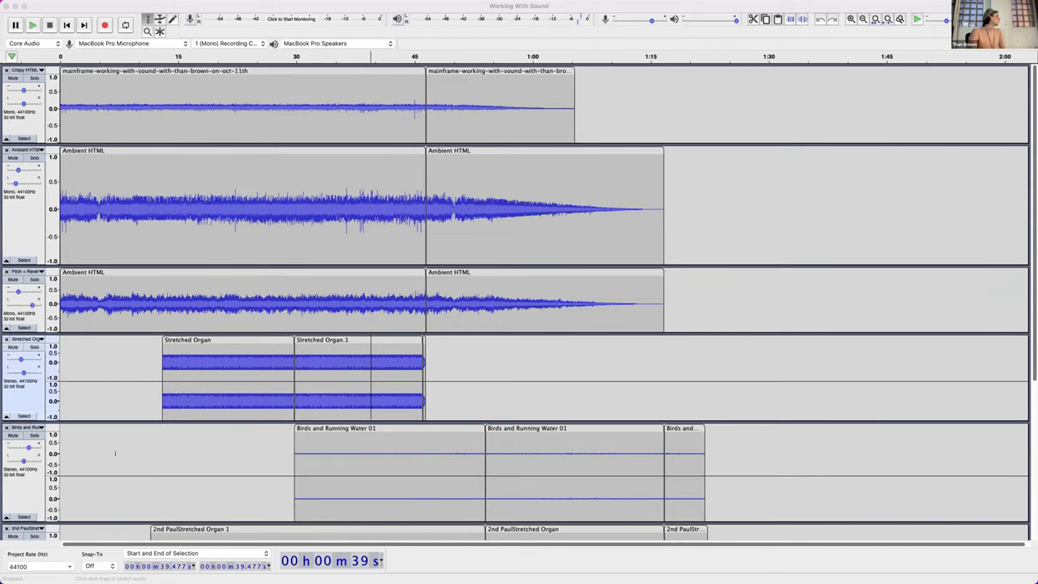
pyautogui.scroll(-6, 118, 453)
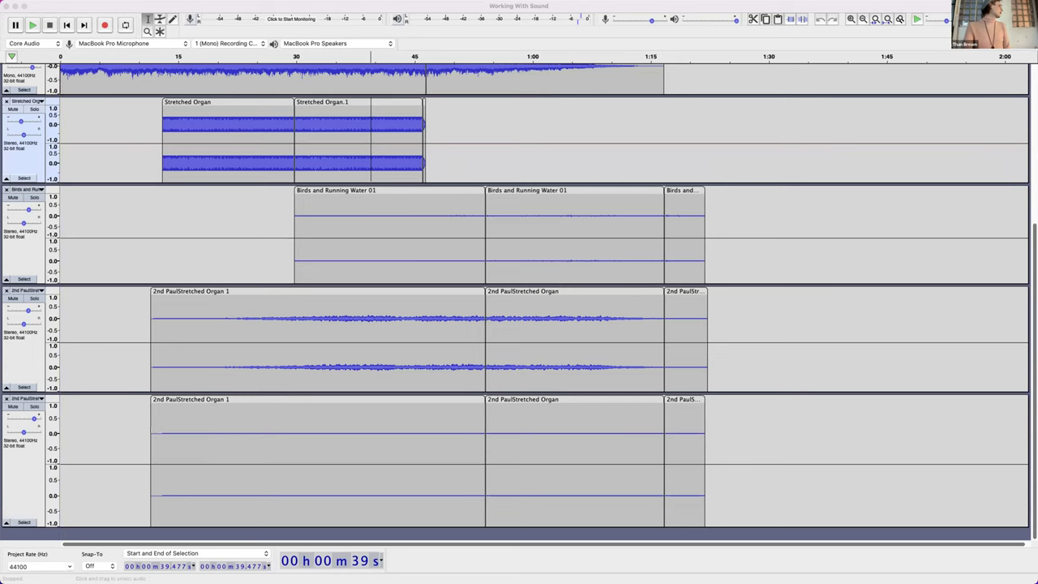
pyautogui.scroll(5, 236, 367)
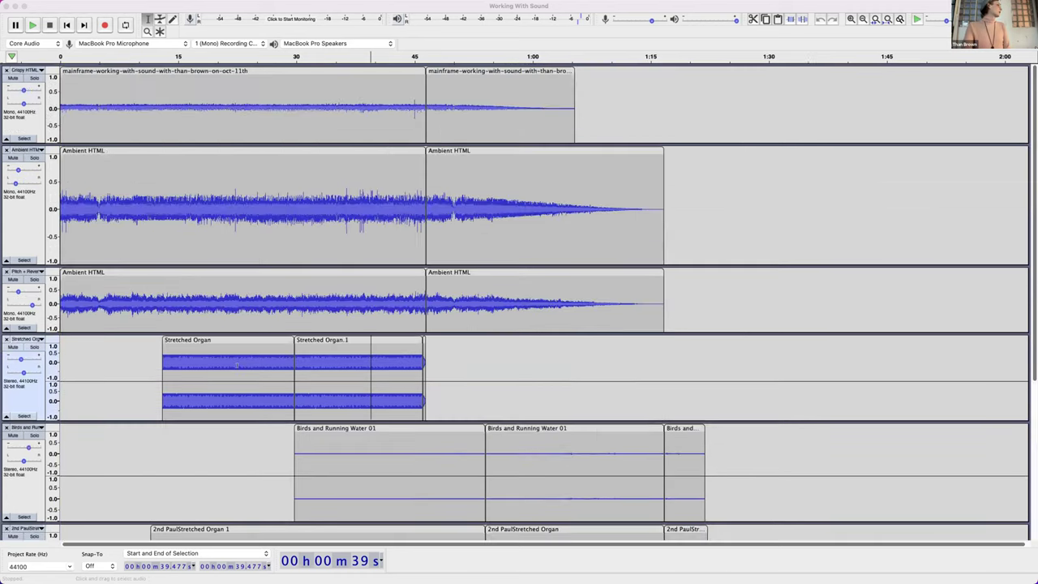
pyautogui.scroll(-1, 236, 366)
pyautogui.scroll(1, 162, 203)
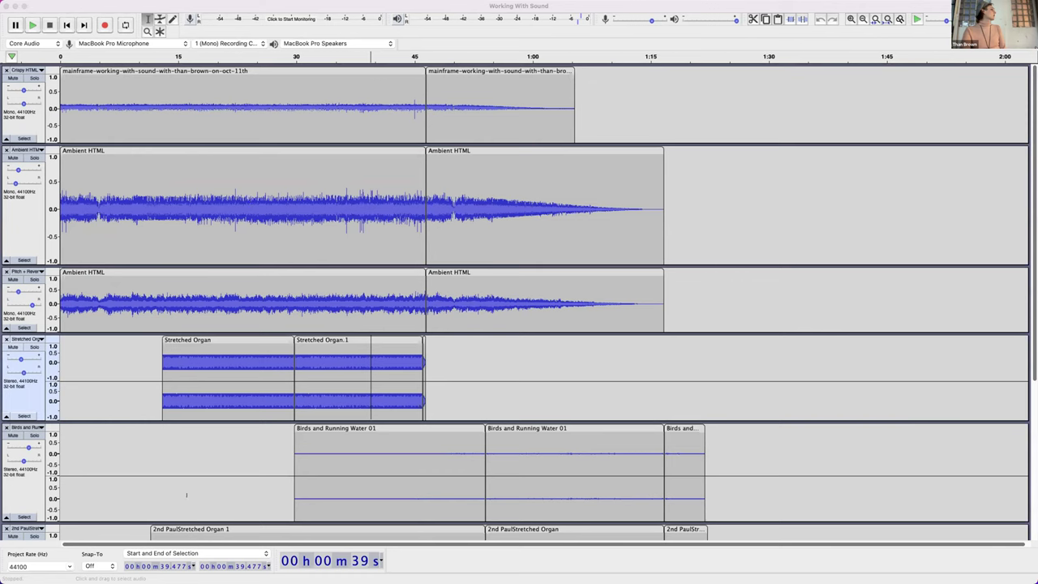
pyautogui.moveTo(174, 567)
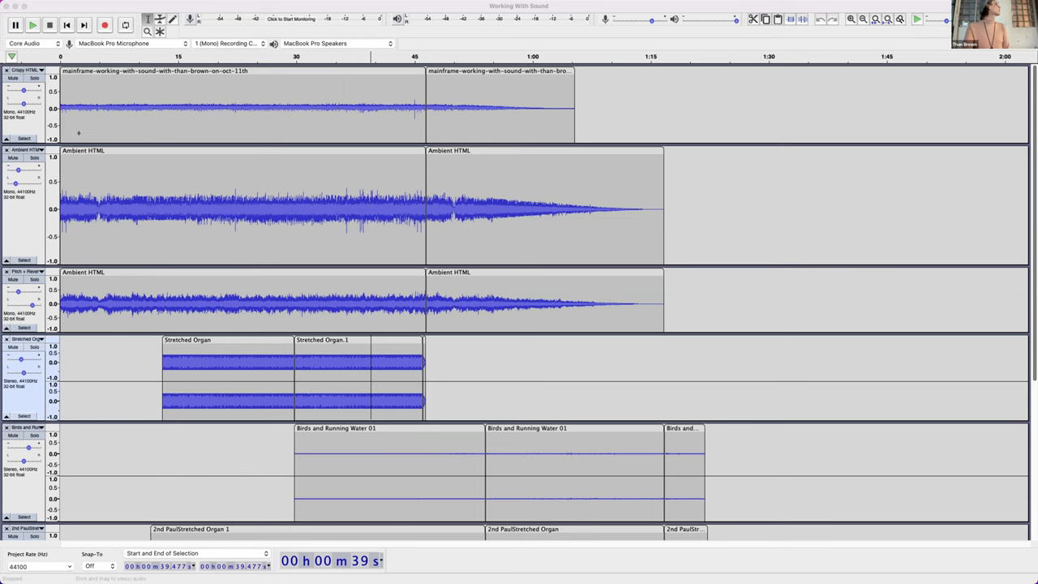
pyautogui.scroll(-3, 81, 244)
pyautogui.moveTo(156, 568)
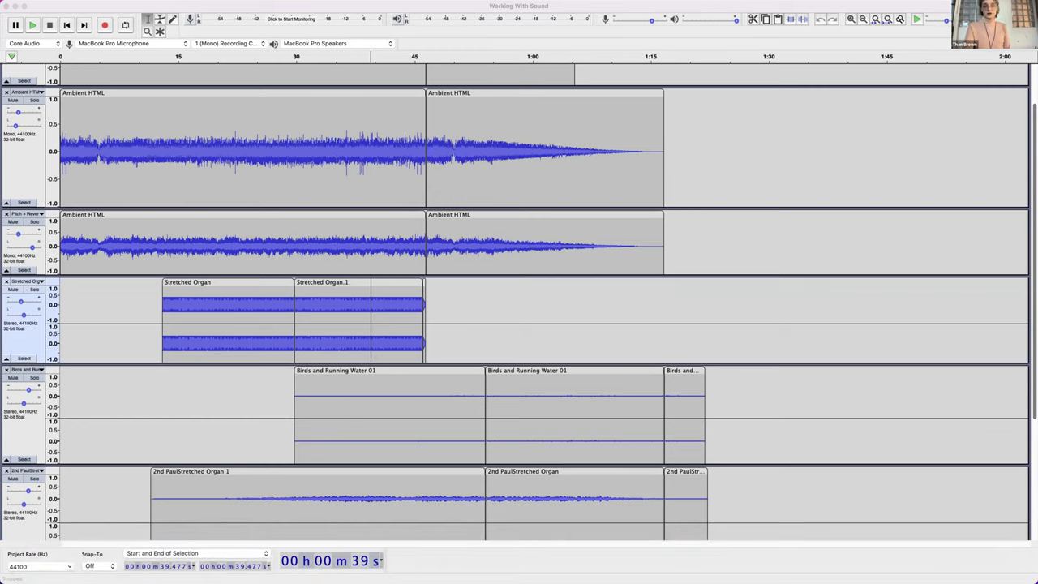
# - Open the Audio and Data folder in Finder, preview the mainframe HTML page down to its footer, and return to the EE Workshop folder
pyautogui.moveTo(372, 182); pyautogui.dragTo(376, 214)
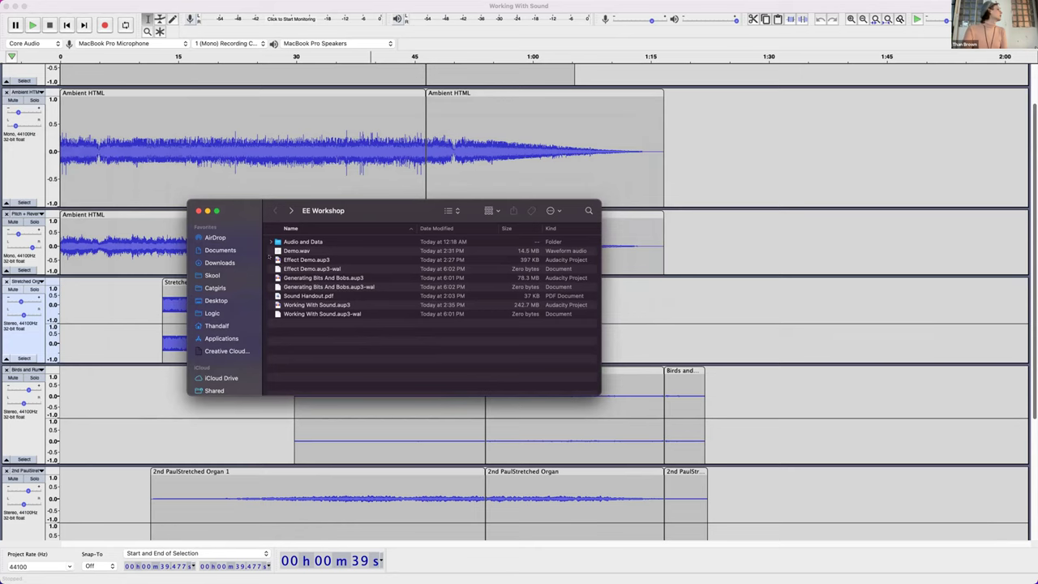
pyautogui.doubleClick(275, 242)
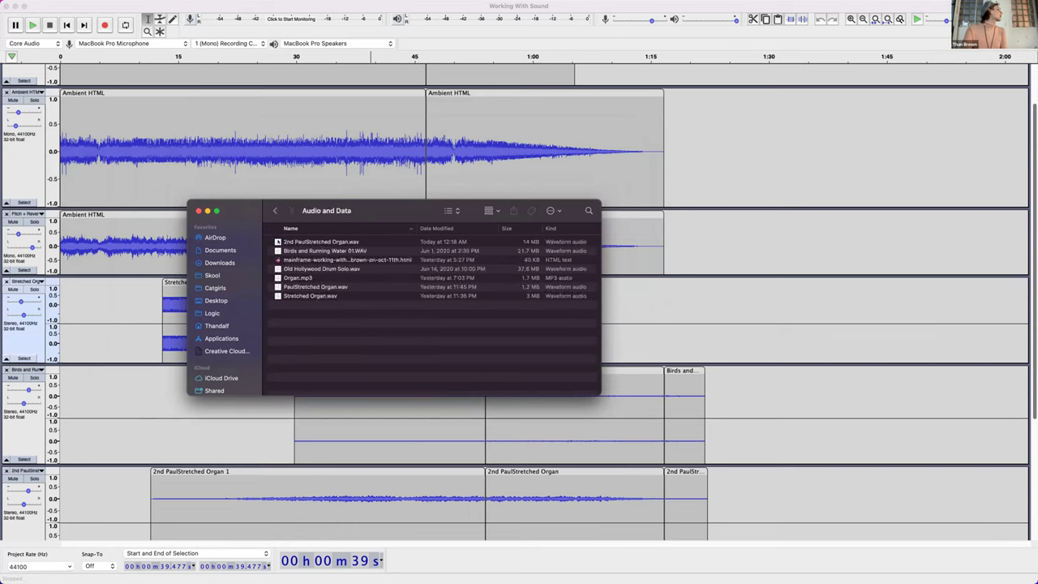
pyautogui.click(308, 261)
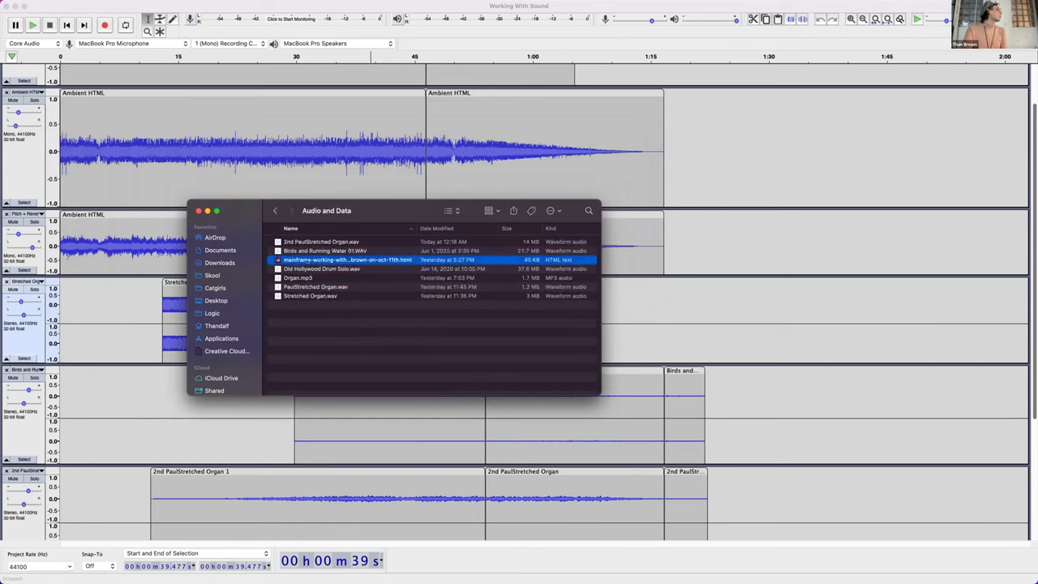
pyautogui.press('space')
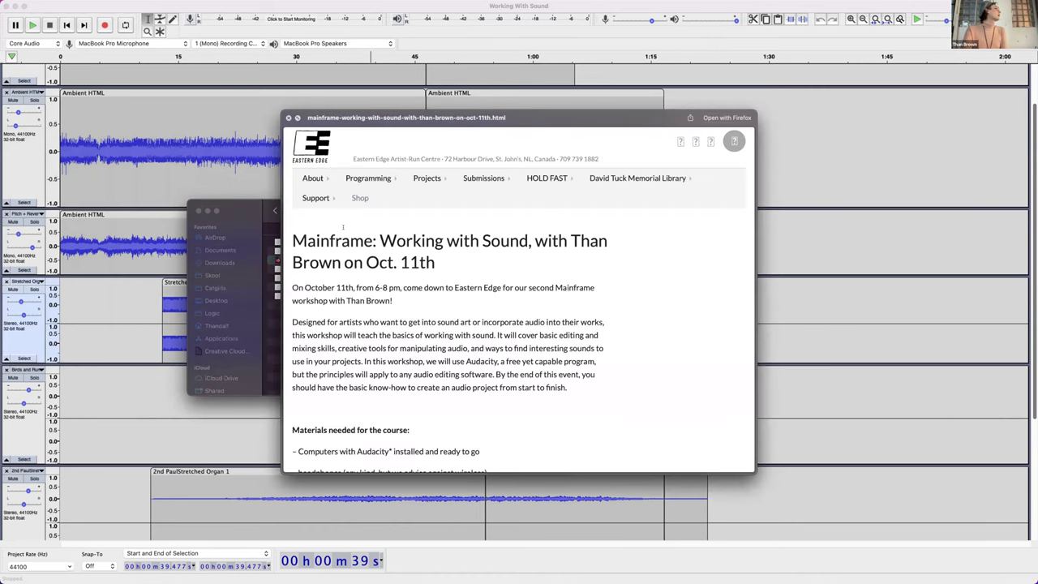
pyautogui.scroll(-15, 351, 288)
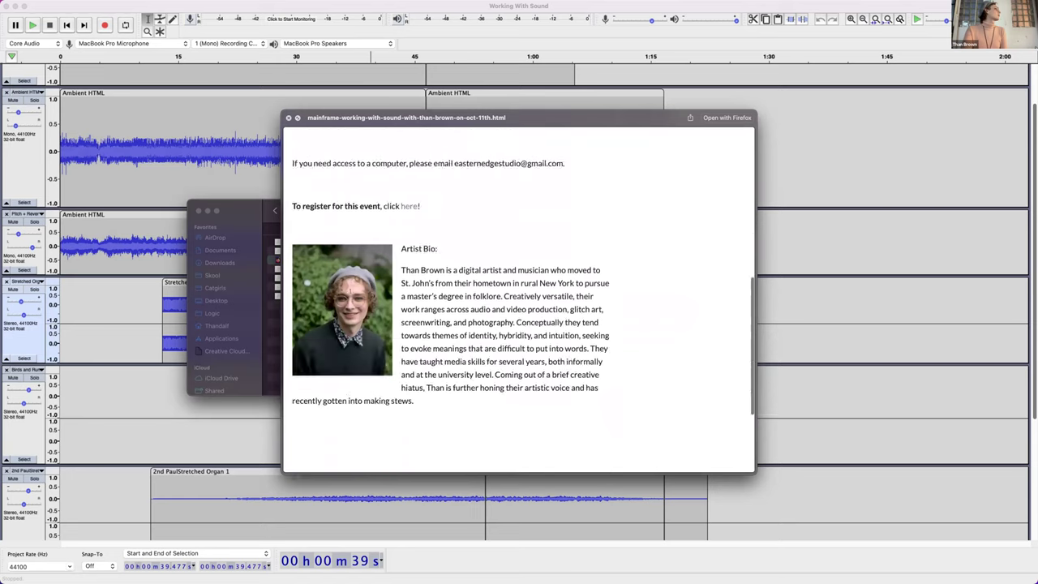
pyautogui.scroll(-2, 351, 290)
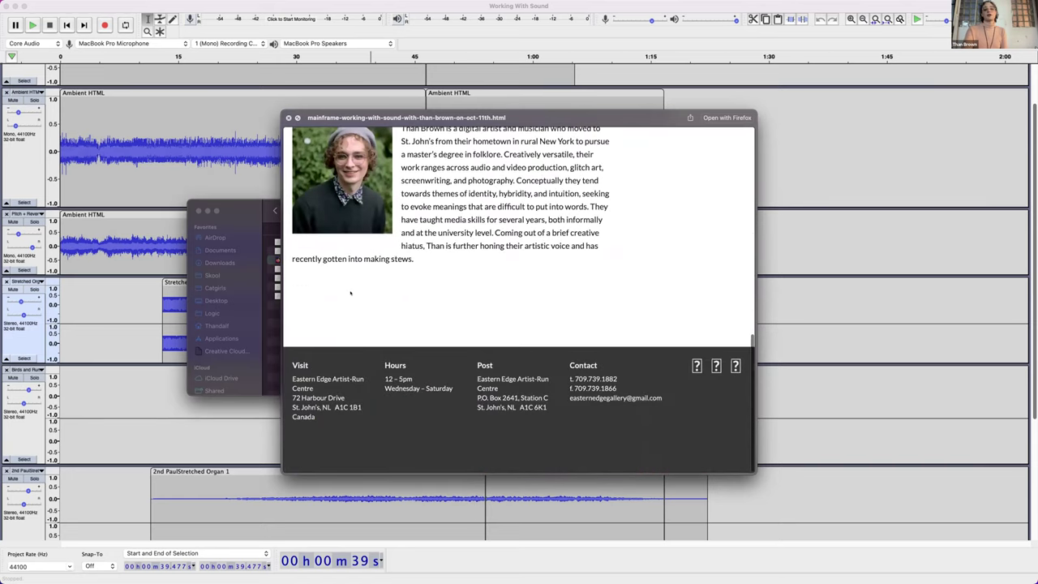
pyautogui.scroll(15, 350, 293)
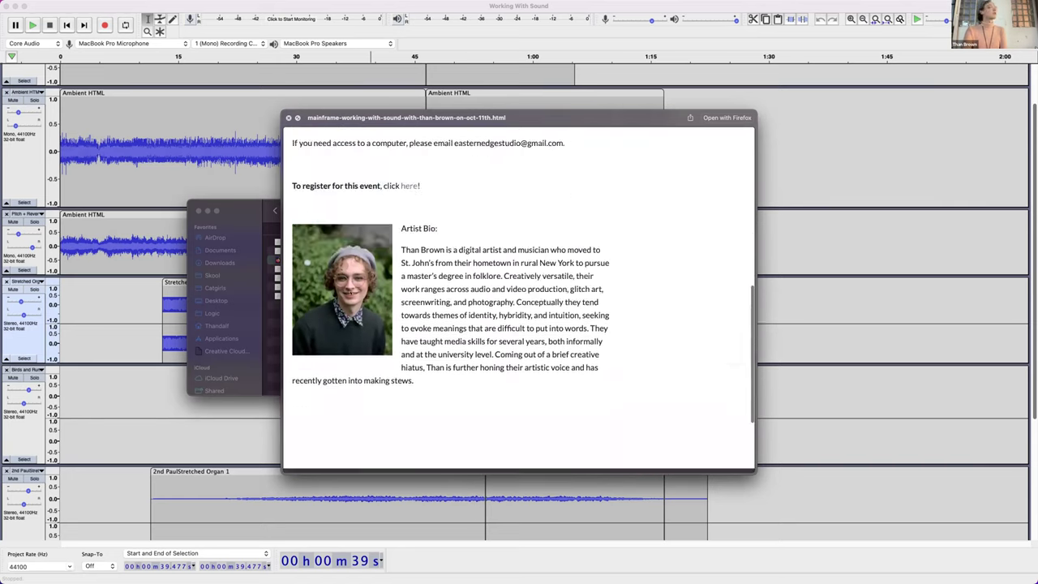
pyautogui.press('space')
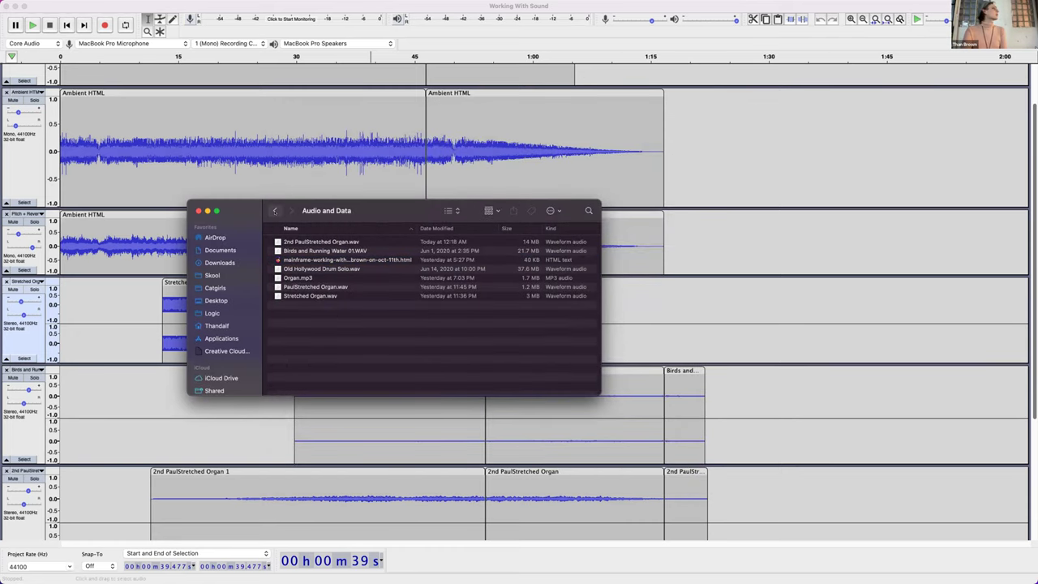
pyautogui.click(274, 211)
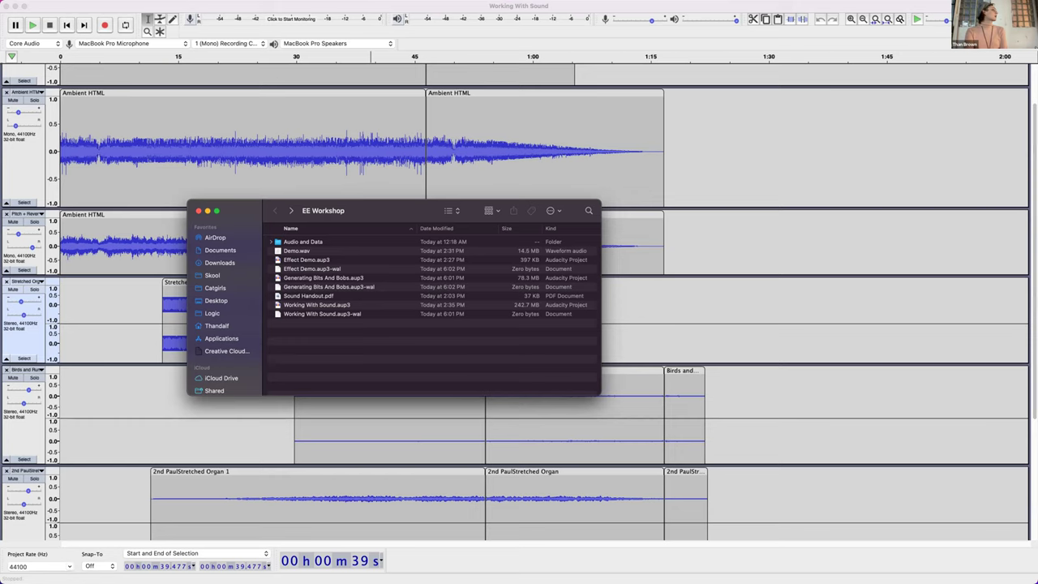
# - Switch back to Audacity and import the mainframe HTML file as raw data, using Signed 16-bit PCM, mono, 44100 Hz
pyautogui.click(177, 4)
pyautogui.moveTo(182, 4)
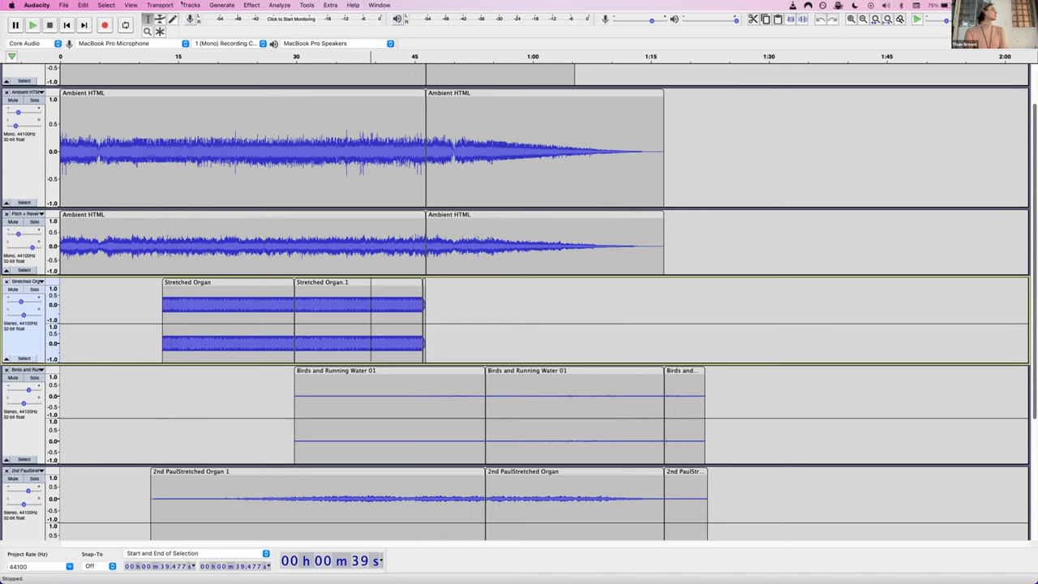
pyautogui.click(63, 5)
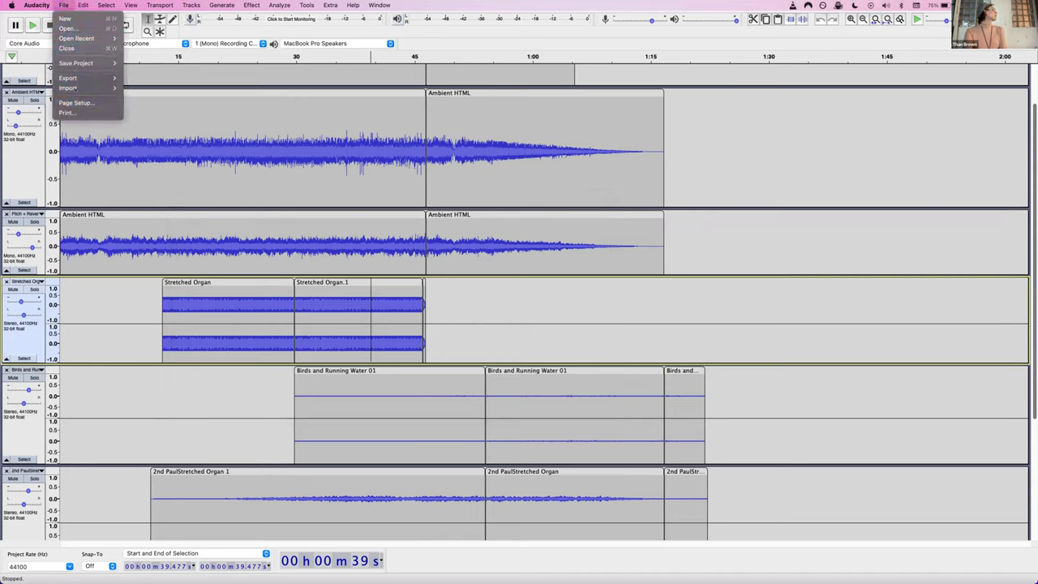
pyautogui.moveTo(73, 88)
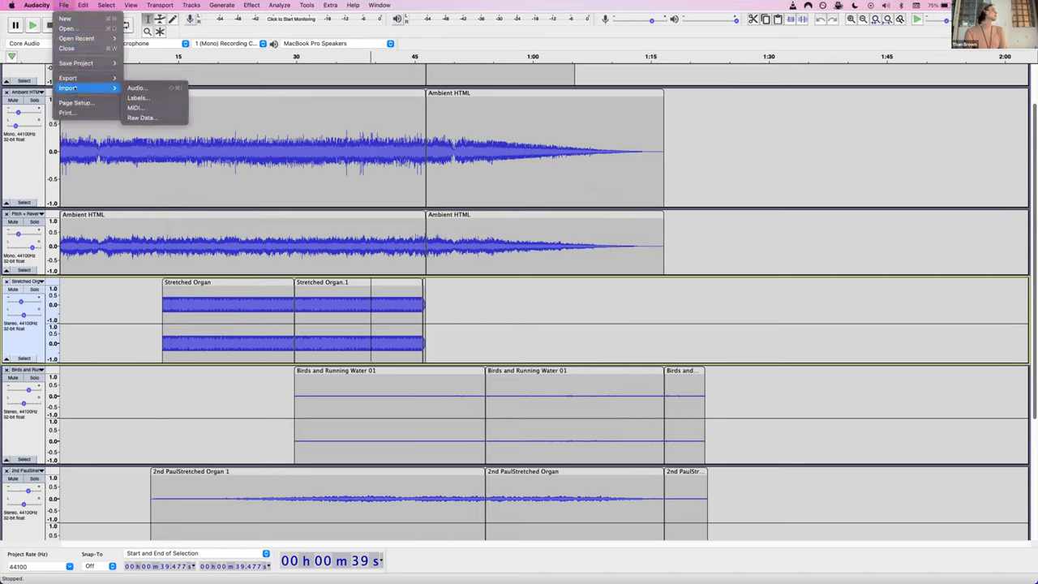
pyautogui.click(175, 118)
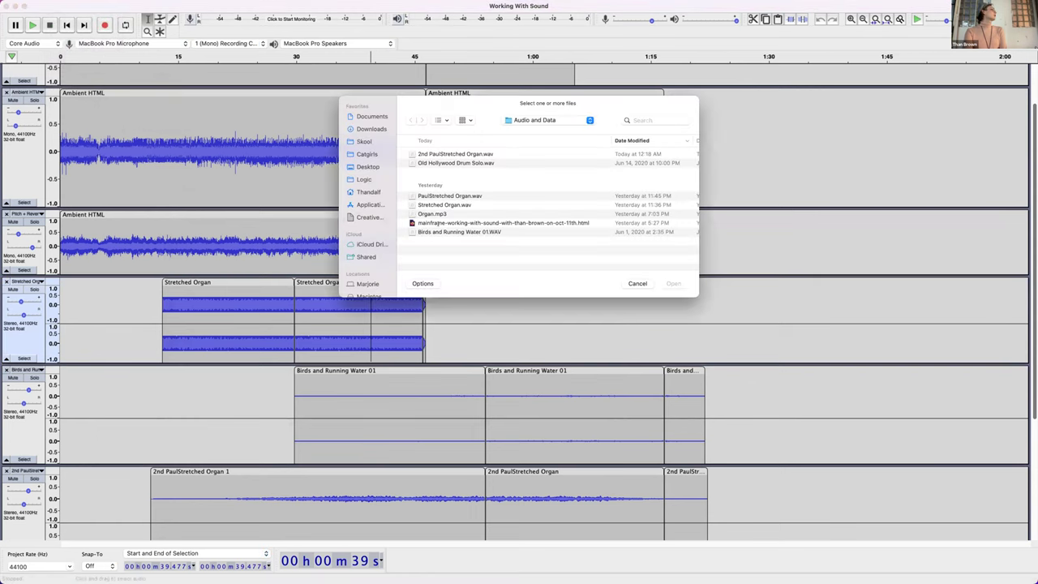
pyautogui.click(438, 223)
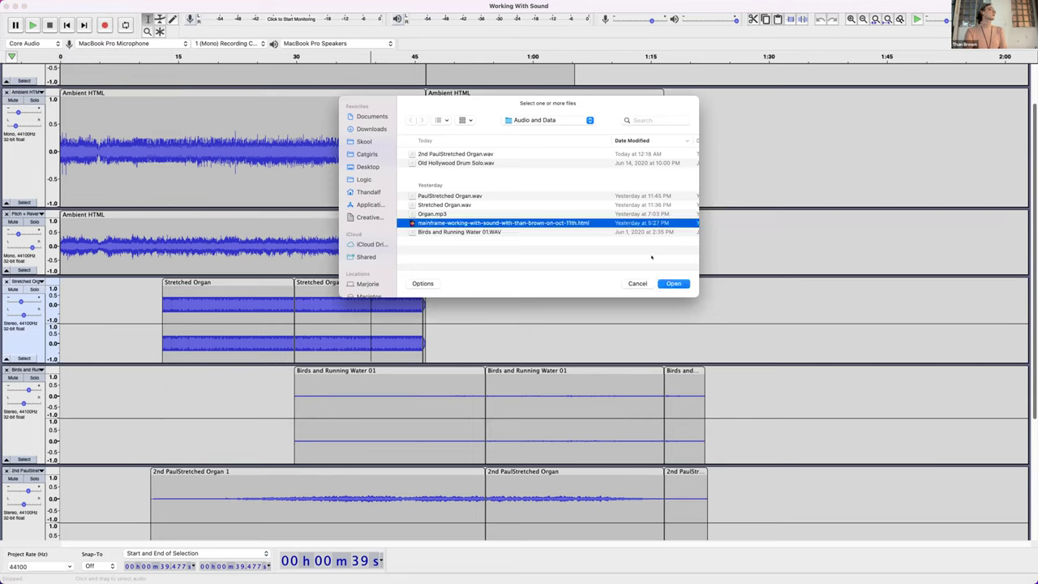
pyautogui.click(671, 283)
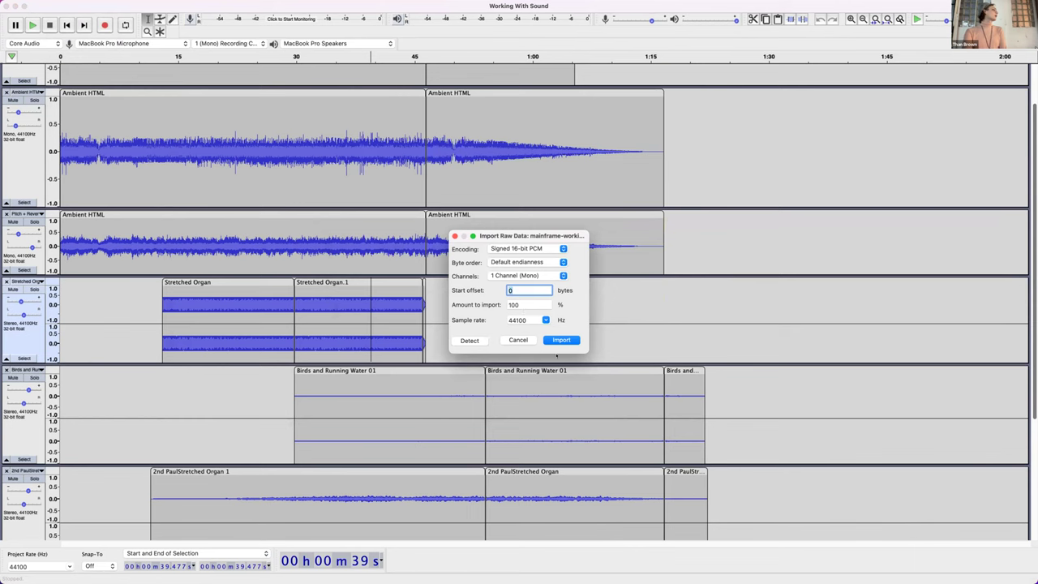
pyautogui.click(549, 339)
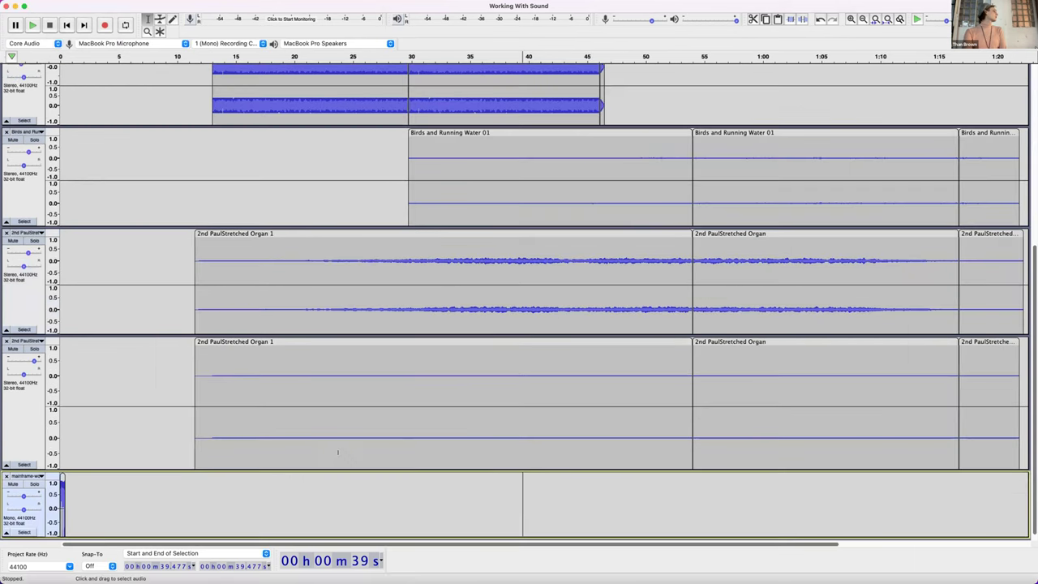
# - Turn on looping, solo the imported mainframe track, play it briefly from the start, and stop
pyautogui.scroll(-1, 258, 497)
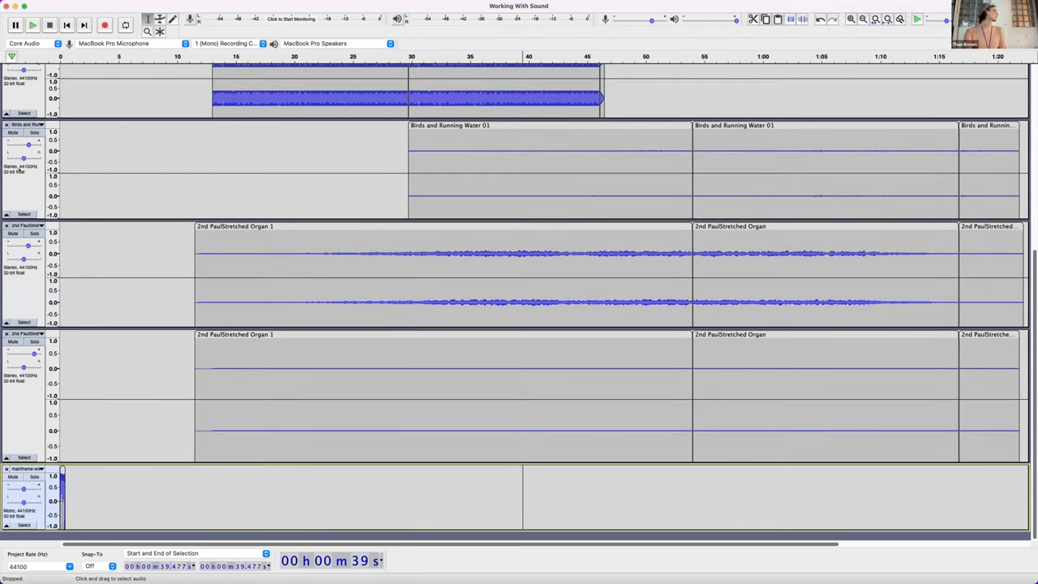
pyautogui.press('l')
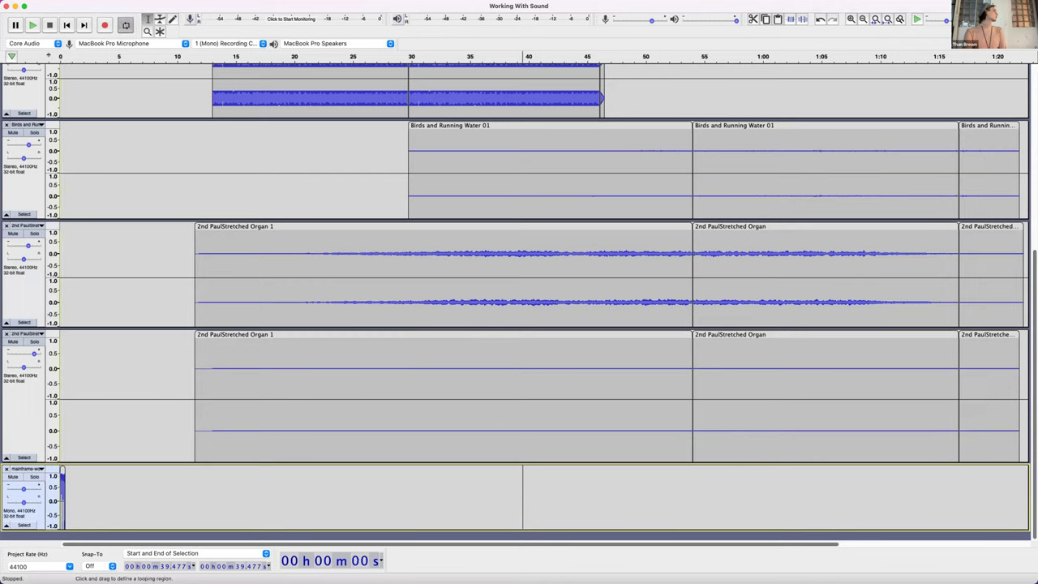
pyautogui.click(34, 477)
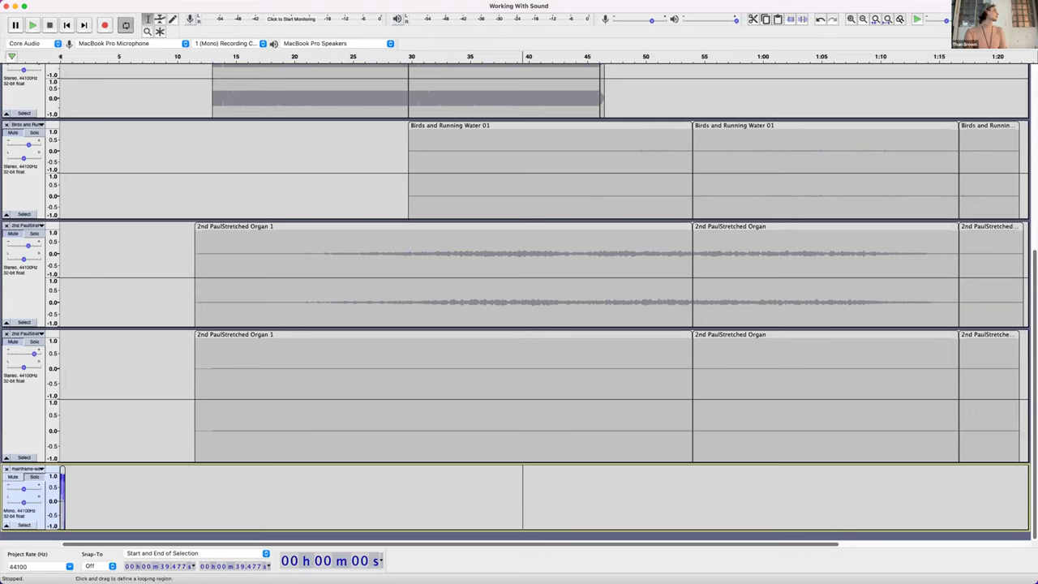
pyautogui.press('space')
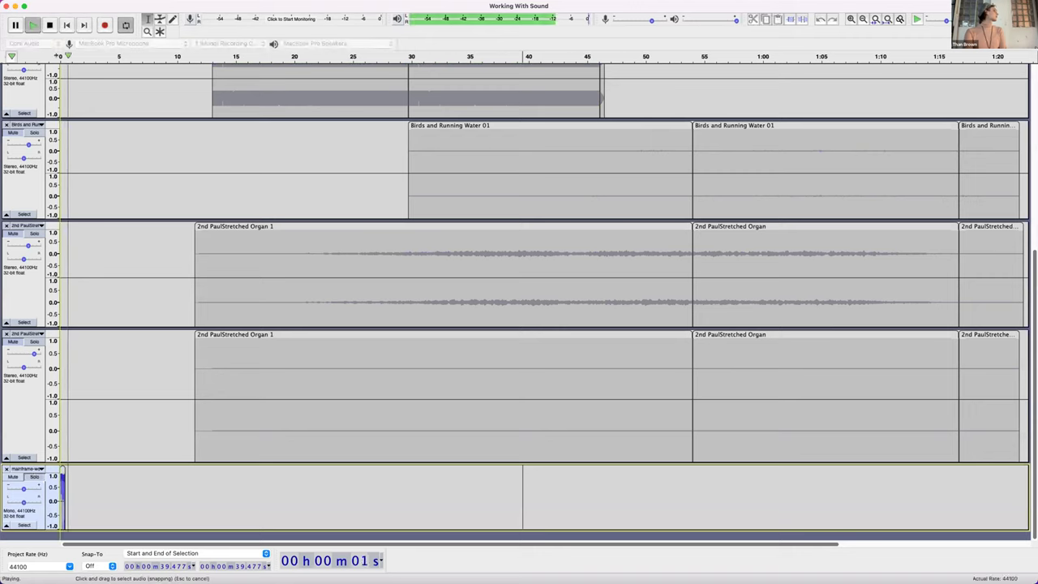
pyautogui.press('space')
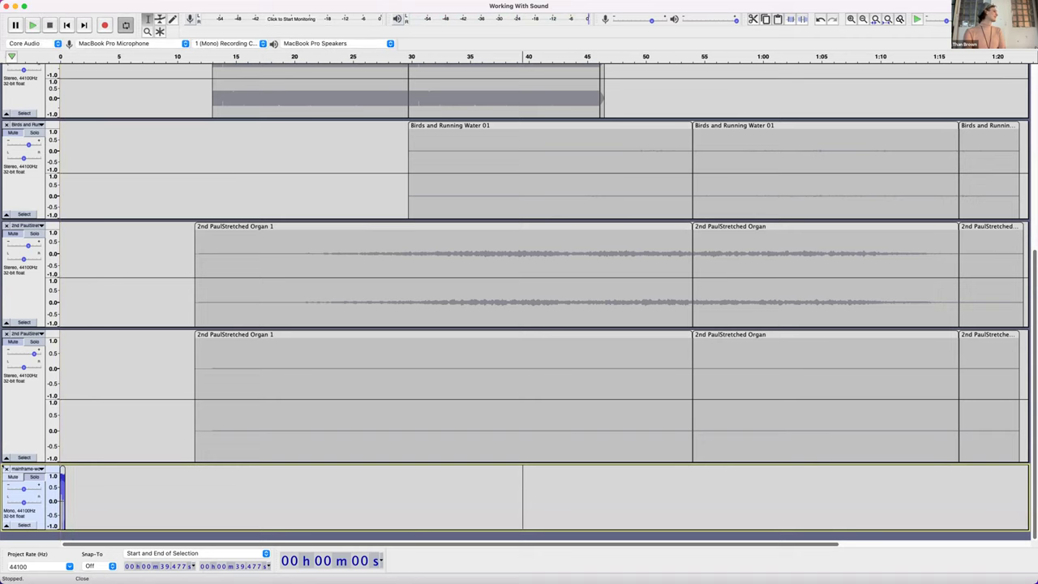
# - Delete the imported mainframe track from the project
pyautogui.click(7, 469)
pyautogui.scroll(5, 99, 458)
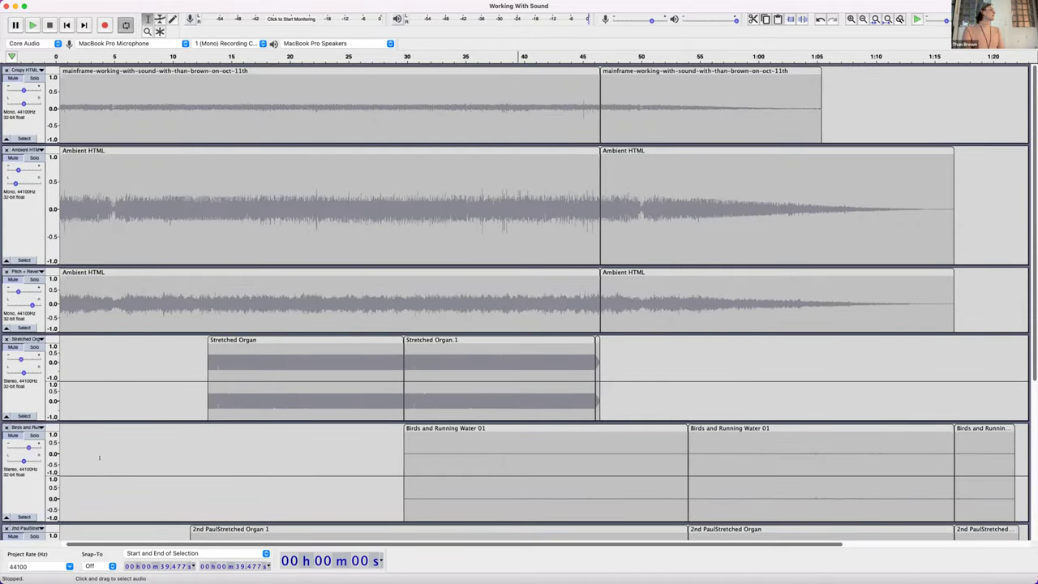
pyautogui.scroll(-5, 123, 403)
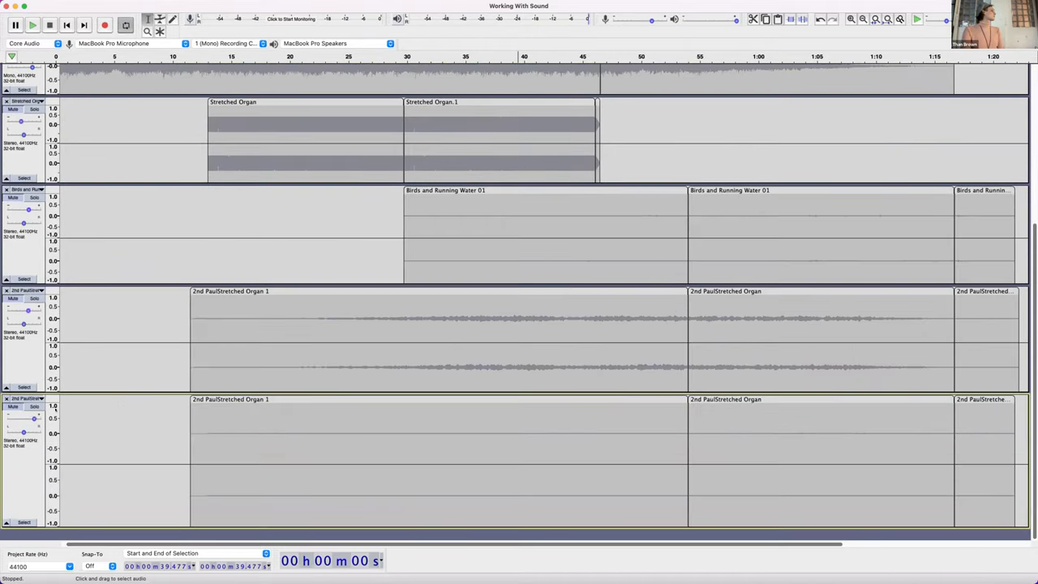
pyautogui.scroll(5, 70, 401)
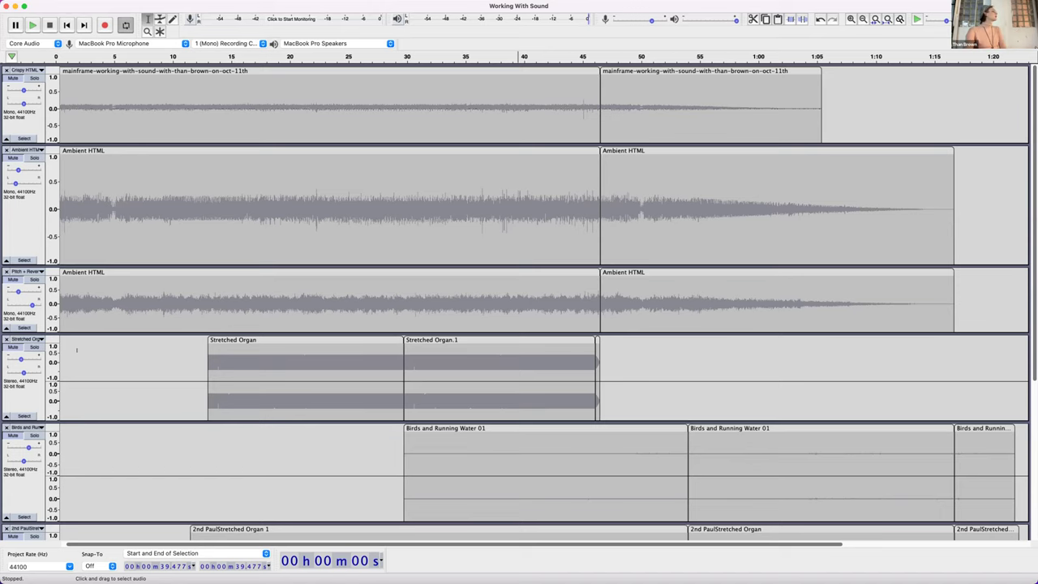
# - Unmute both 2nd PaulStretched Organ tracks, the Birds and Running Water track, and the Stretched Organ track
pyautogui.scroll(-5, 70, 337)
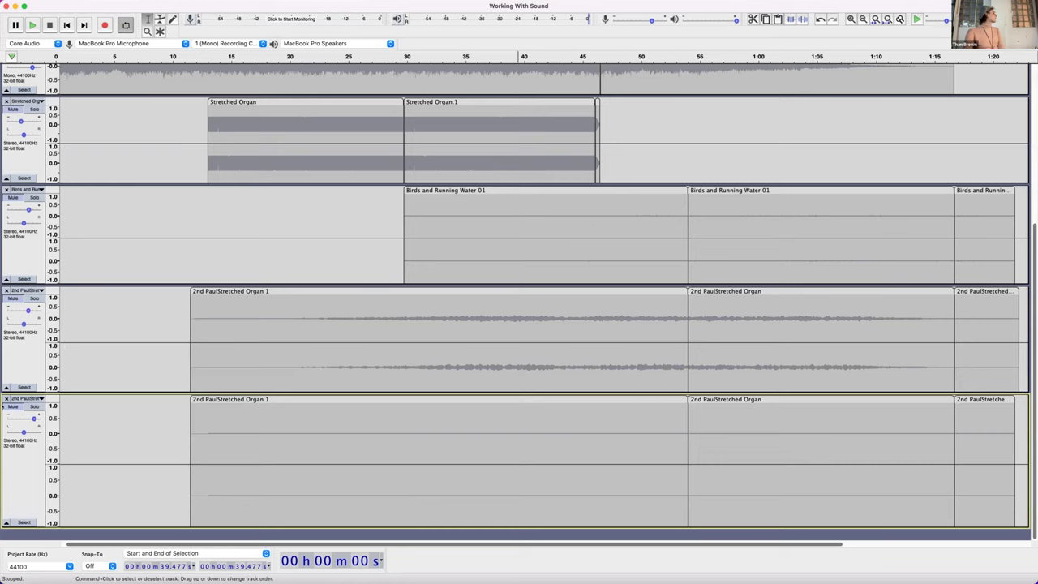
pyautogui.click(4, 406)
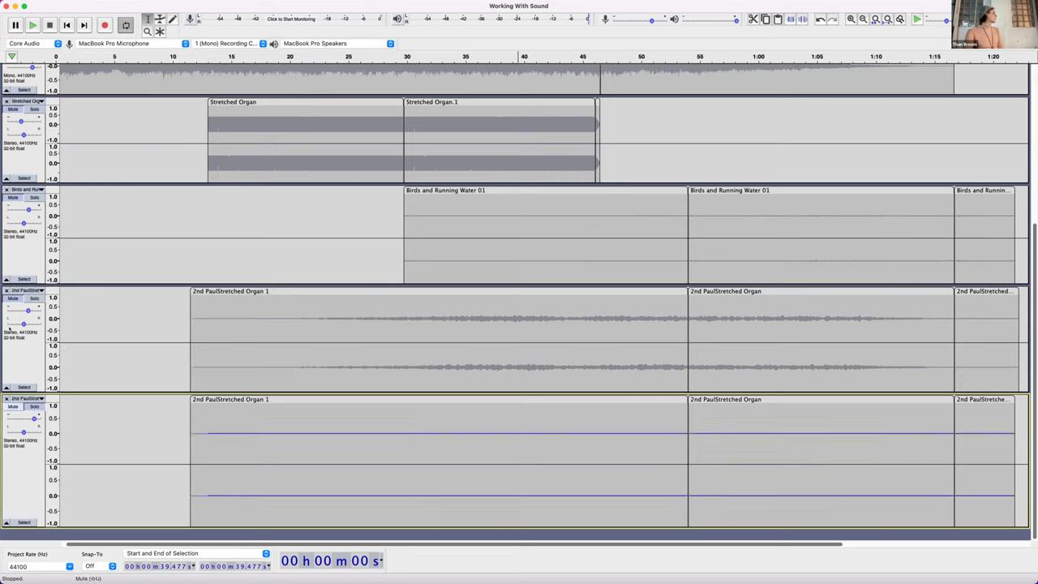
pyautogui.click(13, 298)
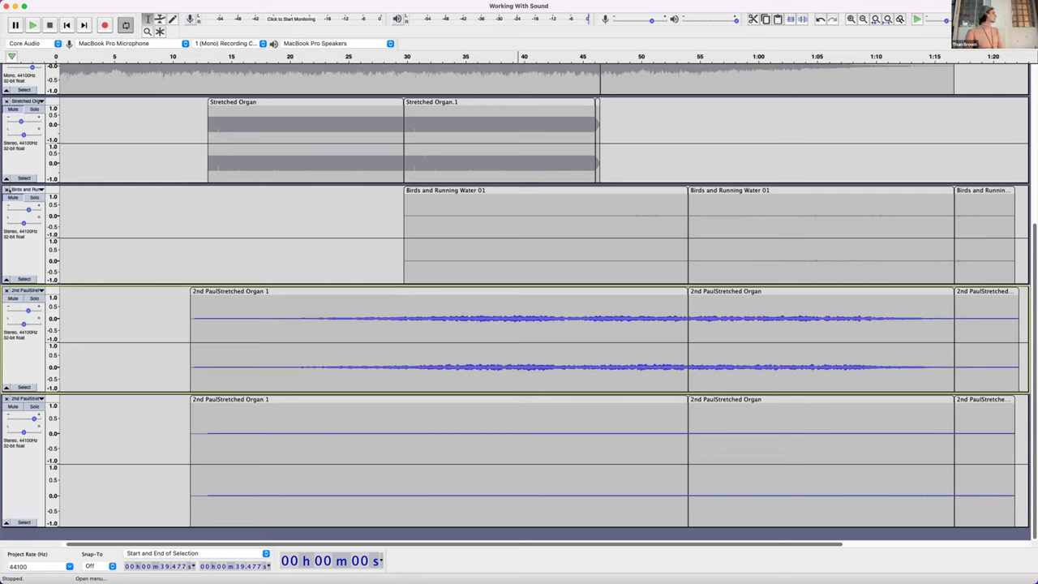
pyautogui.click(8, 190)
pyautogui.click(7, 197)
pyautogui.click(12, 197)
pyautogui.click(12, 108)
# - Unmute the three HTML tracks above Stretched Organ, up to and including Crispy HTML
pyautogui.scroll(10, 18, 236)
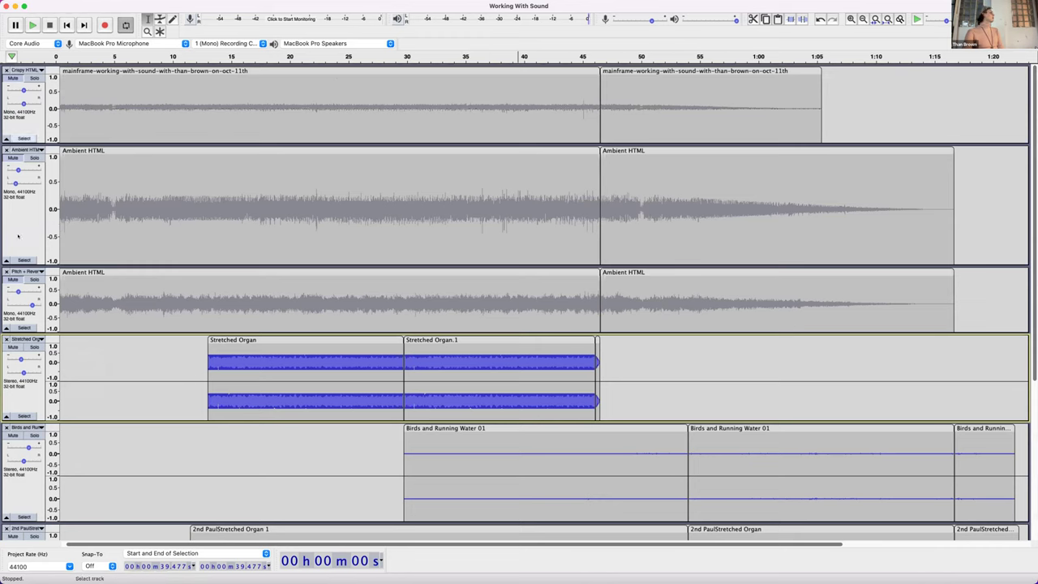
pyautogui.click(11, 272)
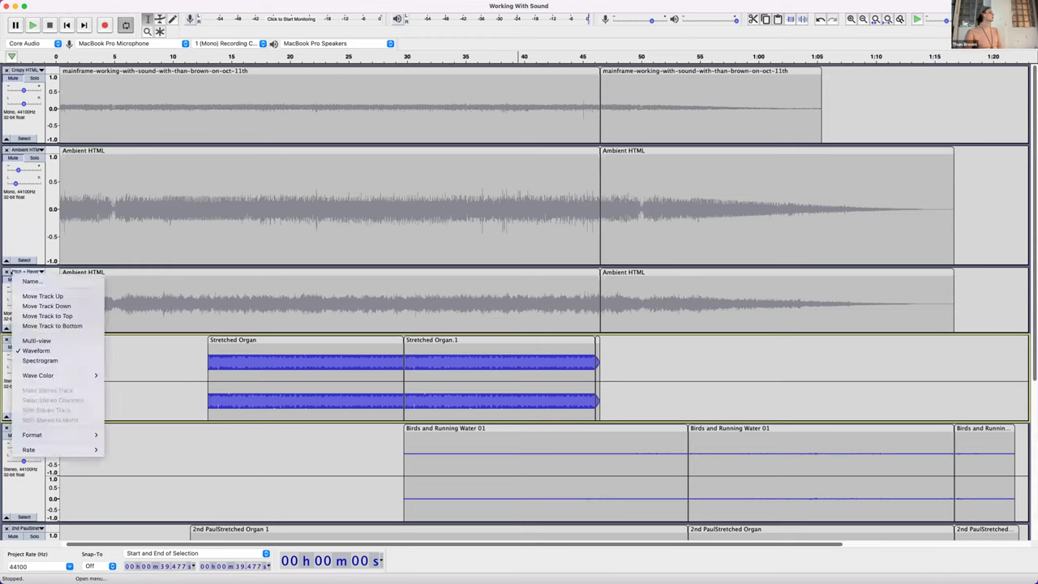
pyautogui.click(12, 279)
pyautogui.click(12, 279)
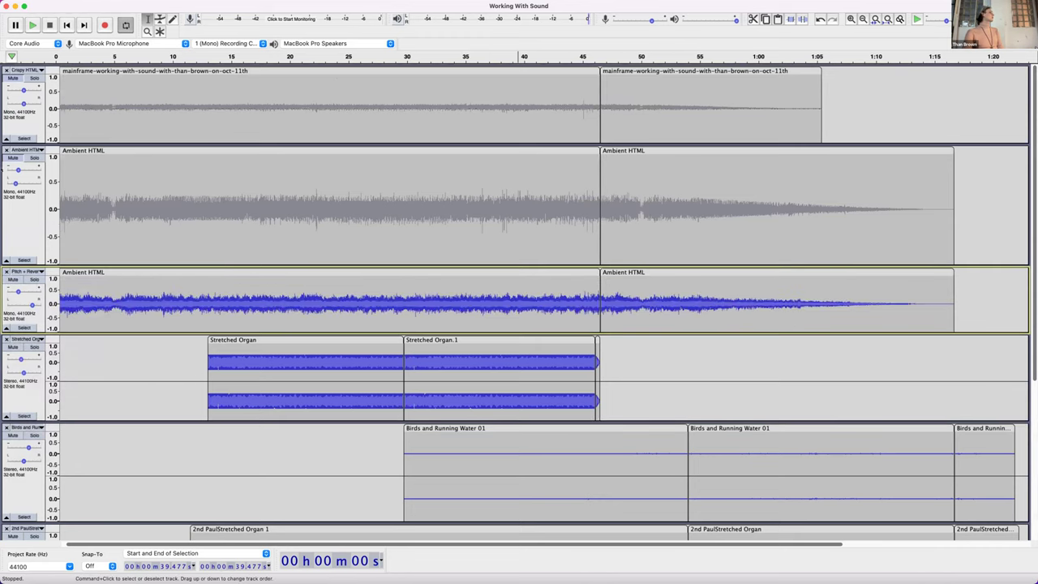
pyautogui.click(12, 158)
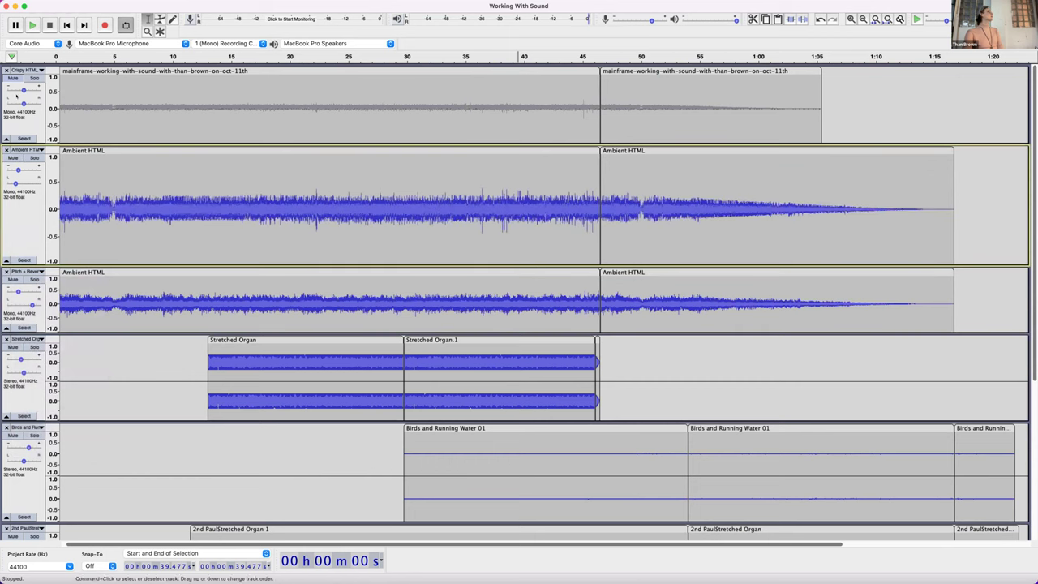
pyautogui.click(12, 78)
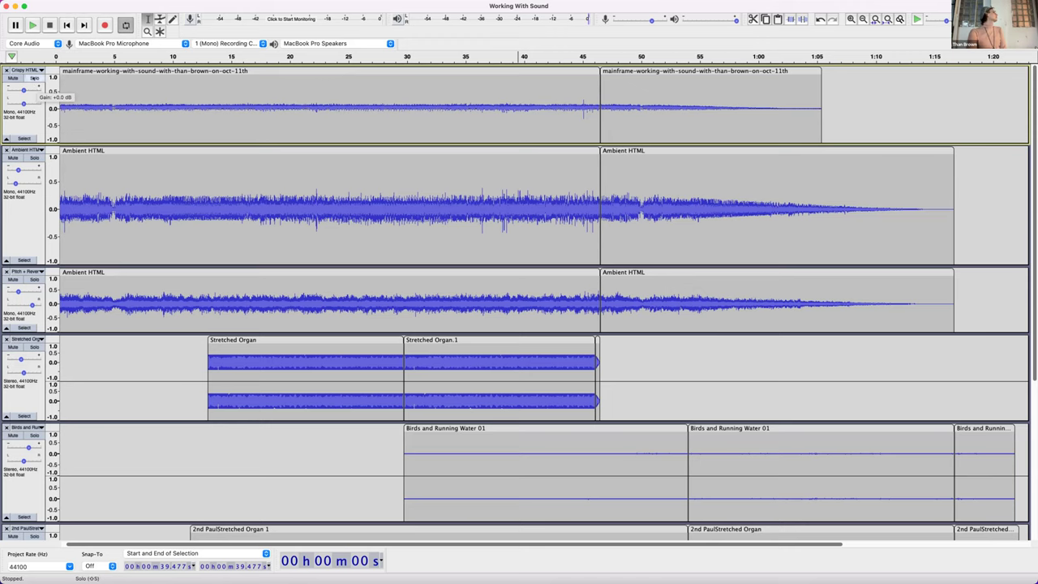
# - Solo the Crispy HTML track and play it from the start
pyautogui.click(34, 78)
pyautogui.press('space')
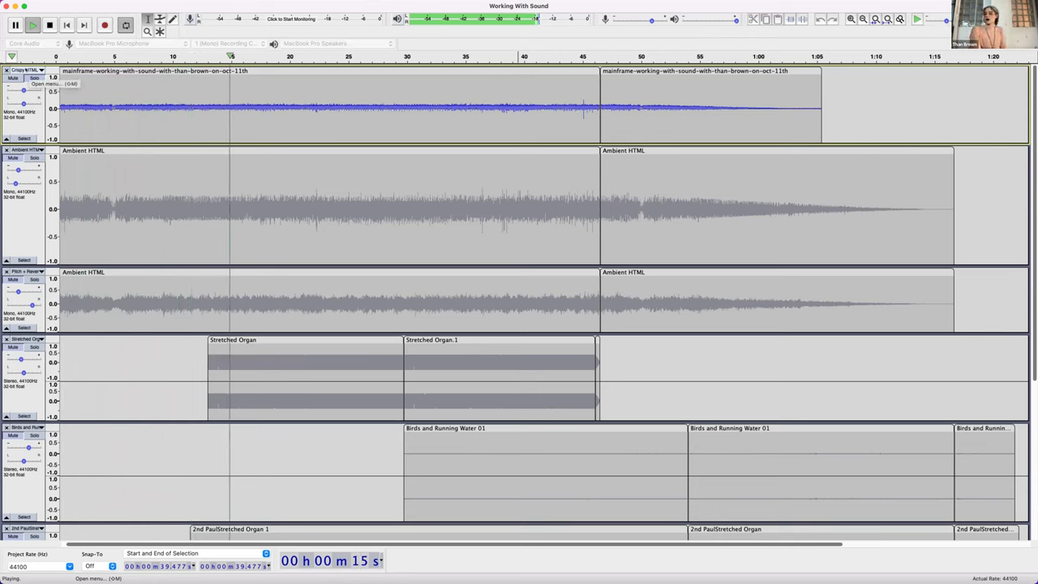
# - Switch the solo from Crispy HTML to the Ambient HTML track and play it from about 8 seconds
pyautogui.press('space')
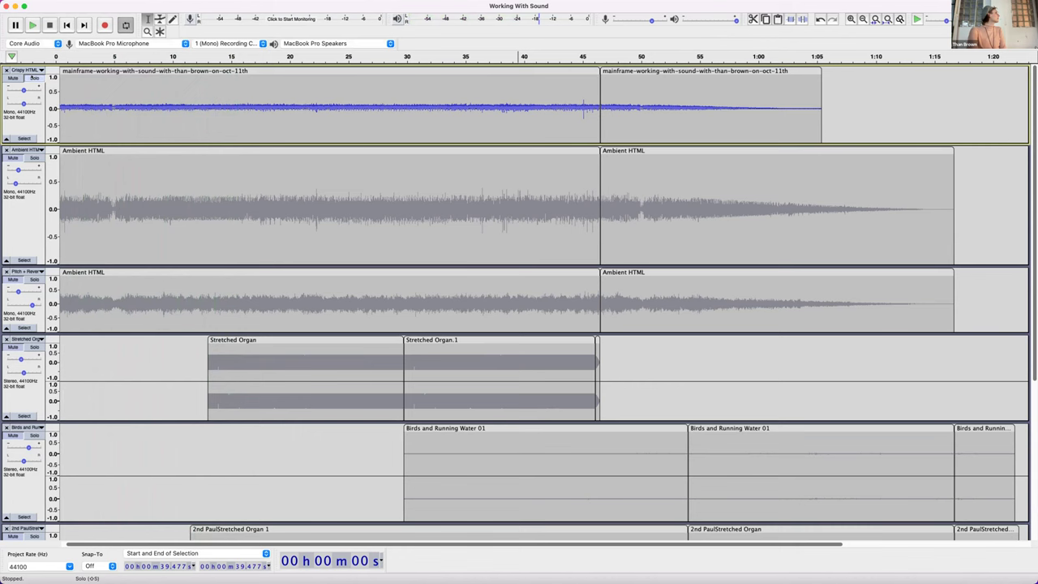
pyautogui.click(33, 78)
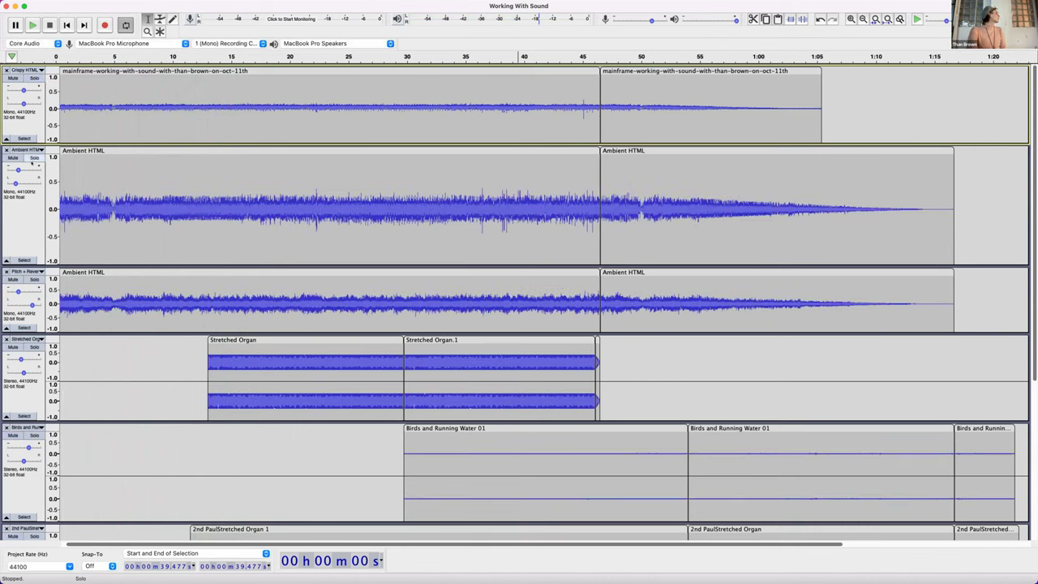
pyautogui.click(34, 157)
pyautogui.click(148, 176)
pyautogui.press('space')
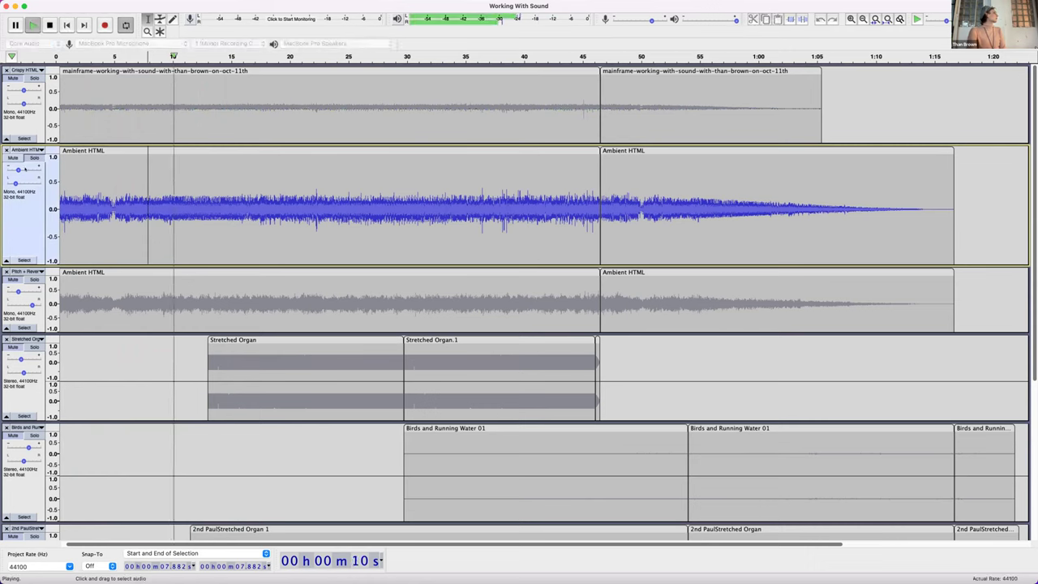
pyautogui.moveTo(18, 170)
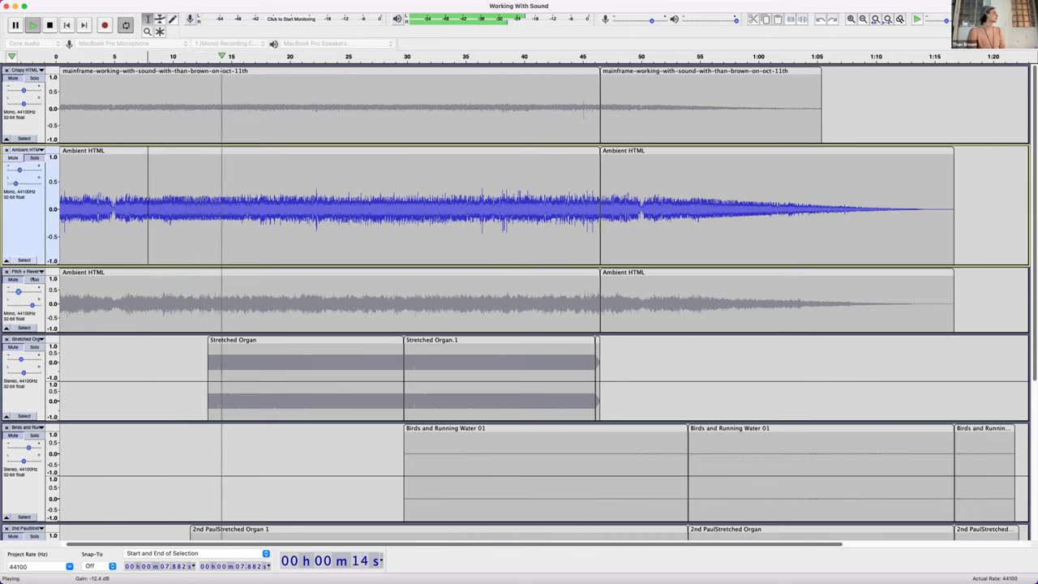
# - Audition the third HTML track in solo, and play the full unsoloed mix from about 2 seconds
pyautogui.click(35, 279)
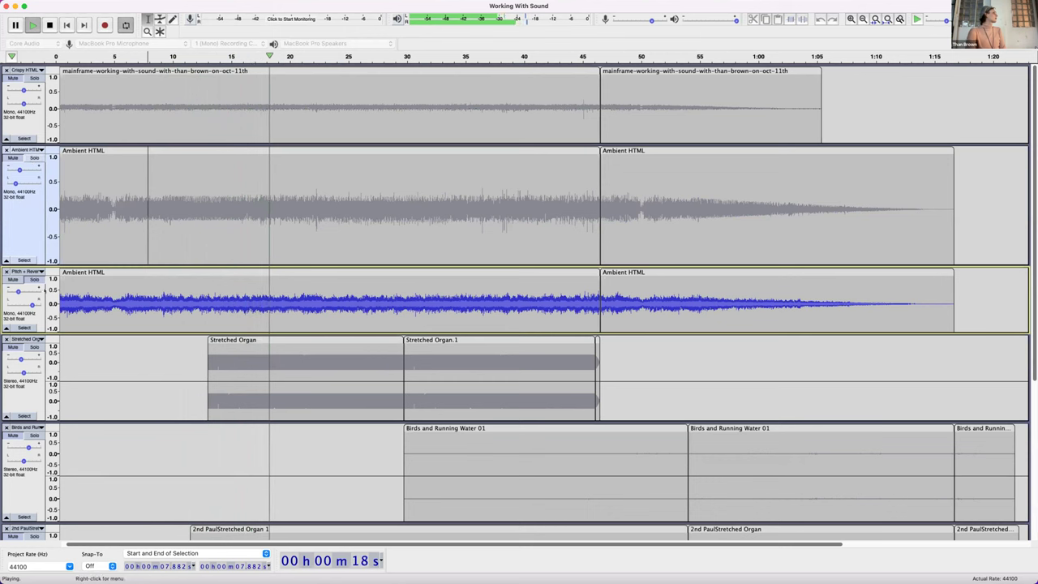
pyautogui.click(36, 279)
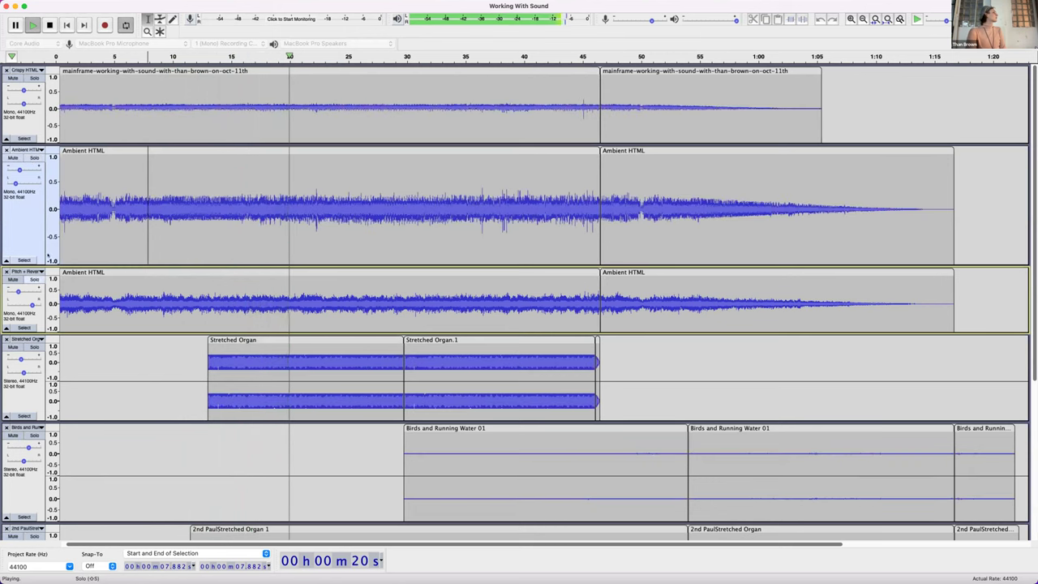
pyautogui.click(82, 60)
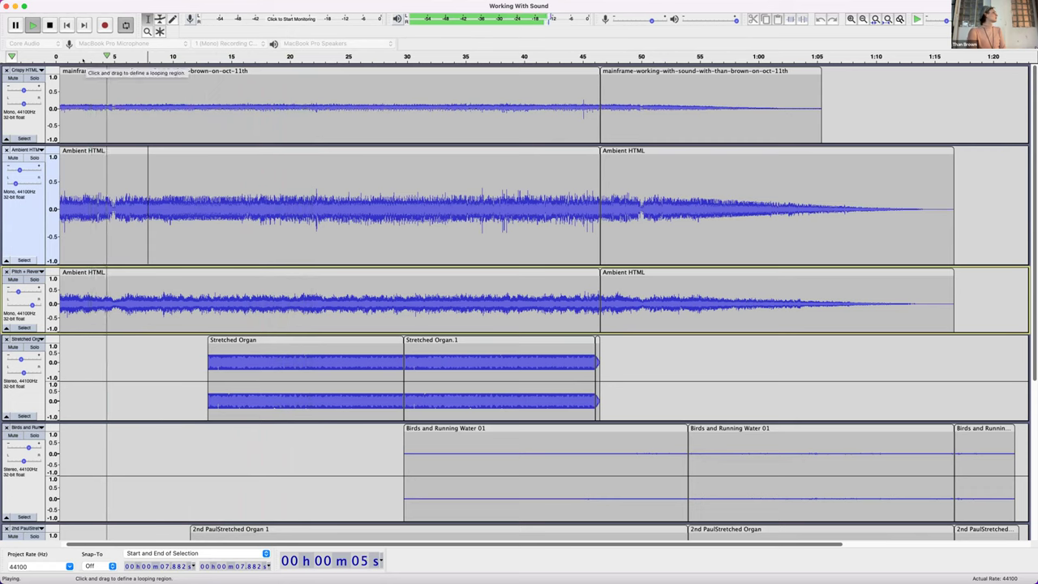
pyautogui.click(82, 60)
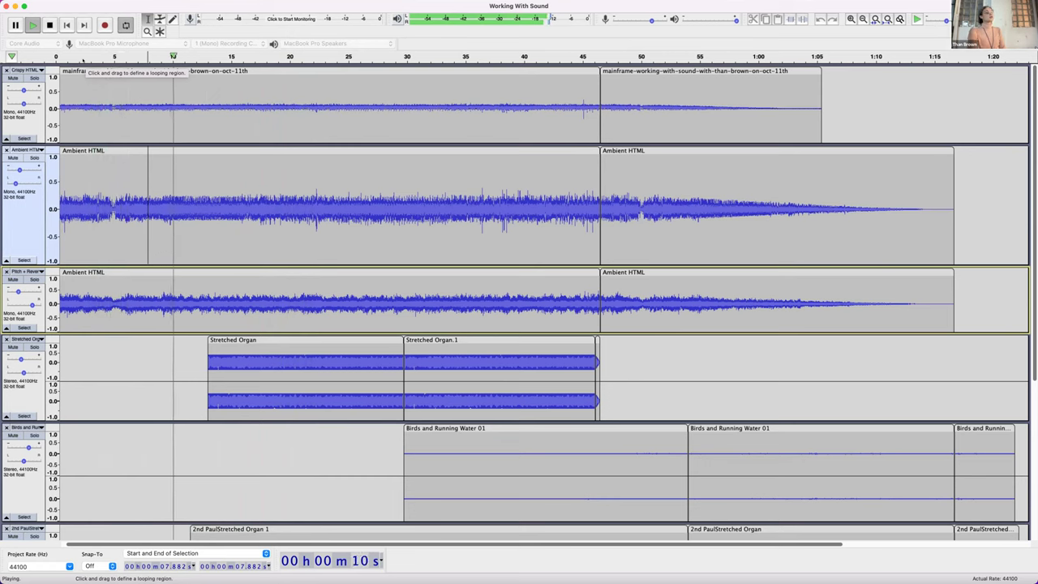
pyautogui.press('space')
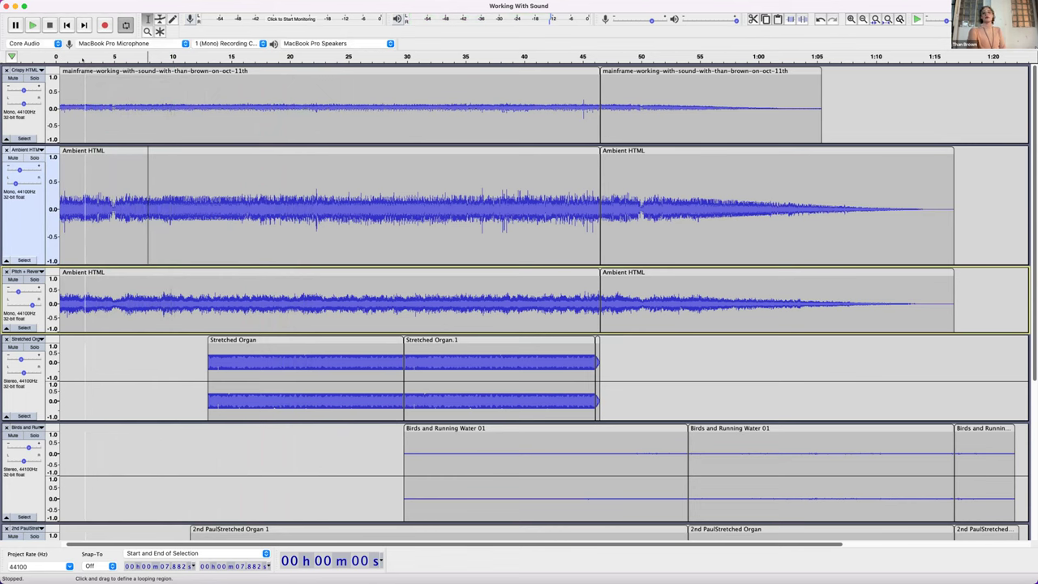
# - Play the Stretched Organ track in solo from about 13 seconds and release its solo
pyautogui.scroll(-5, 95, 114)
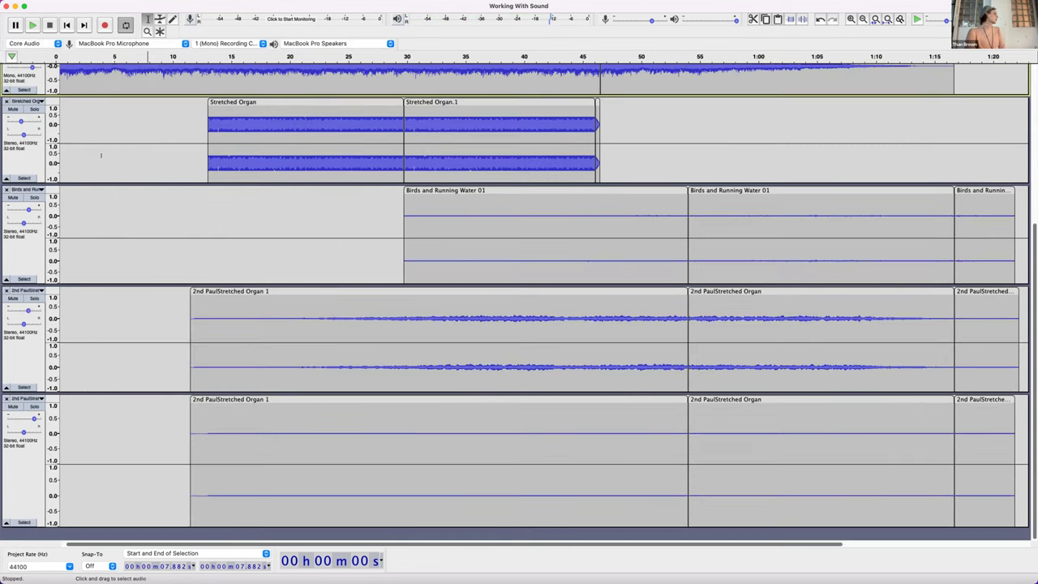
pyautogui.scroll(8, 100, 155)
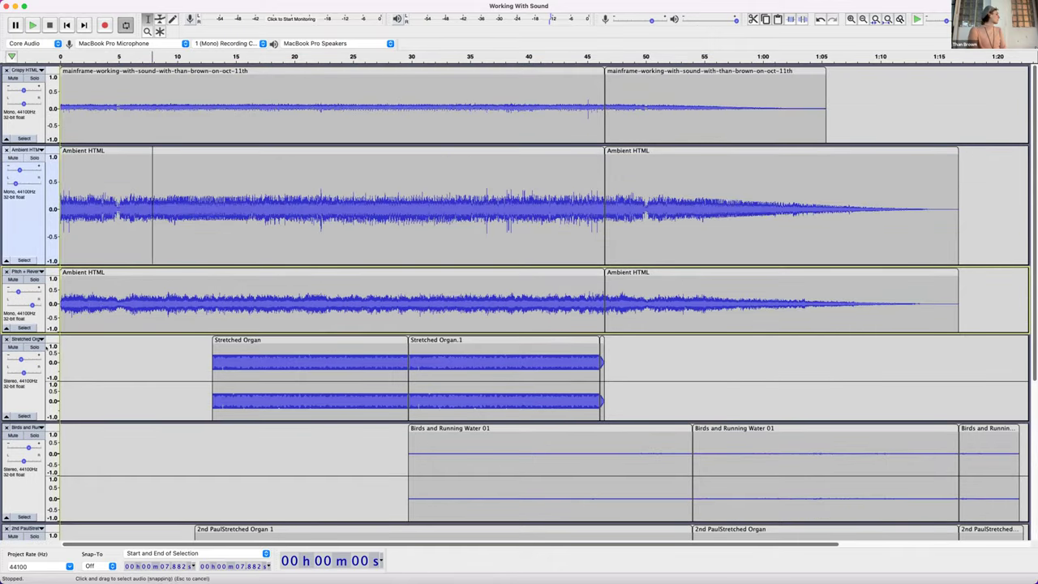
pyautogui.click(34, 346)
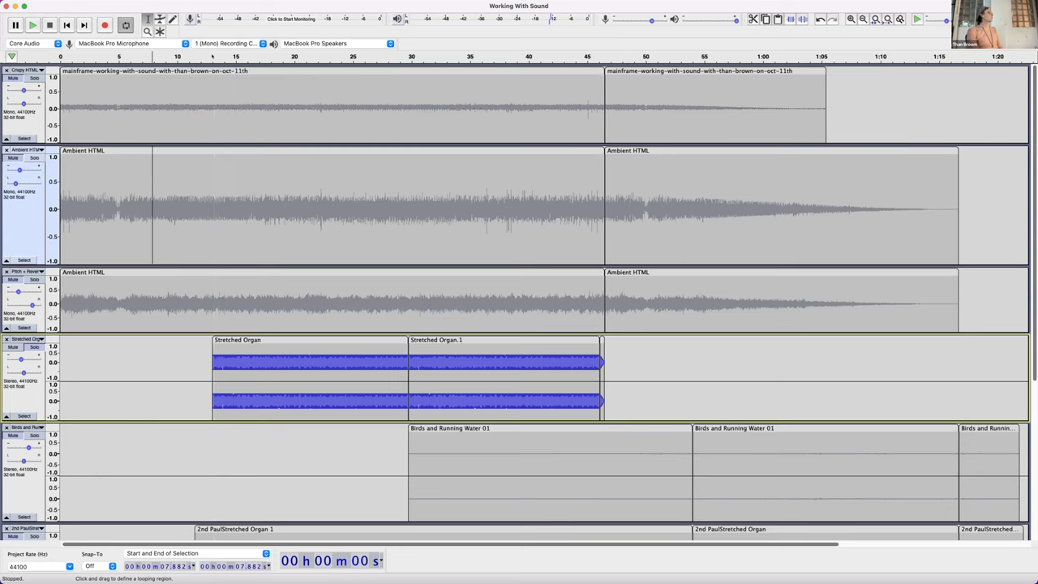
pyautogui.click(213, 57)
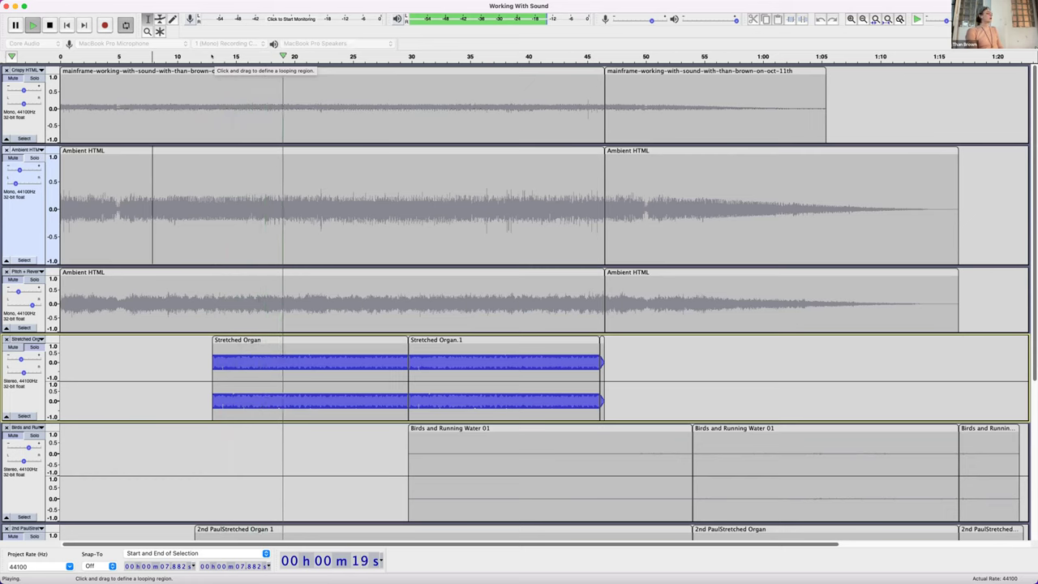
pyautogui.press('space')
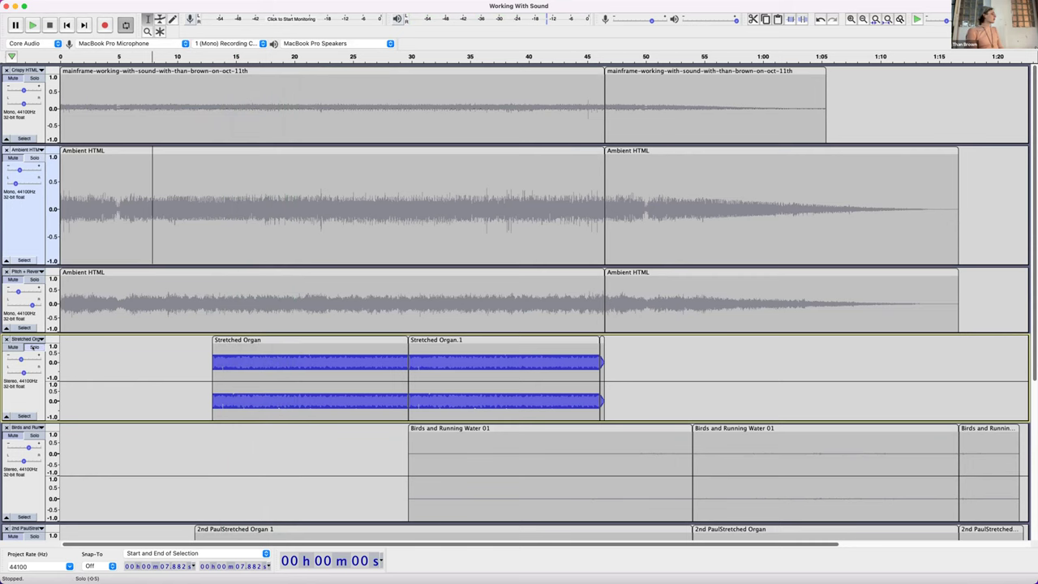
pyautogui.click(34, 347)
# - Solo the upper 2nd PaulStretched Organ track and play it from about 35 seconds
pyautogui.scroll(-6, 193, 367)
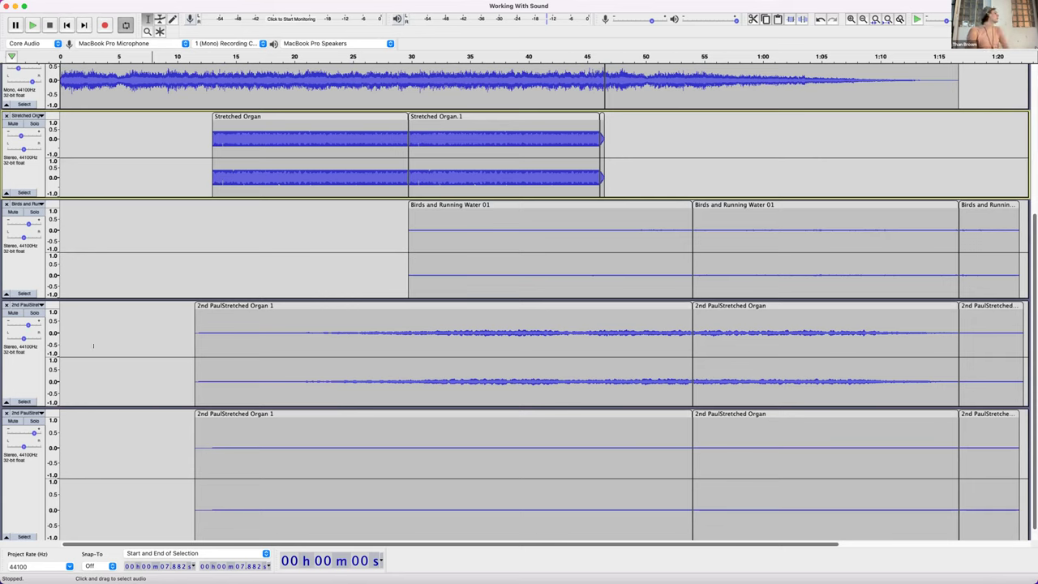
pyautogui.click(35, 313)
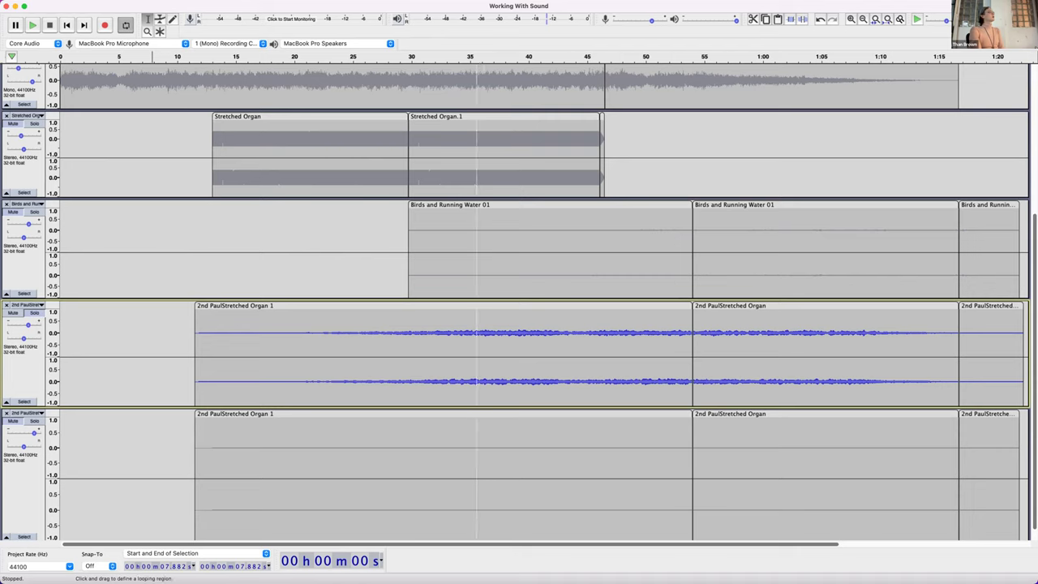
pyautogui.click(473, 59)
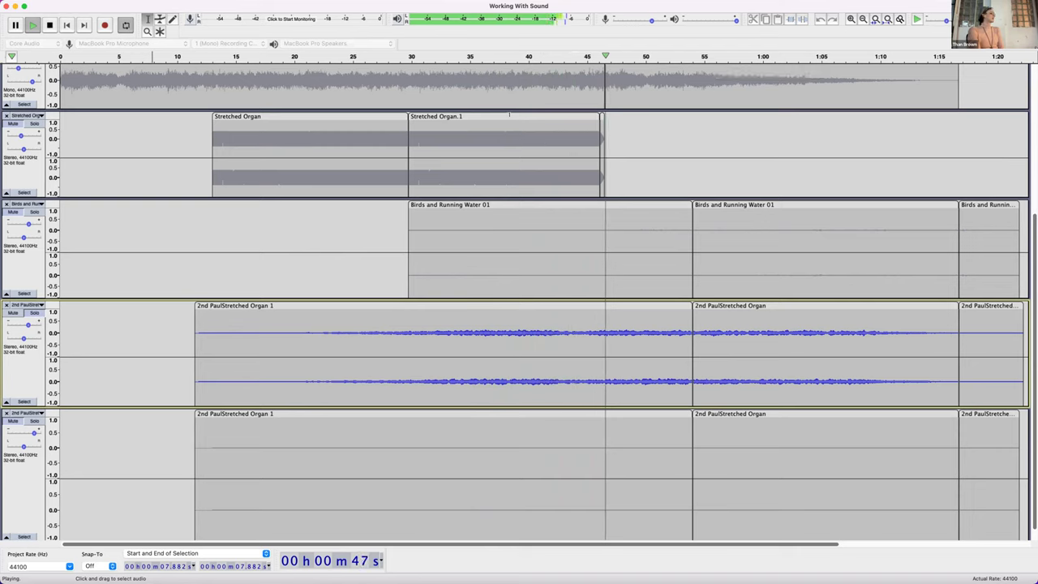
pyautogui.press('space')
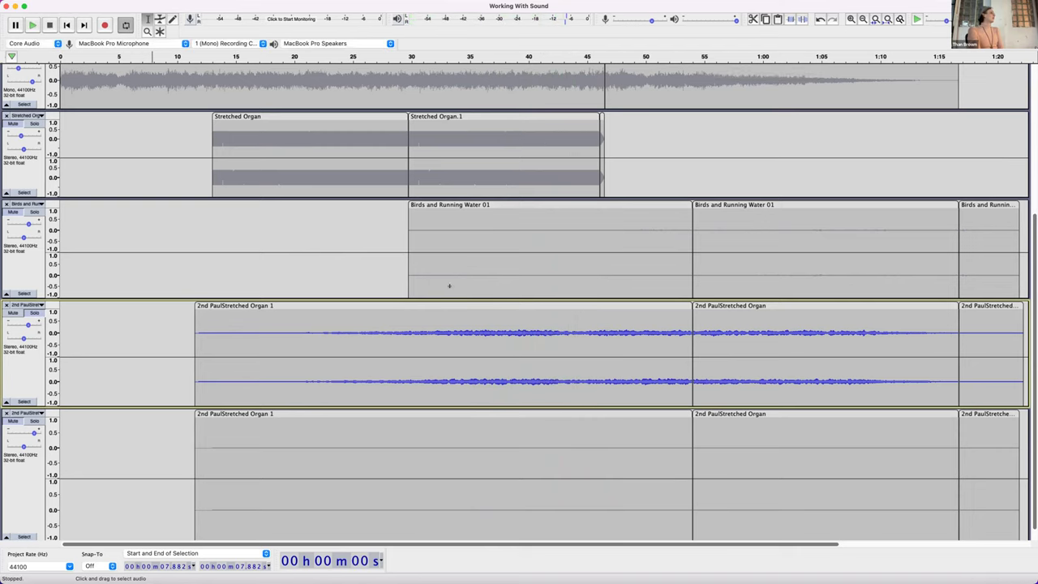
# - Point out Paulstretch among the available audio effects without applying it
pyautogui.moveTo(251, 4)
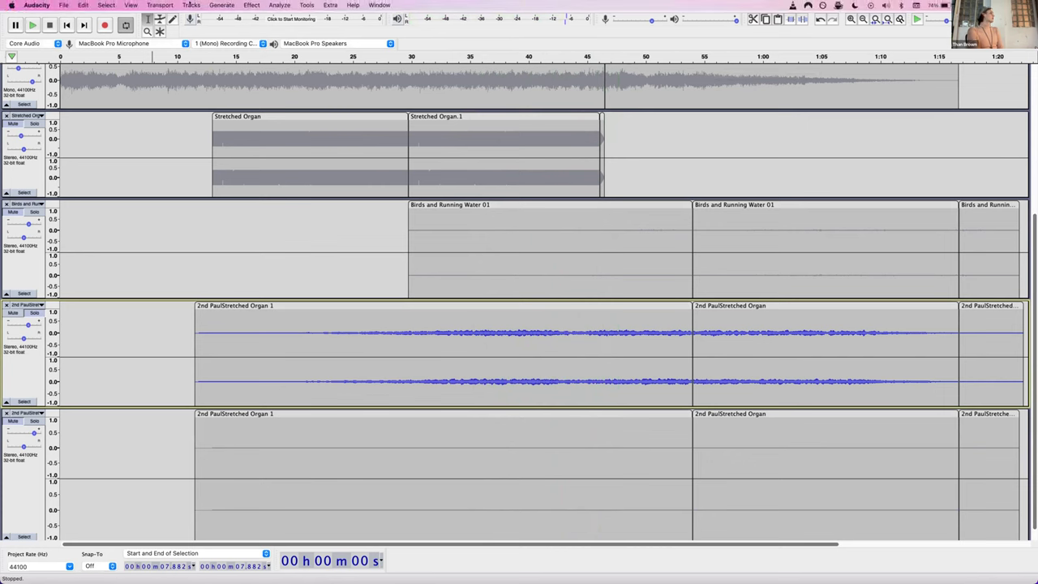
pyautogui.click(252, 4)
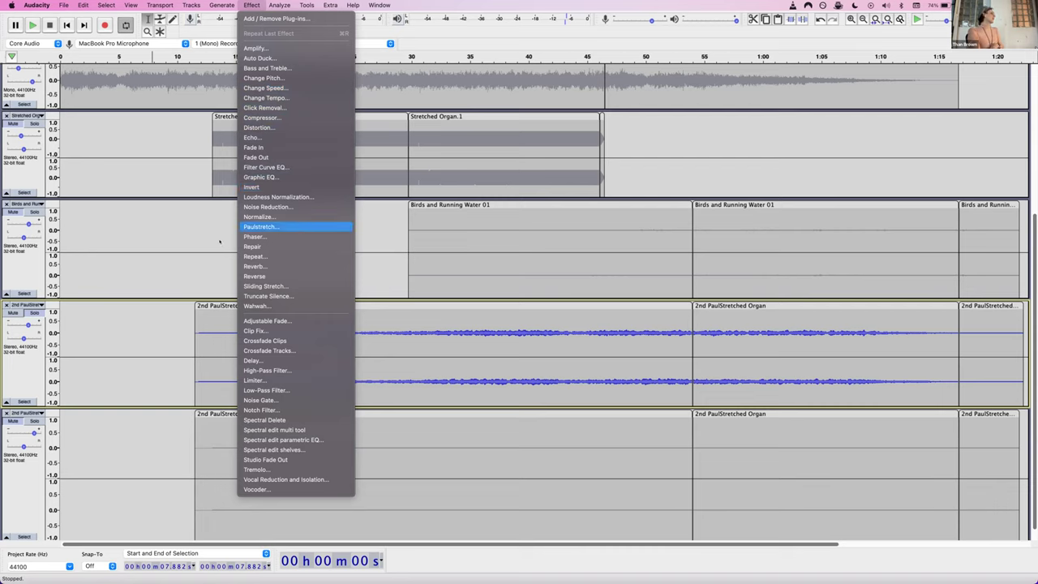
pyautogui.click(169, 452)
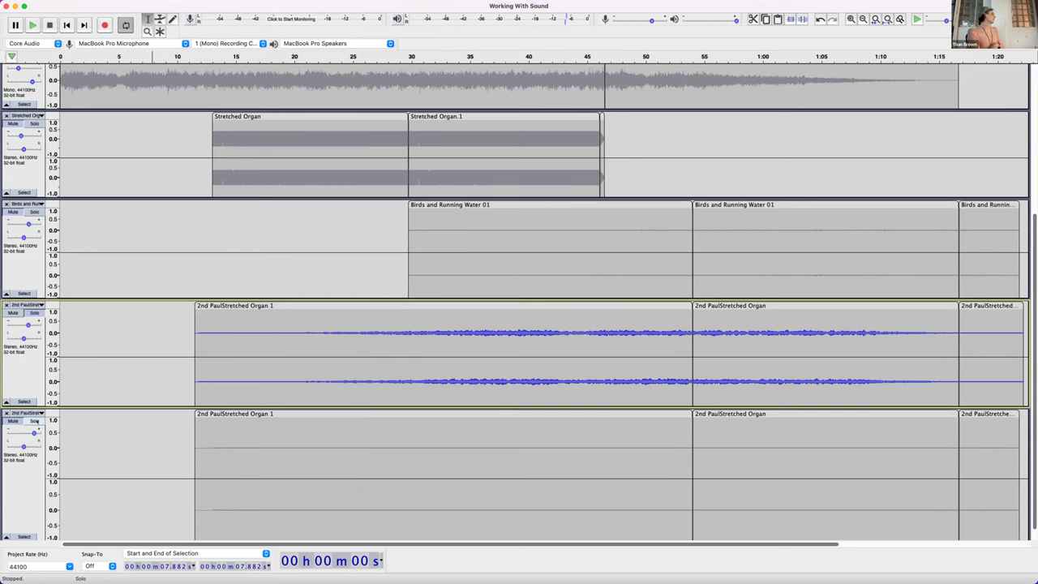
# - Play the lower 2nd PaulStretched Organ track in solo from about 40 seconds and release its solo
pyautogui.click(35, 421)
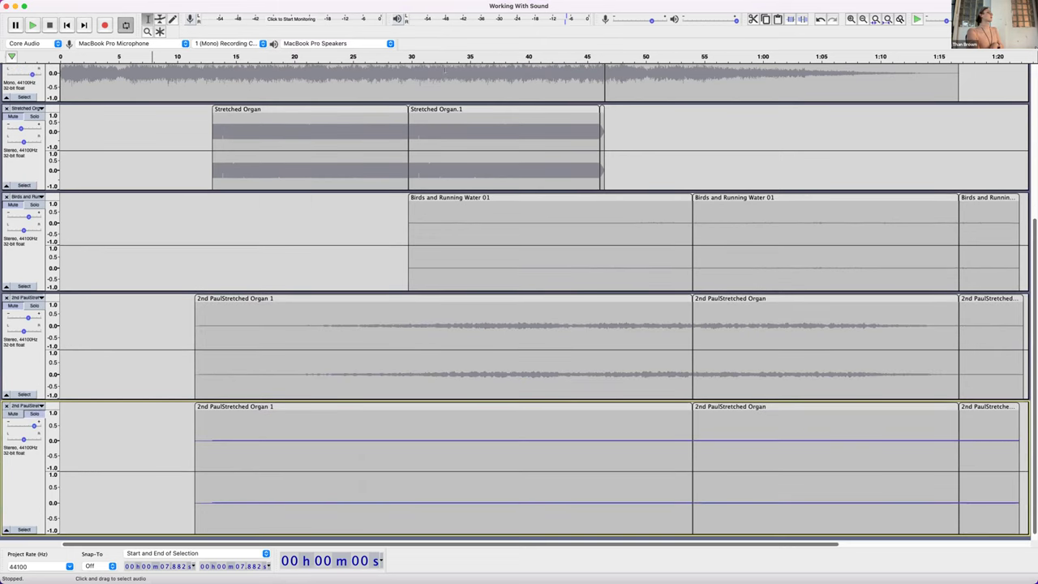
pyautogui.click(534, 56)
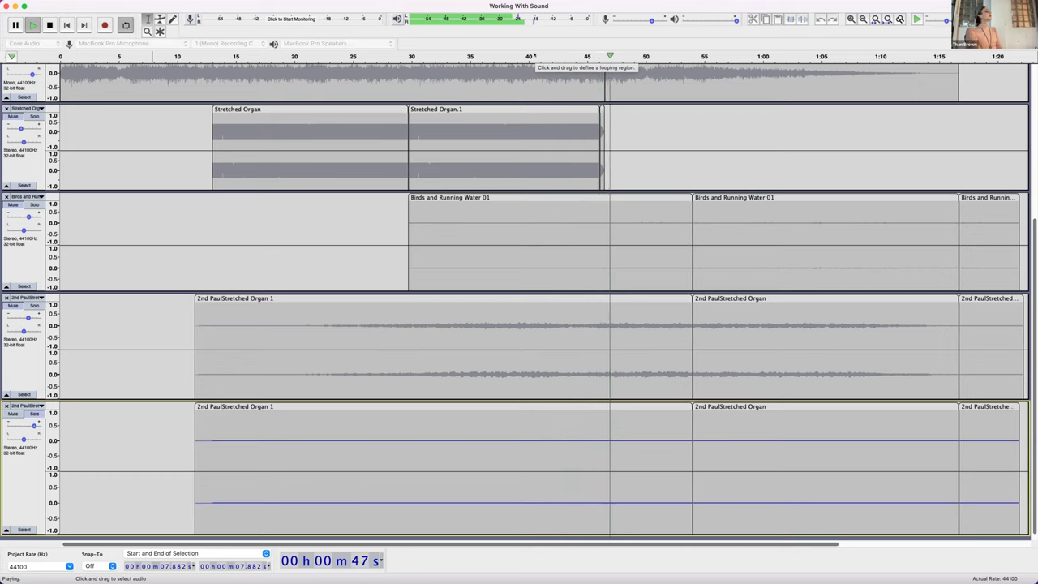
pyautogui.press('space')
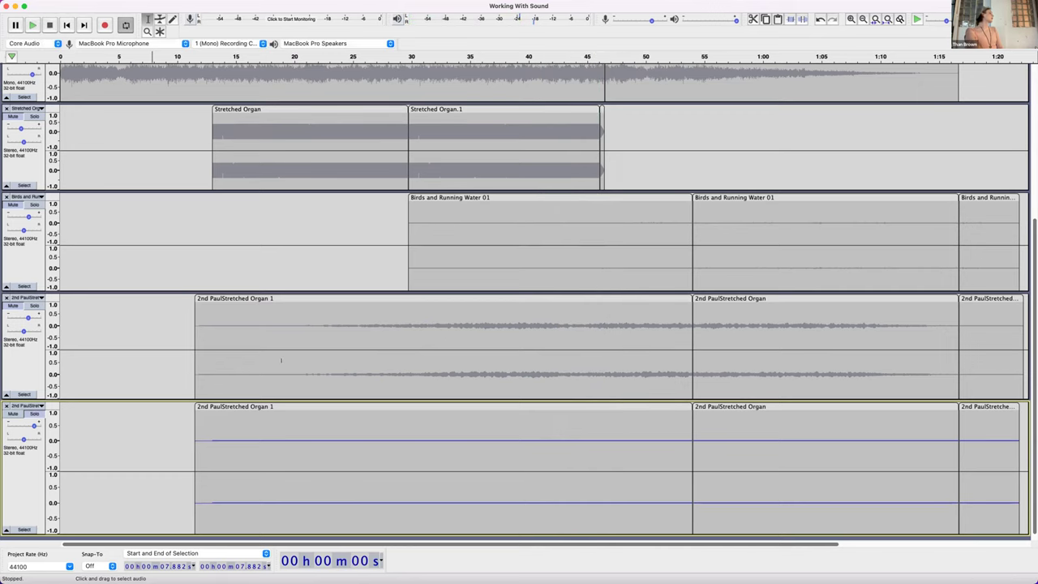
pyautogui.hotkey('shift', 's')
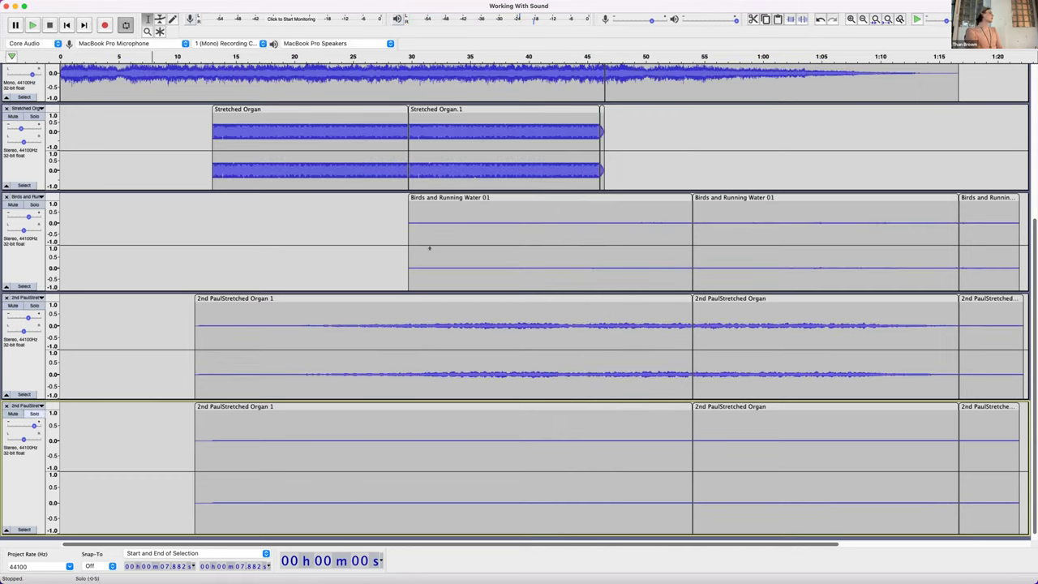
# - Examine the list of available audio effects and close it without applying any
pyautogui.scroll(3, 475, 241)
pyautogui.hscroll(5, 474, 241)
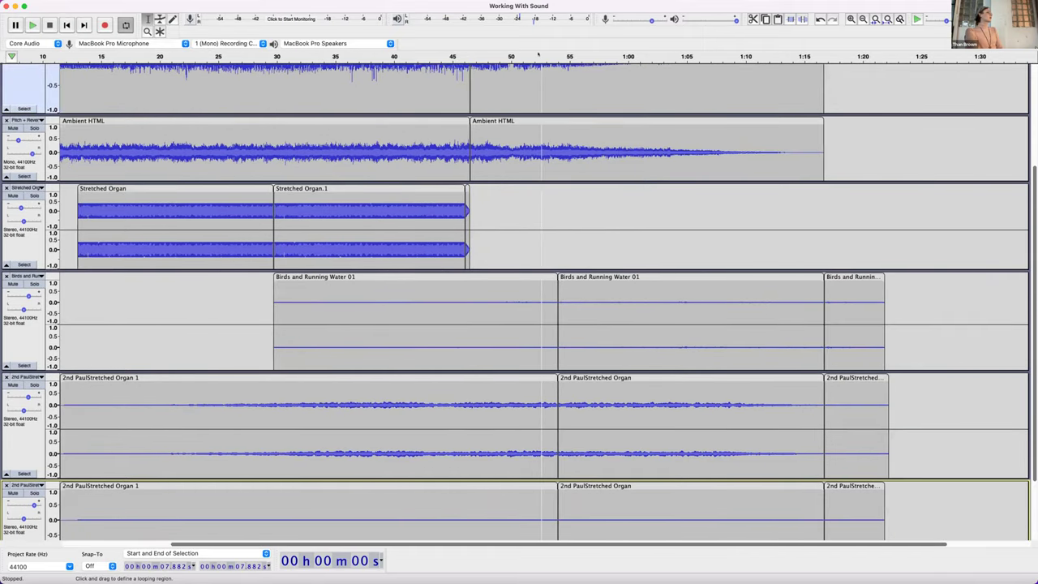
pyautogui.moveTo(385, 5)
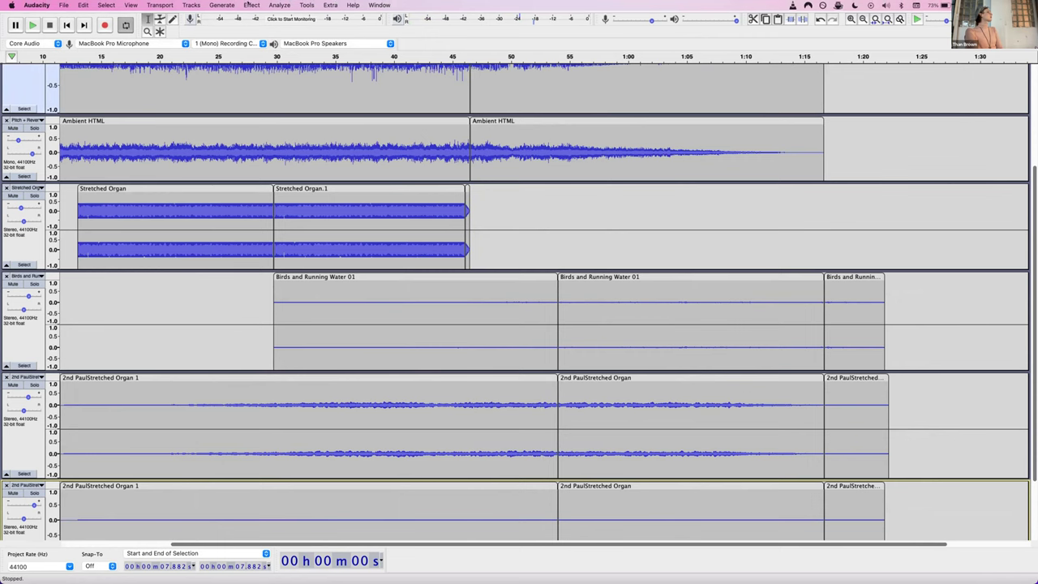
pyautogui.click(246, 5)
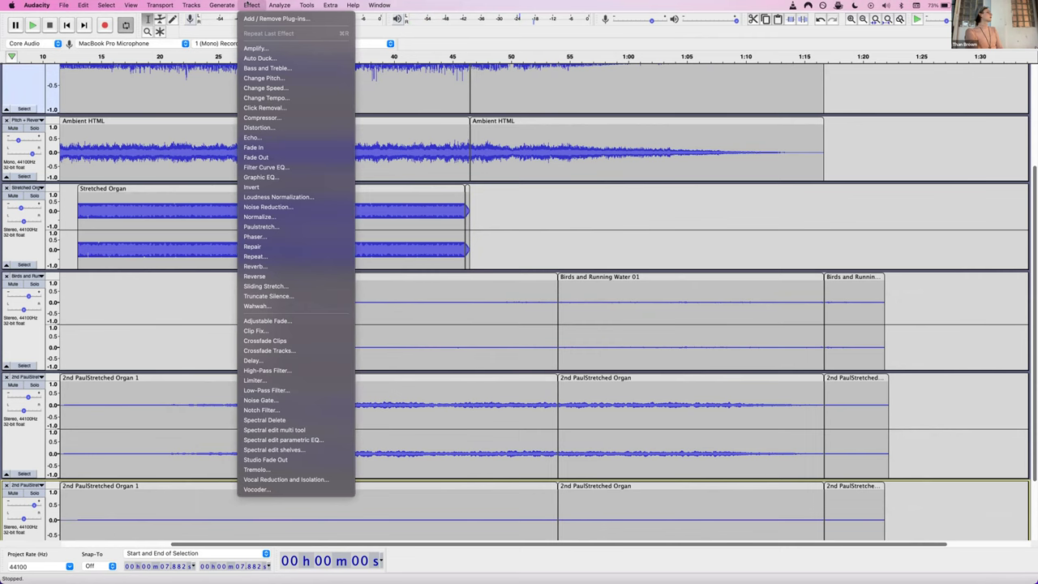
pyautogui.press('Escape')
# - Select the first Stretched Organ clip, and replace the selection with a cursor at about 52 seconds on that track
pyautogui.scroll(-3, 265, 258)
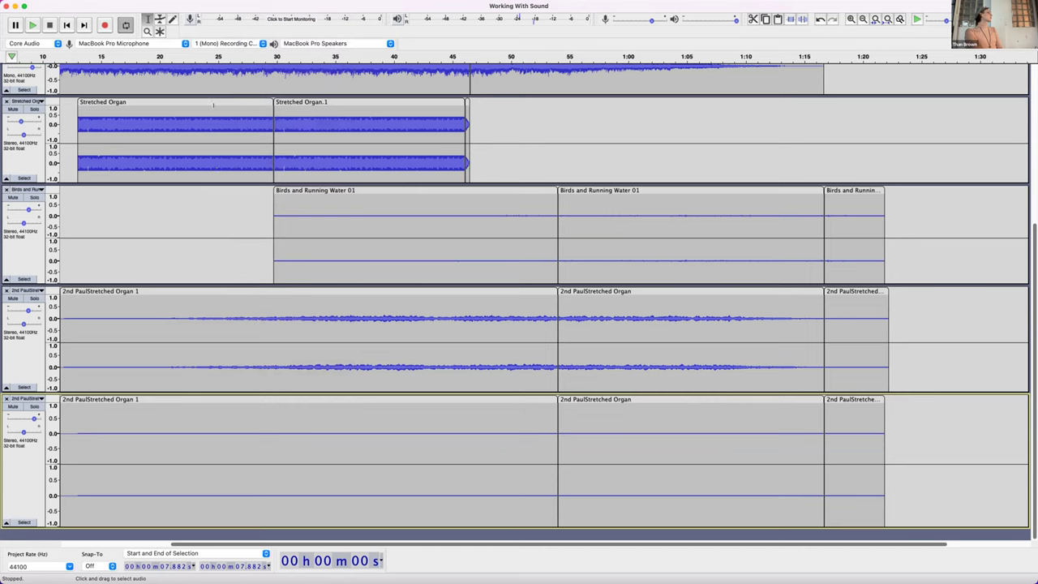
pyautogui.click(214, 98)
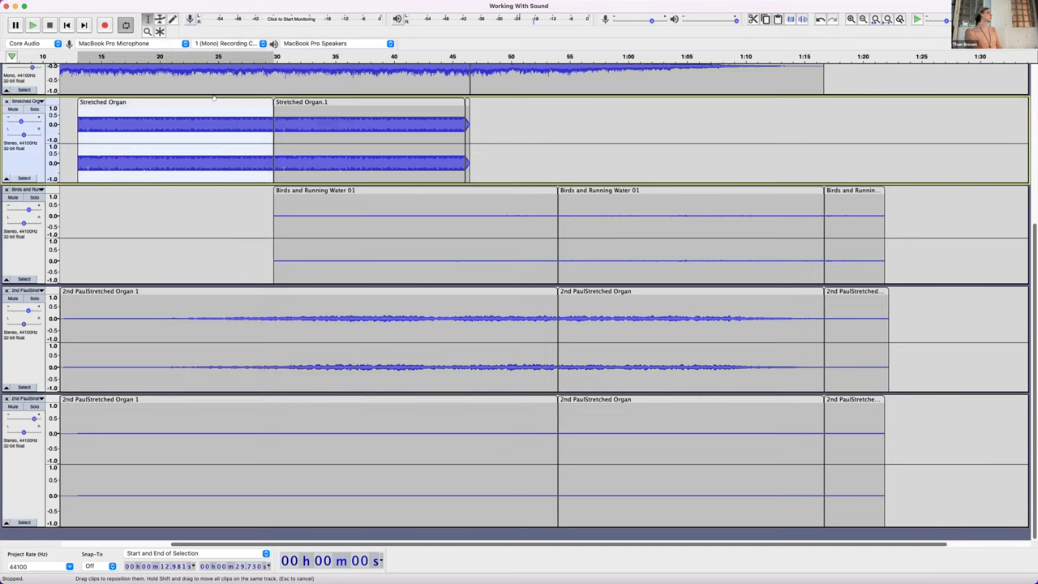
pyautogui.click(535, 122)
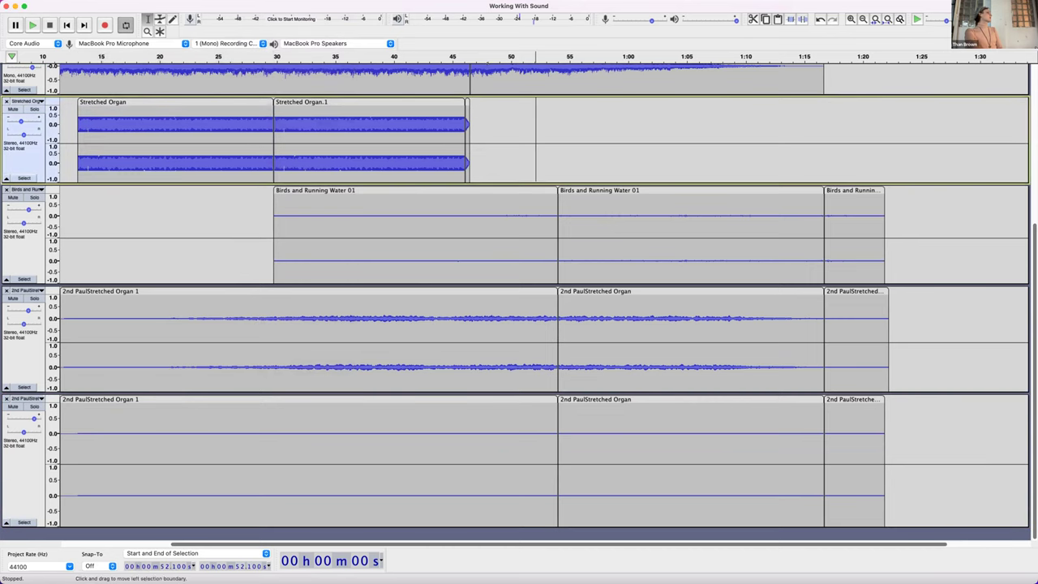
# - Browse the available audio effects and analysis tools without applying any
pyautogui.click(221, 5)
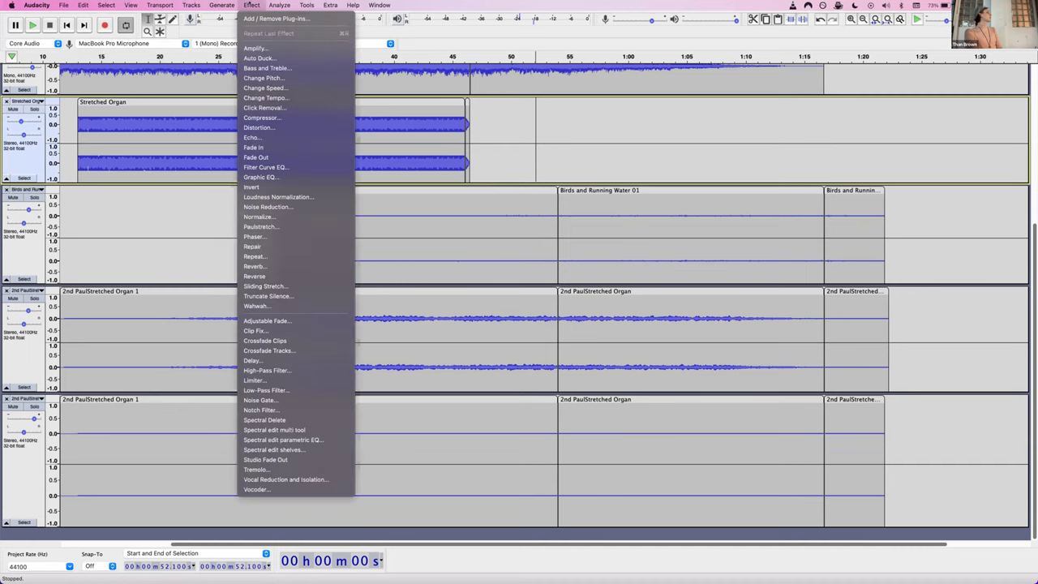
pyautogui.click(252, 5)
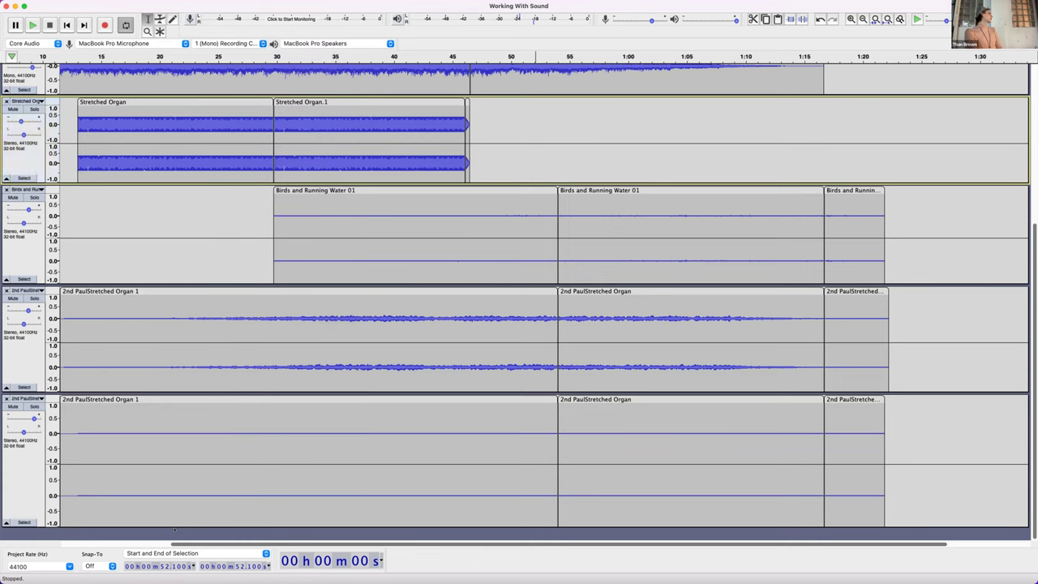
pyautogui.moveTo(133, 4)
pyautogui.click(266, 5)
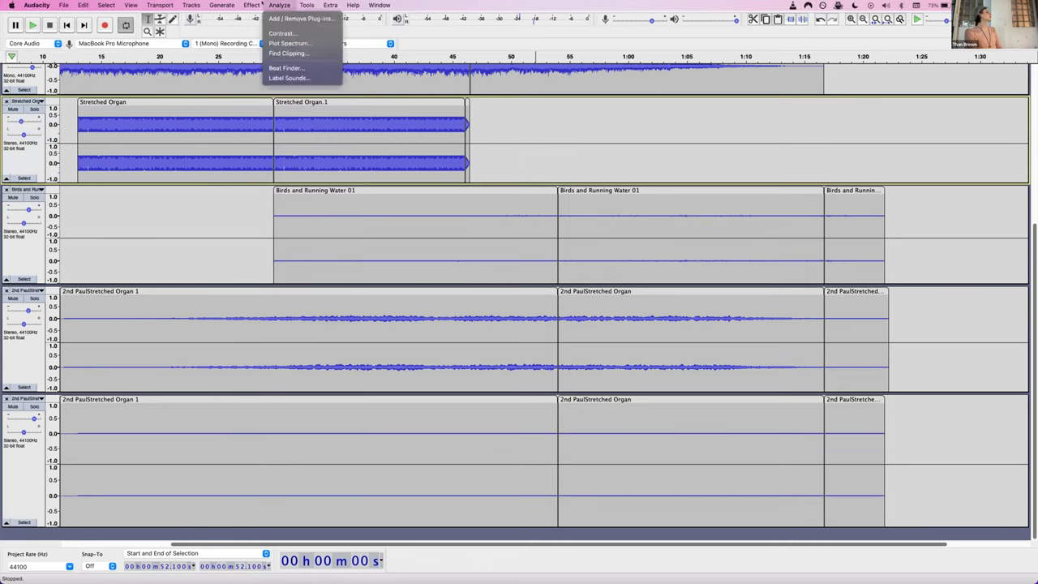
pyautogui.click(250, 4)
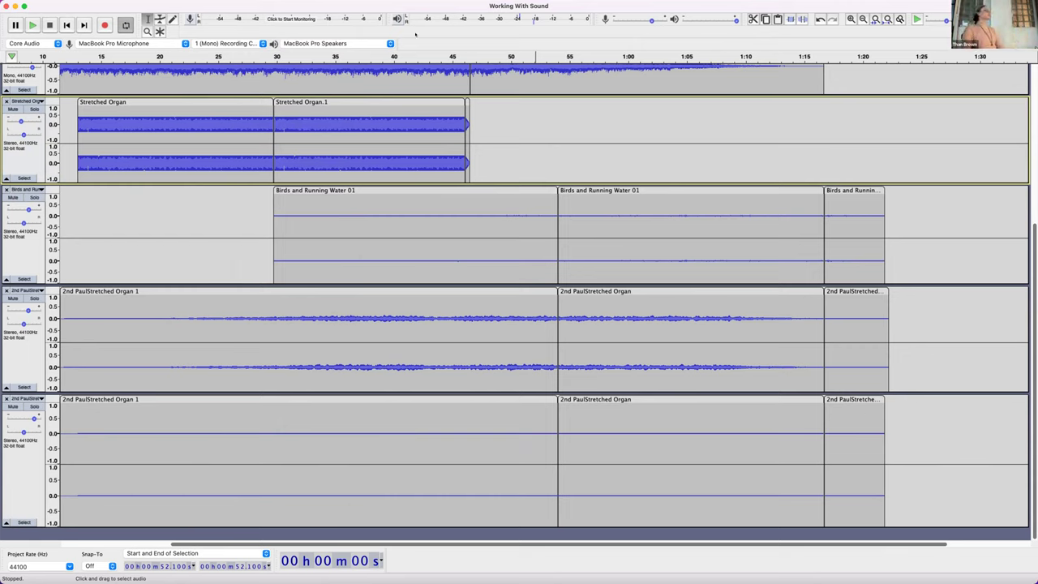
# - Review the list of available audio effects and close it without choosing any
pyautogui.moveTo(393, 4)
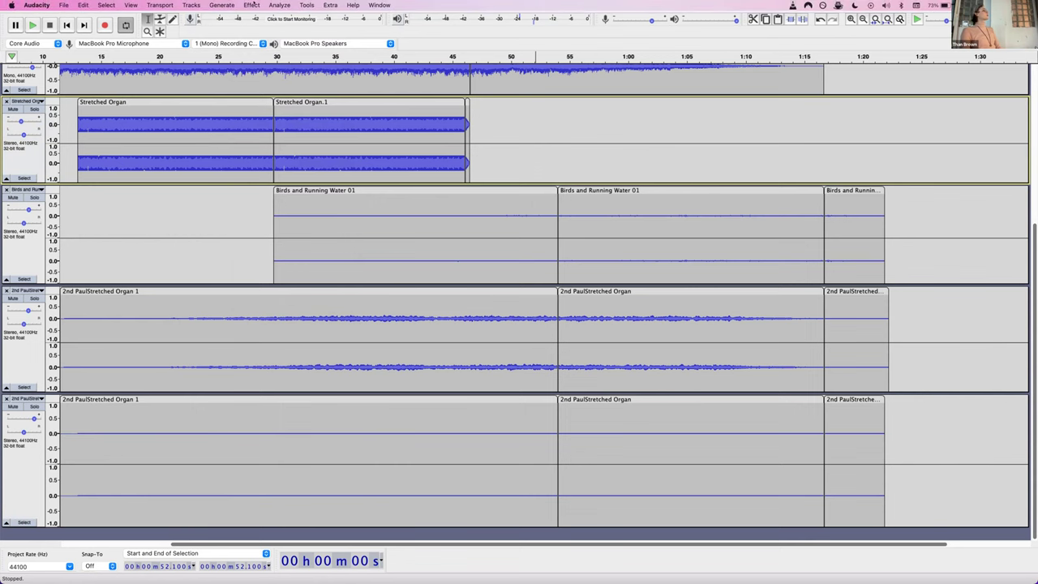
pyautogui.click(251, 5)
pyautogui.click(252, 5)
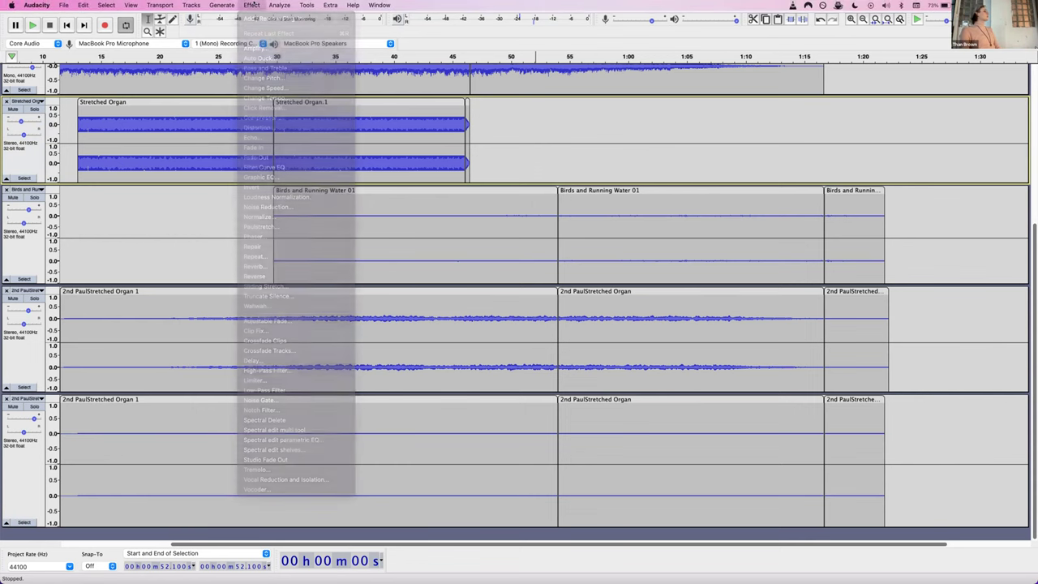
pyautogui.click(251, 4)
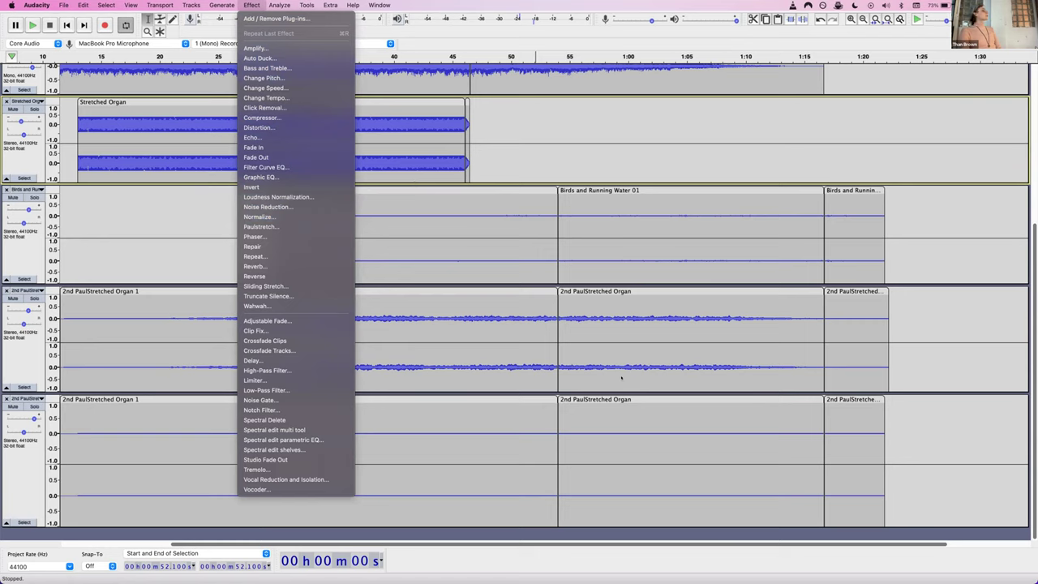
pyautogui.click(646, 395)
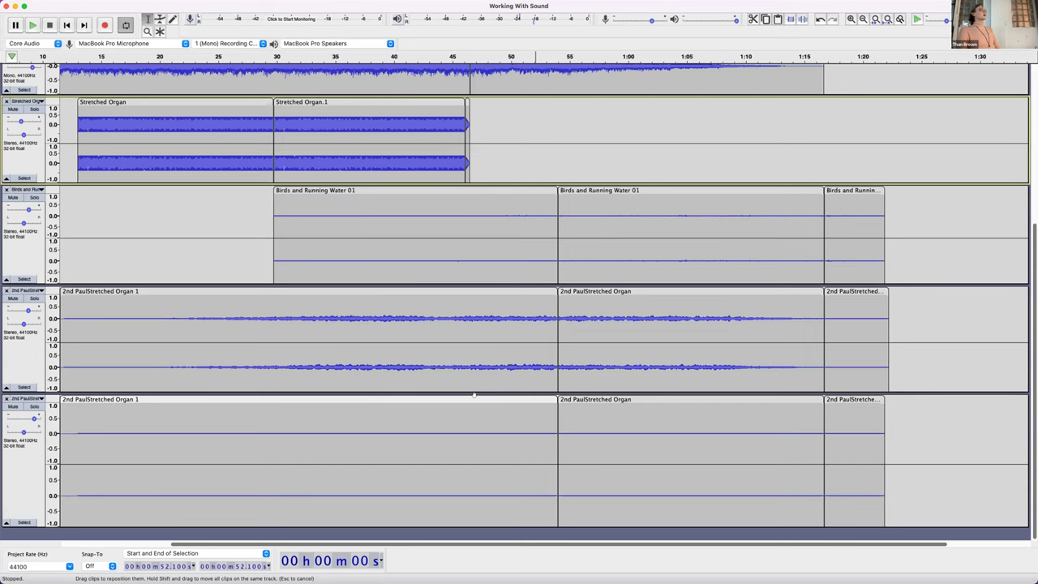
# - Select the first clip on the lower 2nd PaulStretched Organ track, and replace the selection with a cursor at about 1 minute 24 seconds
pyautogui.click(475, 395)
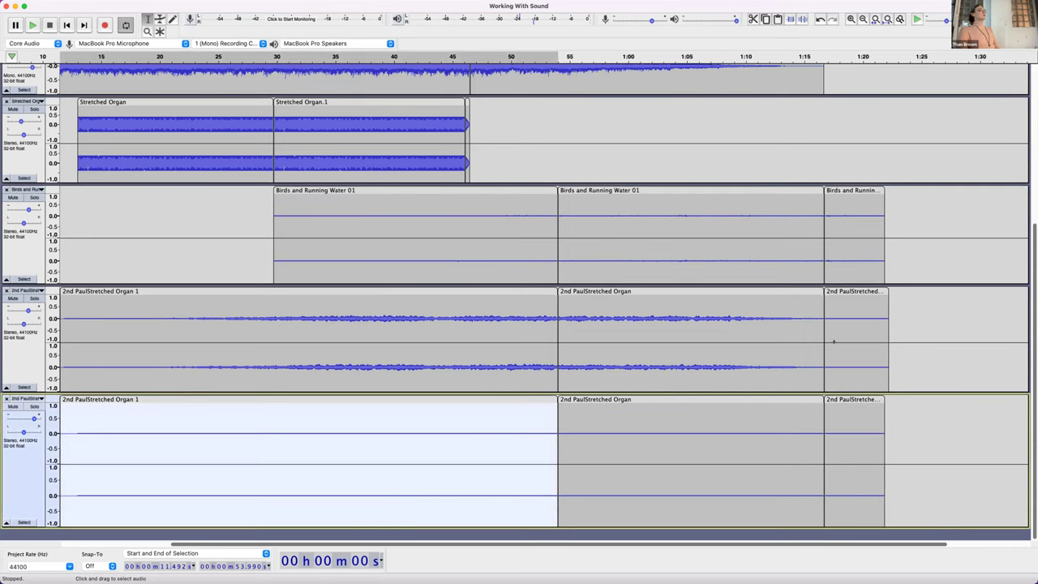
pyautogui.click(905, 408)
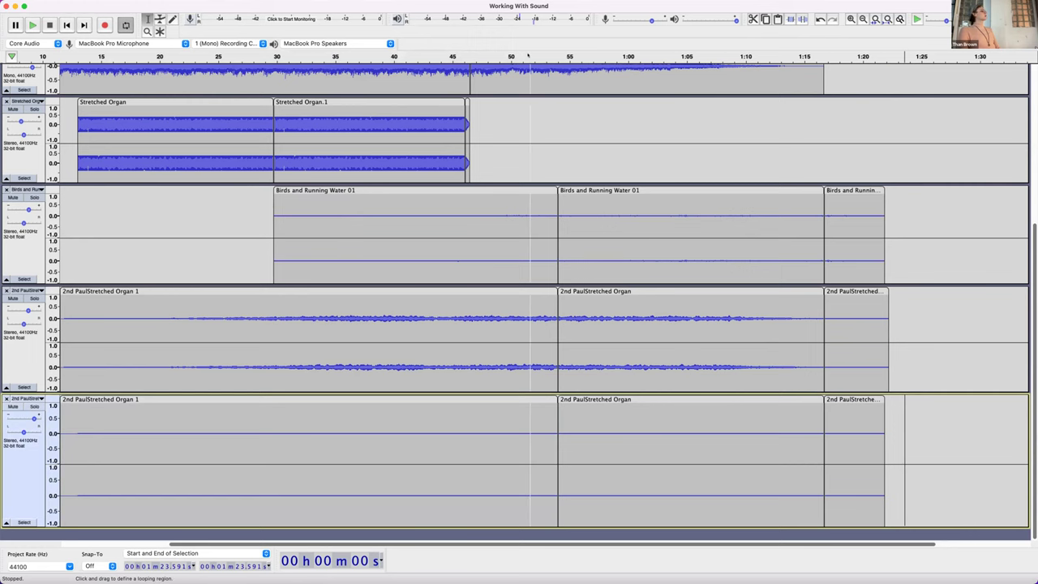
# - Play the Birds and Running Water track in solo from about 59 seconds, stop playback, and release its solo
pyautogui.scroll(3, 487, 244)
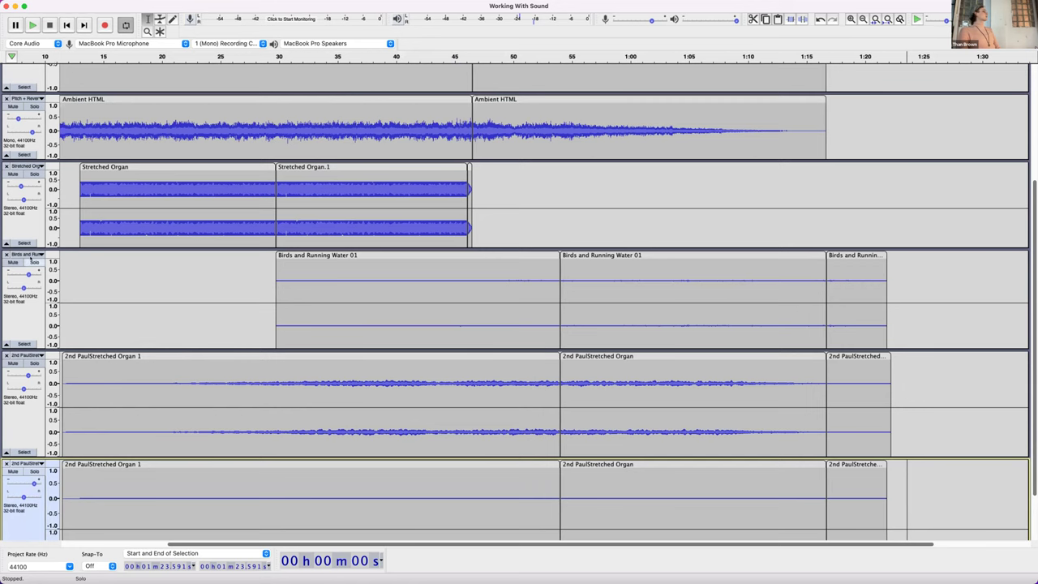
pyautogui.click(34, 261)
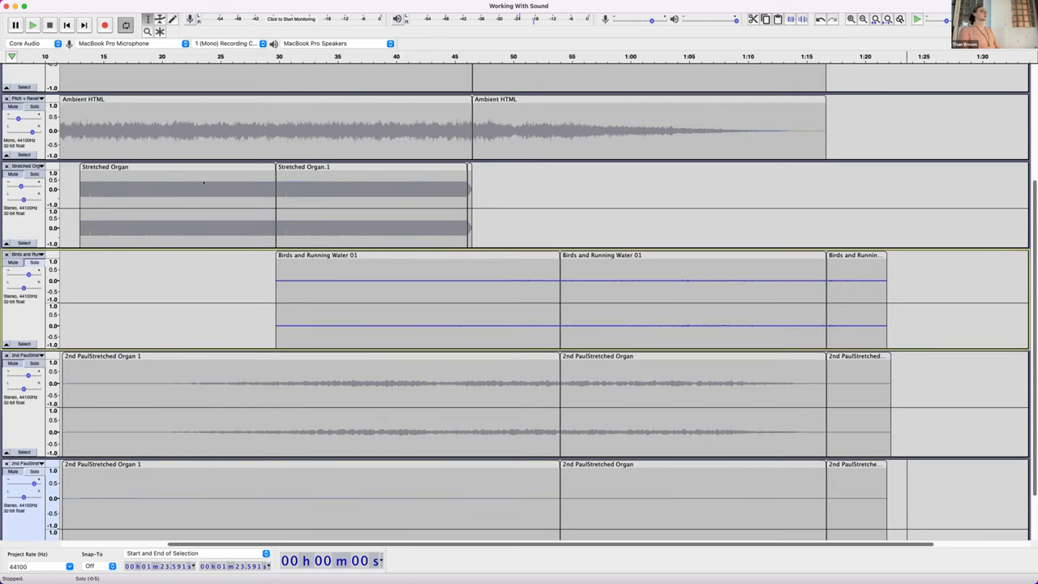
pyautogui.click(614, 278)
pyautogui.press('space')
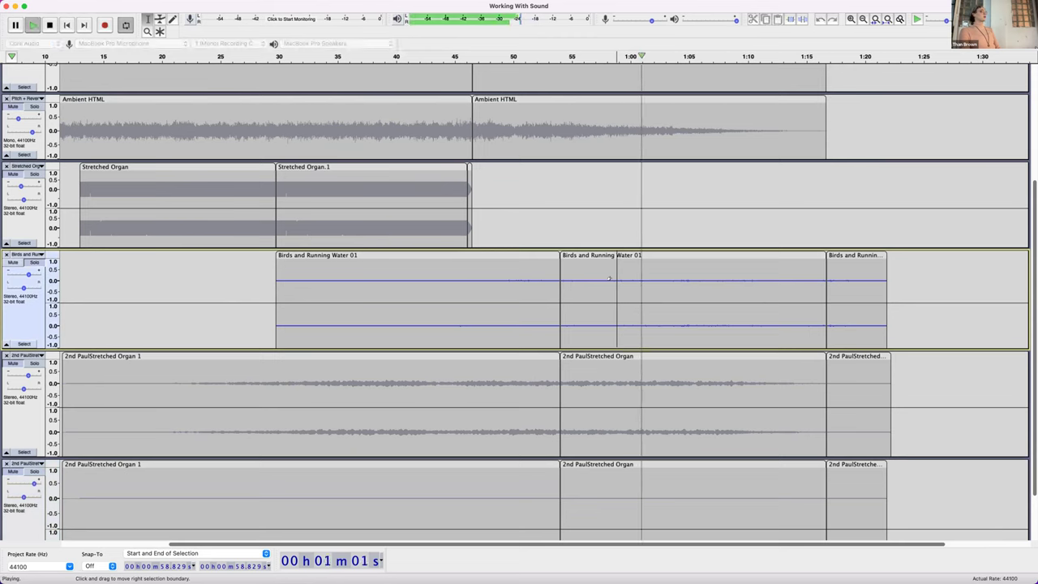
pyautogui.press('space')
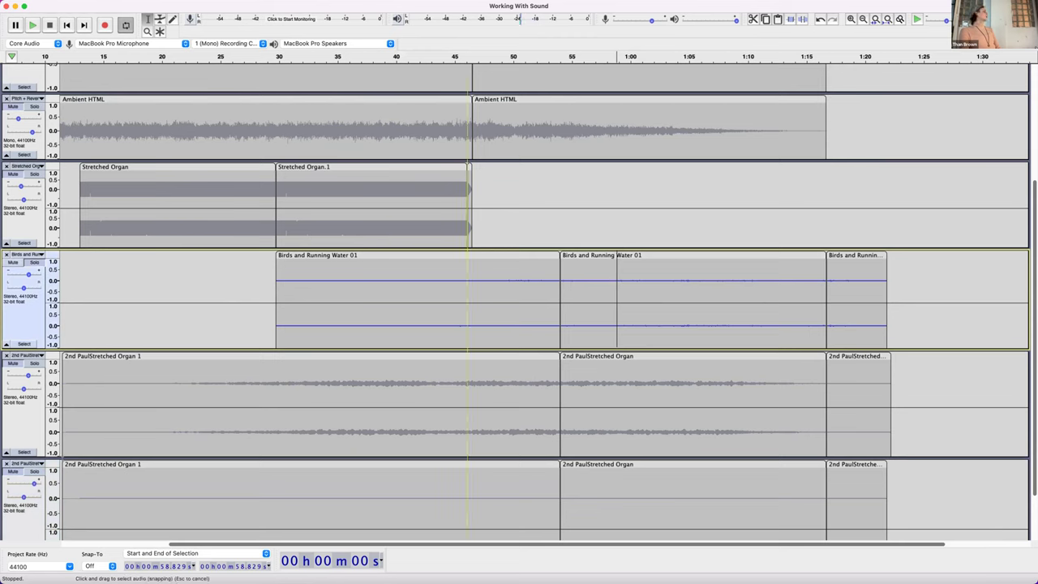
pyautogui.click(33, 262)
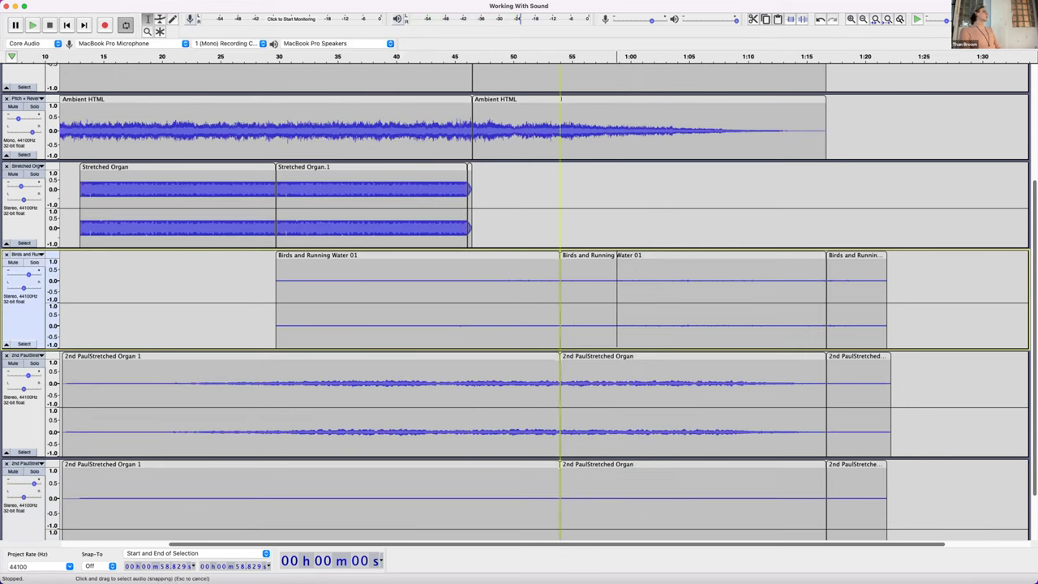
pyautogui.scroll(5, 567, 230)
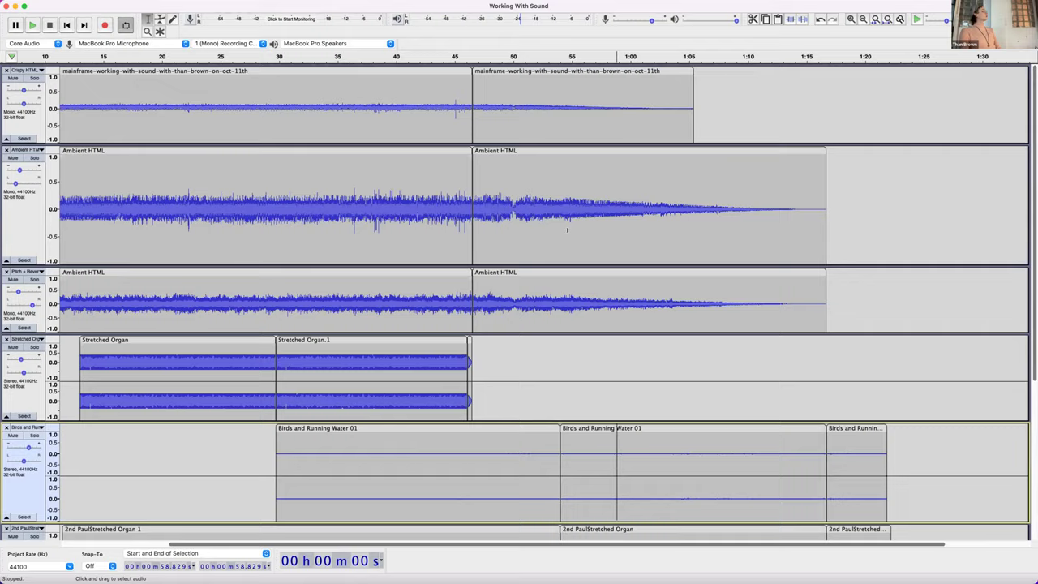
pyautogui.scroll(-7, 567, 229)
pyautogui.scroll(2, 567, 230)
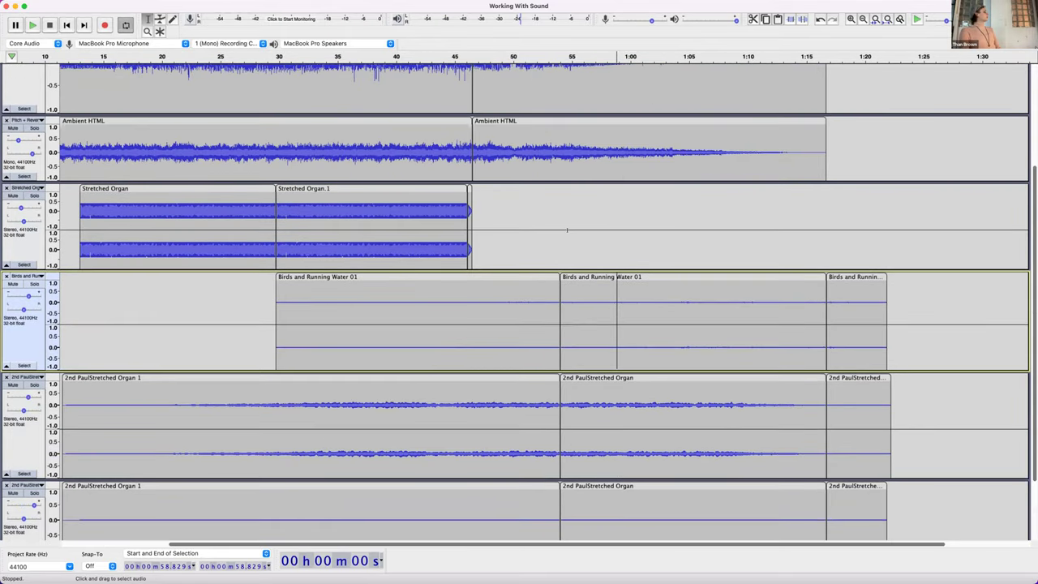
pyautogui.scroll(4, 567, 229)
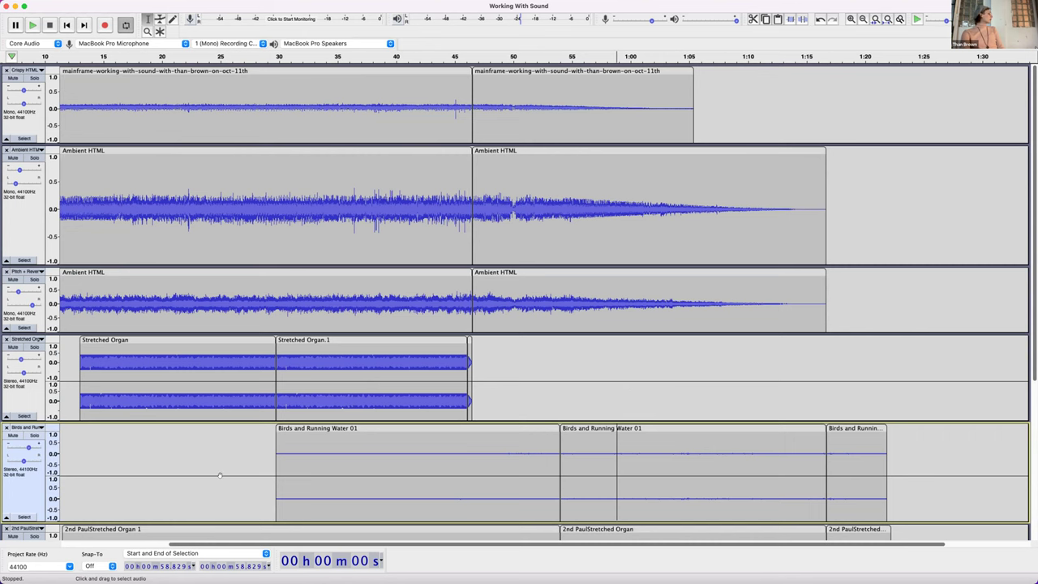
pyautogui.scroll(-5, 220, 476)
pyautogui.scroll(5, 219, 478)
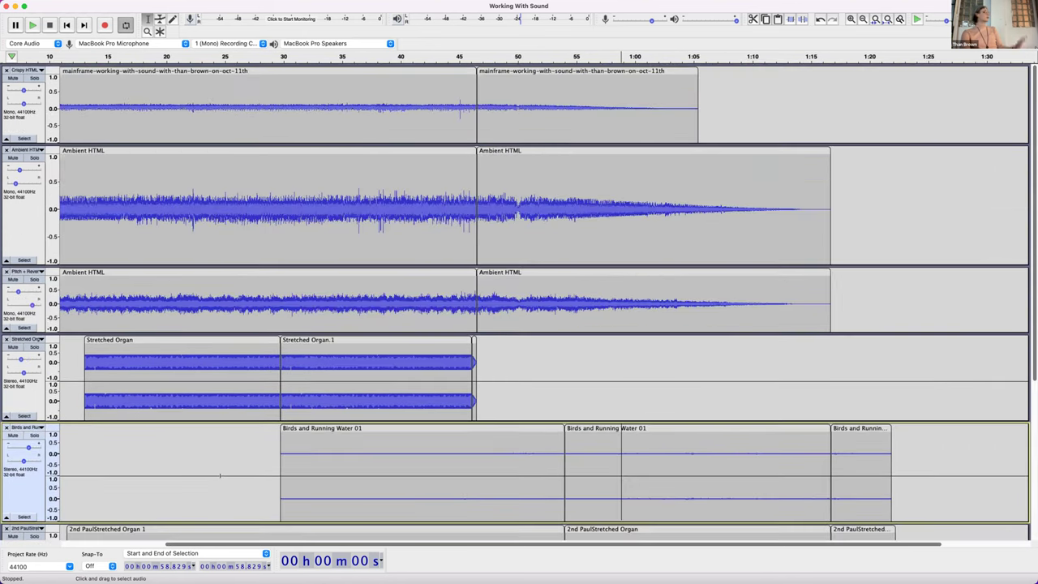
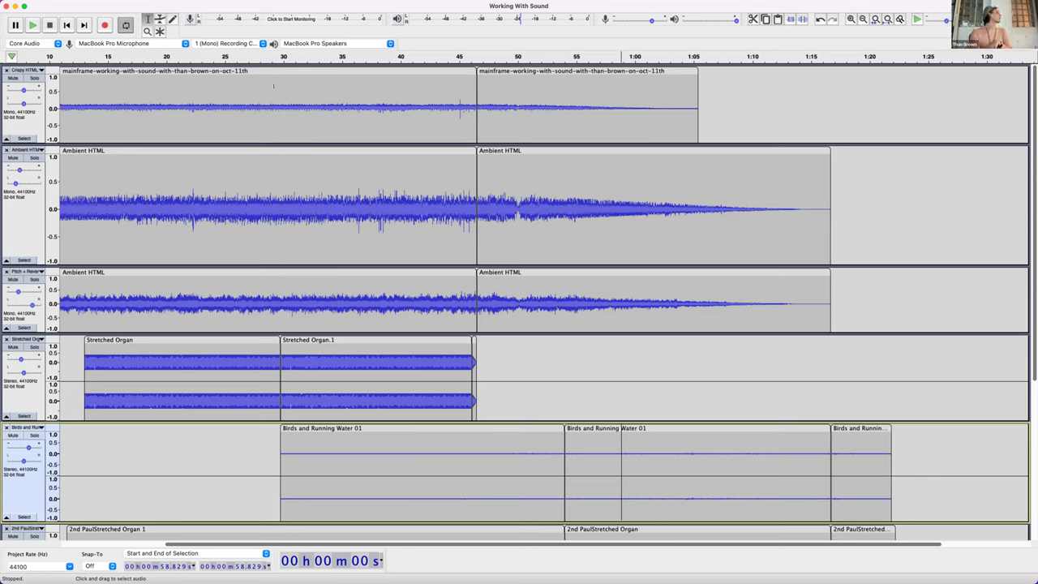
pyautogui.moveTo(274, 90); pyautogui.dragTo(274, 90)
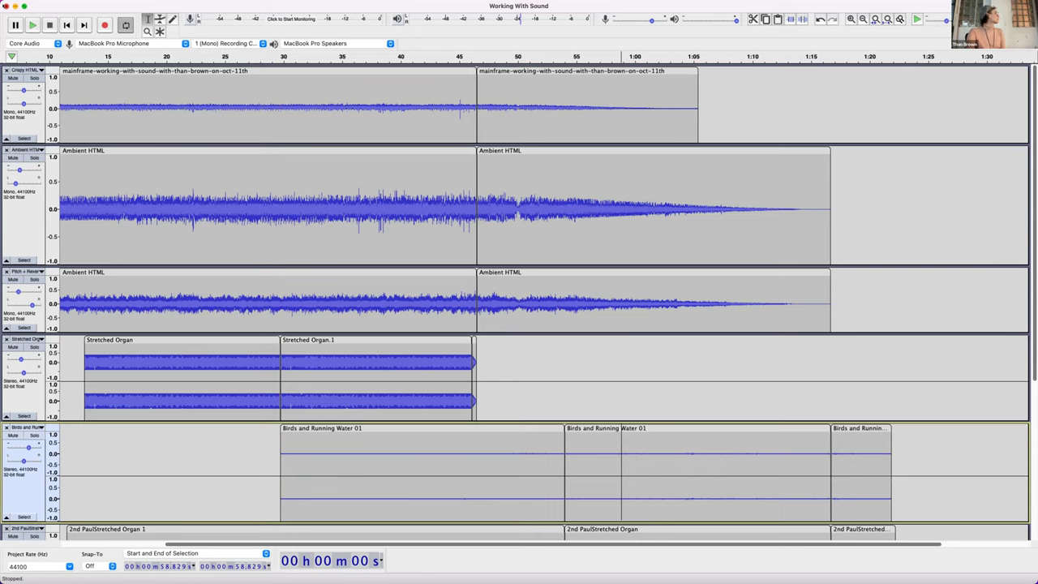
# - Close the Working With Sound project window and bring the Effect Demo project window fully into view on the desktop
pyautogui.press('super+w')
pyautogui.click(537, 214)
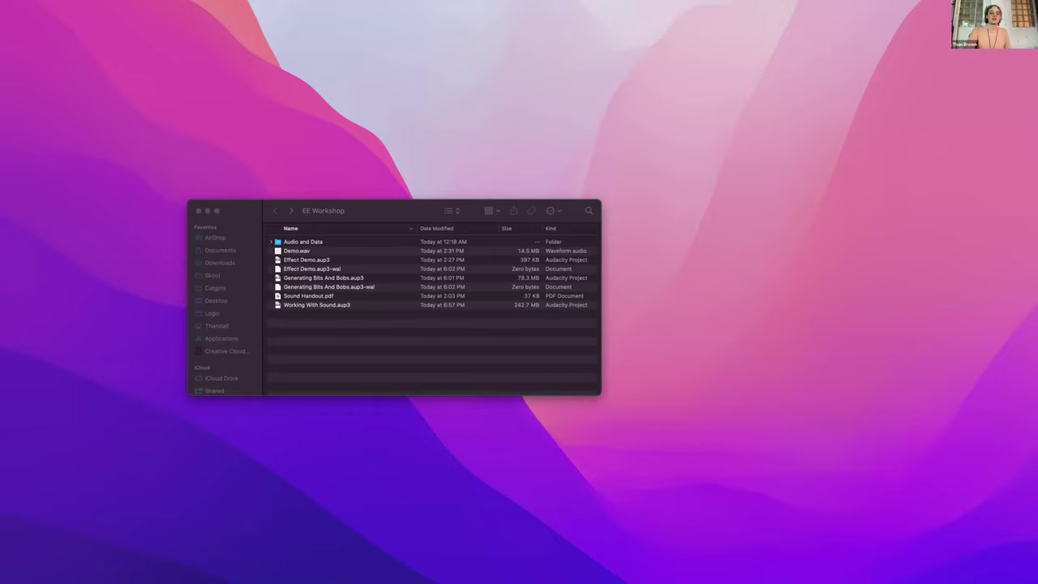
pyautogui.moveTo(0, 203); pyautogui.dragTo(110, 178)
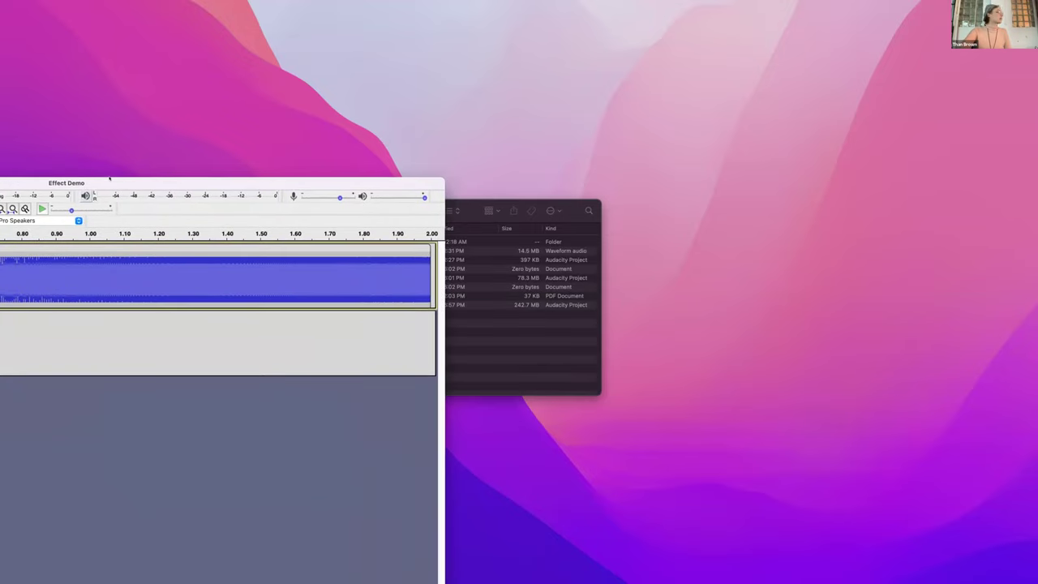
pyautogui.moveTo(428, 27); pyautogui.dragTo(327, 76)
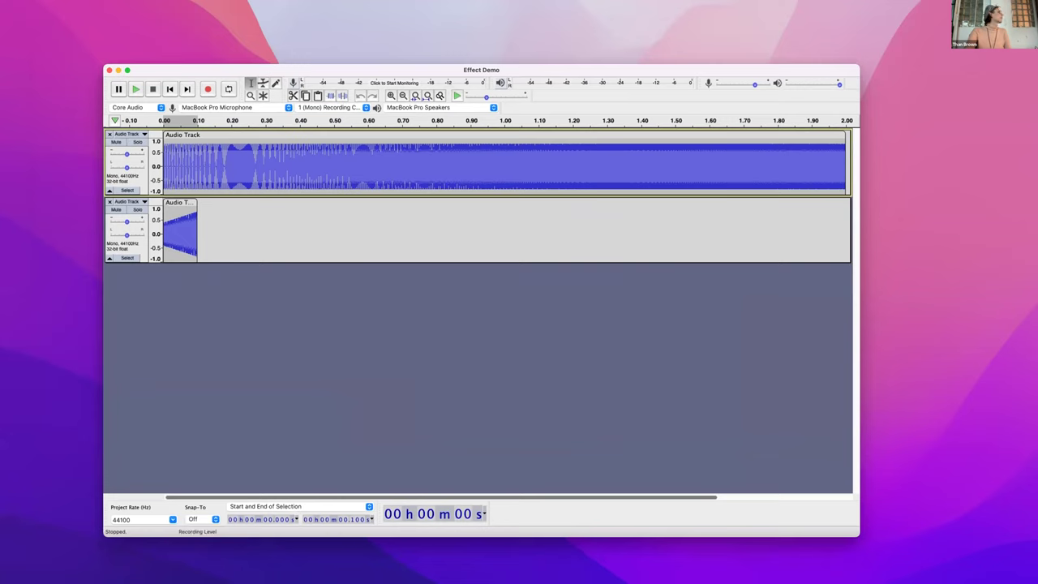
# - Solo the two-second upper audio track of the Effect Demo project and play it from near its start
pyautogui.click(136, 142)
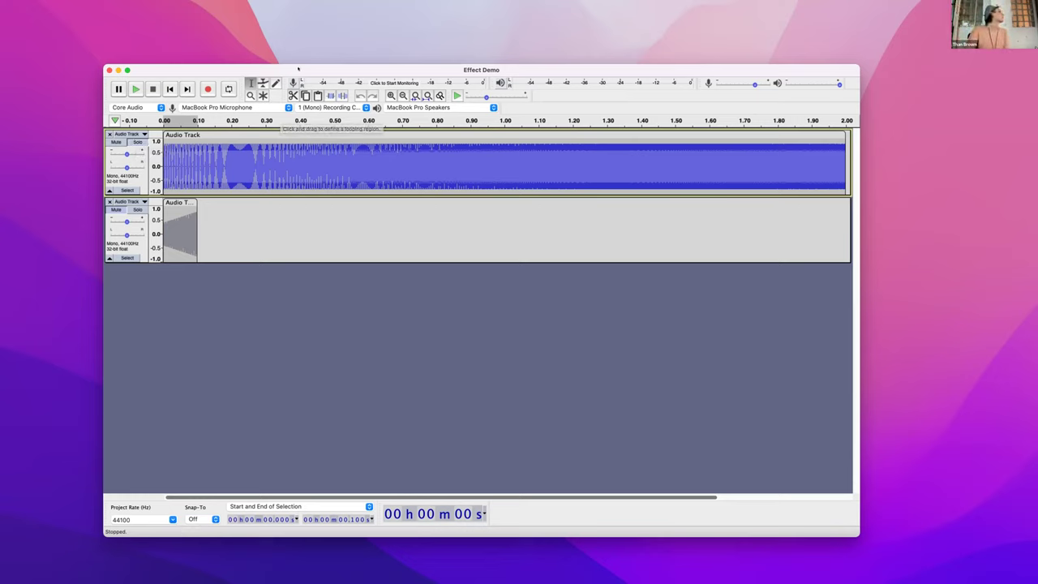
pyautogui.moveTo(297, 69); pyautogui.dragTo(290, 60)
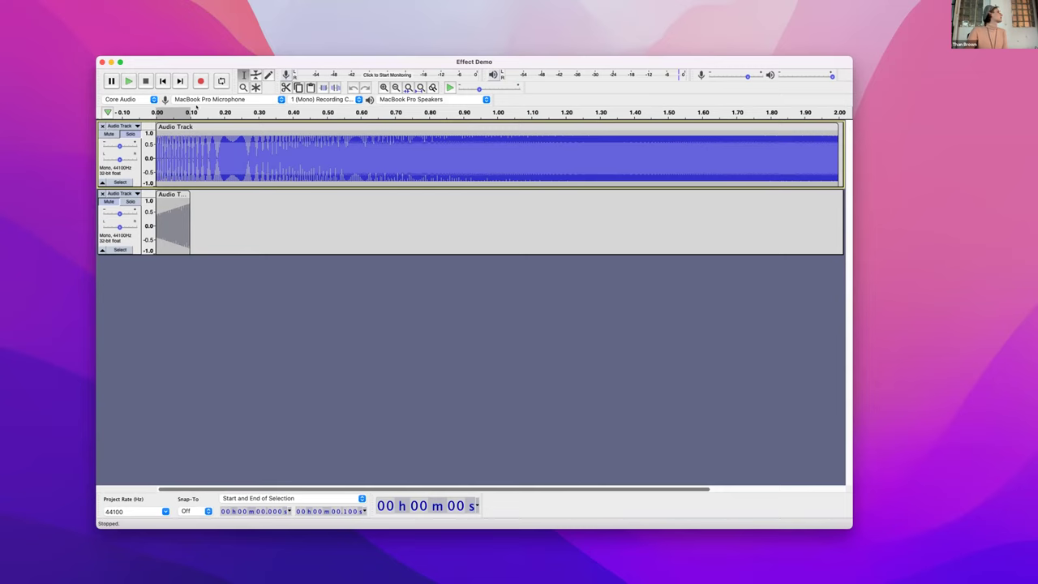
pyautogui.click(203, 113)
pyautogui.press('space')
# - Browse the available sound generators and audio effects without choosing any
pyautogui.click(220, 4)
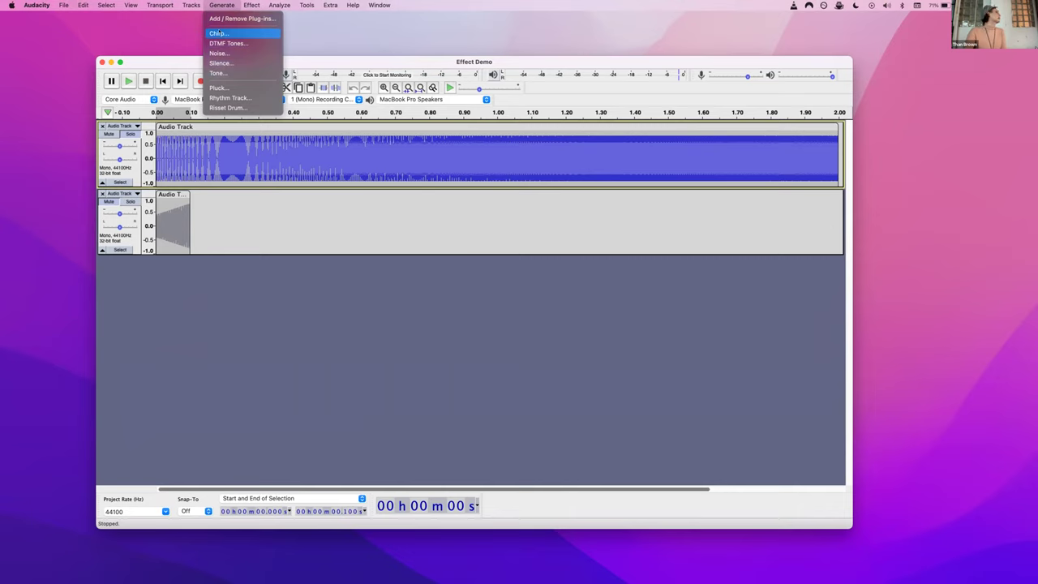
pyautogui.moveTo(191, 5)
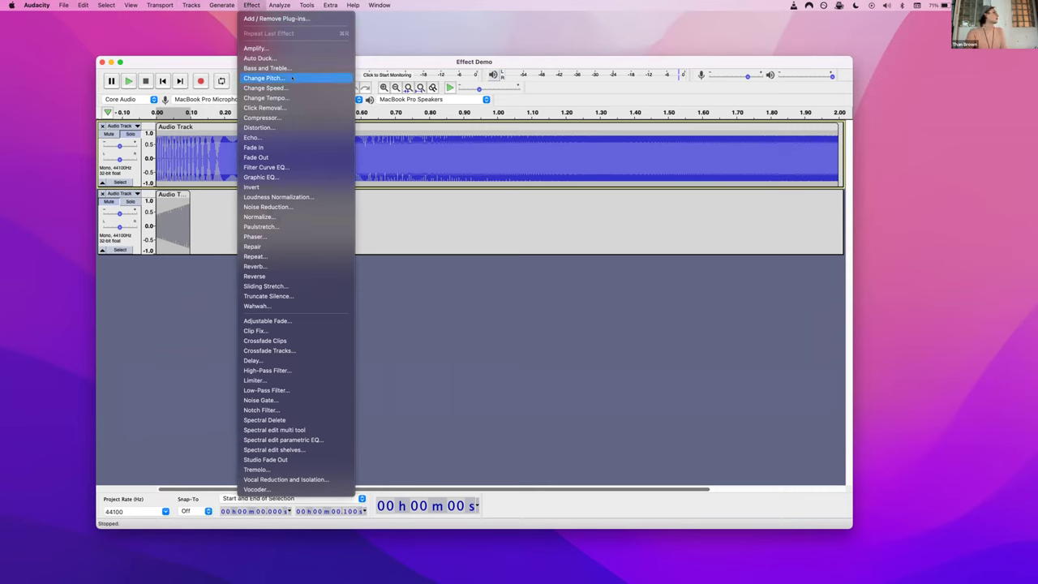
pyautogui.click(450, 277)
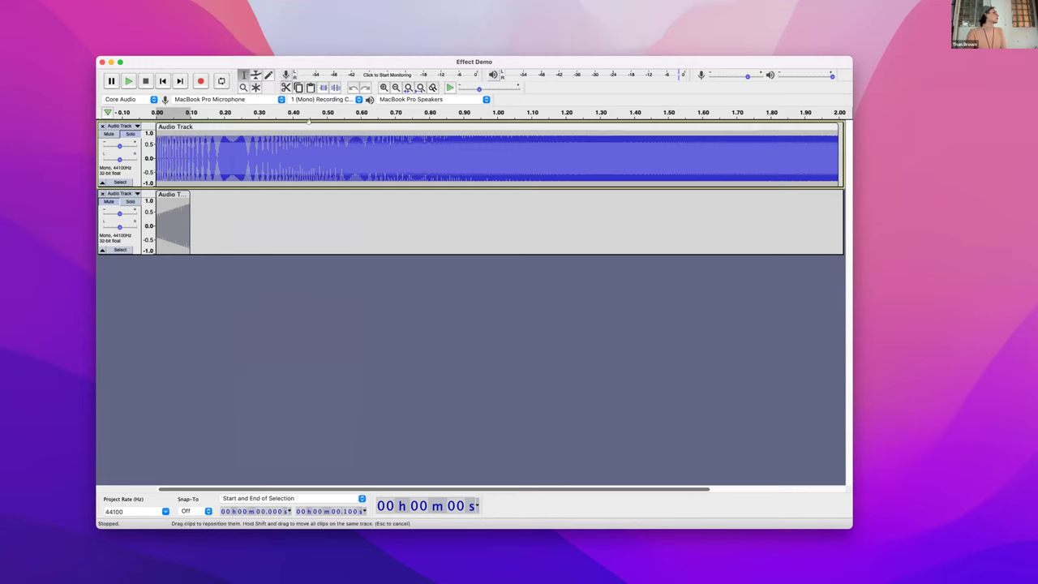
# - Select the whole clip on the upper track, and examine the Change Pitch settings without applying them
pyautogui.click(311, 128)
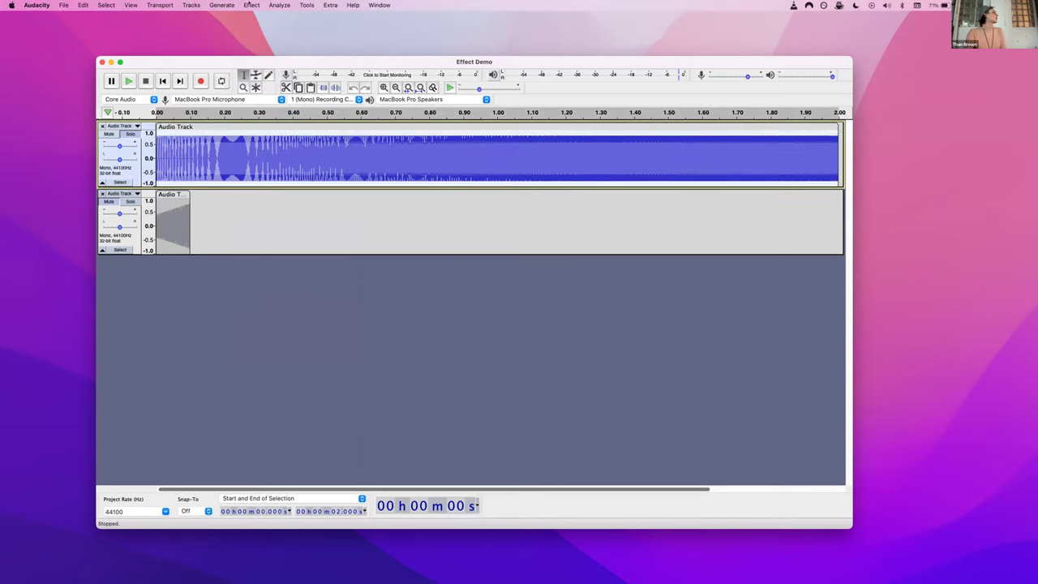
pyautogui.click(251, 5)
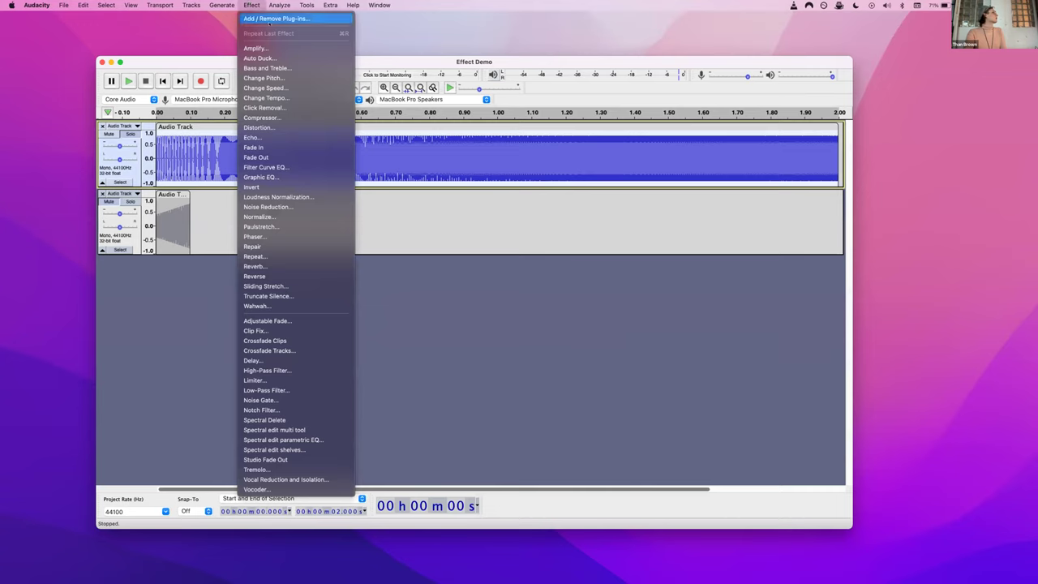
pyautogui.click(289, 78)
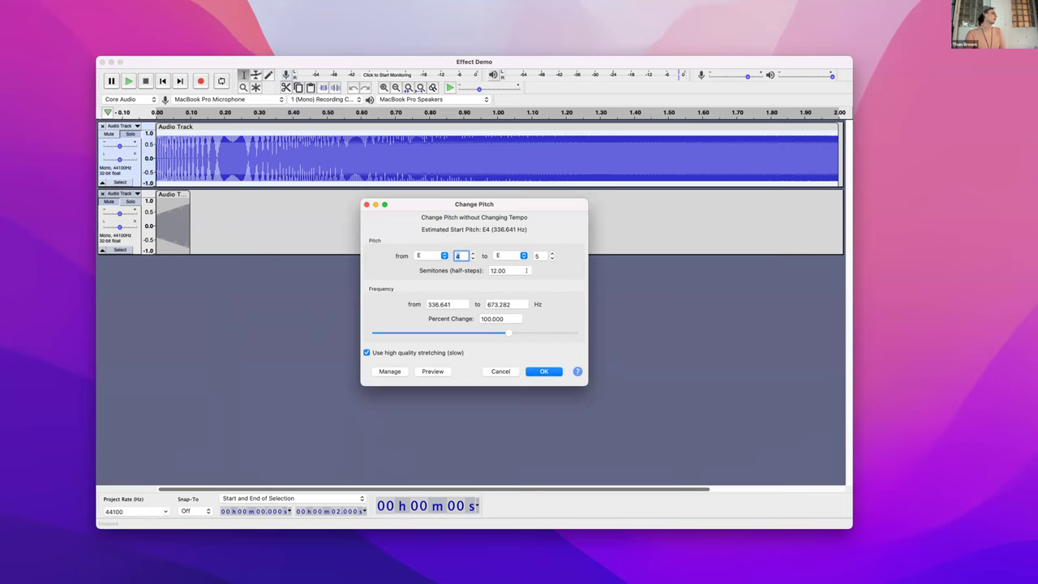
pyautogui.click(500, 371)
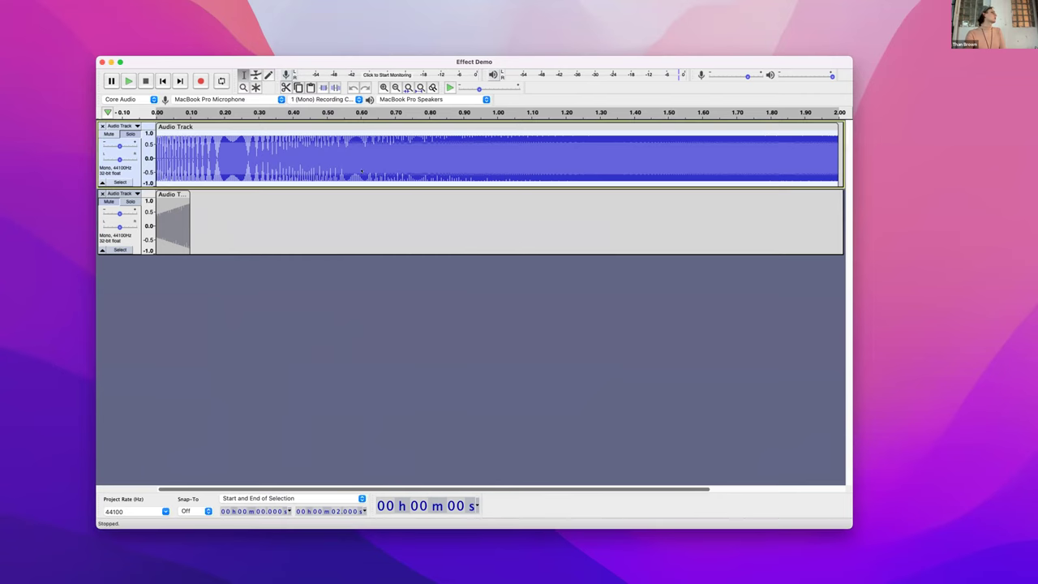
# - Speed up the selected upper clip with Change Speed so that its length becomes about 0.53 seconds
pyautogui.click(243, 5)
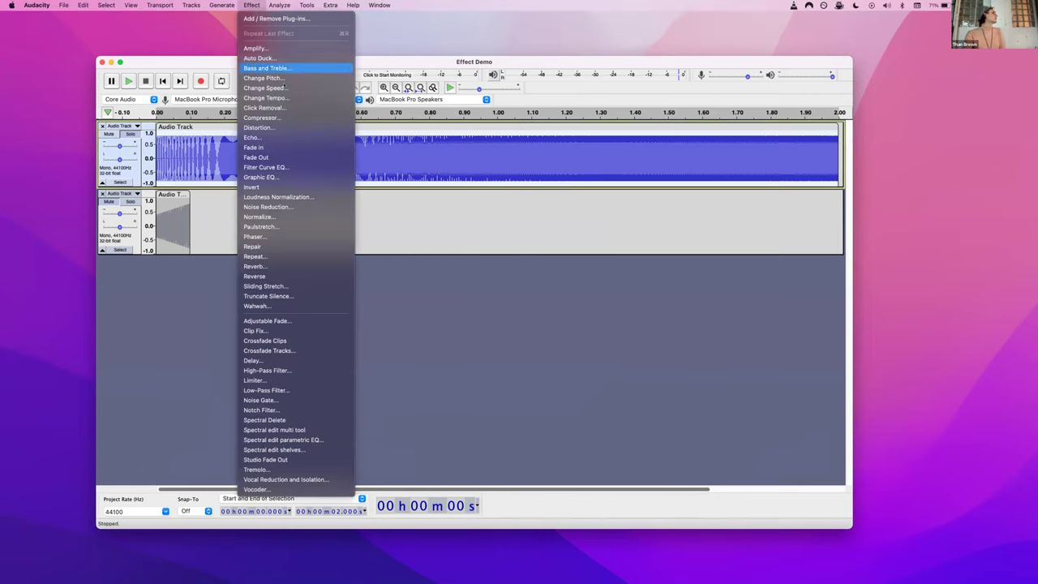
pyautogui.click(266, 97)
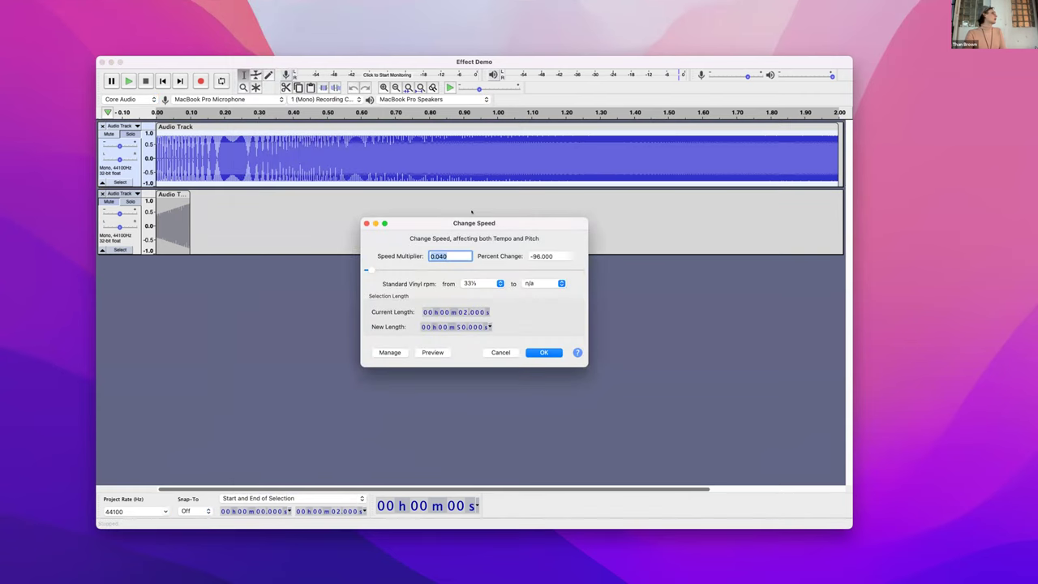
pyautogui.moveTo(478, 220); pyautogui.dragTo(426, 220)
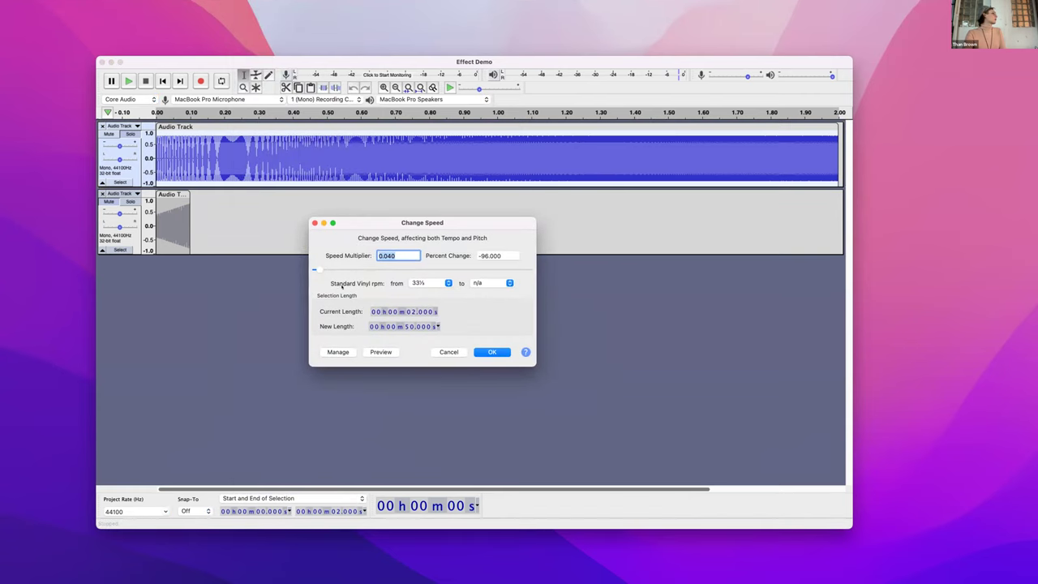
pyautogui.moveTo(320, 269); pyautogui.dragTo(391, 276)
pyautogui.moveTo(390, 270); pyautogui.dragTo(500, 270)
pyautogui.click(492, 351)
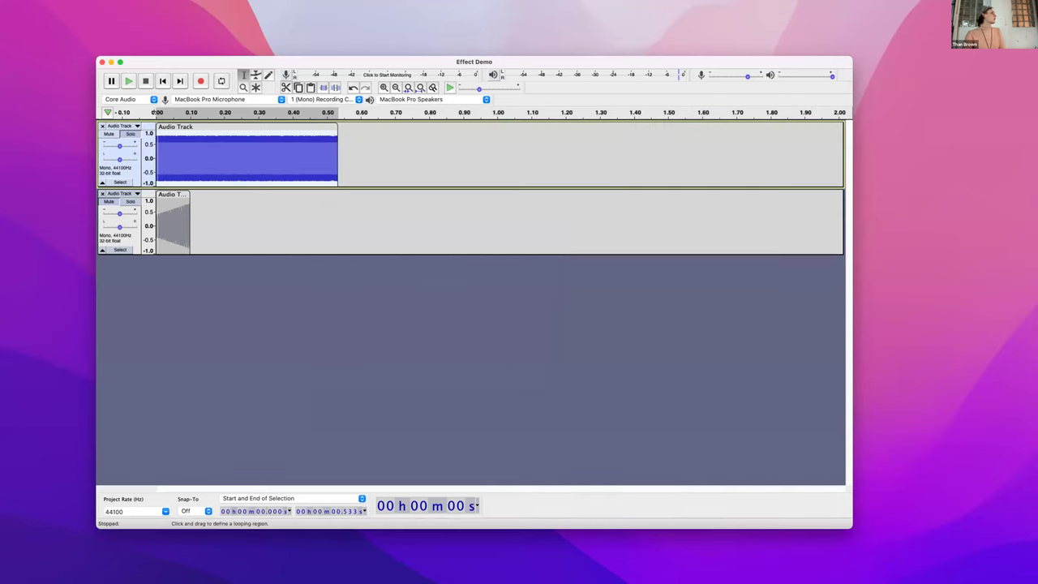
# - Audition the sped-up clip from its start and undo the speed change
pyautogui.click(151, 112)
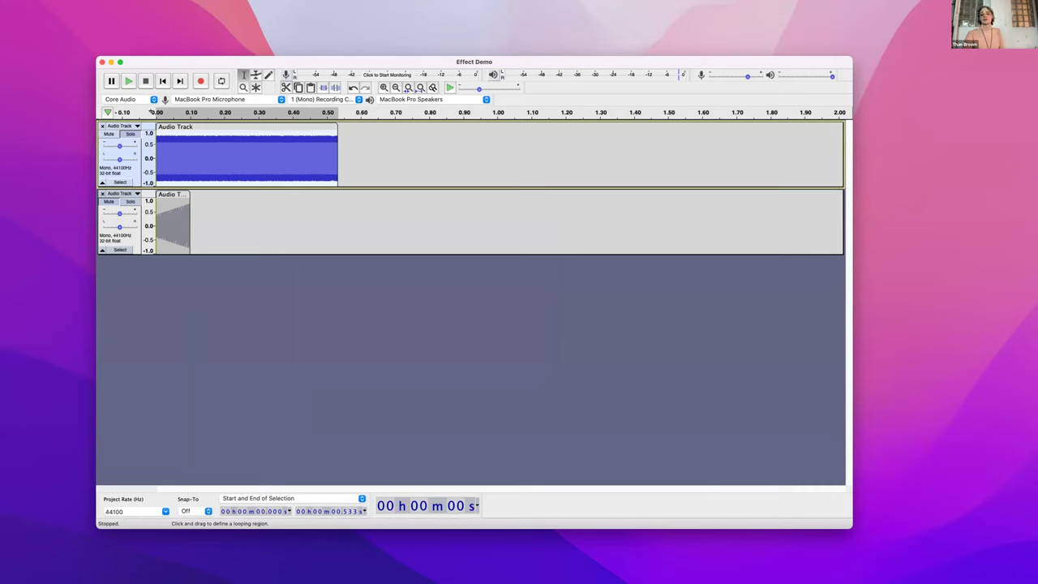
pyautogui.press('super+z')
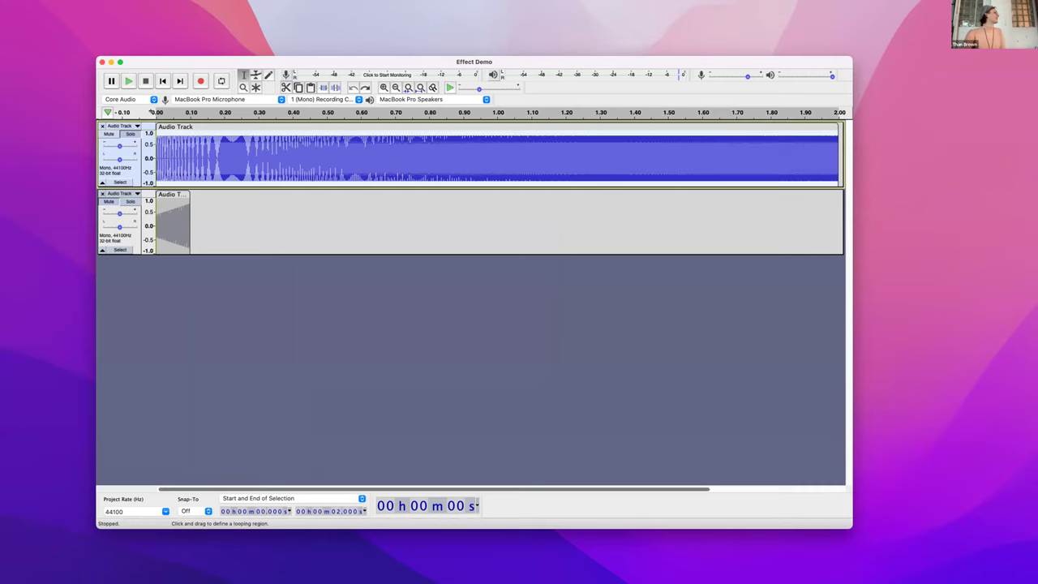
# - Solo the lower track and select its whole clip
pyautogui.click(279, 5)
pyautogui.moveTo(252, 5)
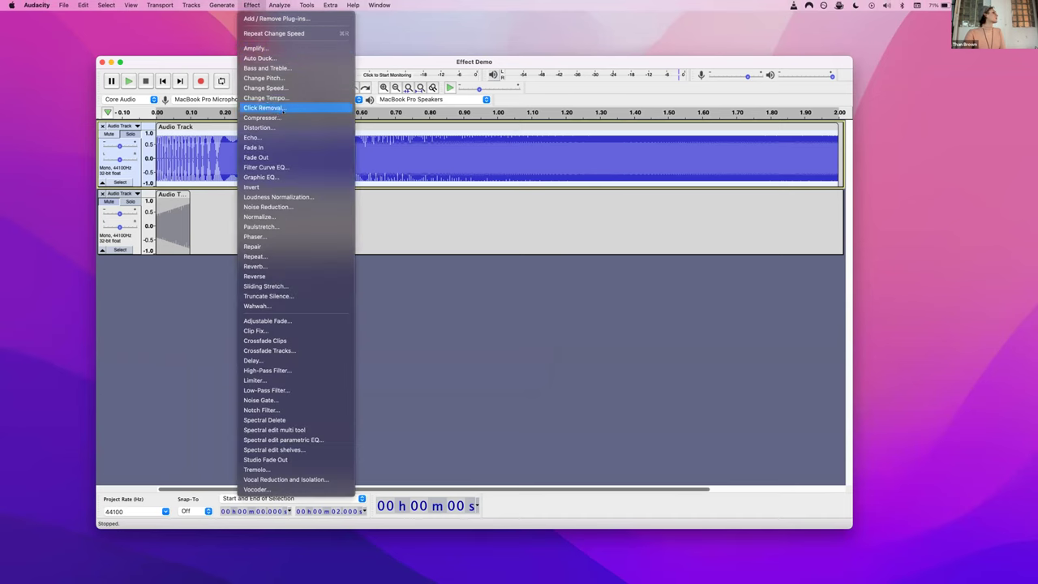
pyautogui.click(166, 197)
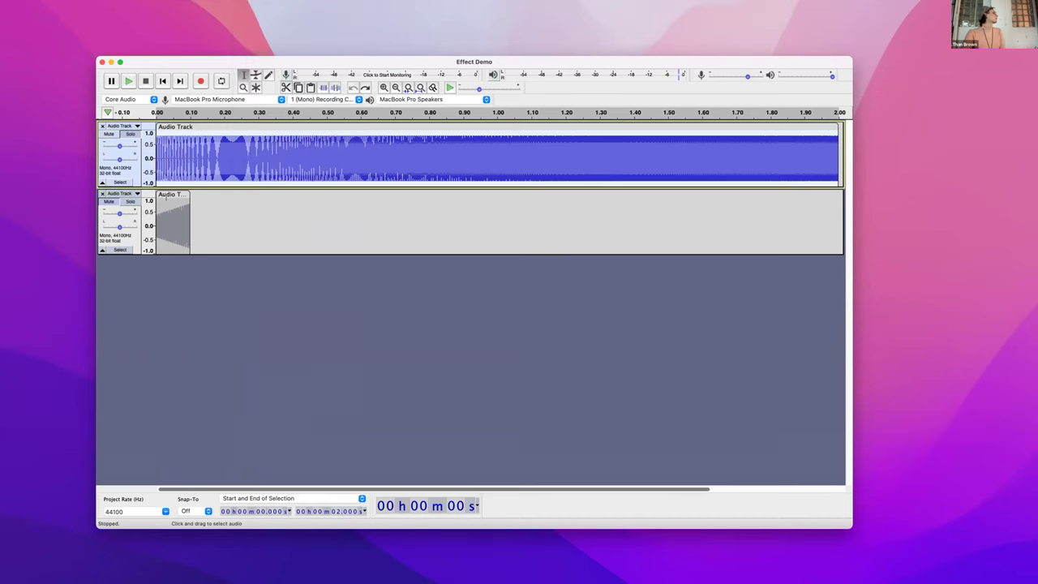
pyautogui.click(129, 204)
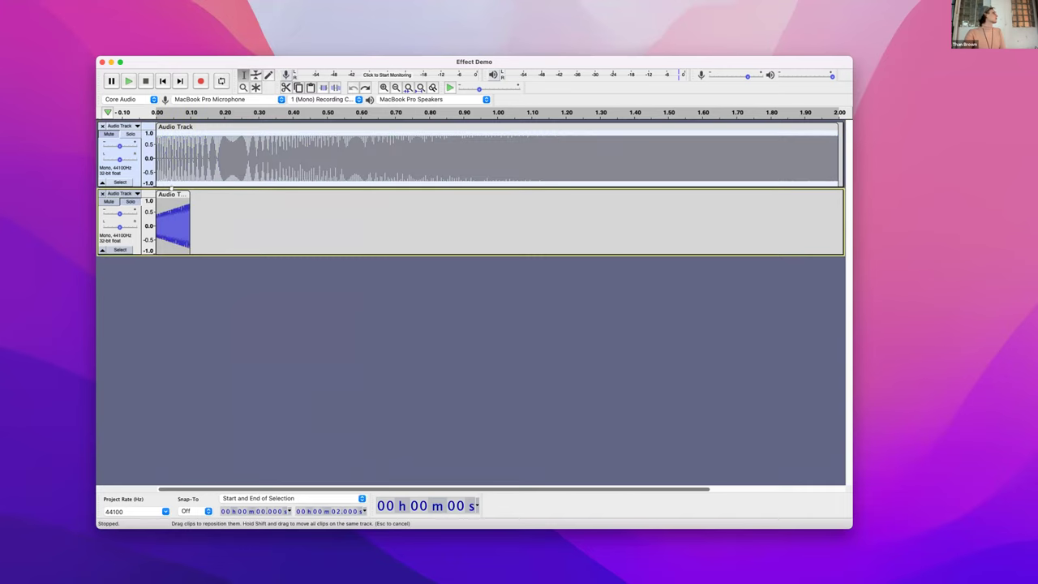
pyautogui.doubleClick(172, 215)
# - Apply the Delay effect to the selected lower clip with a delay time of 2.00 seconds
pyautogui.click(252, 5)
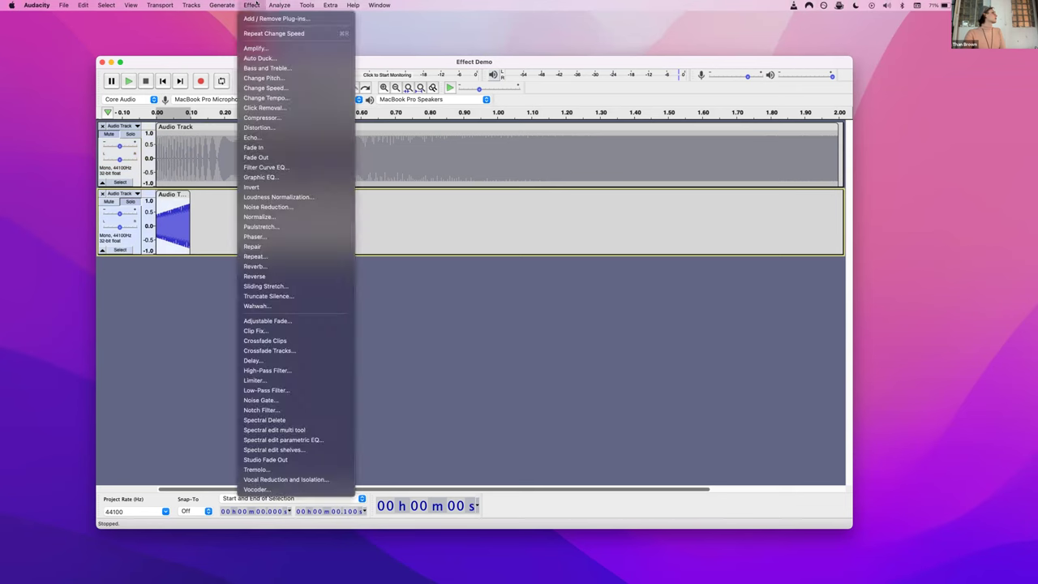
pyautogui.click(293, 358)
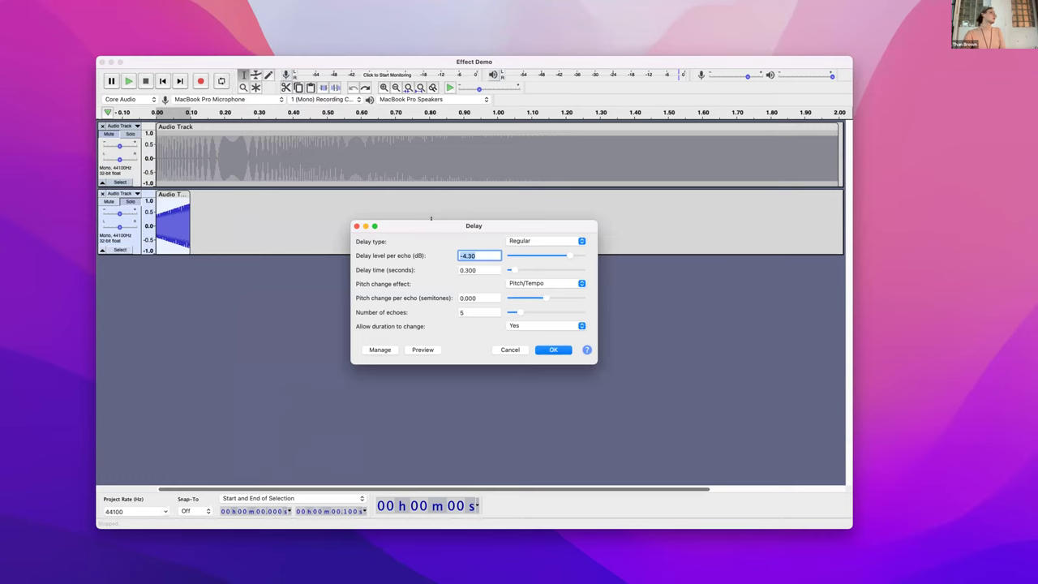
pyautogui.moveTo(436, 219); pyautogui.dragTo(436, 219)
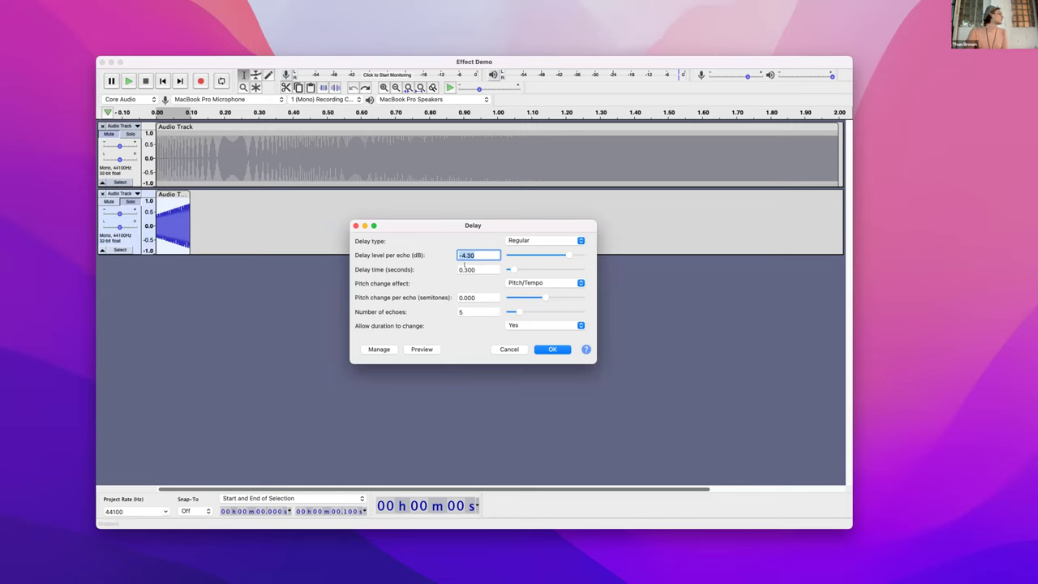
pyautogui.press('Tab')
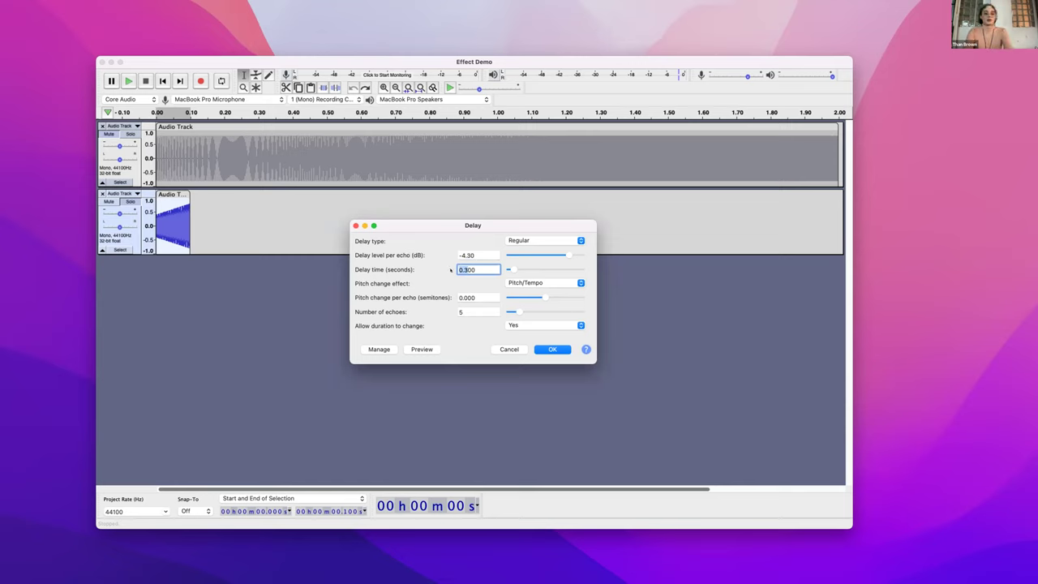
pyautogui.write('2')
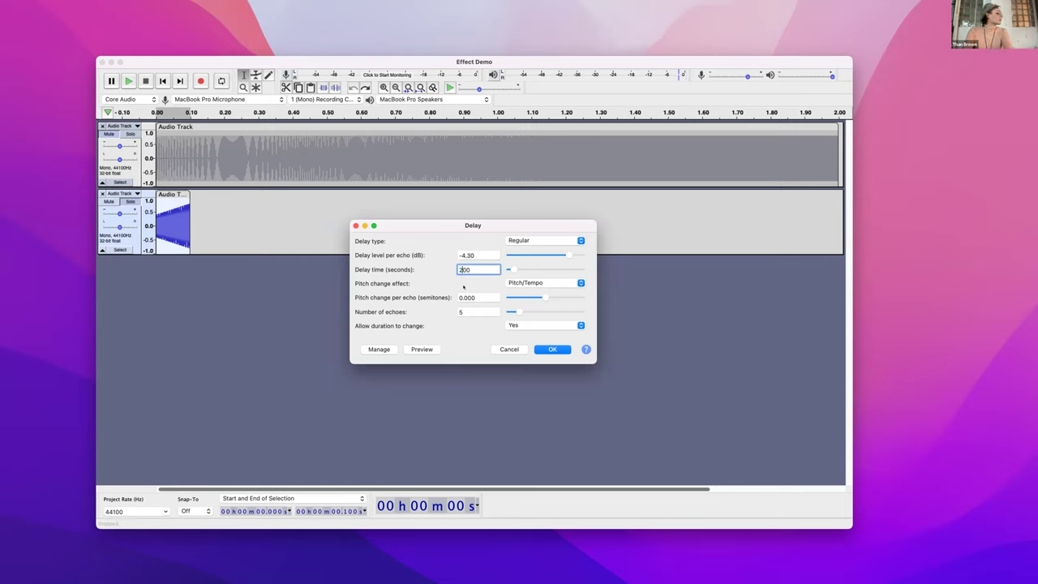
pyautogui.write('.')
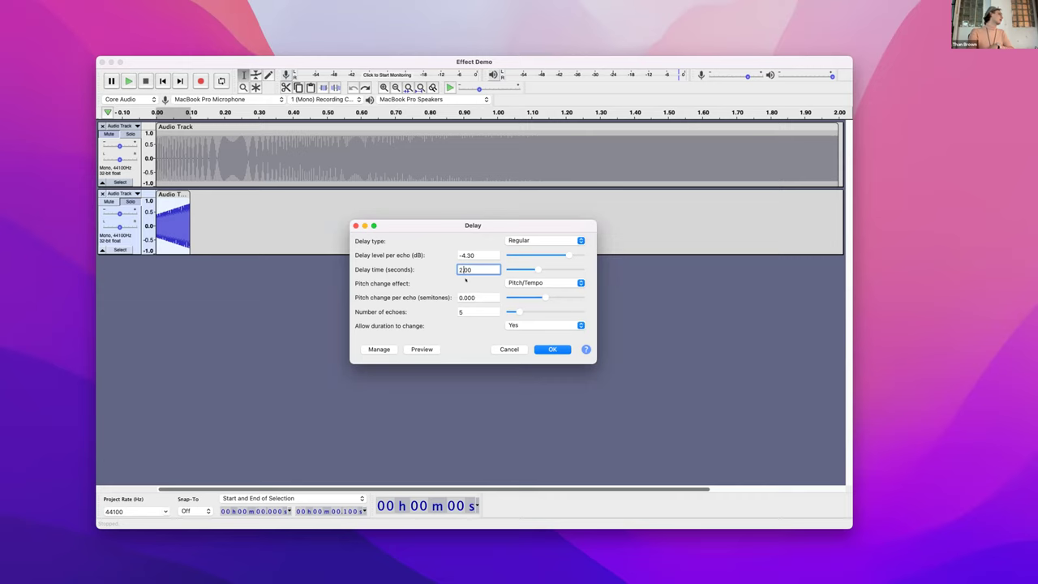
pyautogui.click(552, 348)
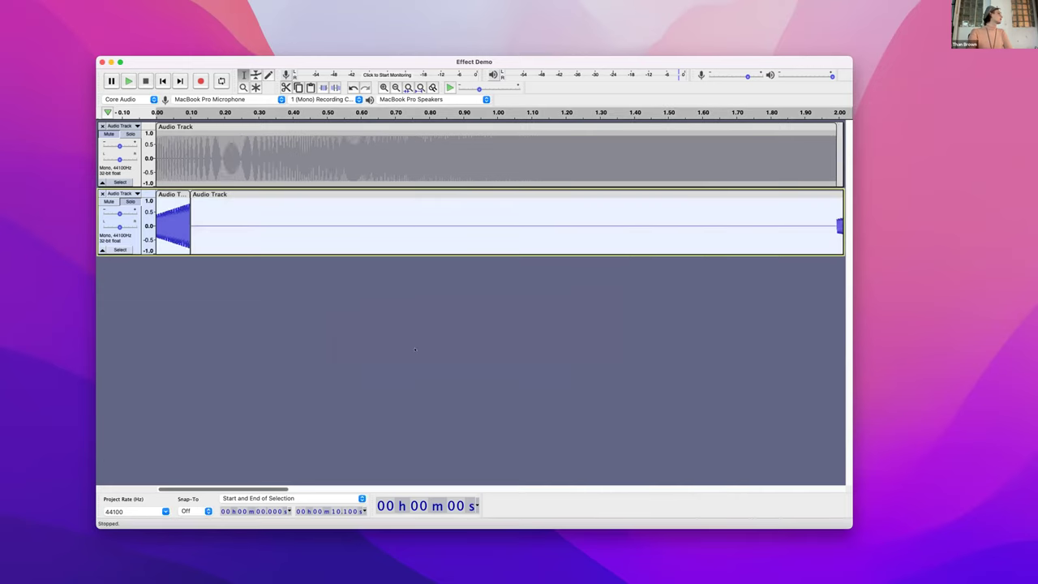
# - Fit the whole project in view and audition the delayed lower track from its start
pyautogui.press('super+f')
pyautogui.press('super+f')
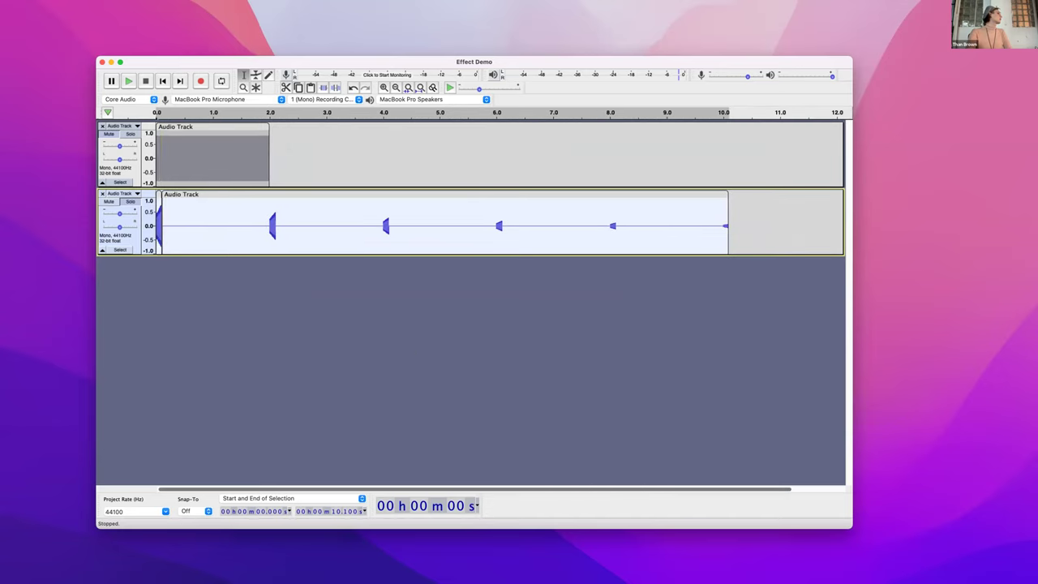
pyautogui.press('space')
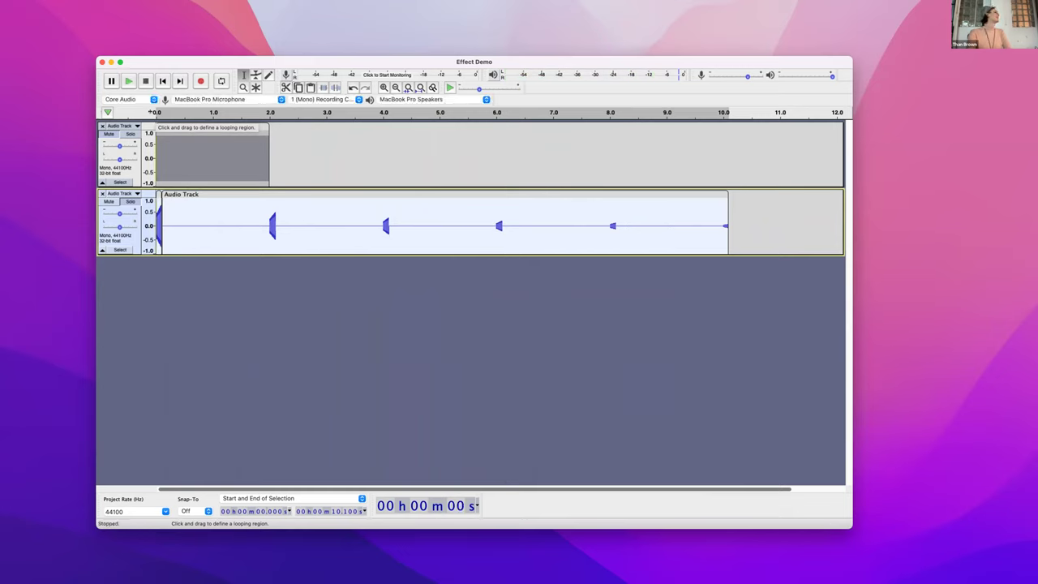
pyautogui.press('space')
pyautogui.press('space')
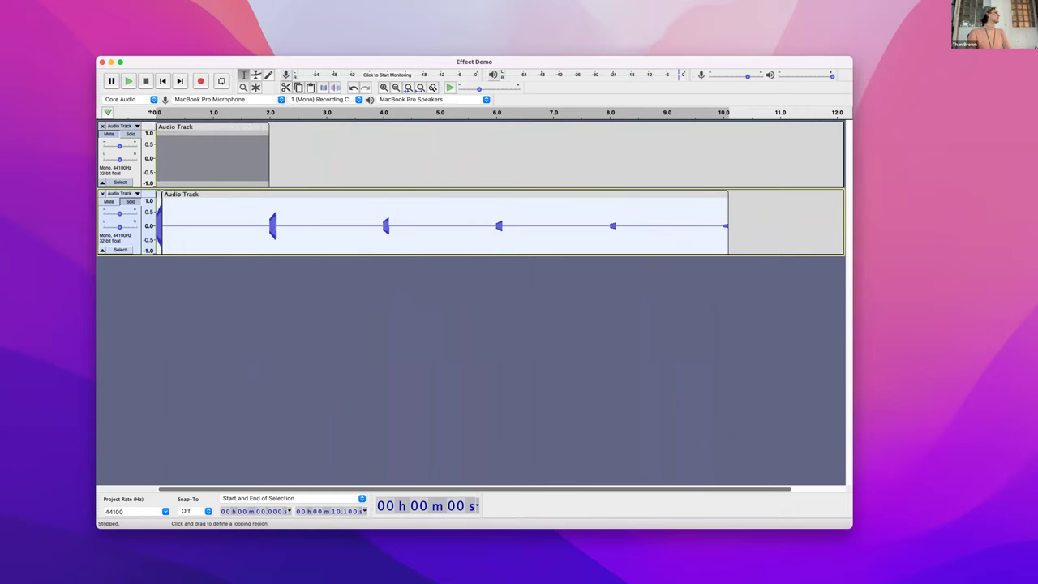
pyautogui.press('space')
pyautogui.press('space')
# - Apply the Compressor to the selected lower track with a threshold of -5 dB and a ratio of 3.9:1
pyautogui.moveTo(227, 4)
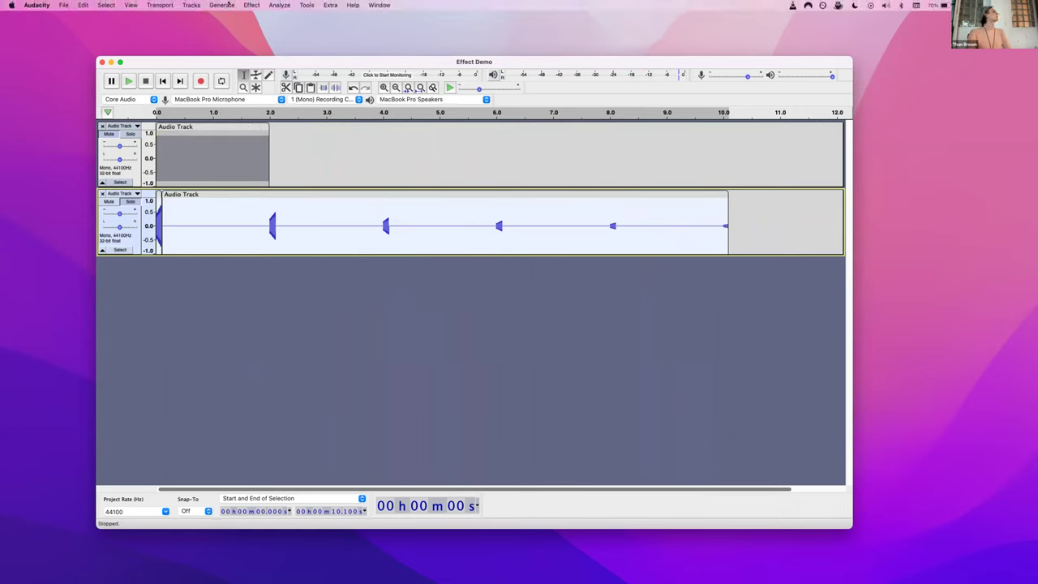
pyautogui.click(252, 4)
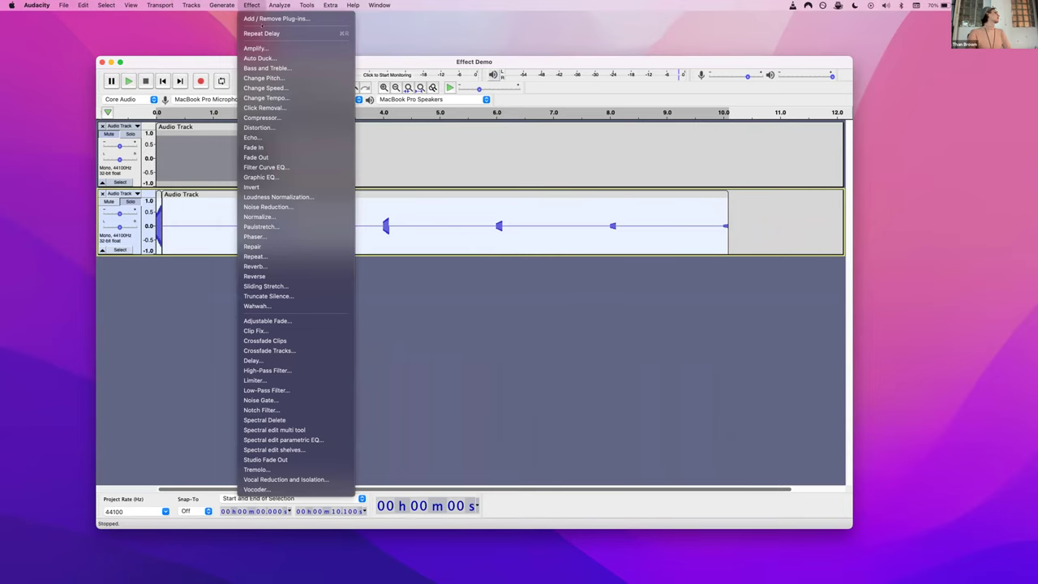
pyautogui.click(296, 119)
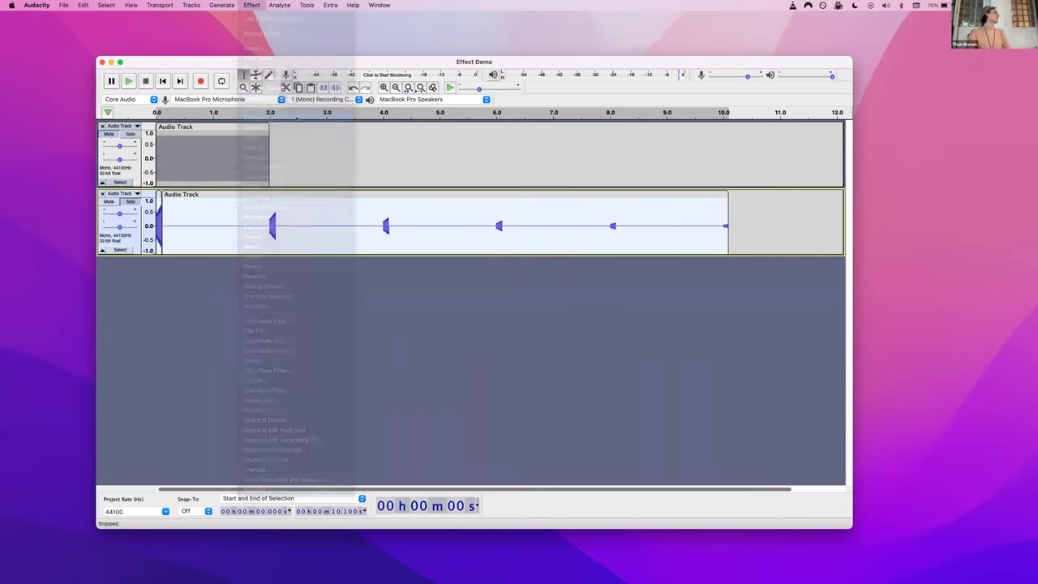
pyautogui.moveTo(450, 183); pyautogui.dragTo(443, 257)
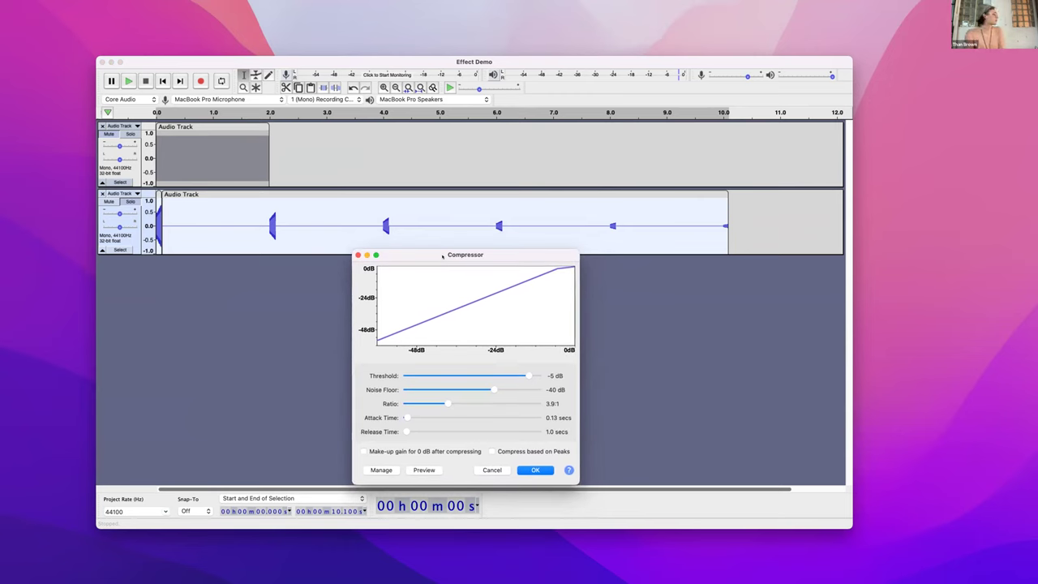
pyautogui.moveTo(443, 256); pyautogui.dragTo(441, 251)
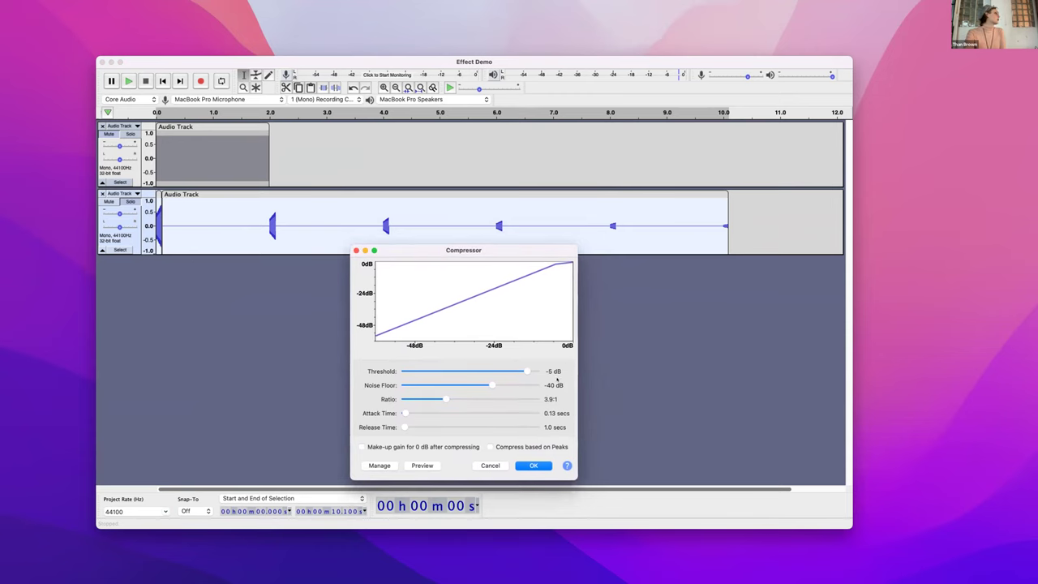
pyautogui.moveTo(525, 371)
pyautogui.mouseDown()
pyautogui.moveTo(479, 371)
pyautogui.moveTo(529, 373)
pyautogui.mouseUp()
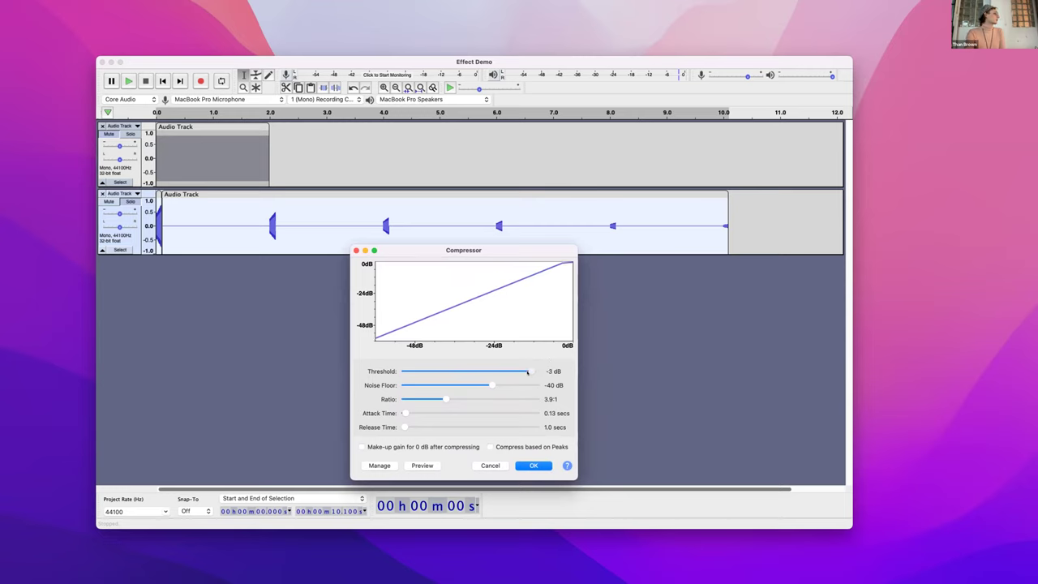
pyautogui.moveTo(527, 372); pyautogui.dragTo(523, 372)
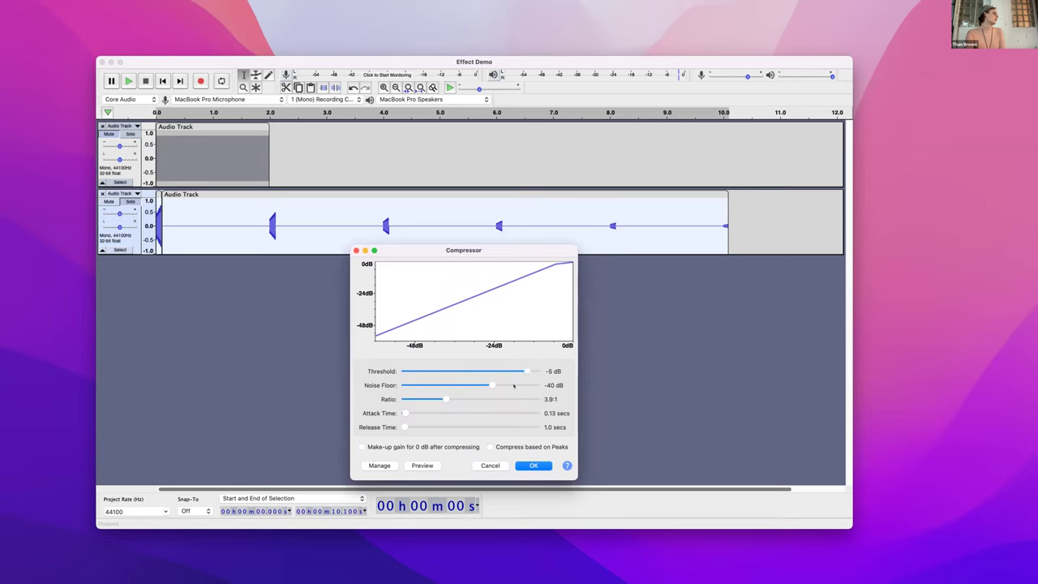
pyautogui.moveTo(444, 399)
pyautogui.mouseDown()
pyautogui.moveTo(489, 399)
pyautogui.moveTo(444, 406)
pyautogui.mouseUp()
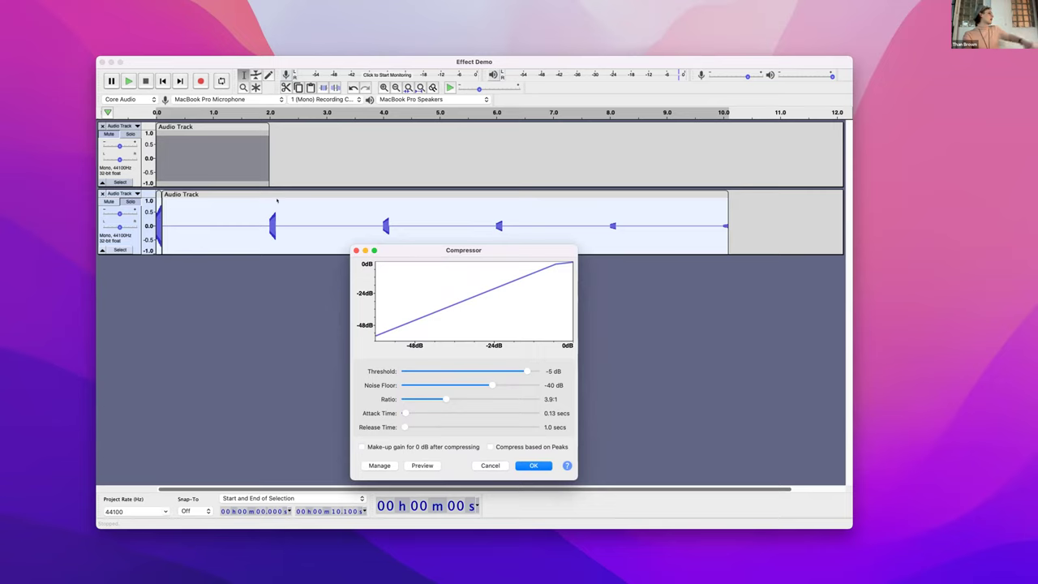
pyautogui.click(534, 466)
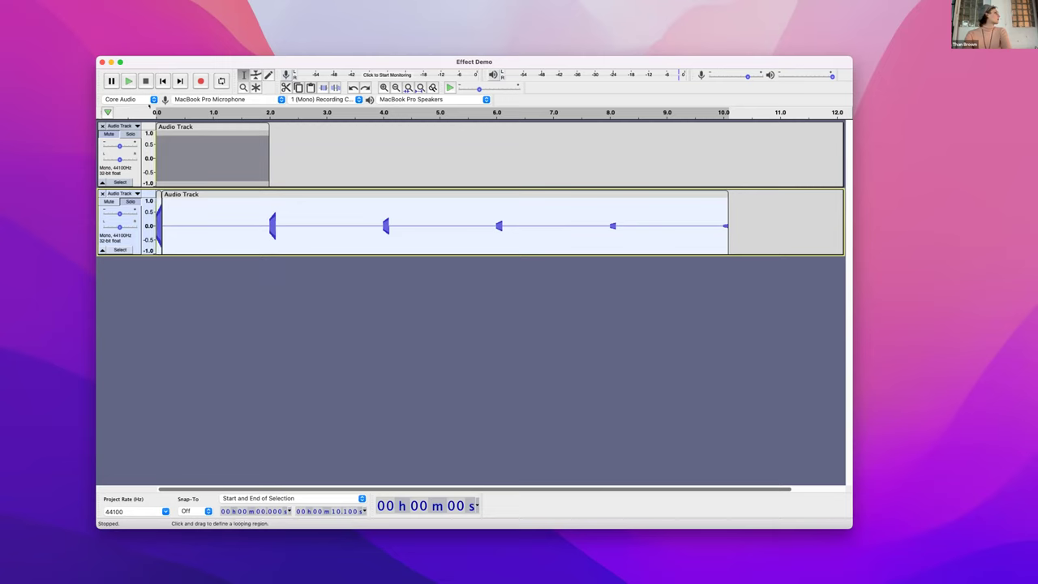
# - Reverse the selected audio on the lower track and undo the reversal
pyautogui.moveTo(239, 4)
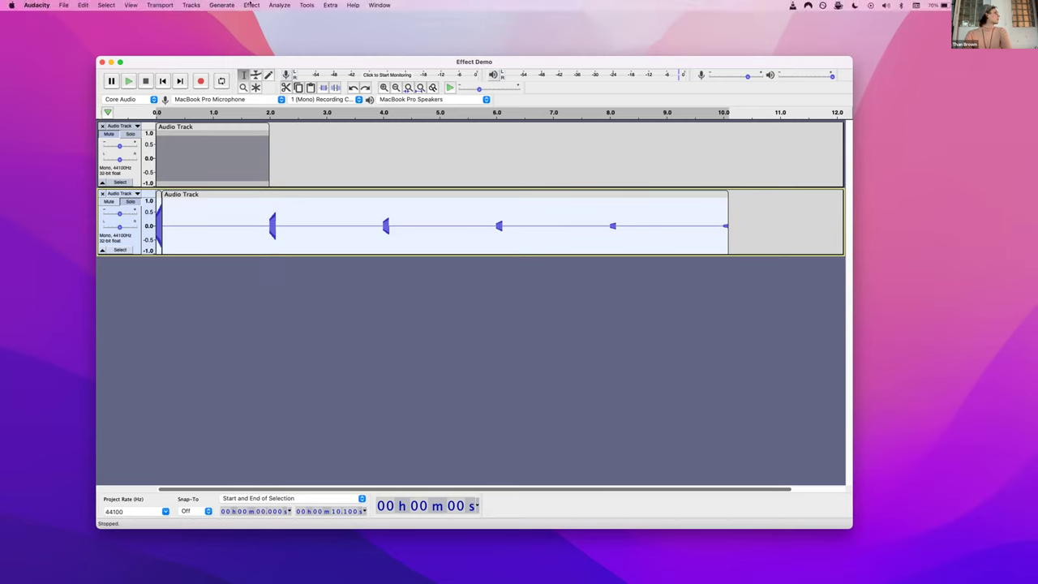
pyautogui.click(250, 5)
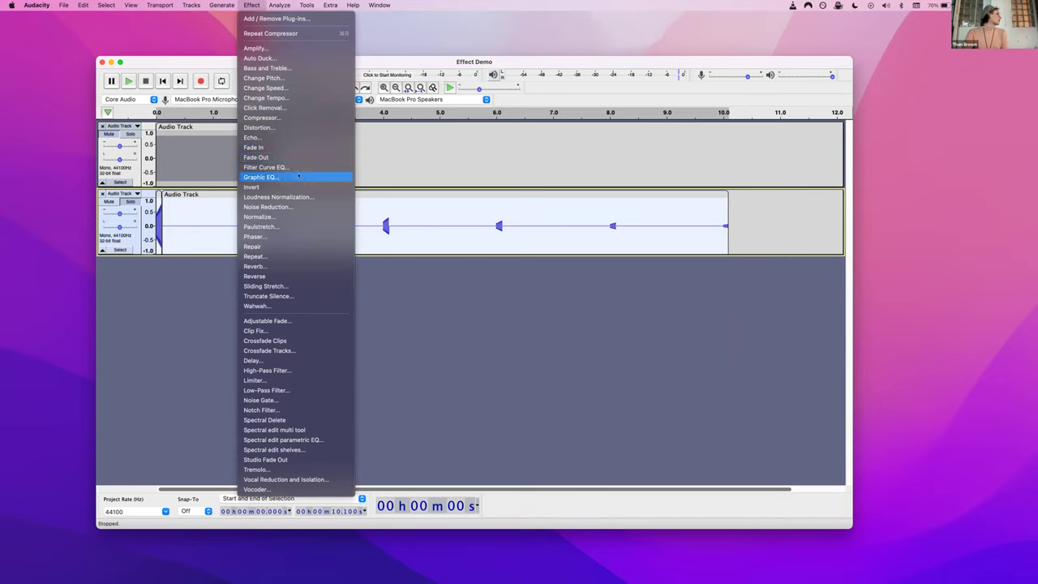
pyautogui.click(277, 275)
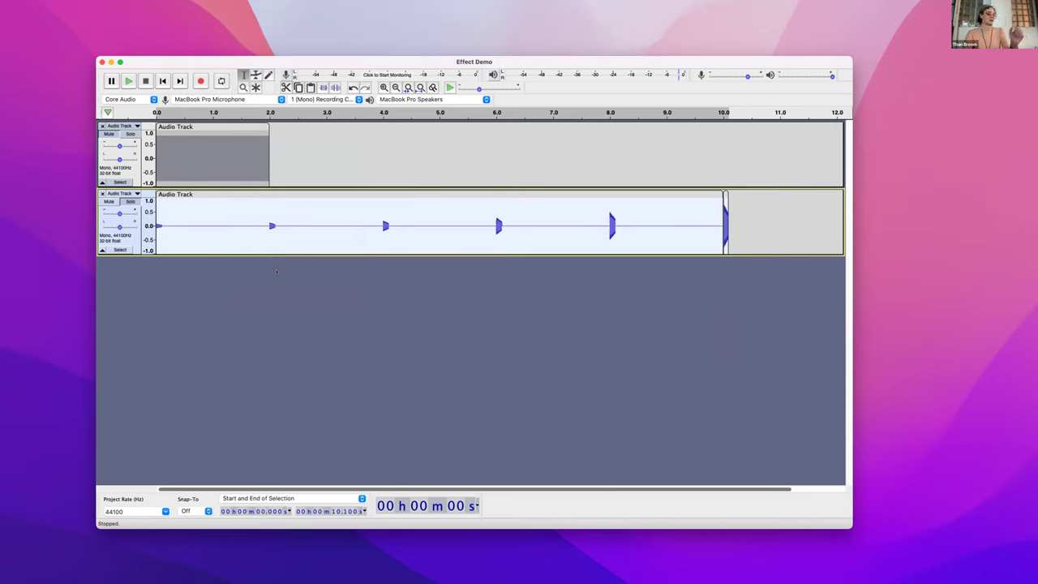
pyautogui.press('super+z')
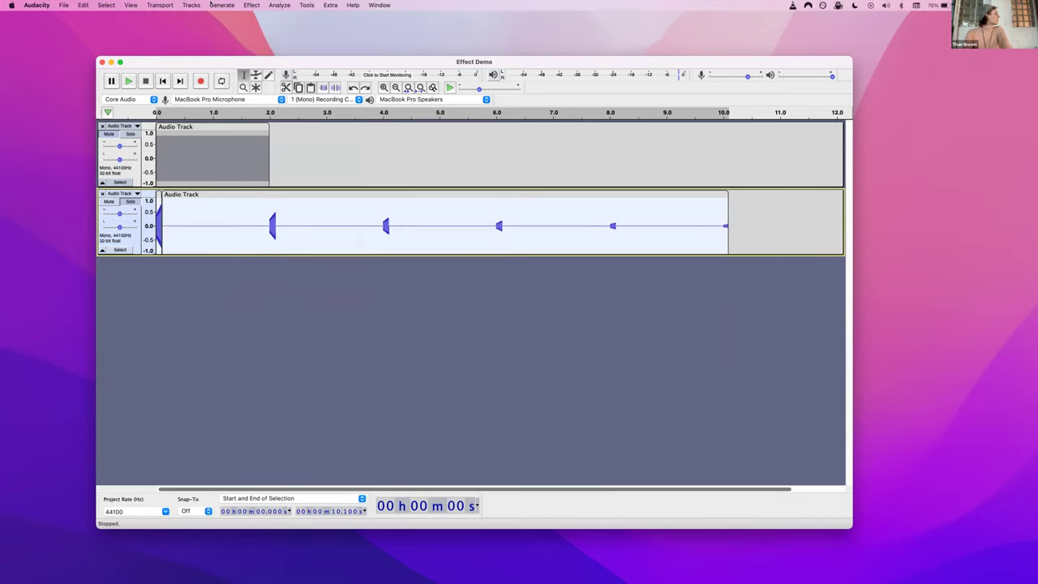
# - Switch the solo from the lower track to the upper track
pyautogui.click(191, 5)
pyautogui.moveTo(251, 5)
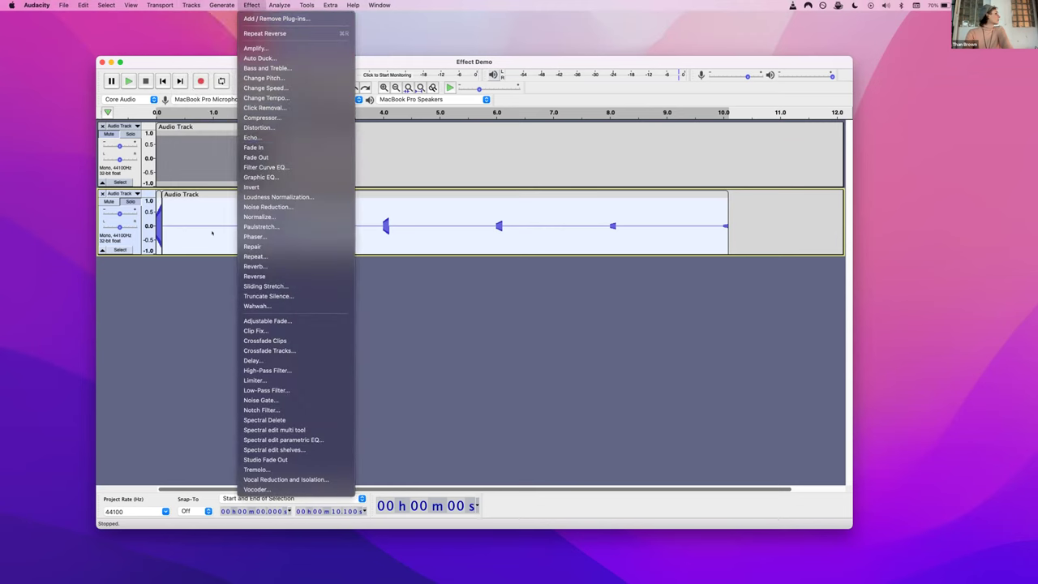
pyautogui.click(199, 299)
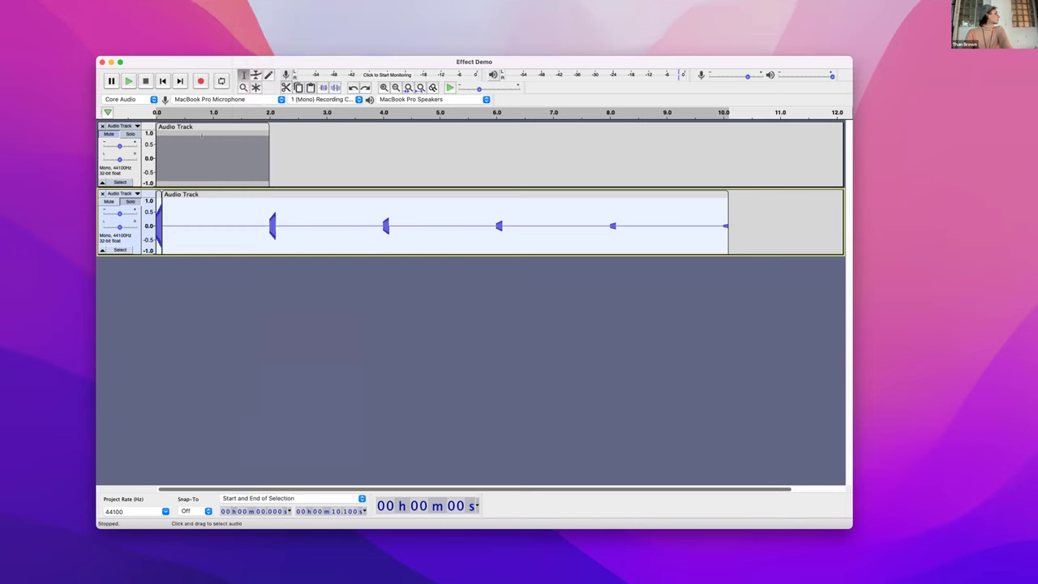
pyautogui.click(208, 159)
pyautogui.click(122, 126)
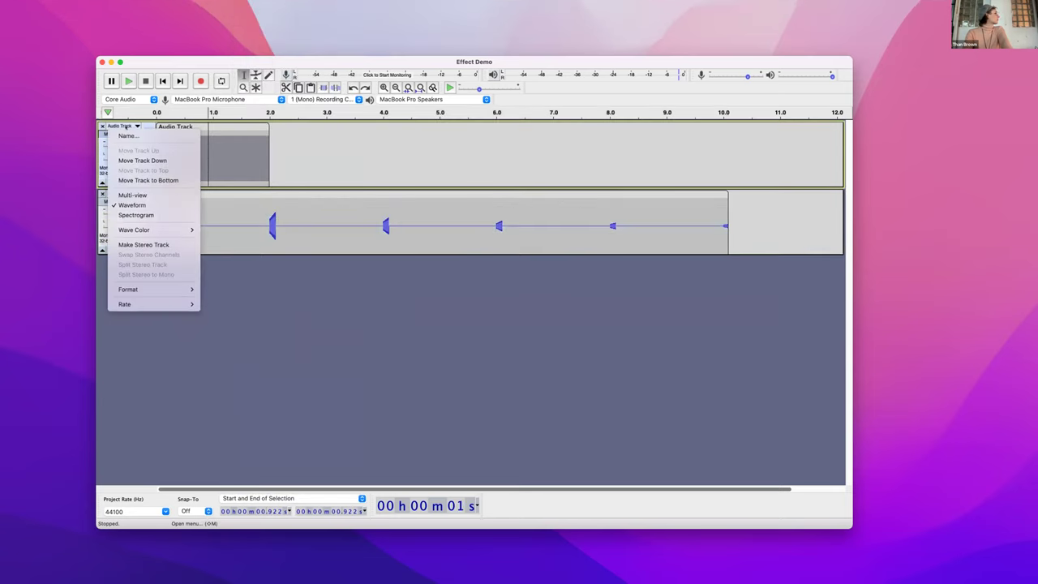
pyautogui.click(91, 135)
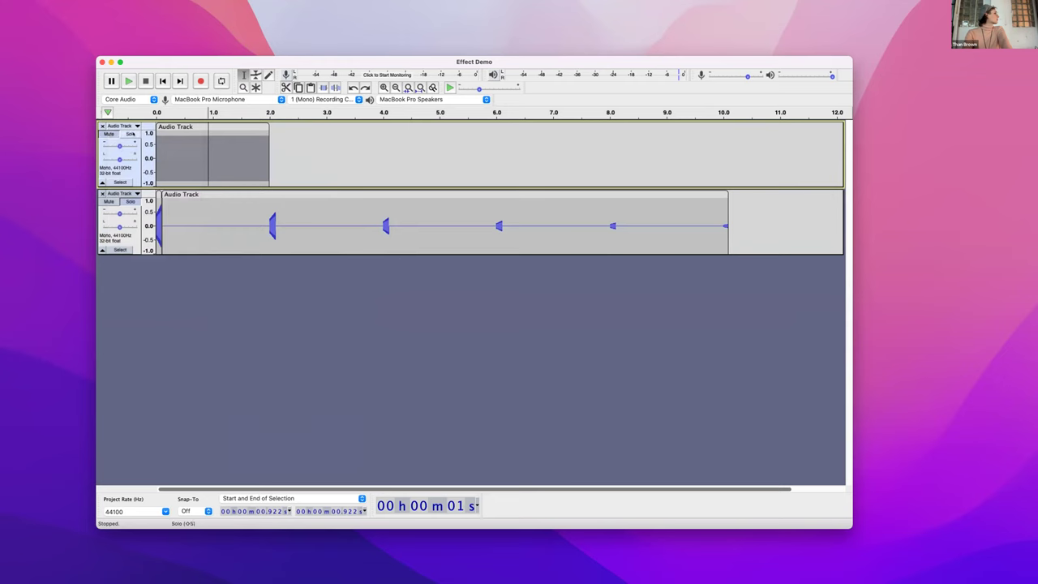
pyautogui.click(122, 140)
# - Try to open the Filter Curve EQ effect for the upper track
pyautogui.click(251, 5)
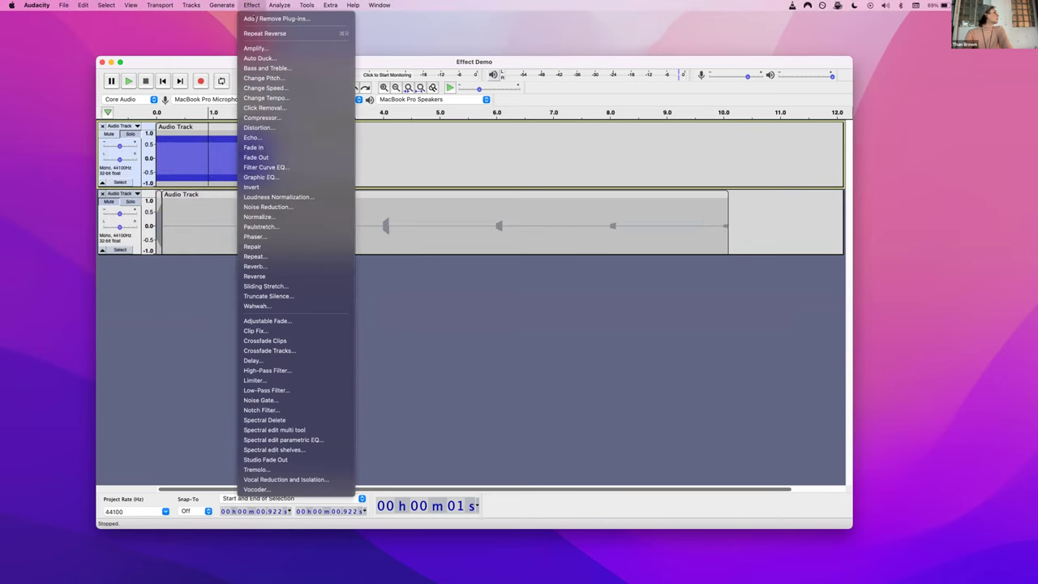
pyautogui.click(291, 168)
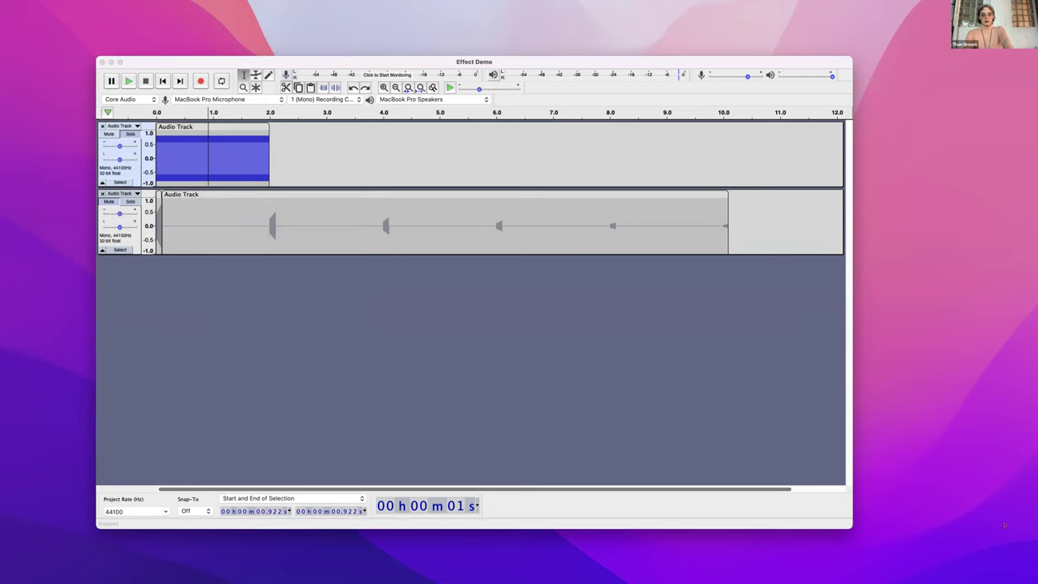
pyautogui.click(222, 5)
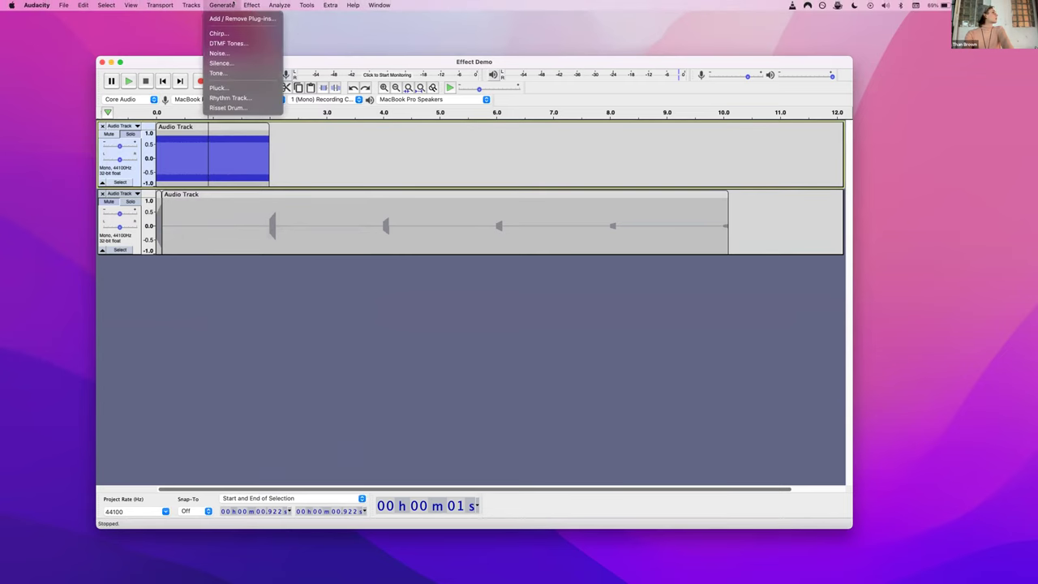
pyautogui.moveTo(251, 5)
# - Open Filter Curve EQ for the upper track's clip and move the curve's upper corner to about 2200 Hz at 0 dB
pyautogui.click(217, 135)
pyautogui.click(215, 126)
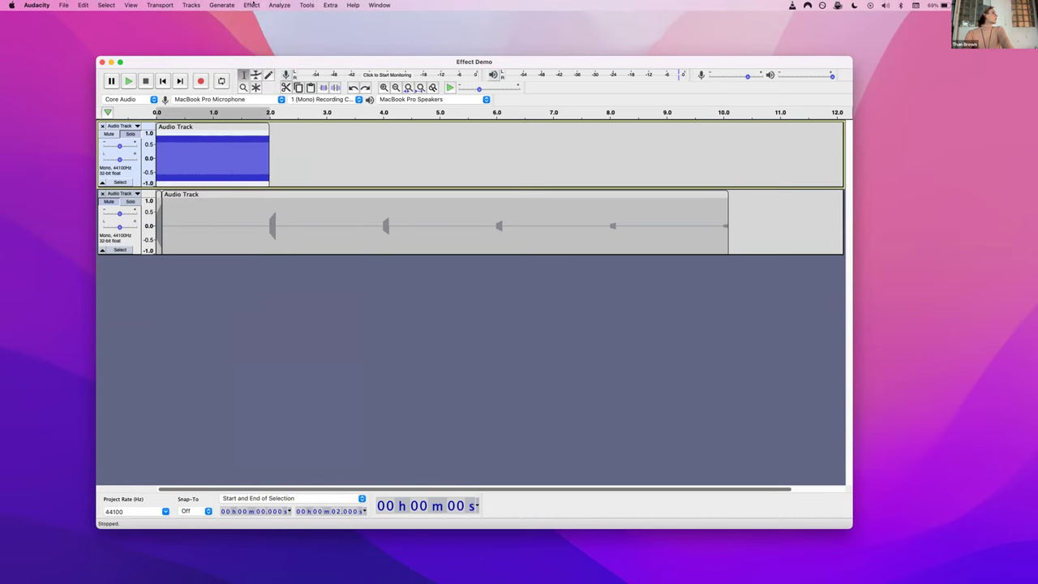
pyautogui.click(253, 5)
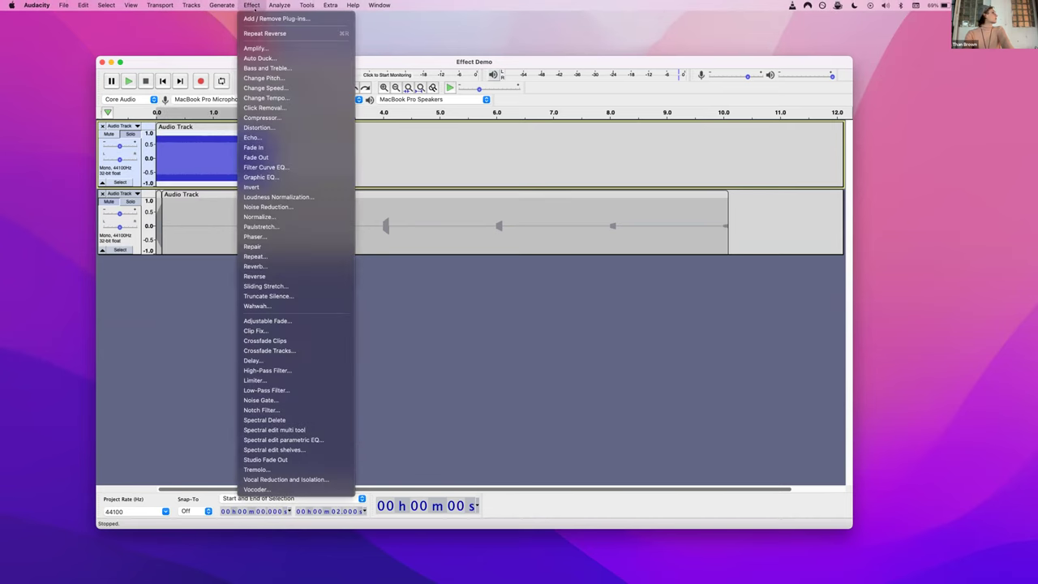
pyautogui.click(307, 169)
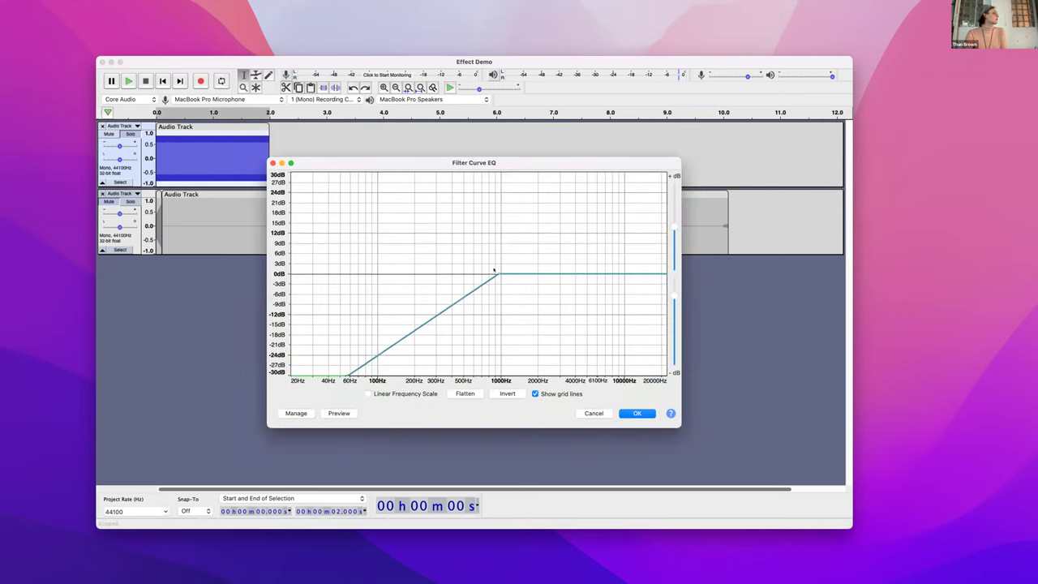
pyautogui.moveTo(495, 271); pyautogui.dragTo(386, 273)
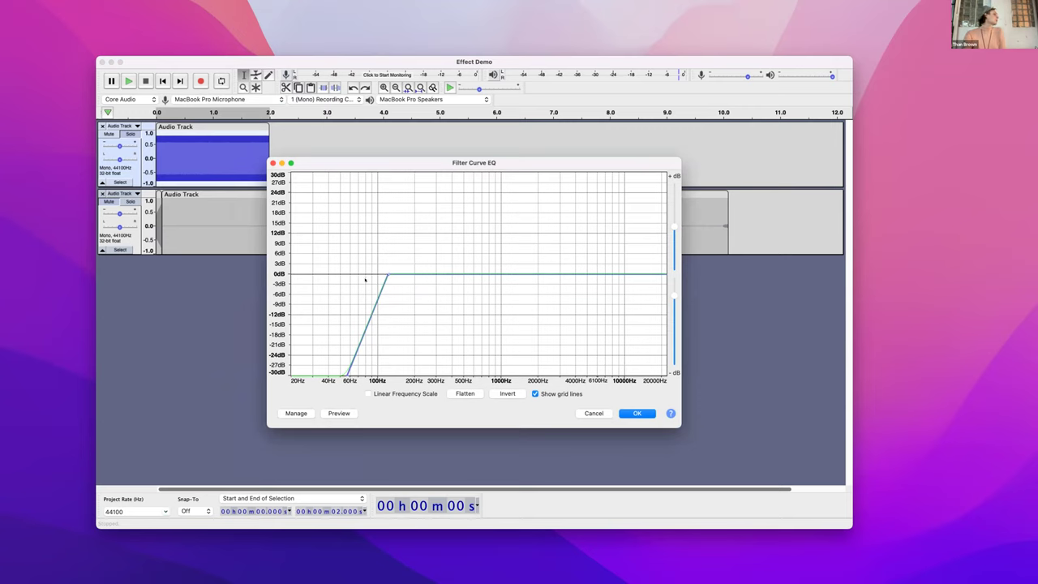
pyautogui.moveTo(384, 276); pyautogui.dragTo(544, 272)
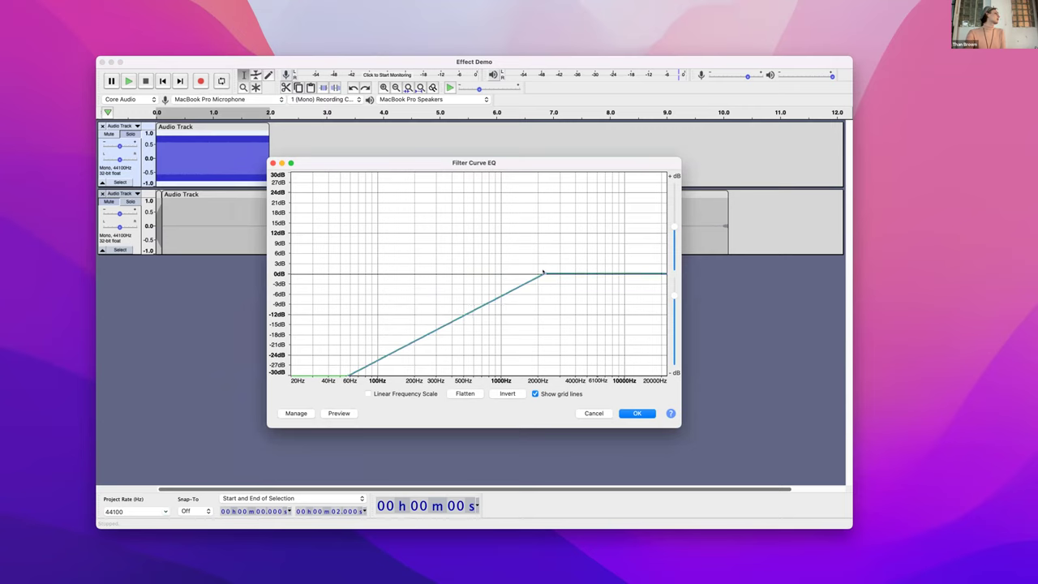
# - Replace the curve's low-frequency point with one at about 90 Hz and -29 dB, and apply the filter
pyautogui.moveTo(348, 374); pyautogui.dragTo(255, 349)
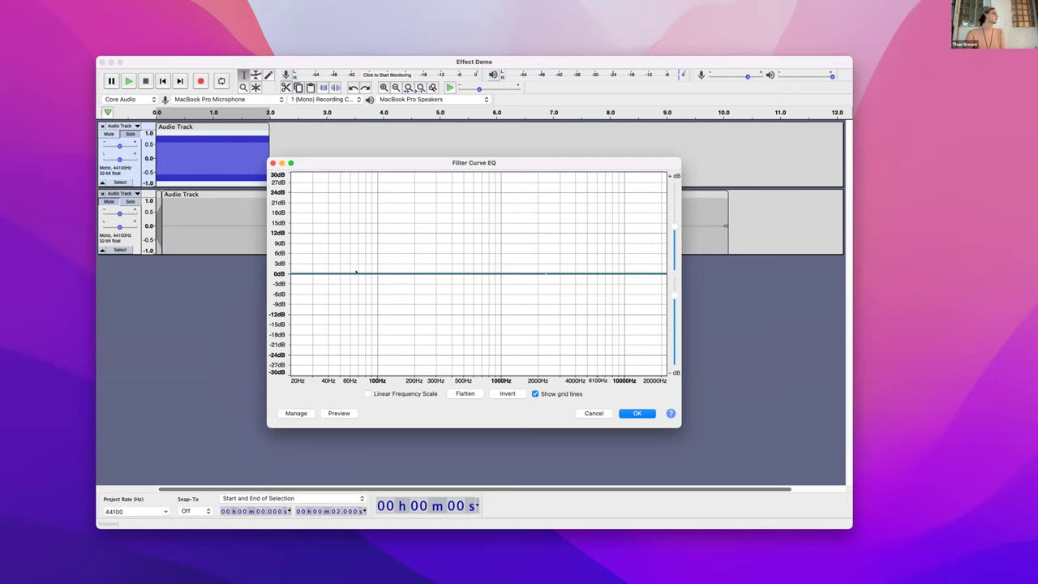
pyautogui.moveTo(349, 271); pyautogui.dragTo(371, 371)
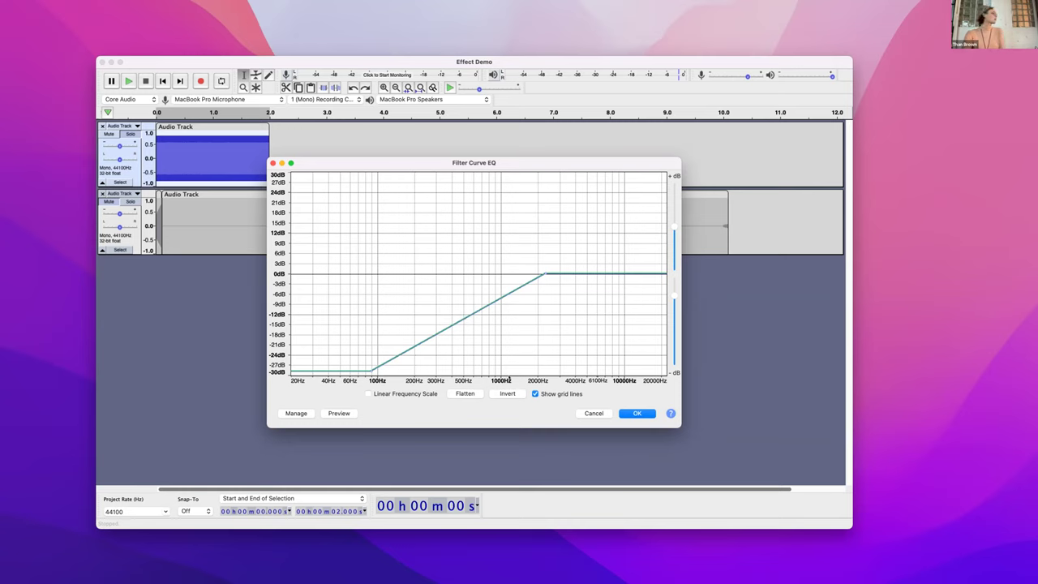
pyautogui.click(631, 412)
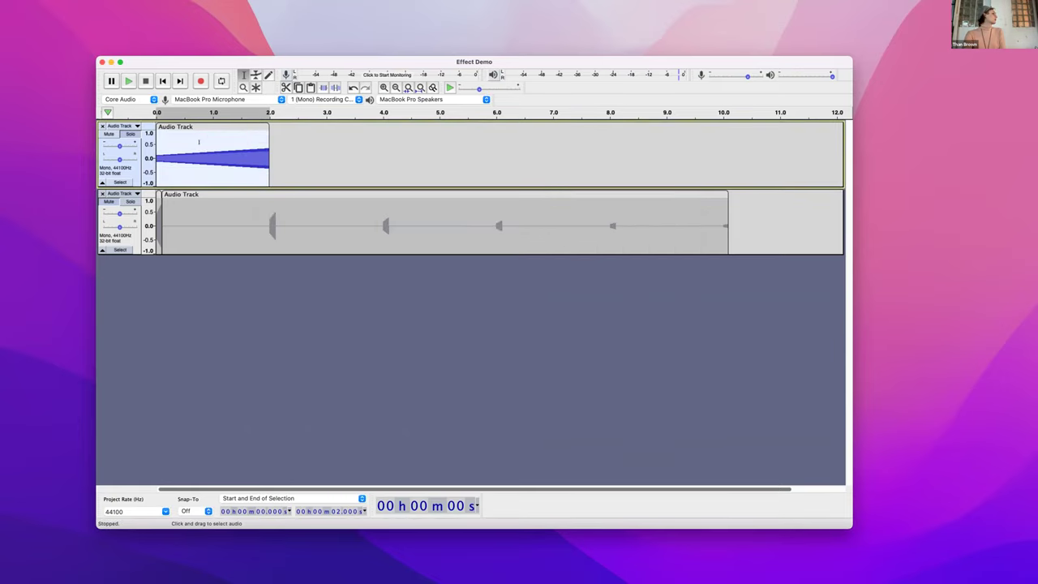
# - Play the filtered upper clip and undo the Filter Curve EQ
pyautogui.click(149, 107)
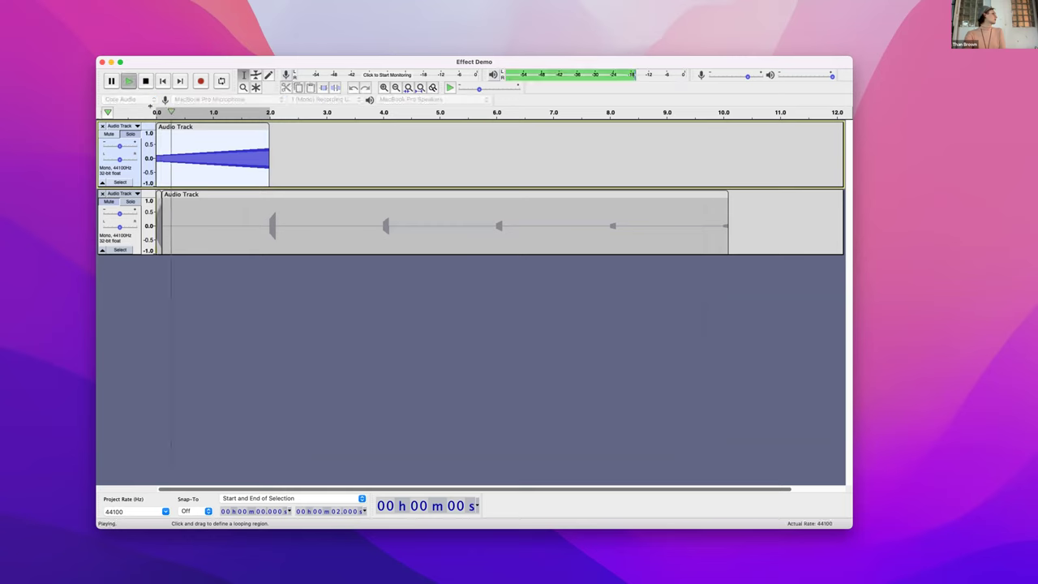
pyautogui.press('space')
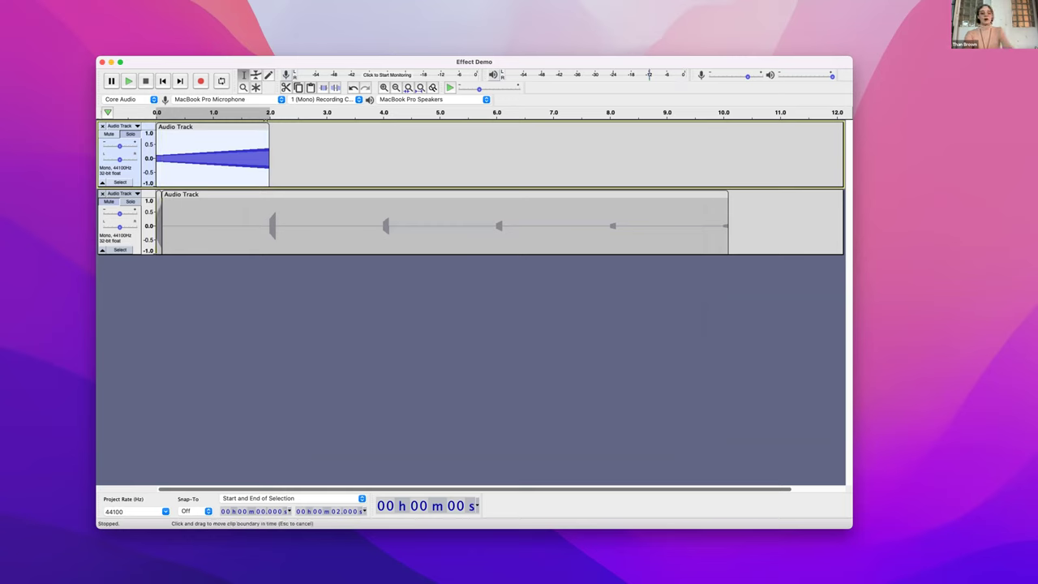
pyautogui.press('super+z')
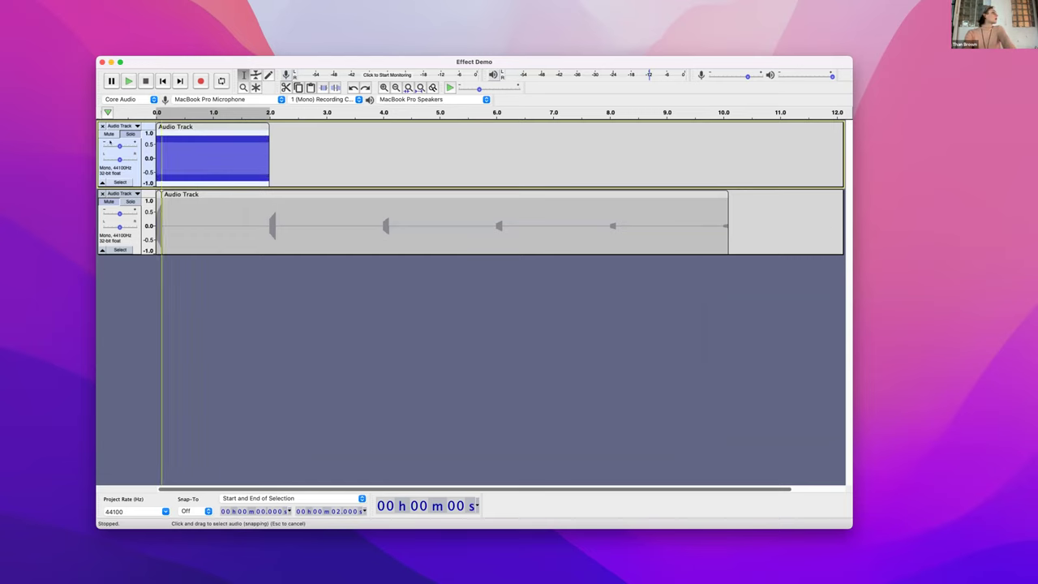
# - Turn off solo on the upper track
pyautogui.click(130, 133)
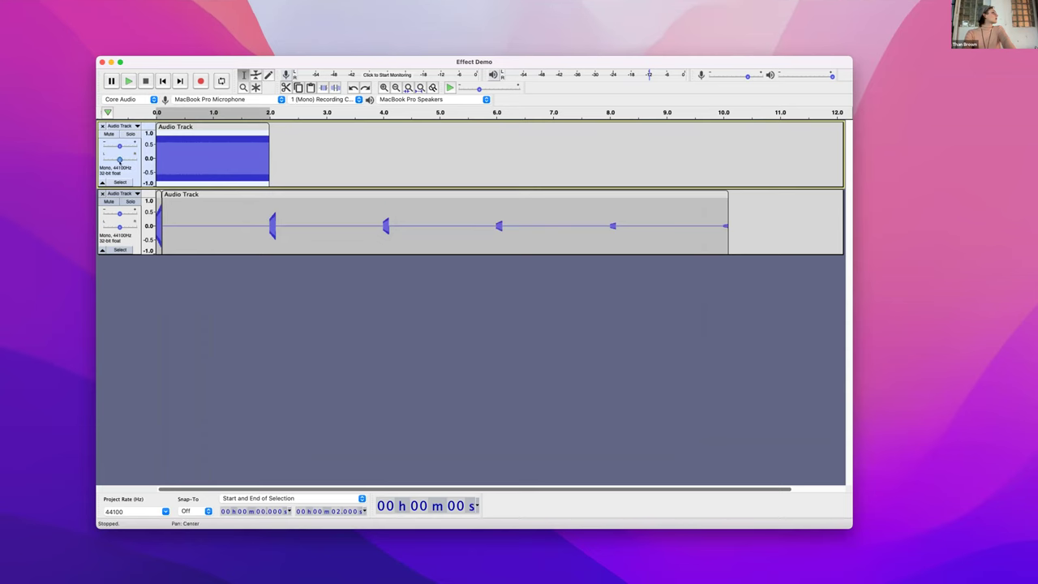
pyautogui.click(250, 4)
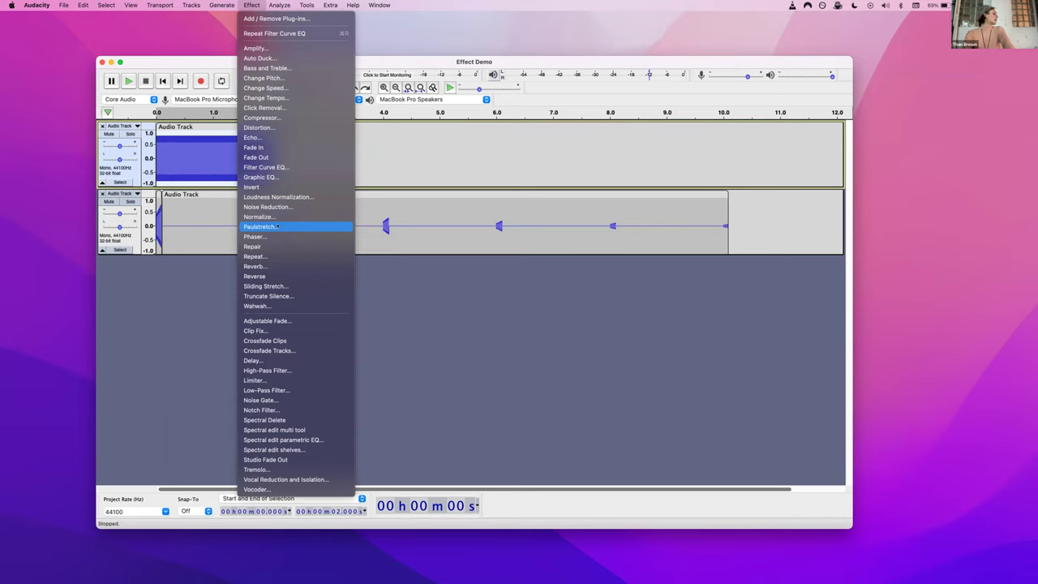
pyautogui.click(205, 282)
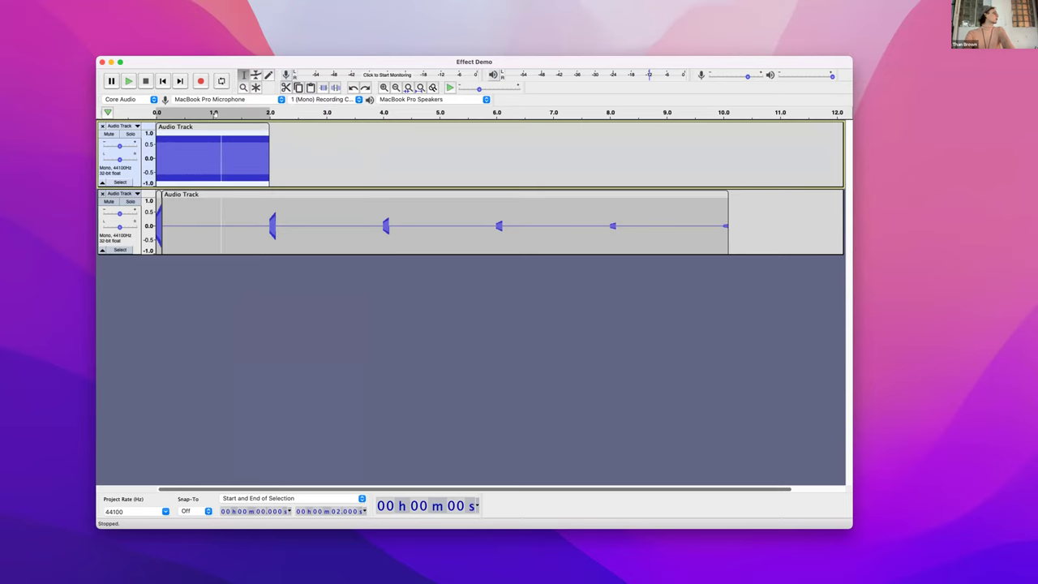
pyautogui.click(300, 308)
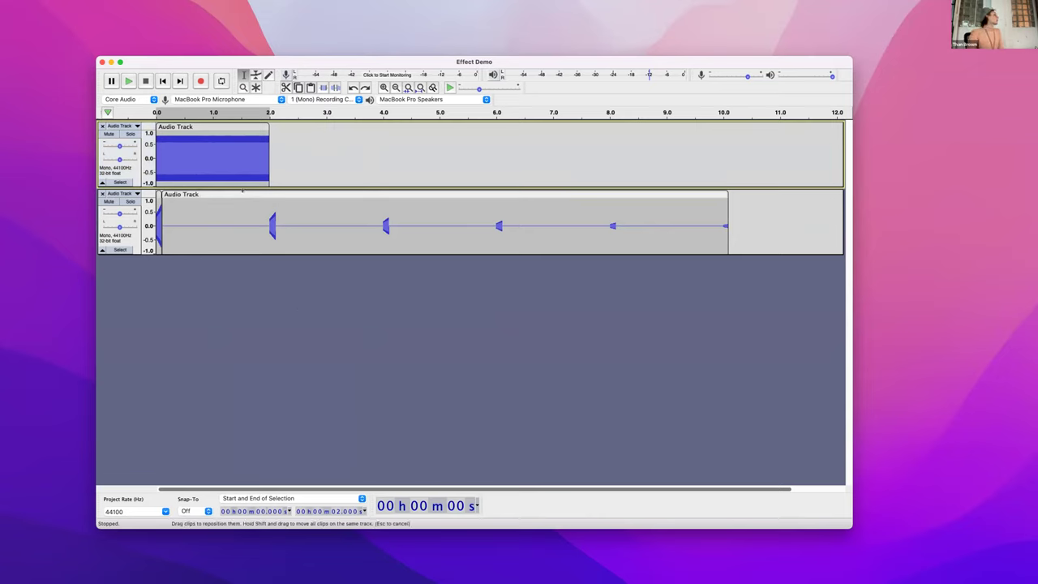
pyautogui.click(227, 194)
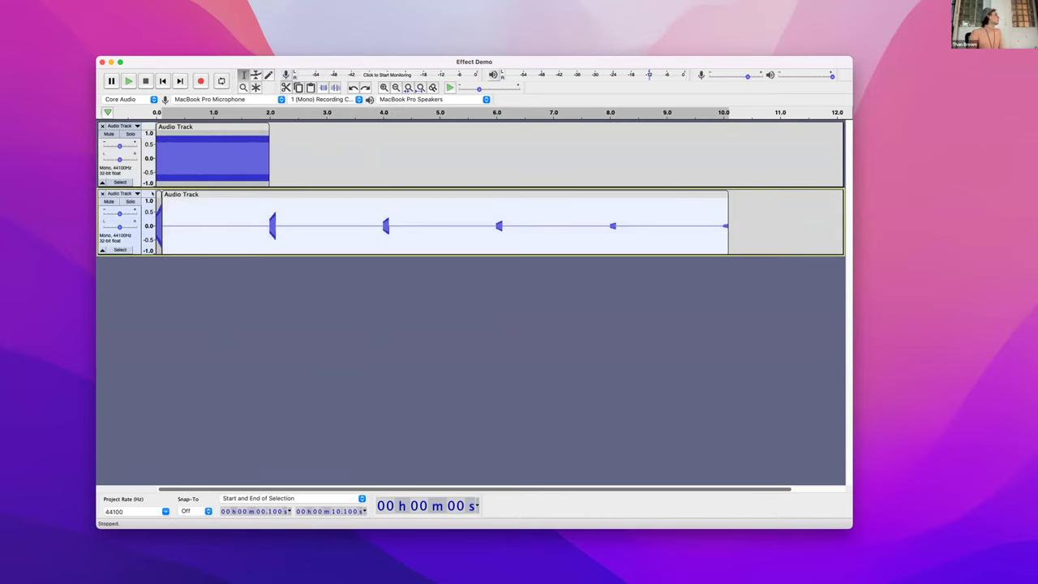
pyautogui.click(170, 178)
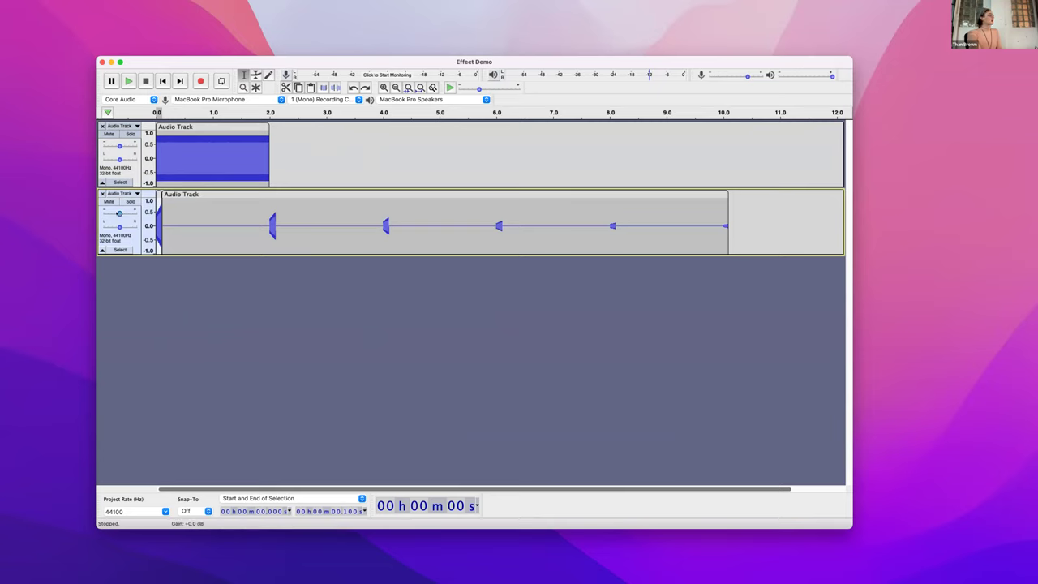
pyautogui.click(119, 227)
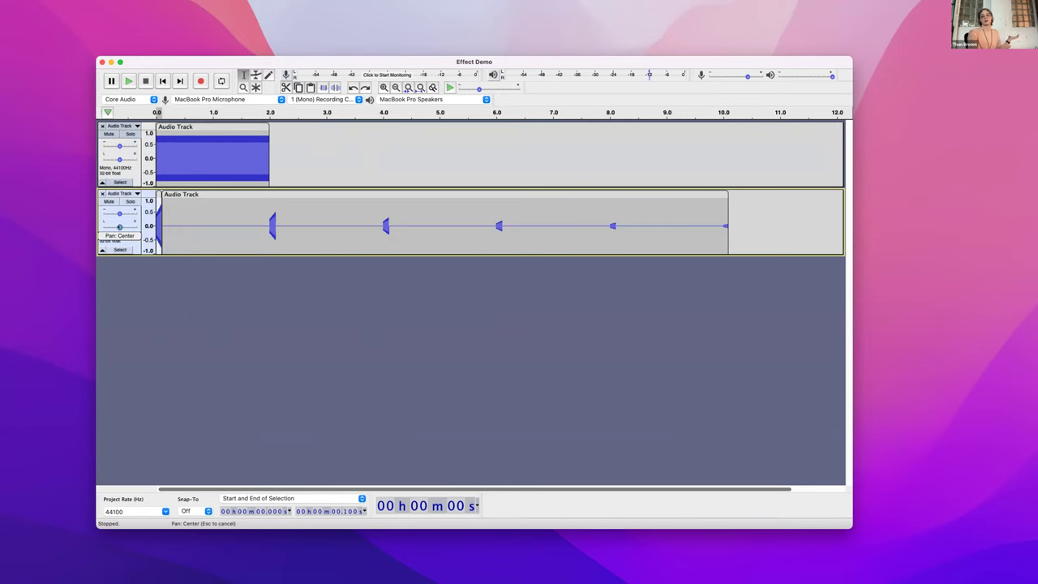
pyautogui.moveTo(119, 227)
pyautogui.mouseDown()
pyautogui.moveTo(153, 234)
pyautogui.moveTo(118, 225)
pyautogui.mouseUp()
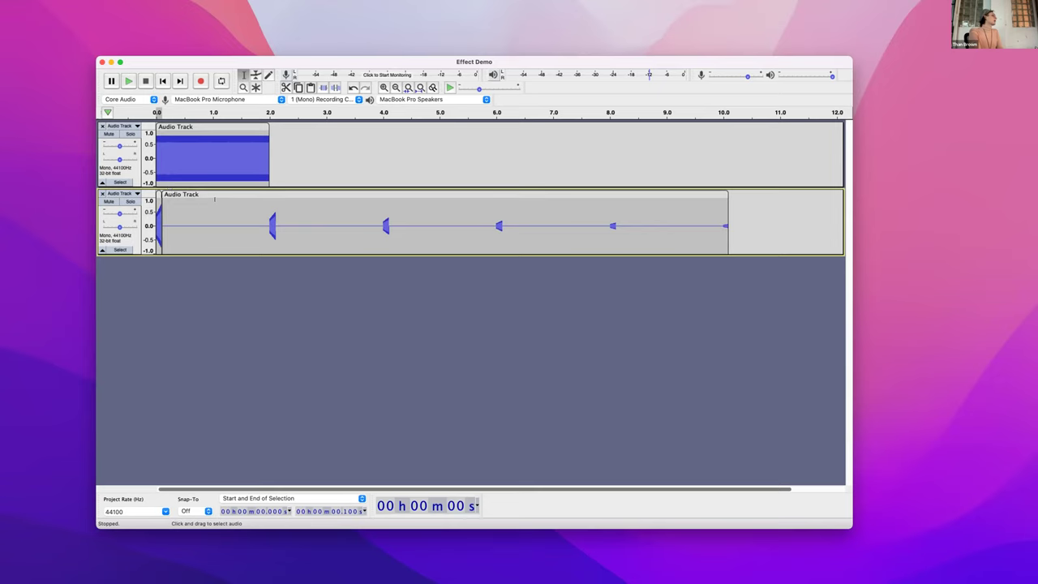
pyautogui.click(213, 194)
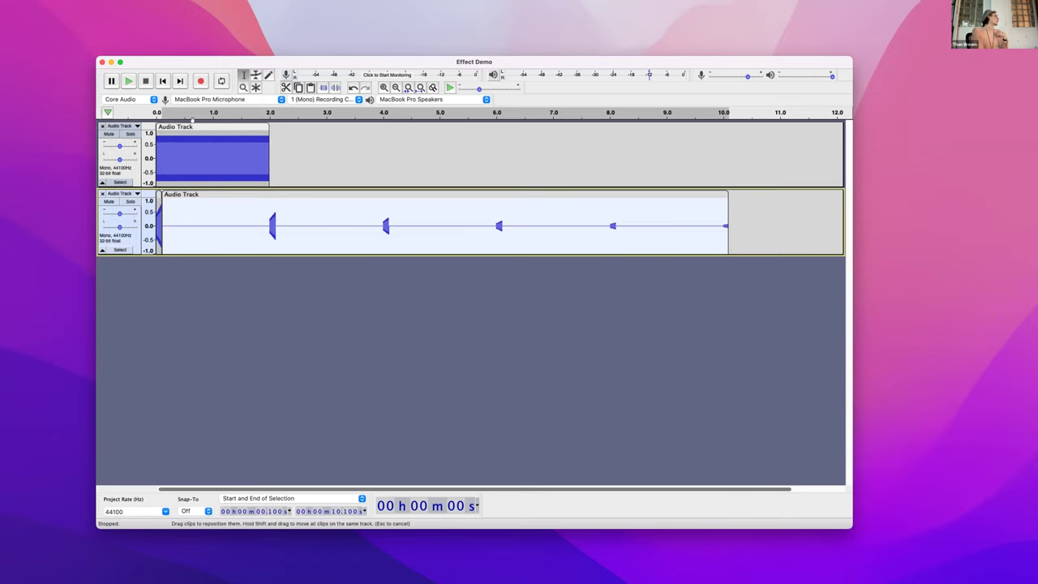
# - Select the upper track's clip and view the Paulstretch settings without applying the effect
pyautogui.click(192, 123)
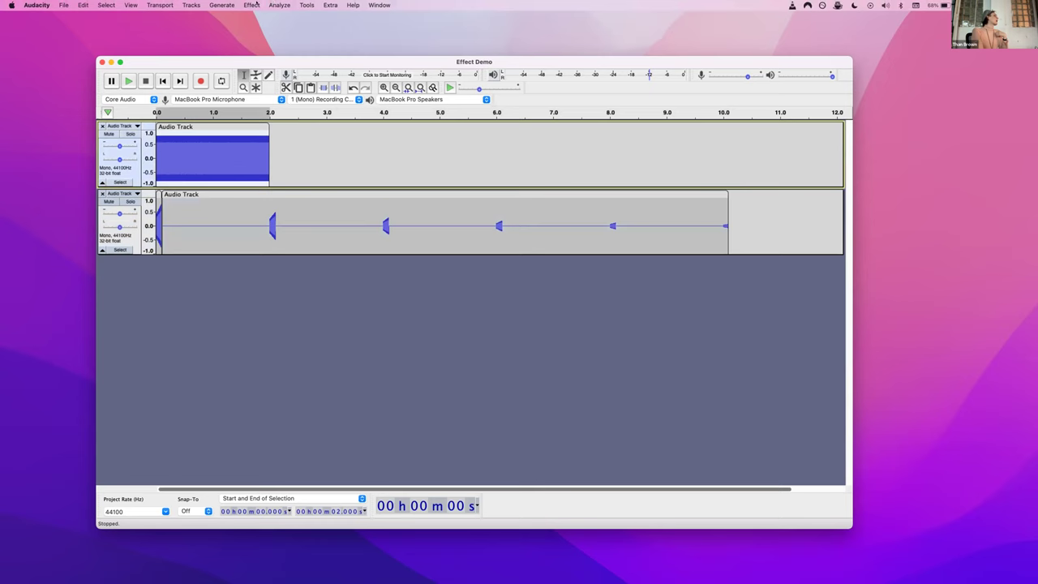
pyautogui.click(251, 4)
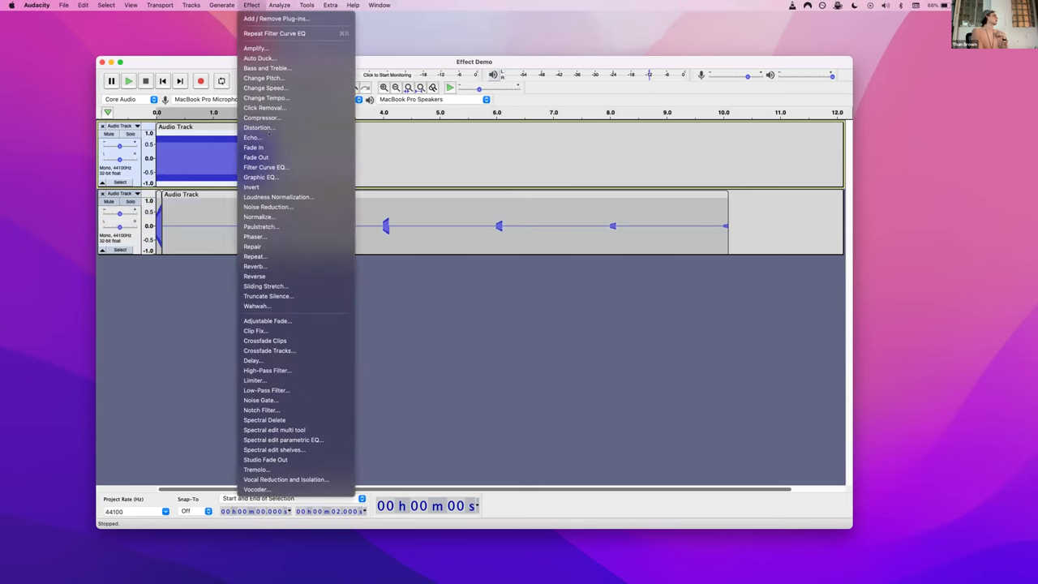
pyautogui.click(264, 227)
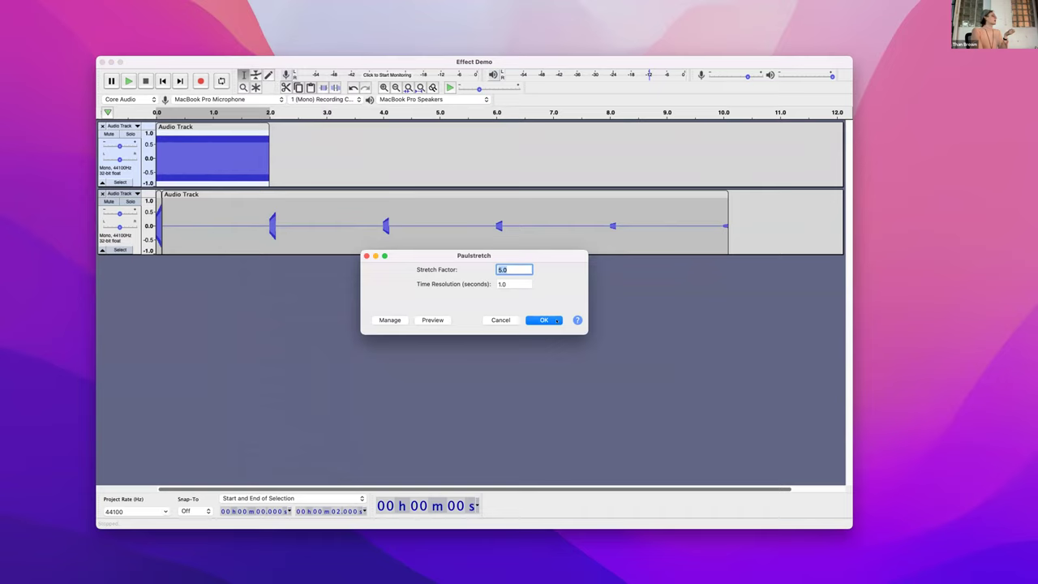
pyautogui.click(500, 321)
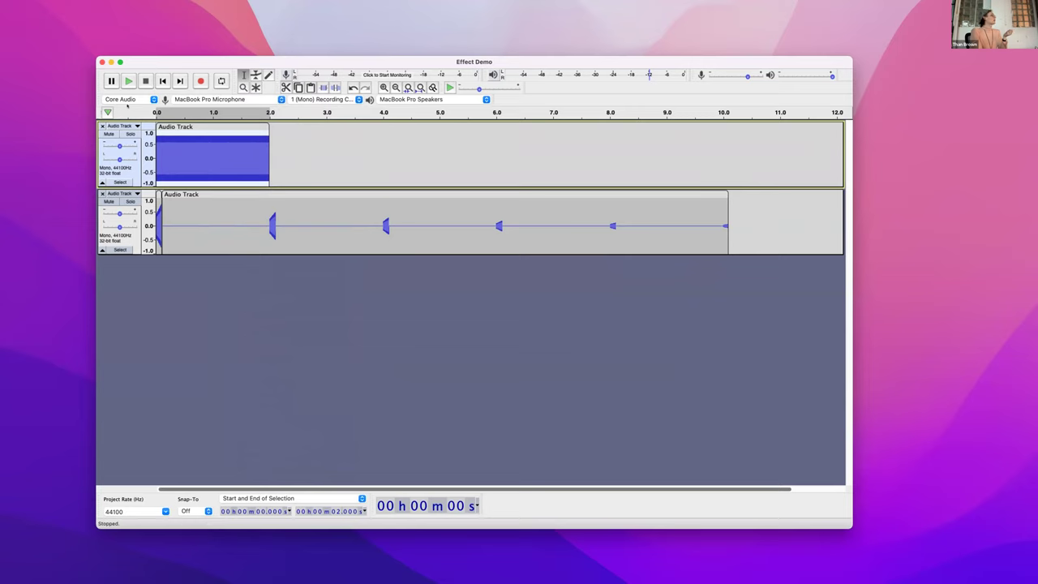
# - Duplicate the selected upper clip onto a new track and mute the original track
pyautogui.moveTo(131, 5)
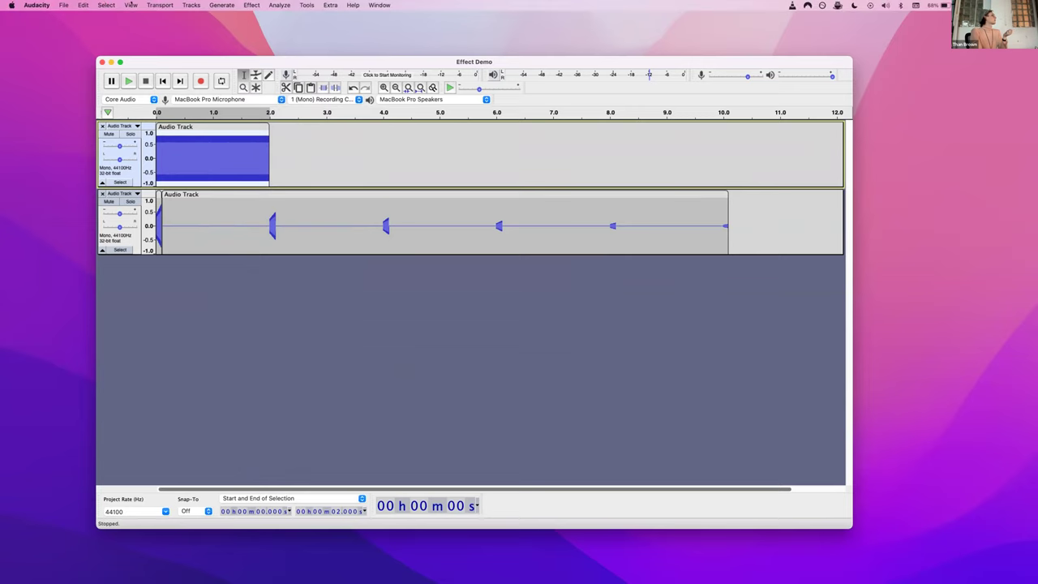
pyautogui.click(83, 5)
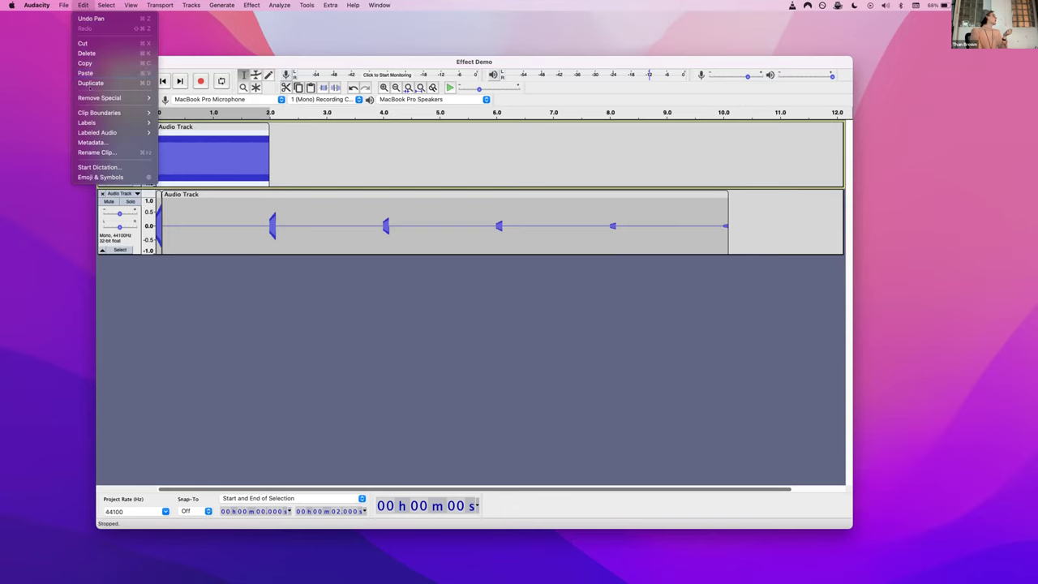
pyautogui.click(91, 82)
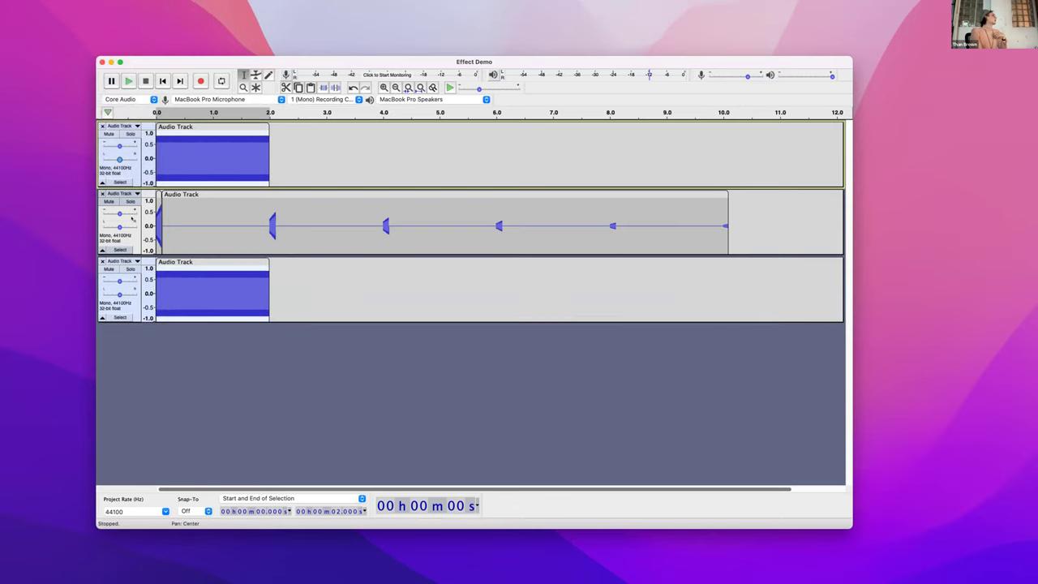
pyautogui.click(110, 127)
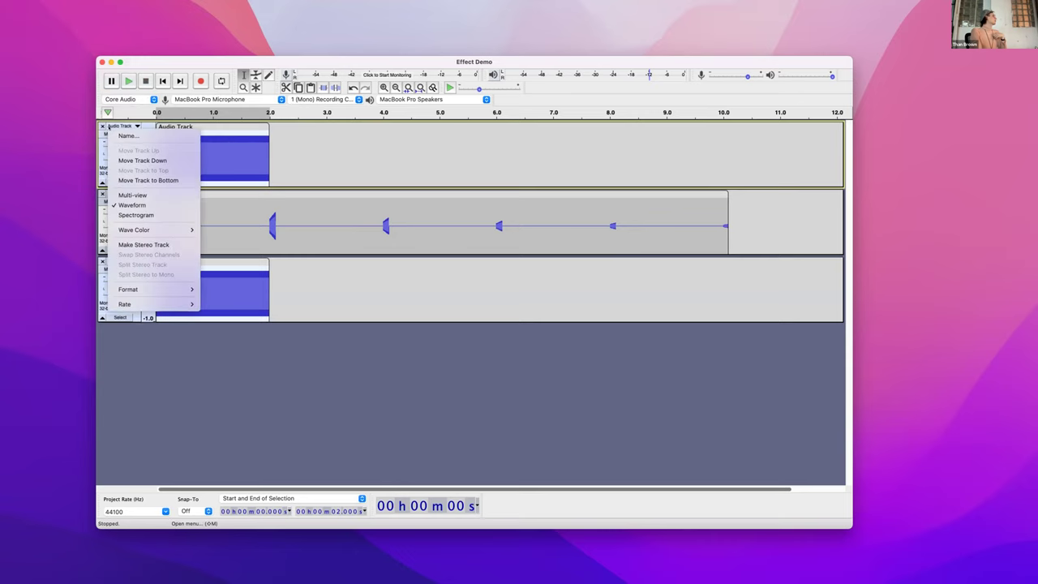
pyautogui.click(215, 220)
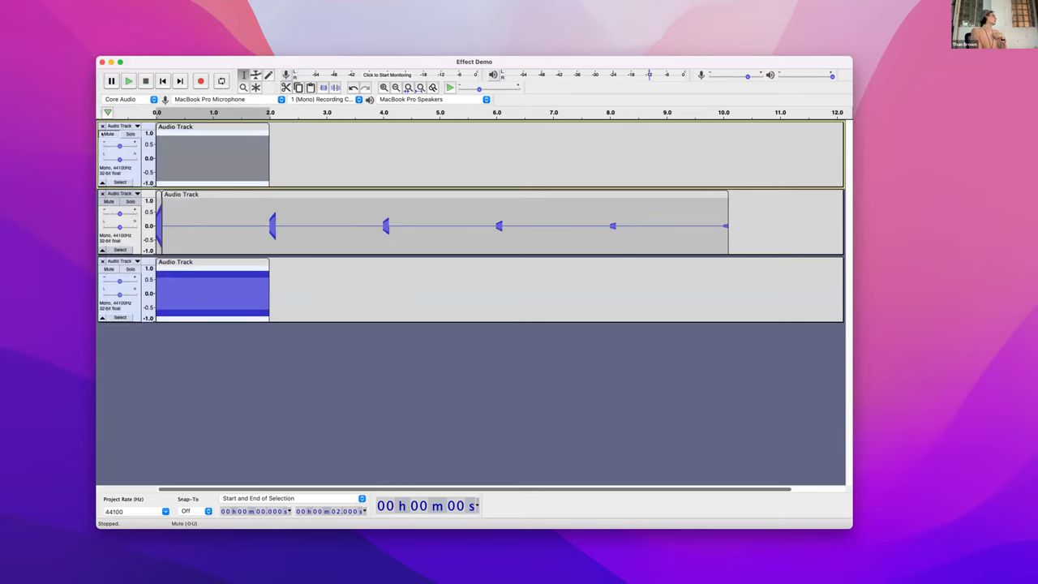
# - Remove the duplicated third track and unmute the upper track
pyautogui.click(207, 259)
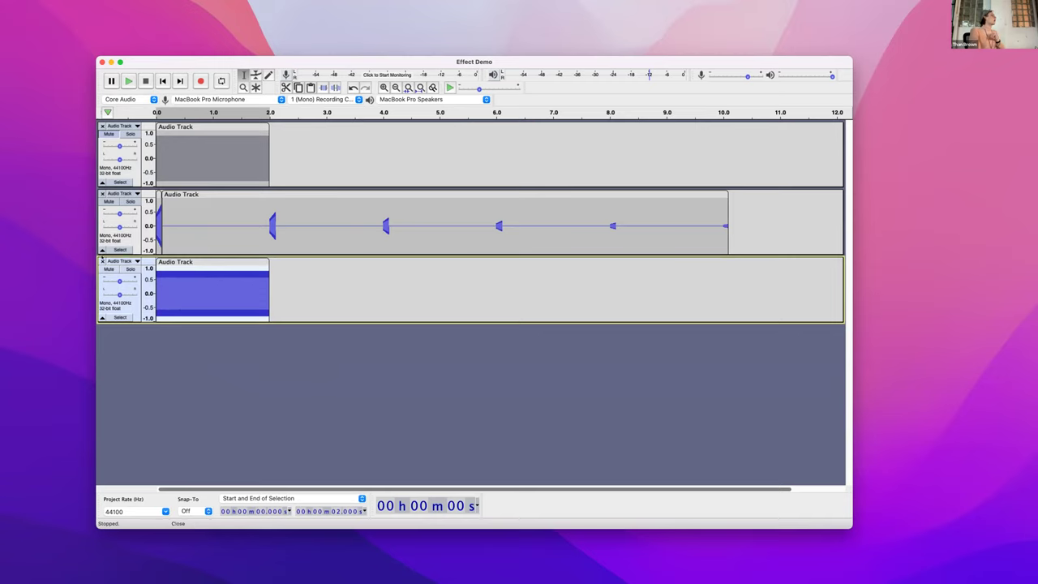
pyautogui.click(102, 261)
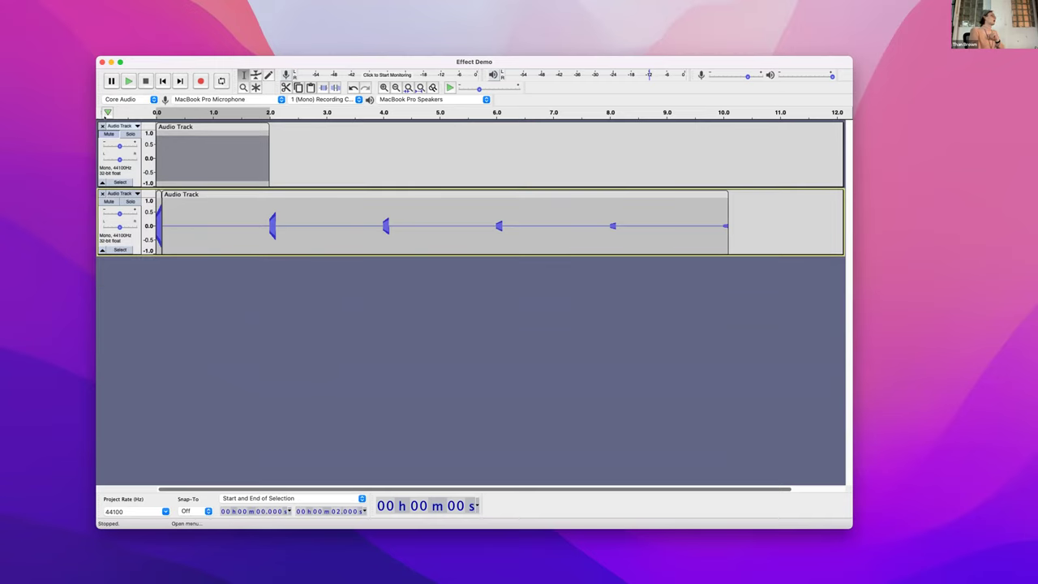
pyautogui.click(107, 134)
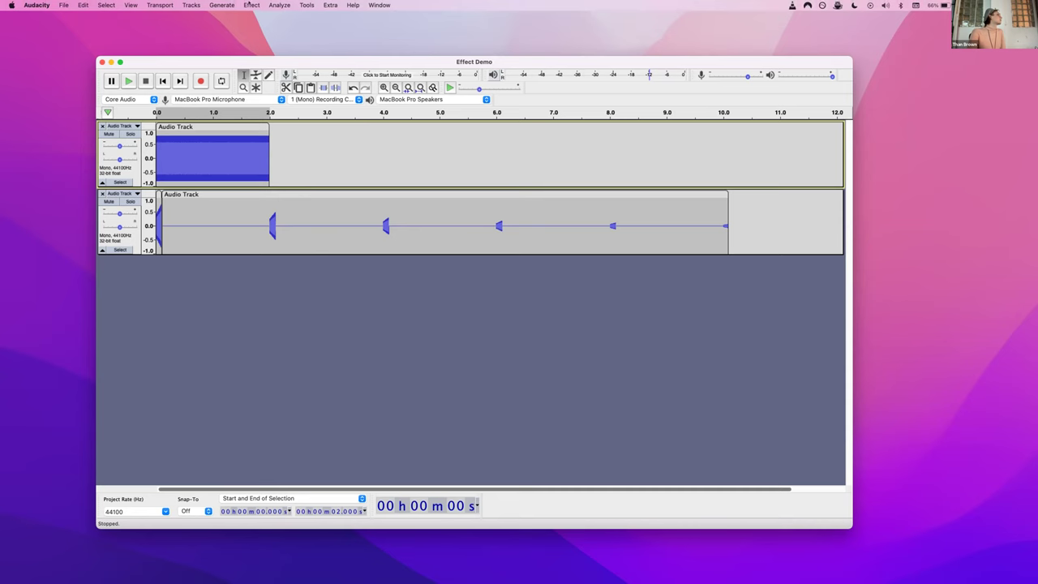
# - Select the upper track's clip and view the Reverb settings without applying the effect
pyautogui.click(250, 5)
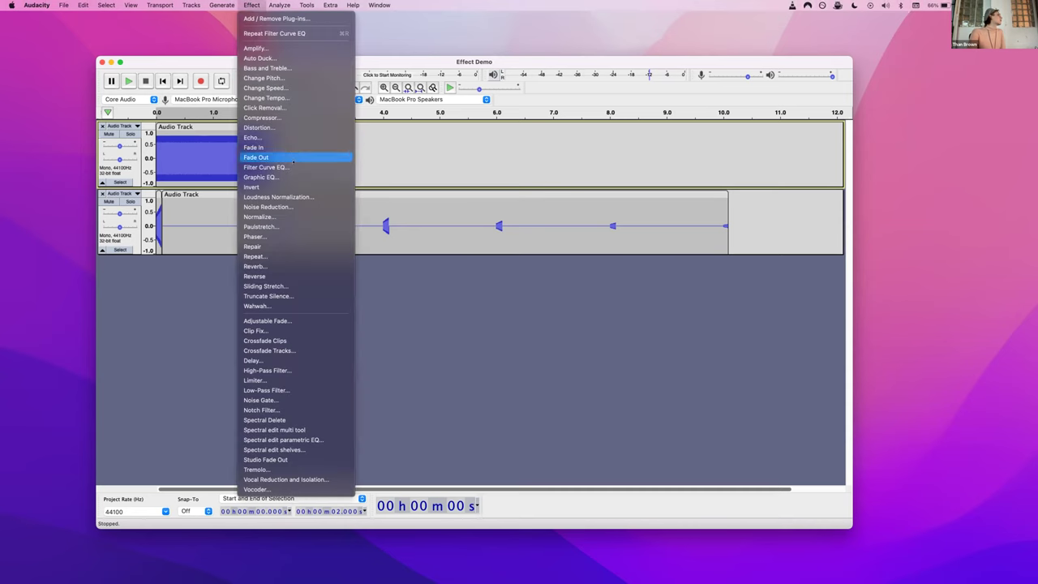
pyautogui.click(298, 266)
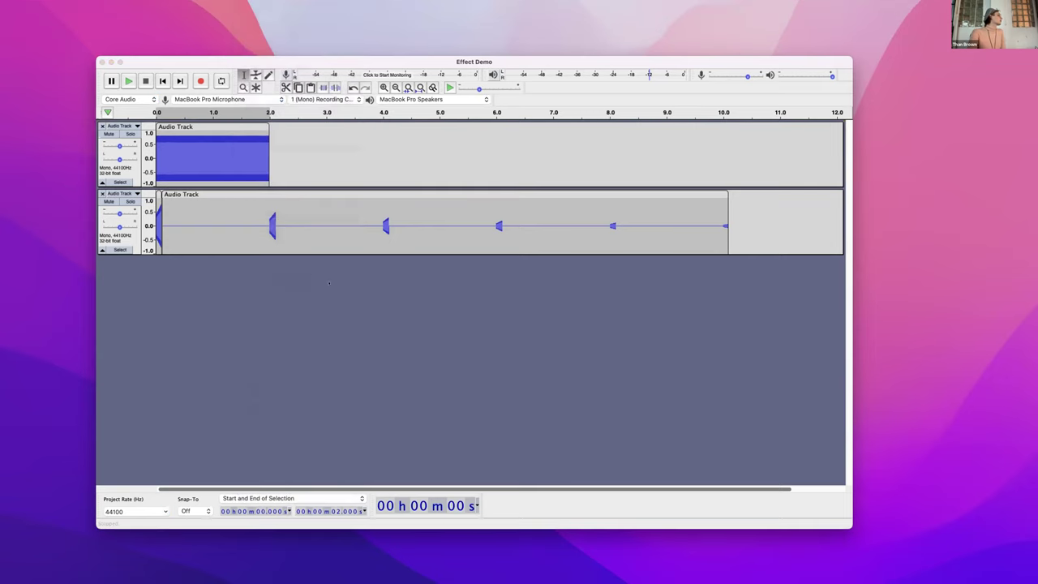
pyautogui.click(194, 124)
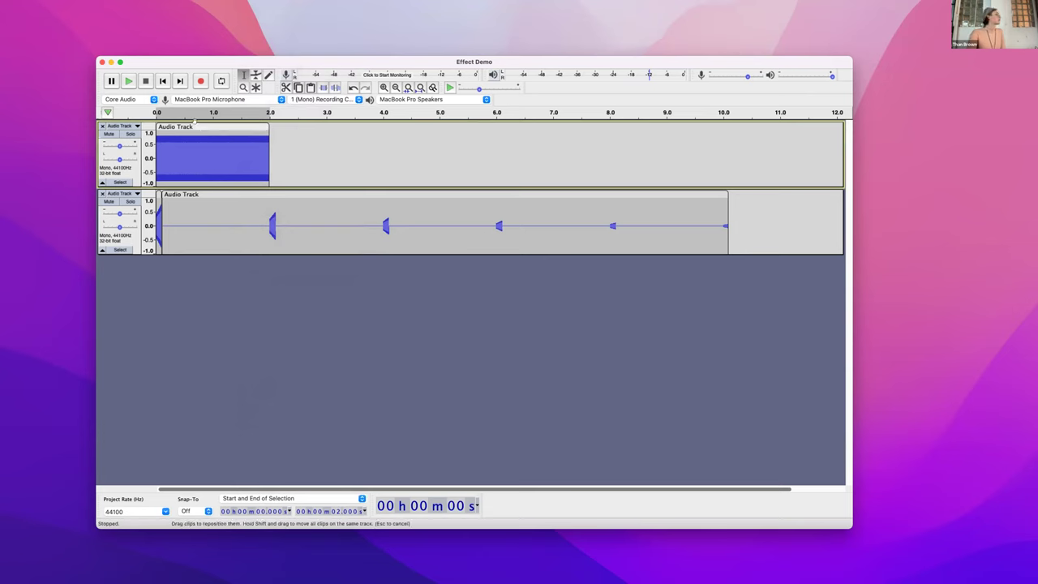
pyautogui.moveTo(260, 5)
pyautogui.click(217, 4)
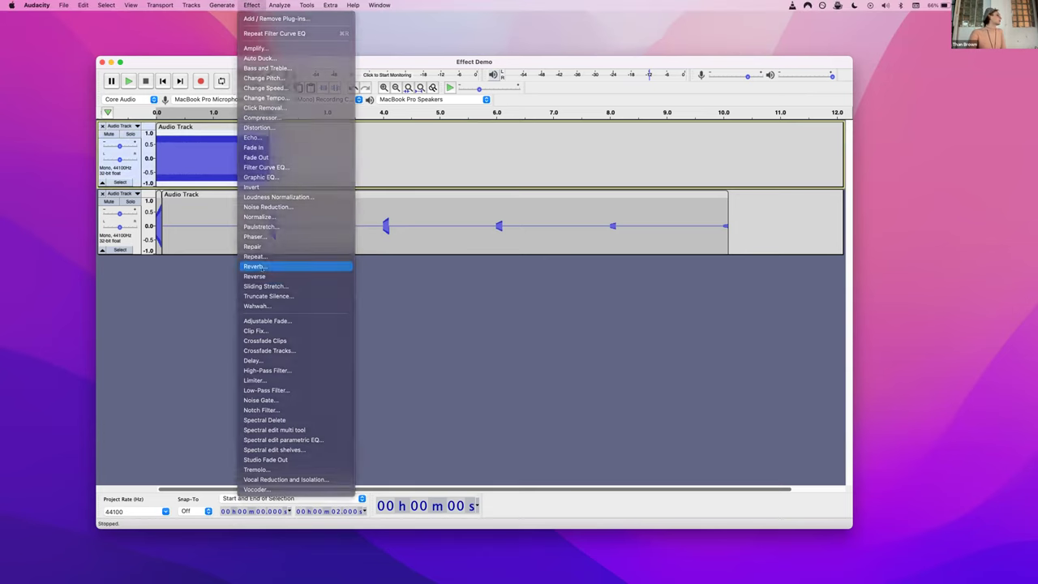
pyautogui.click(258, 266)
pyautogui.click(500, 370)
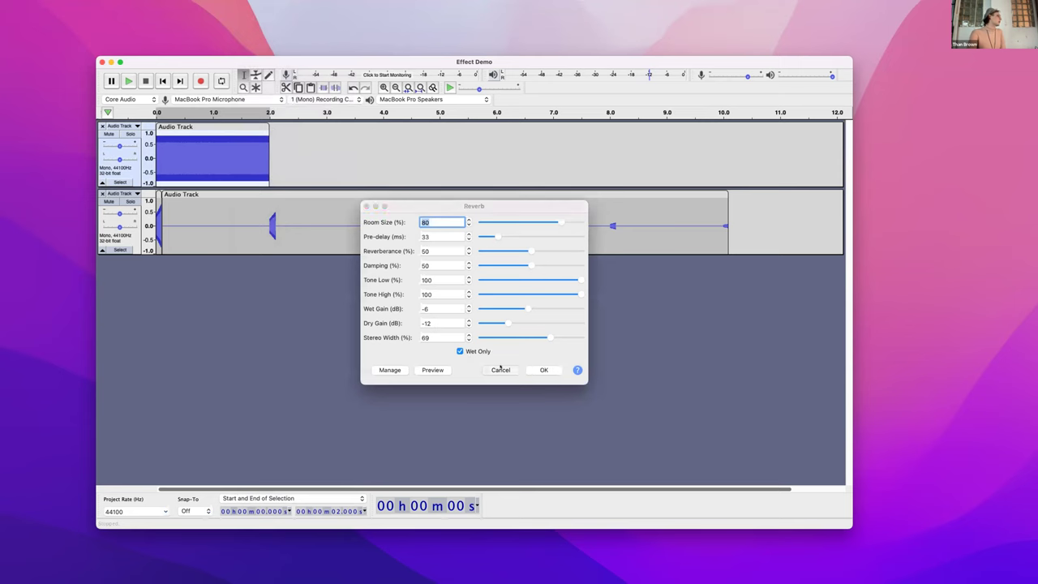
# - Apply an Adjustable Fade of type Fade Down to the upper track's whole clip and undo it
pyautogui.click(252, 5)
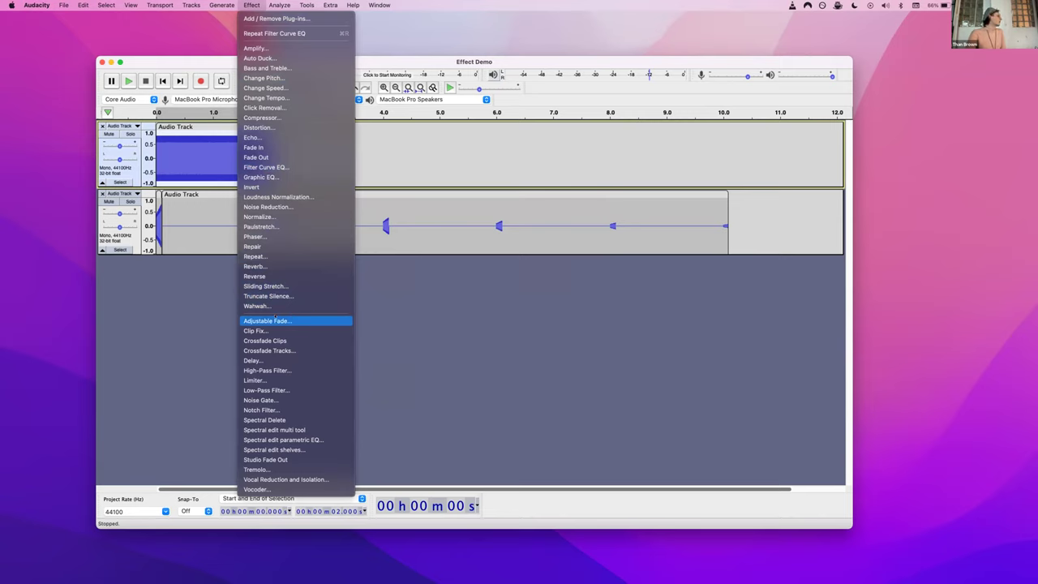
pyautogui.click(305, 314)
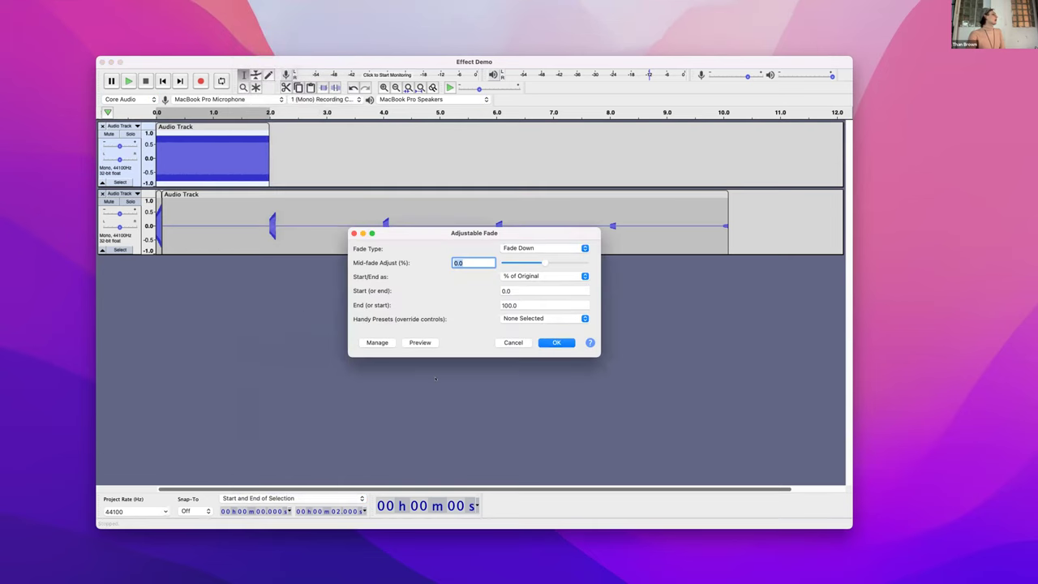
pyautogui.click(556, 342)
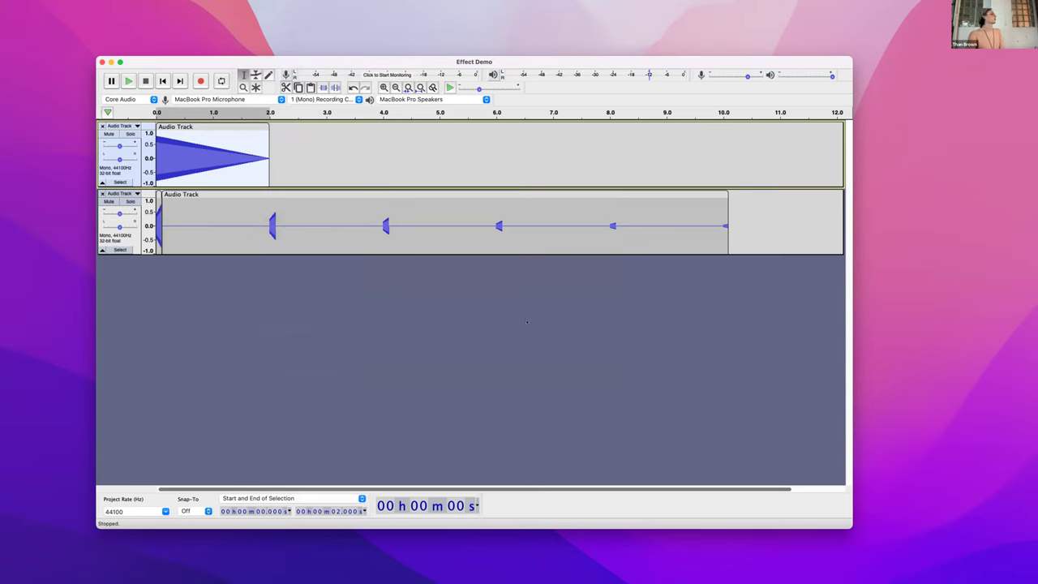
pyautogui.press('super+z')
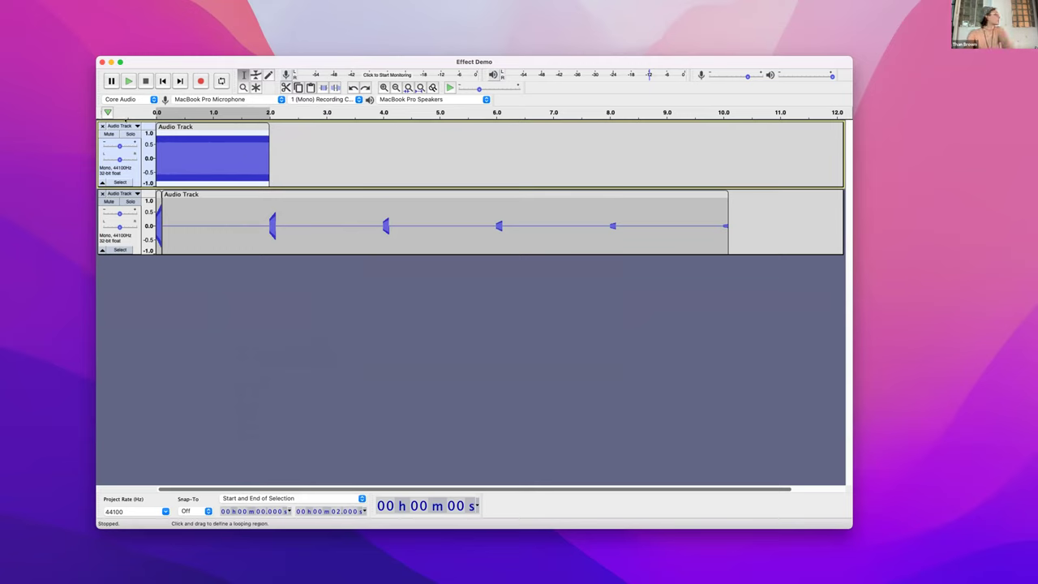
# - Split the upper track's clip near its start, at about 0.286 s
pyautogui.click(172, 144)
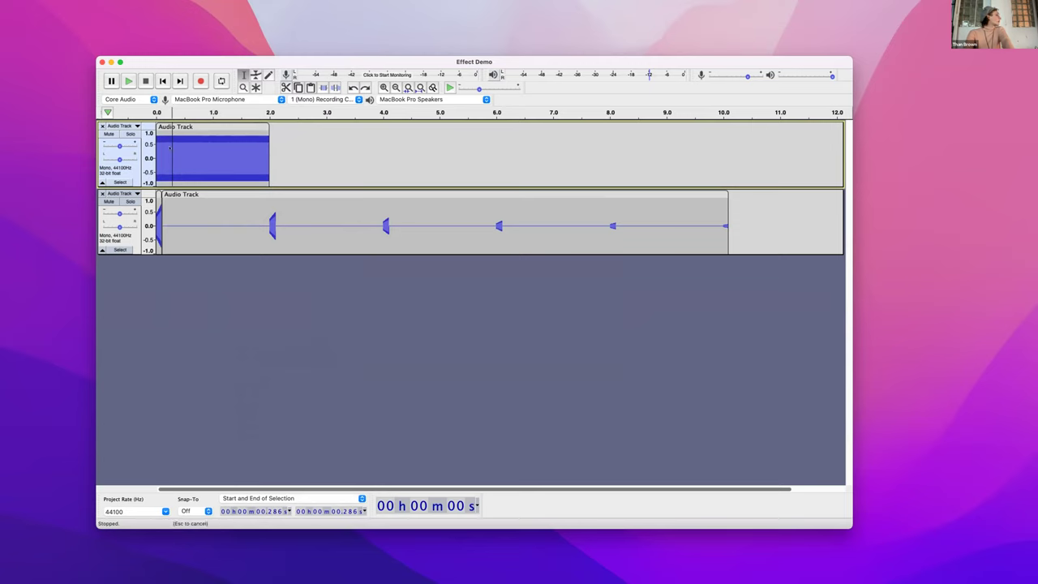
pyautogui.rightClick(171, 147)
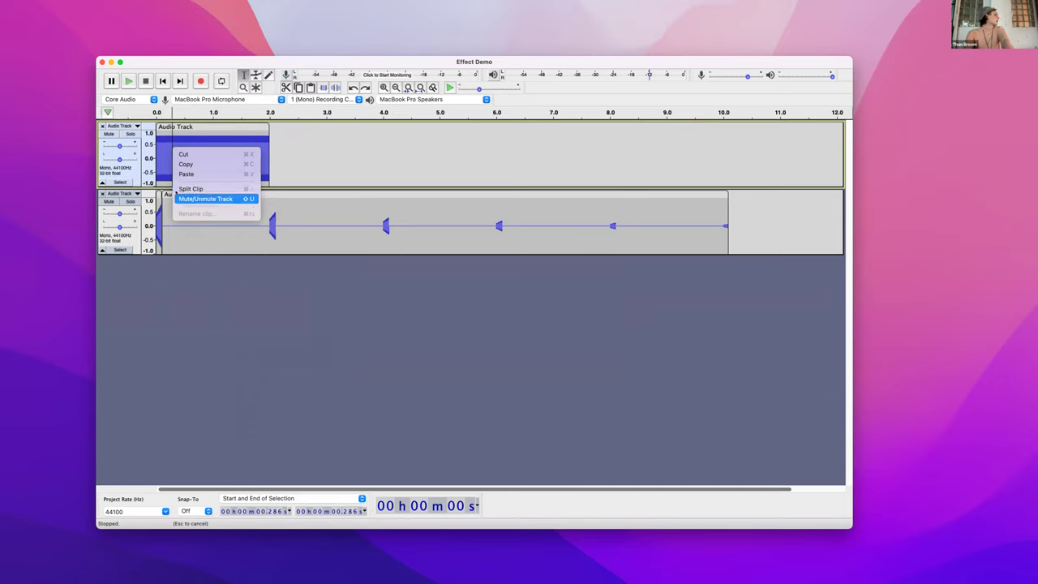
pyautogui.click(195, 188)
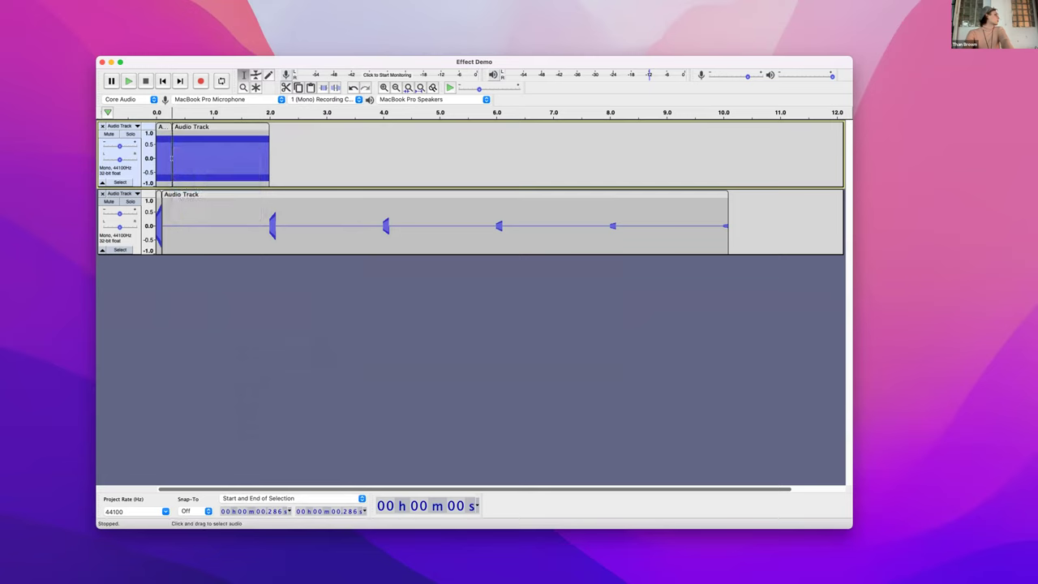
# - Apply the Adjustable Fade only to the short first clip on the upper track and undo it
pyautogui.moveTo(207, 4)
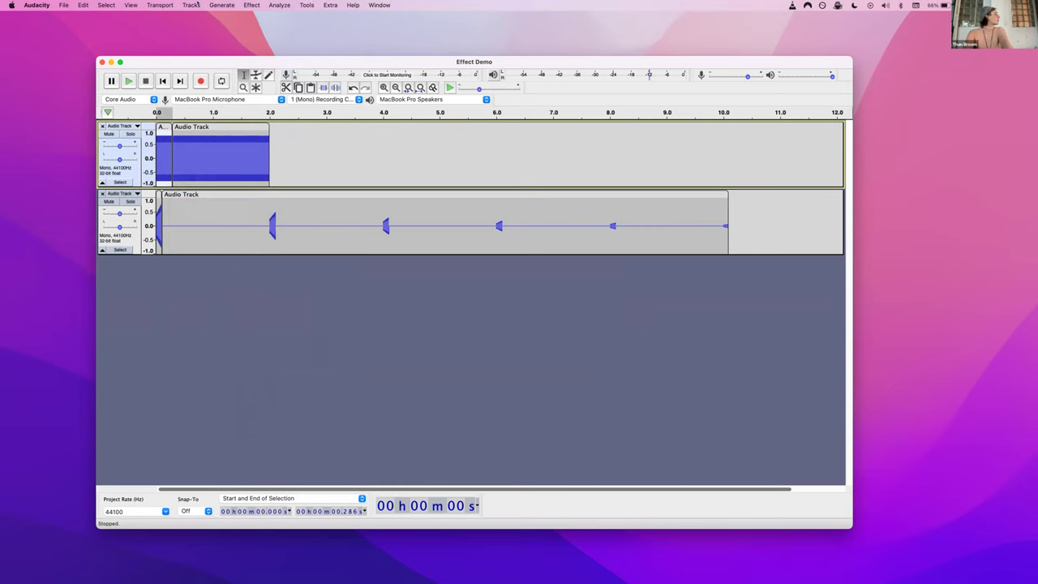
pyautogui.click(251, 5)
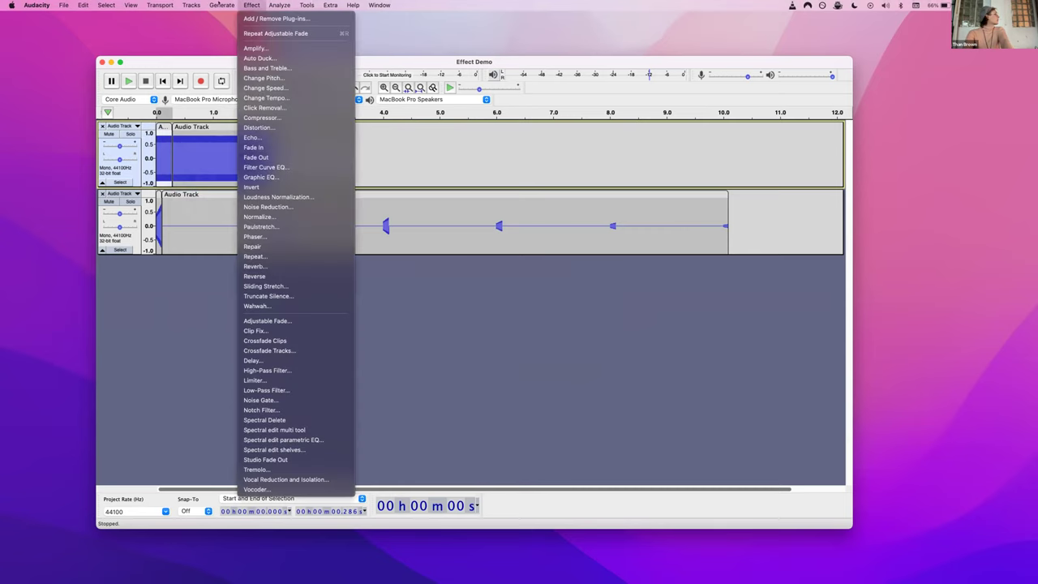
pyautogui.moveTo(221, 5)
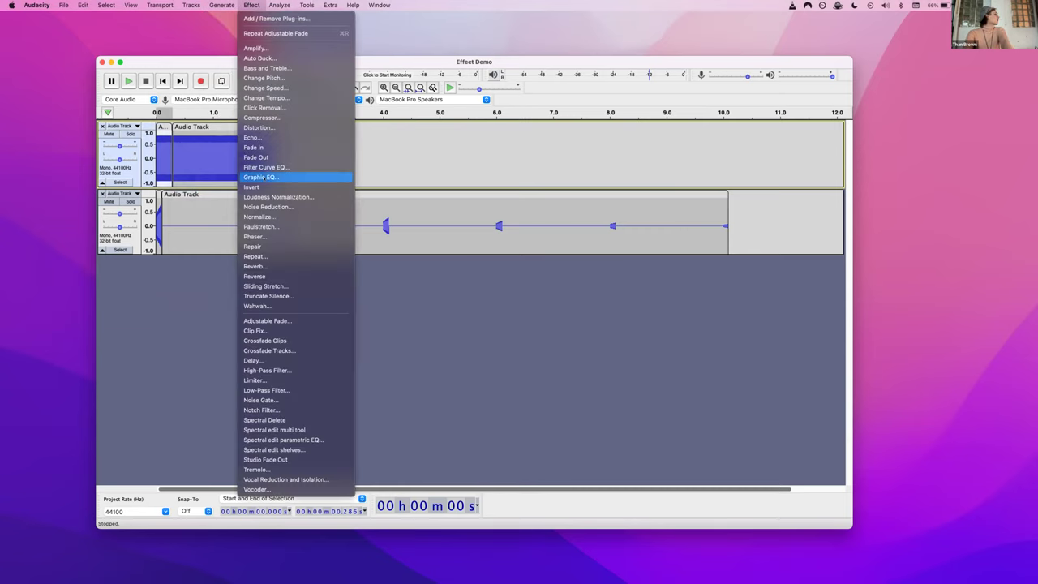
pyautogui.click(267, 320)
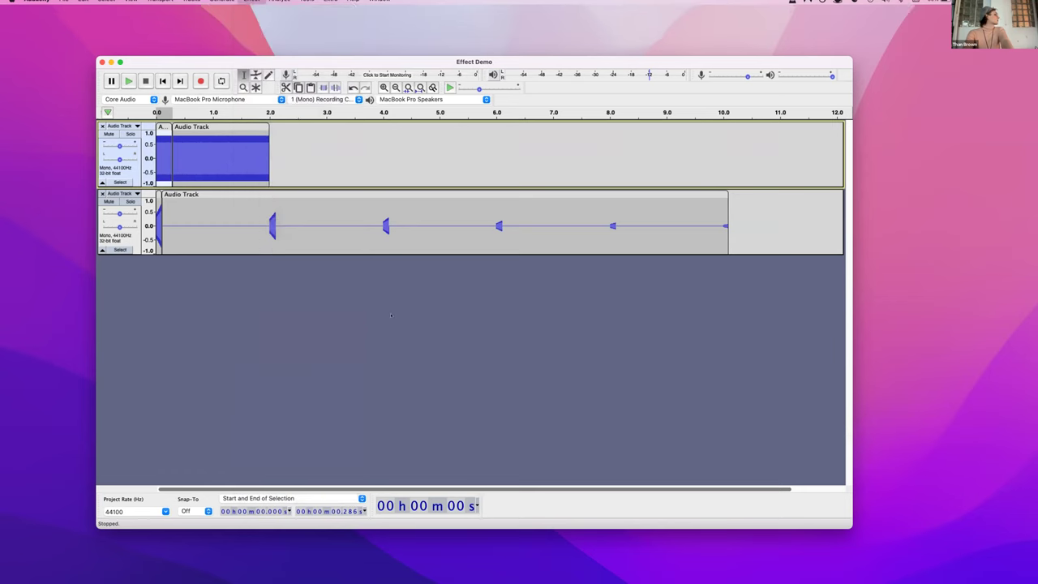
pyautogui.click(543, 343)
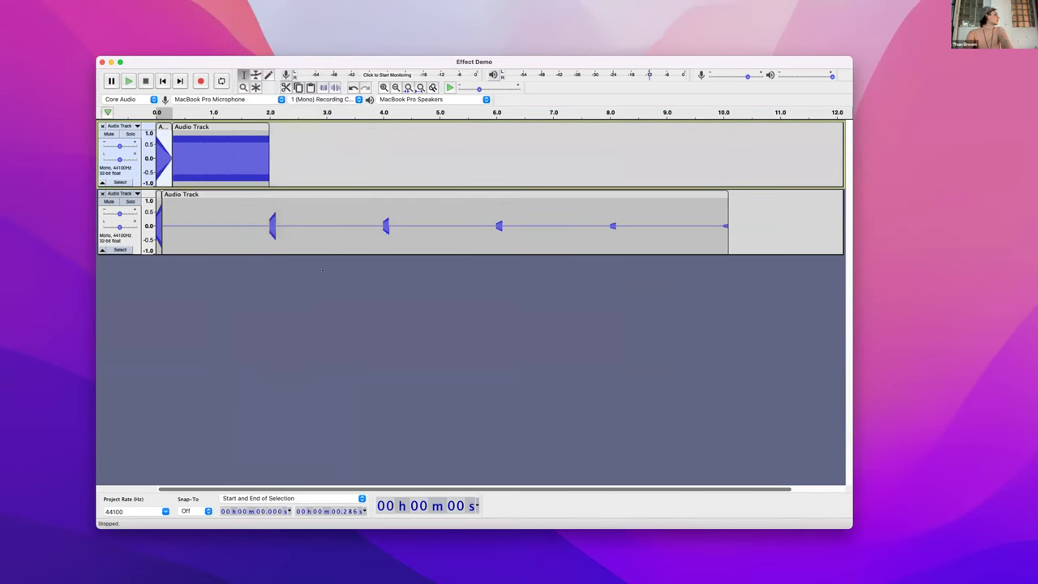
pyautogui.press('super+z')
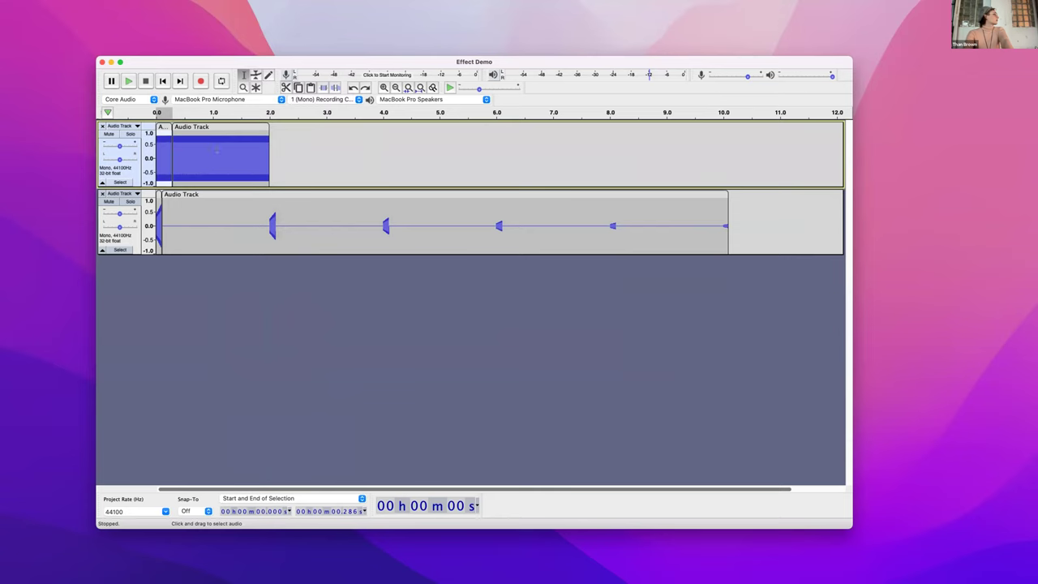
# - Run the Limiter with the Hard Limit type and a lowered limit level on the upper track's short first clip
pyautogui.moveTo(219, 3)
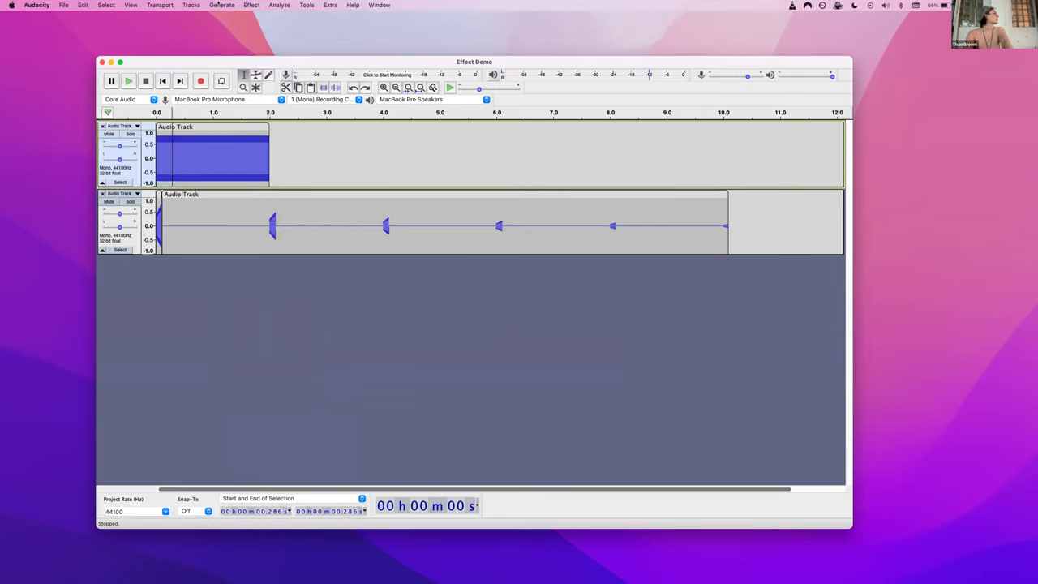
pyautogui.click(220, 3)
pyautogui.moveTo(252, 5)
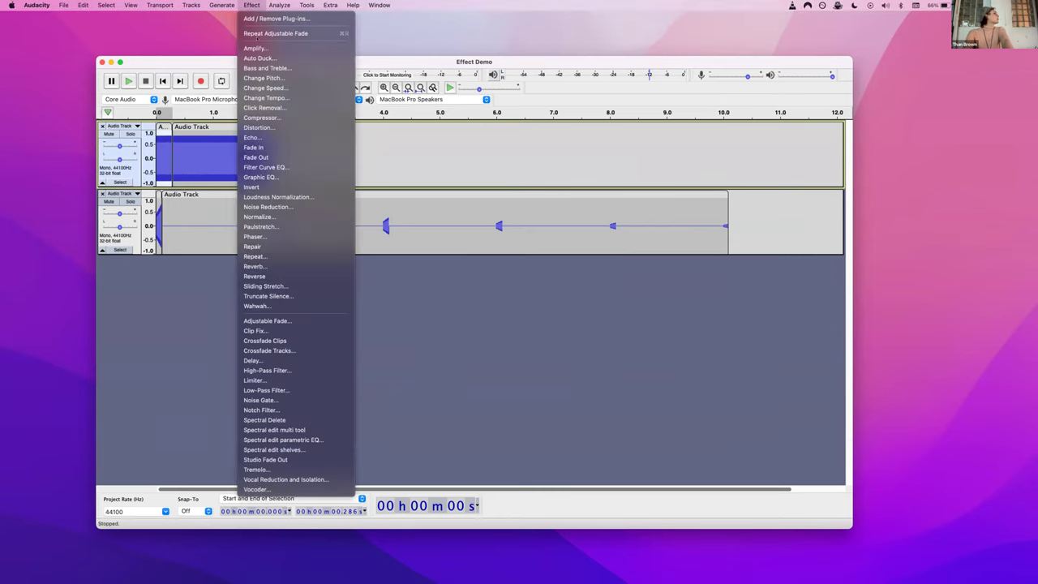
pyautogui.click(290, 378)
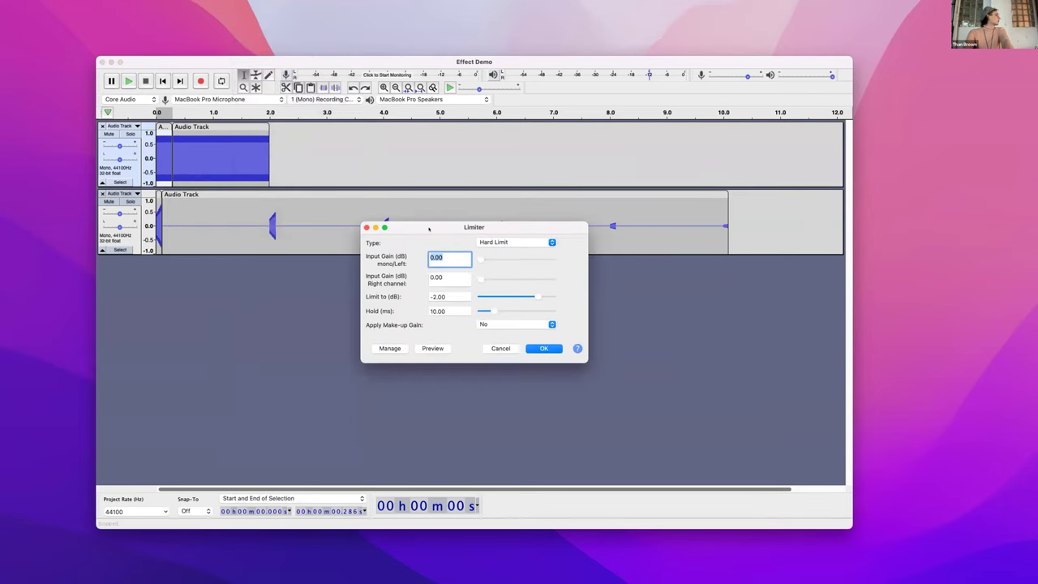
pyautogui.moveTo(429, 227); pyautogui.dragTo(422, 272)
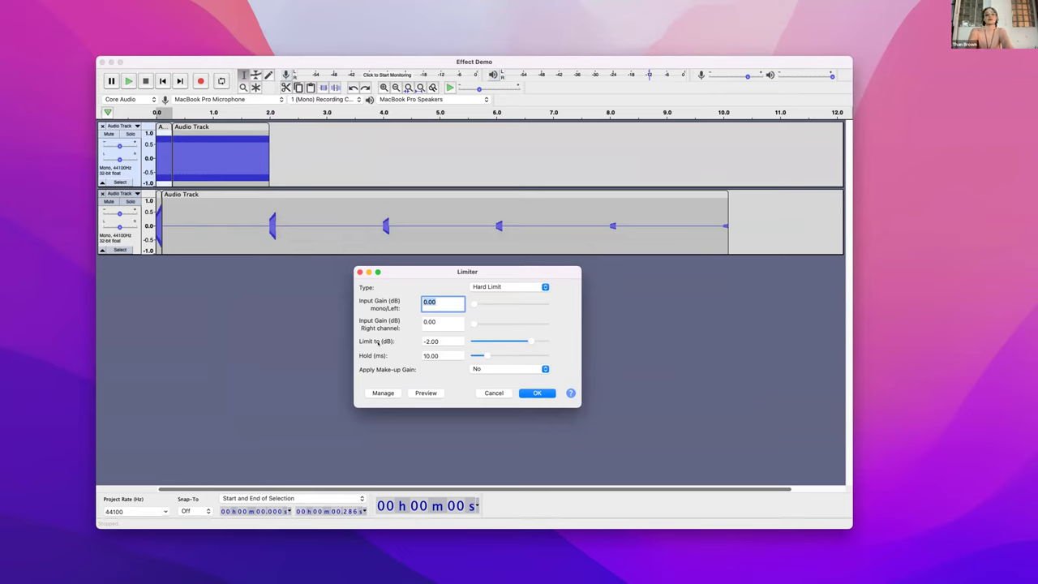
pyautogui.moveTo(413, 272); pyautogui.dragTo(415, 234)
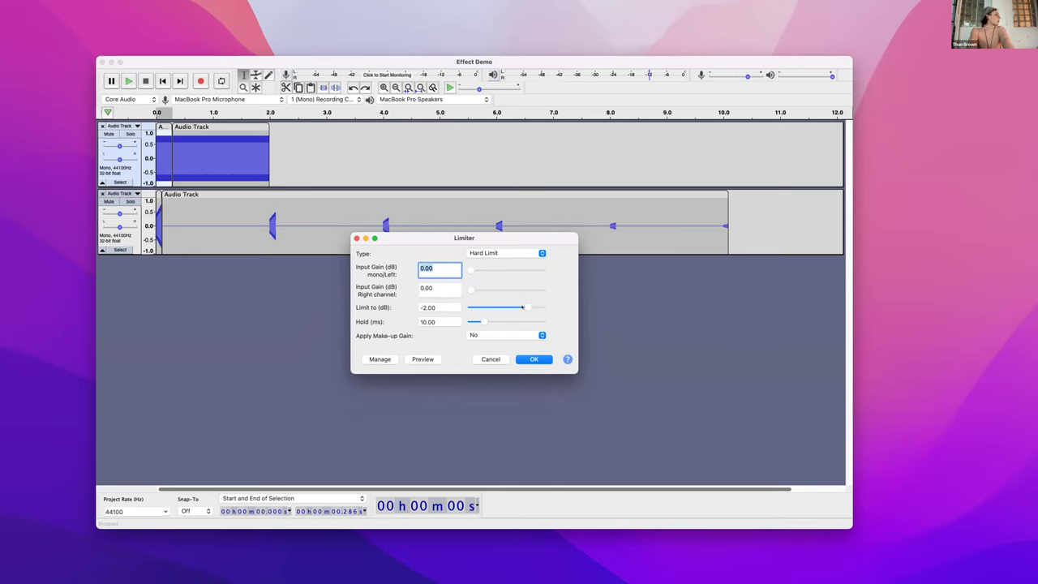
pyautogui.moveTo(528, 306); pyautogui.dragTo(516, 285)
pyautogui.click(543, 359)
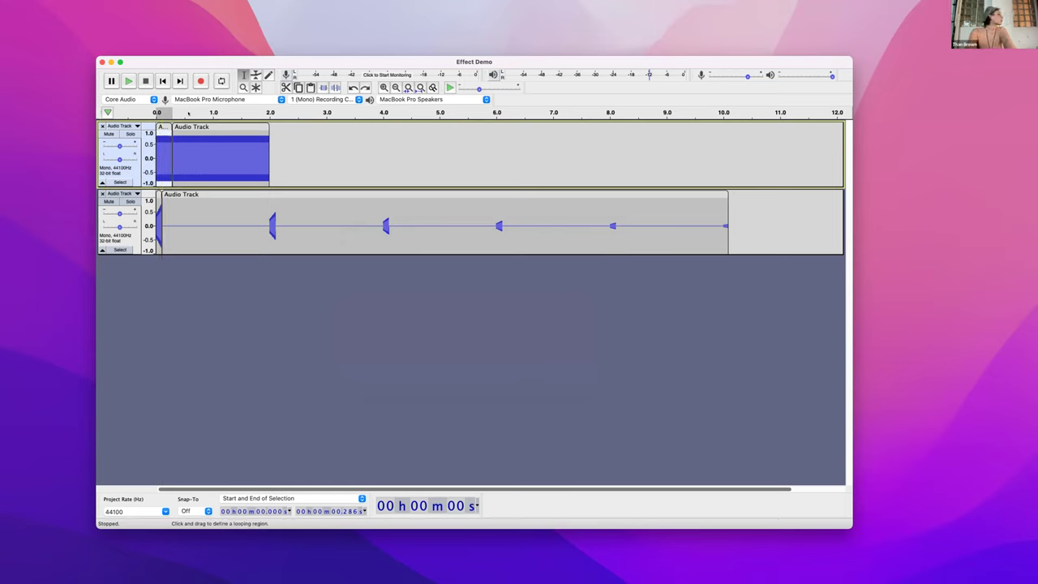
# - Play the project from near the start and lower the upper track's gain to about -6 dB
pyautogui.click(188, 114)
pyautogui.press('space')
pyautogui.moveTo(119, 145); pyautogui.dragTo(113, 144)
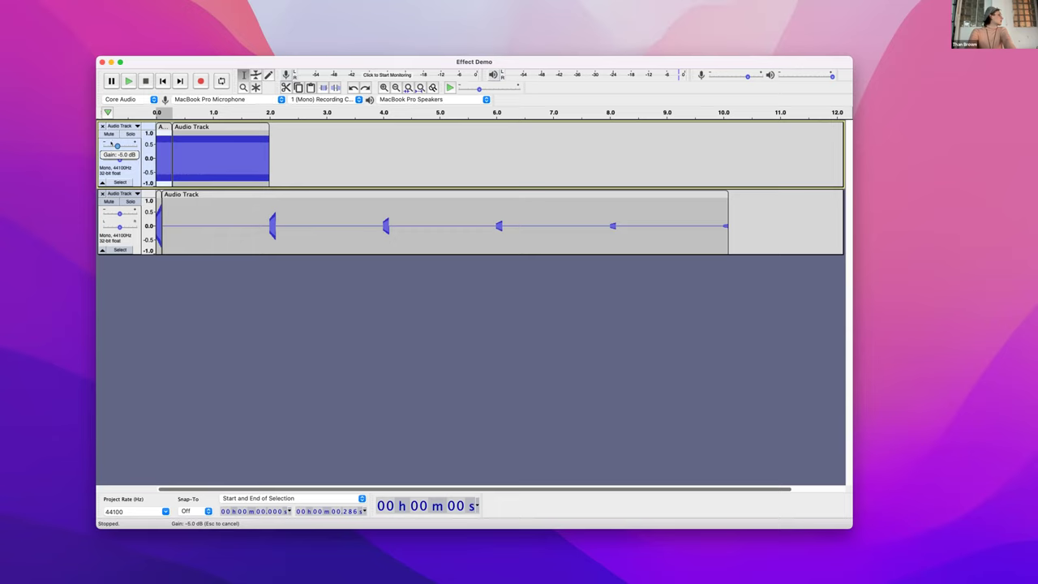
pyautogui.moveTo(113, 144); pyautogui.dragTo(115, 144)
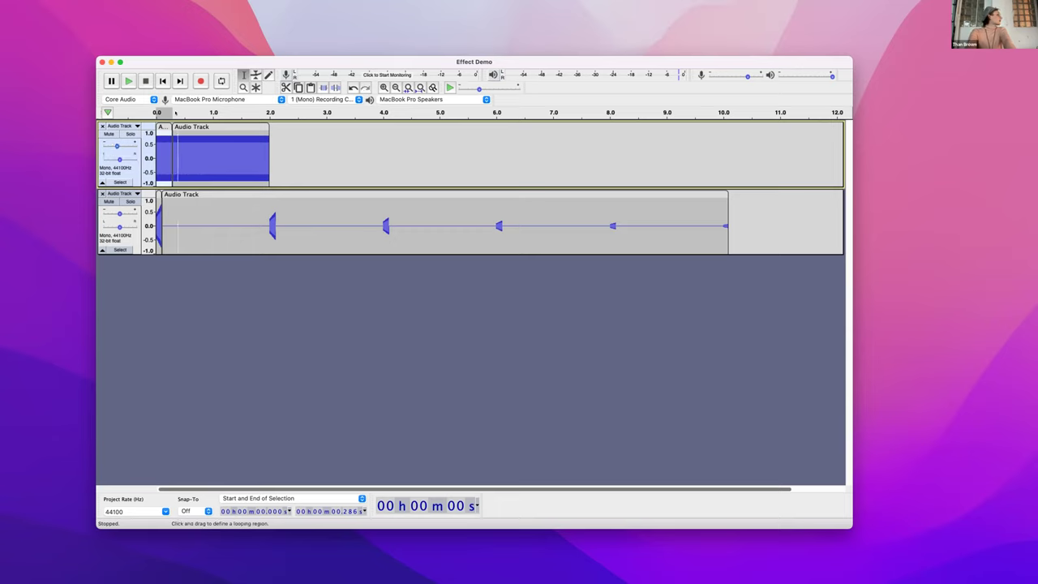
# - Play the tracks again from about 0.3 s, stop playback and reduce the upper track's gain slightly further
pyautogui.click(176, 113)
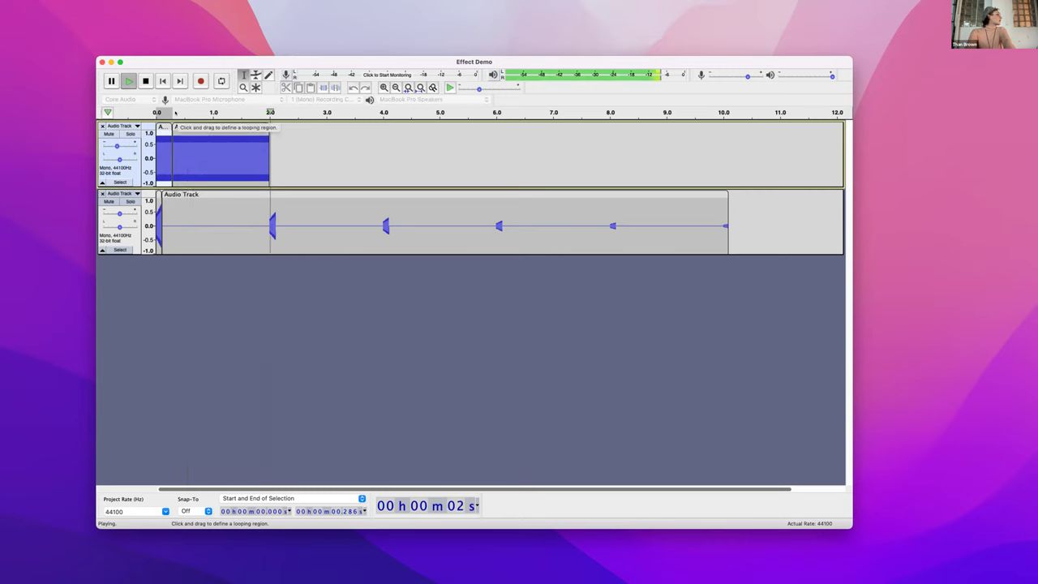
pyautogui.press('space')
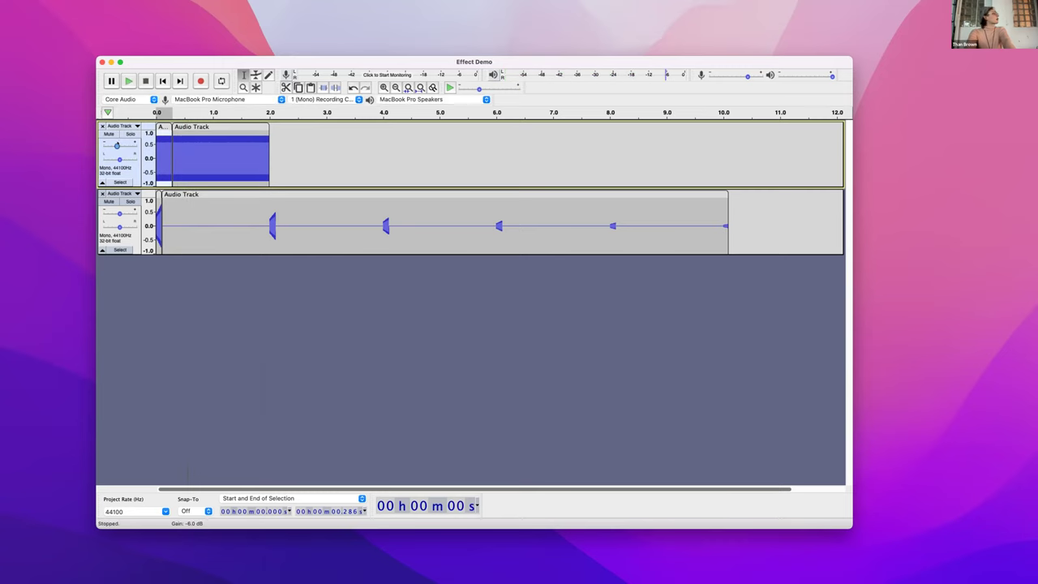
pyautogui.moveTo(117, 145); pyautogui.dragTo(116, 146)
# - Close the Effect Demo project without saving the changes
pyautogui.moveTo(248, 5)
pyautogui.moveTo(225, 60); pyautogui.dragTo(225, 60)
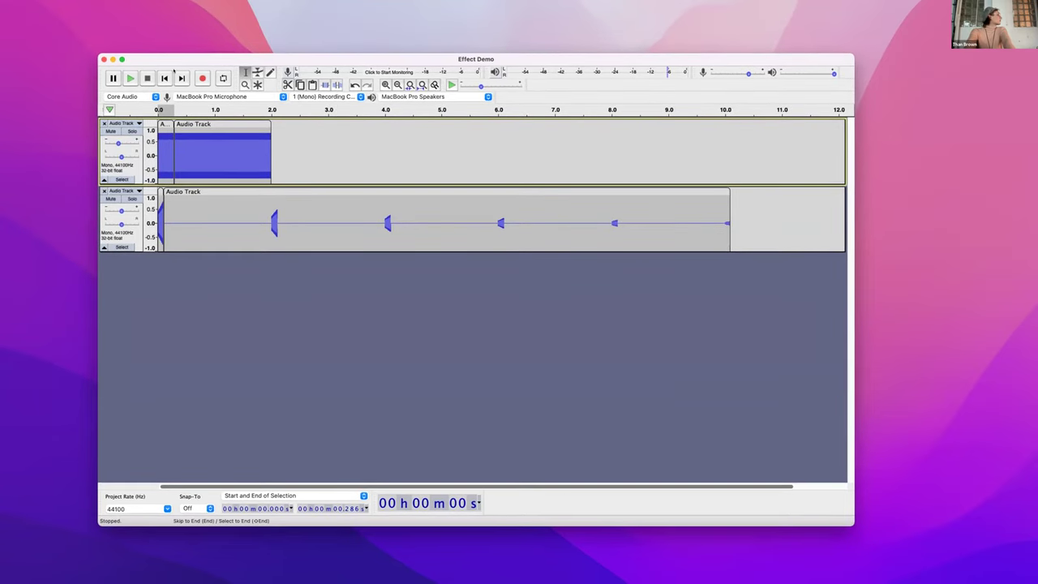
pyautogui.moveTo(168, 59); pyautogui.dragTo(167, 59)
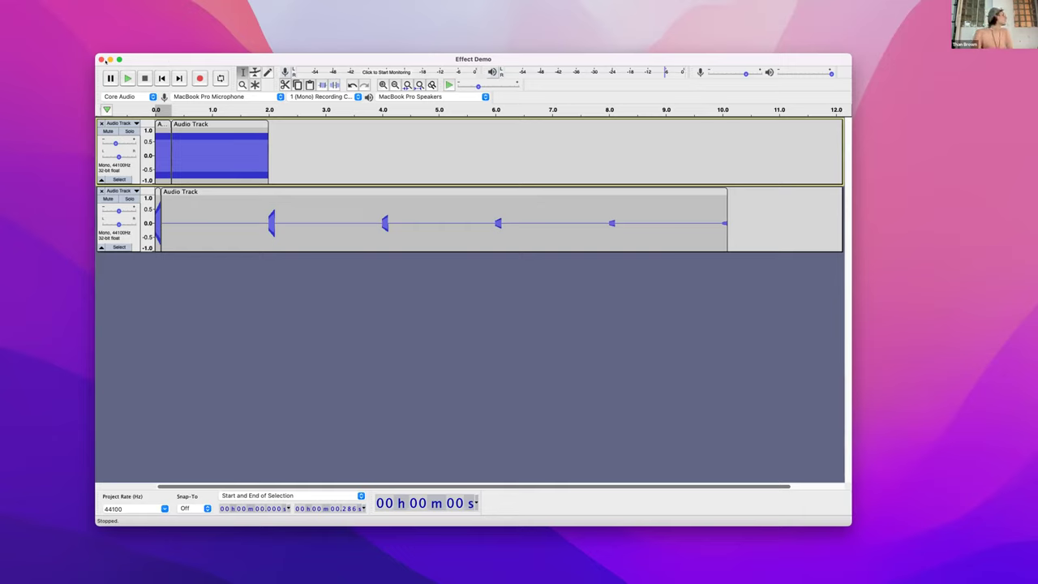
pyautogui.click(99, 59)
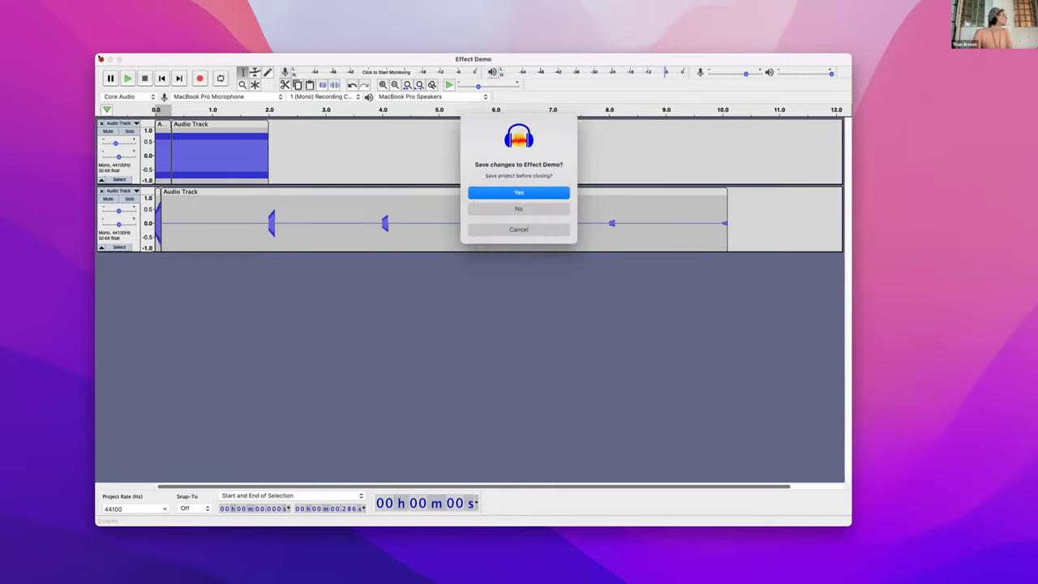
pyautogui.click(517, 209)
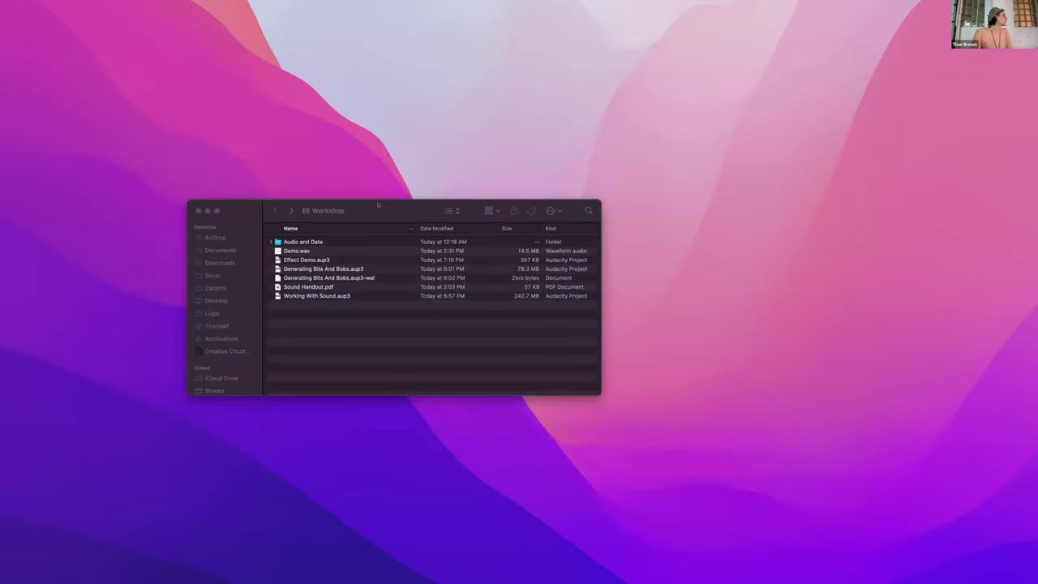
# - Move the EE Workshop folder window higher on the desktop and switch to an empty Audacity project window
pyautogui.moveTo(372, 206); pyautogui.dragTo(399, 158)
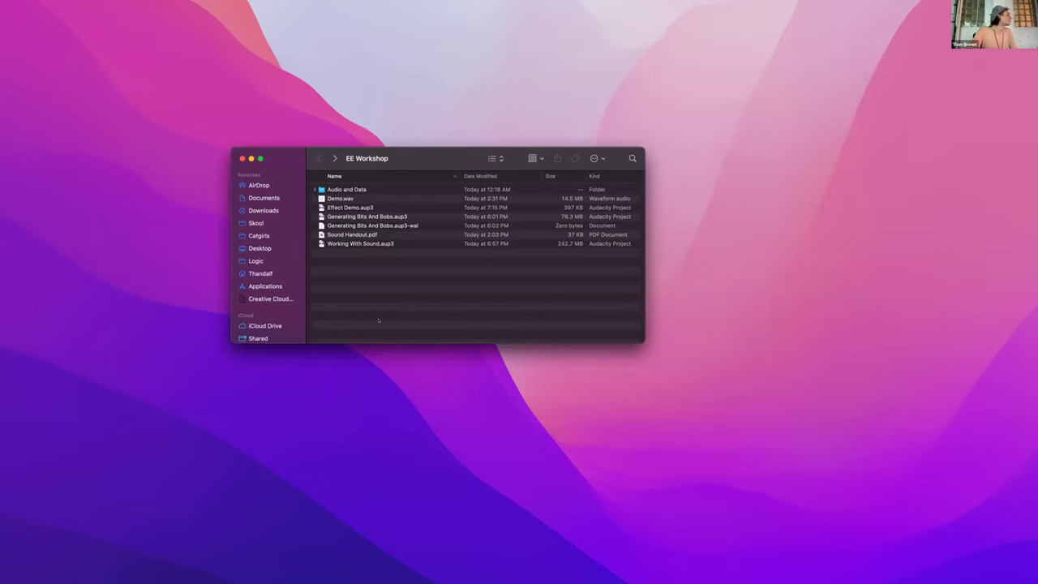
pyautogui.moveTo(381, 578)
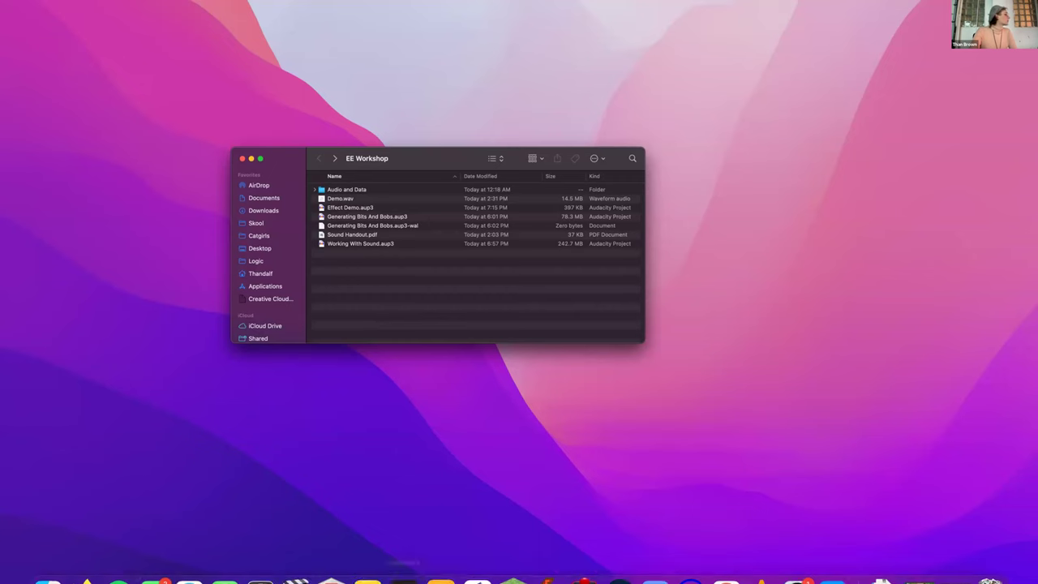
pyautogui.click(687, 568)
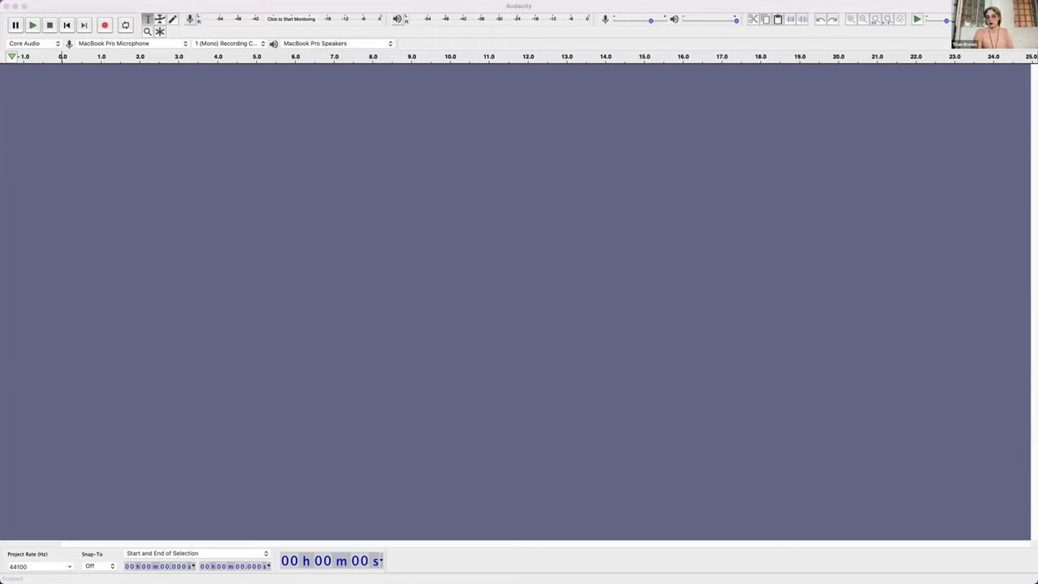
# - Switch to the EE Workshop folder in Finder and look through its files and the contents of the Audio and Data subfolder
pyautogui.press('super+Tab')
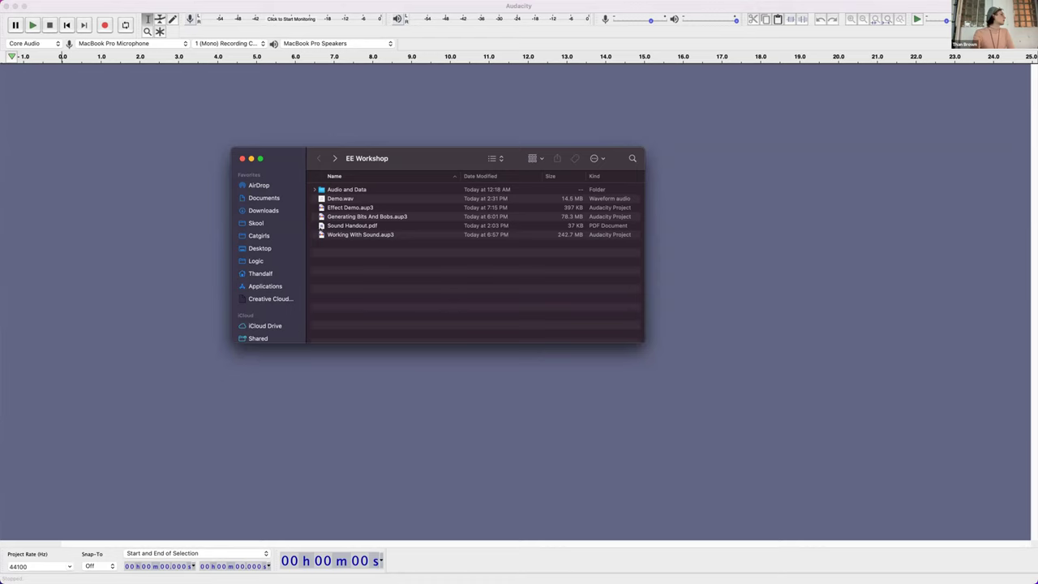
pyautogui.click(353, 234)
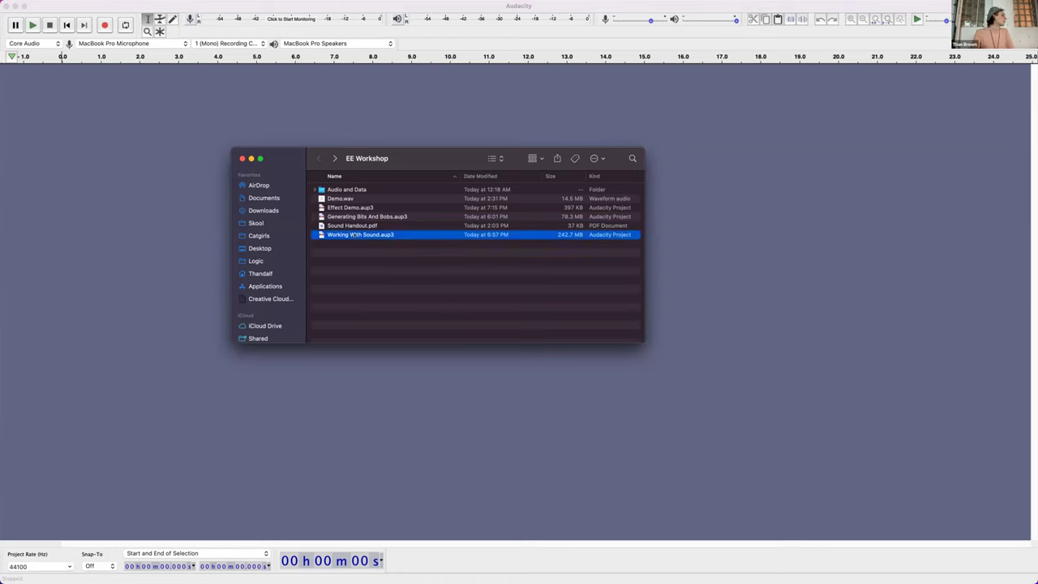
pyautogui.click(352, 226)
pyautogui.click(366, 216)
pyautogui.click(352, 226)
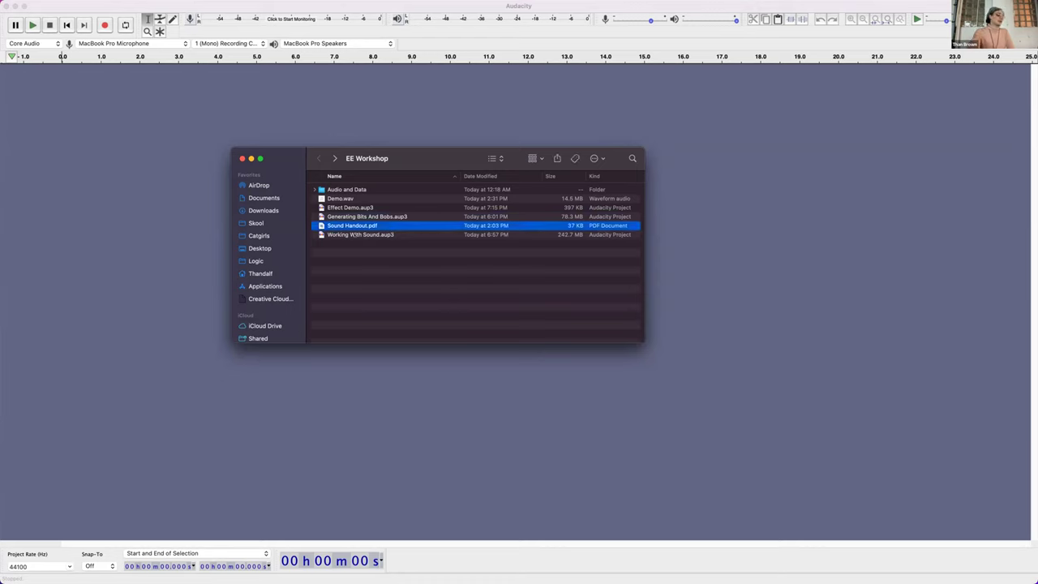
pyautogui.press('Up')
pyautogui.press('Up')
pyautogui.press('Up')
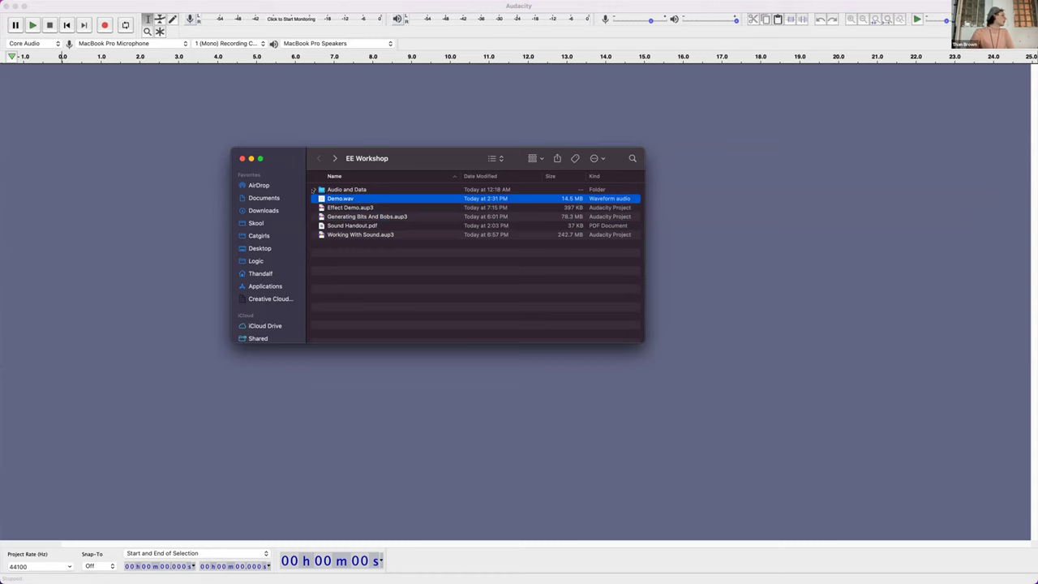
pyautogui.press('Up')
pyautogui.press('super+Down')
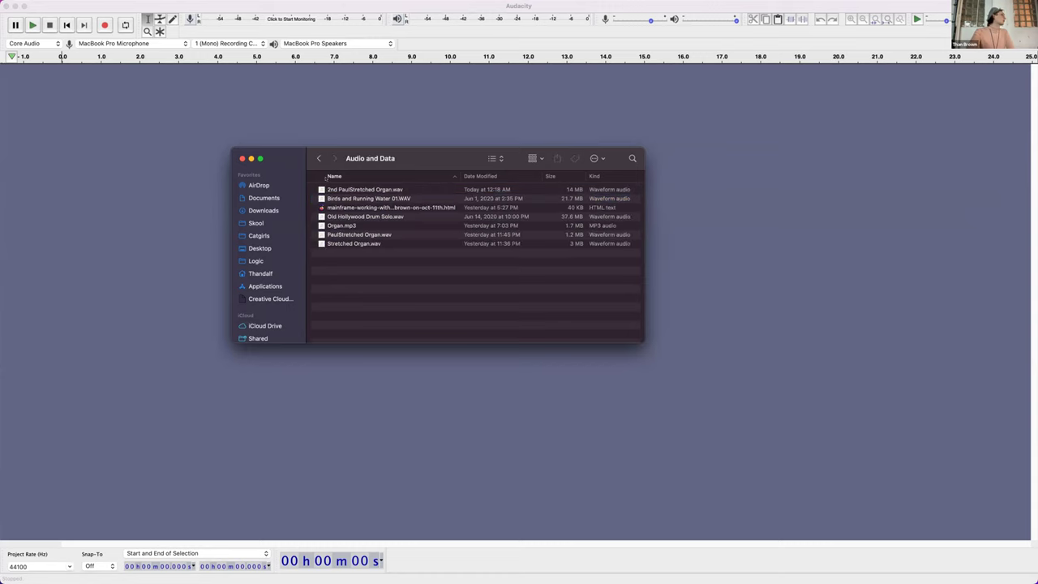
pyautogui.click(316, 159)
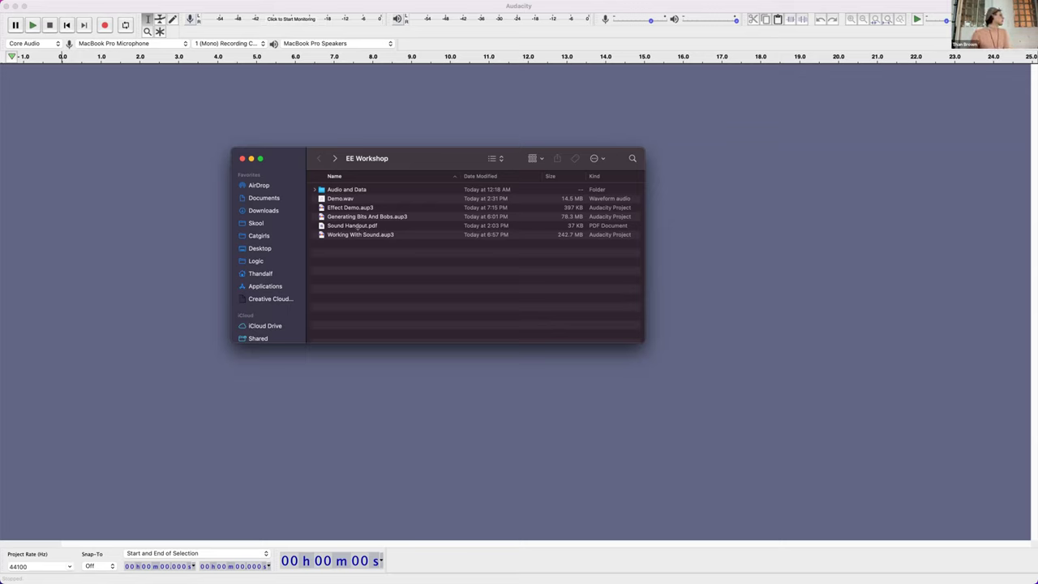
# - Rename the Working With Sound project file in the EE Workshop folder as Working With Sound 01.aup3
pyautogui.click(407, 234)
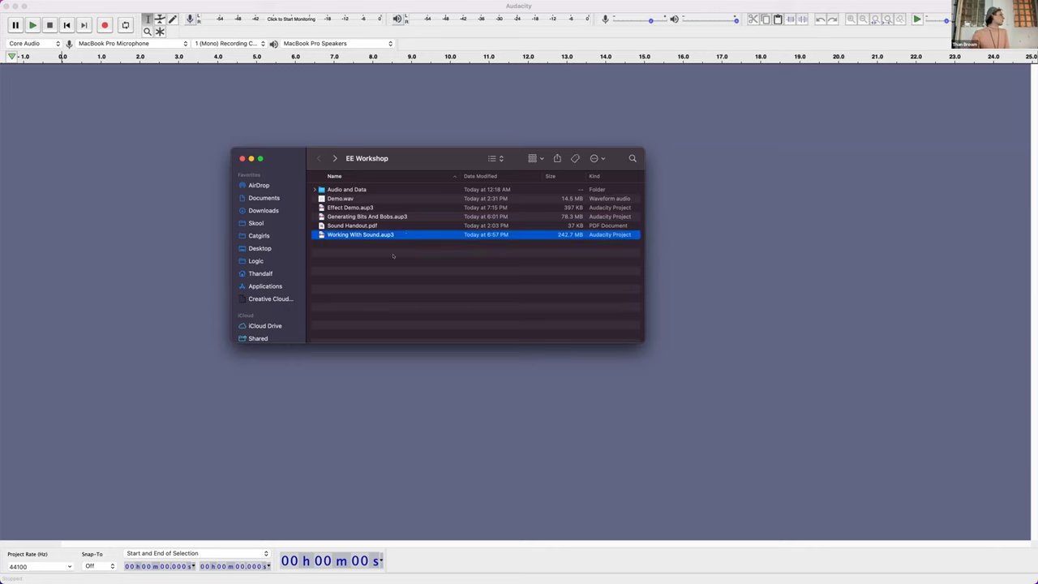
pyautogui.press('Return')
pyautogui.press('Right')
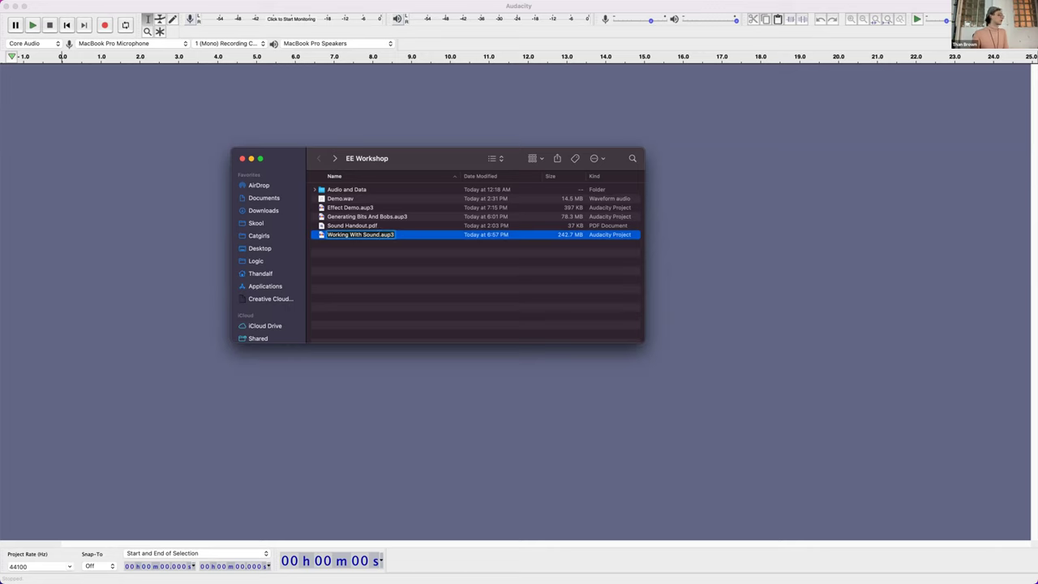
pyautogui.write('01')
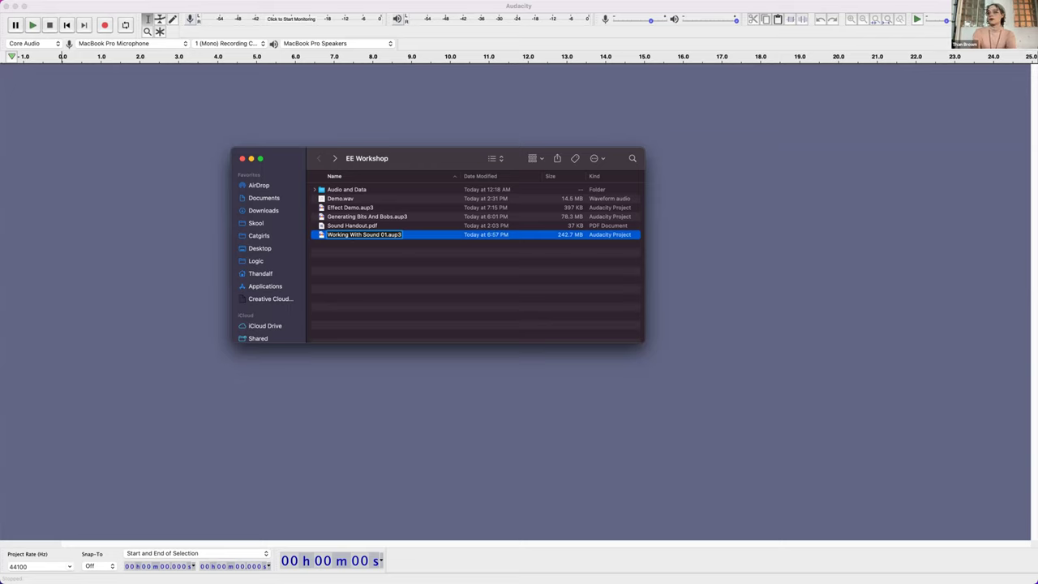
pyautogui.press('BackSpace')
pyautogui.press('BackSpace')
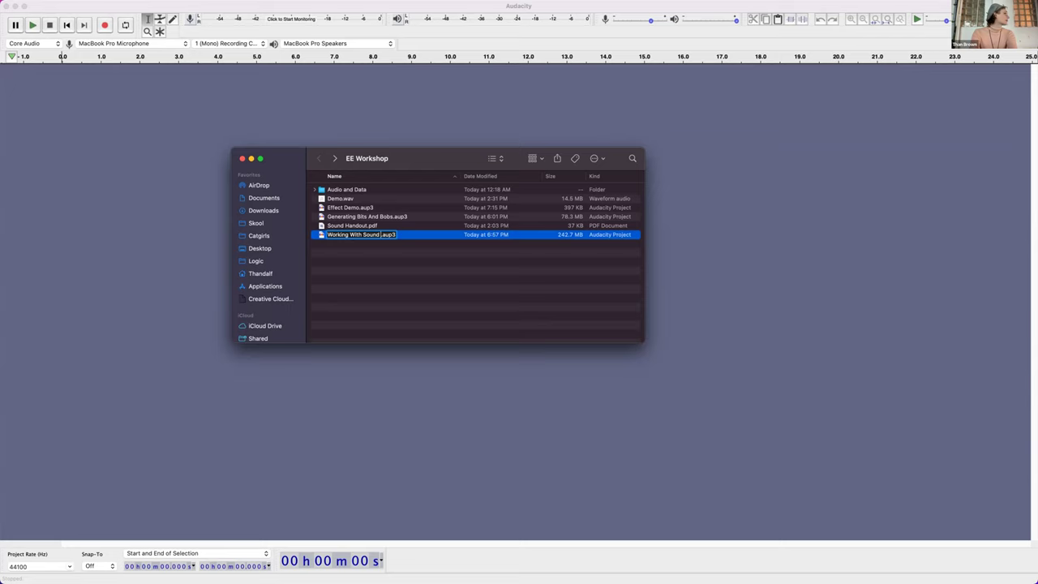
pyautogui.write('(')
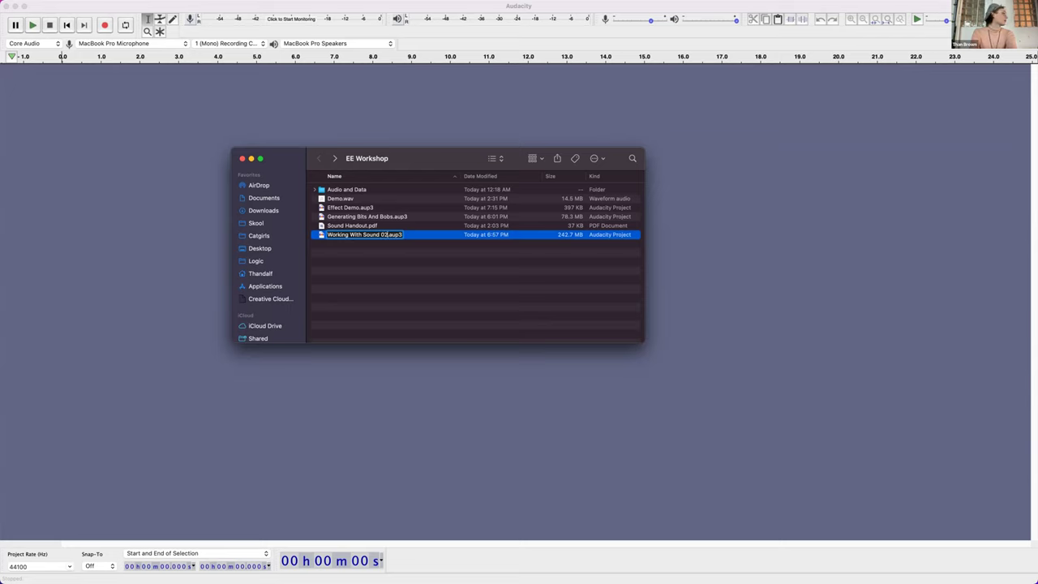
pyautogui.write('1')
pyautogui.press('Return')
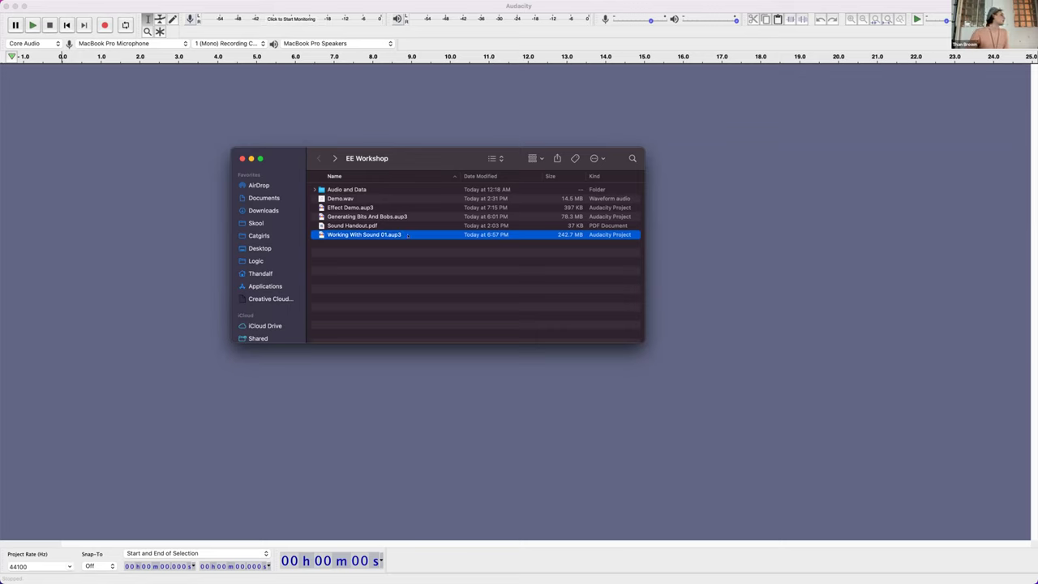
pyautogui.press('Up')
pyautogui.press('Down')
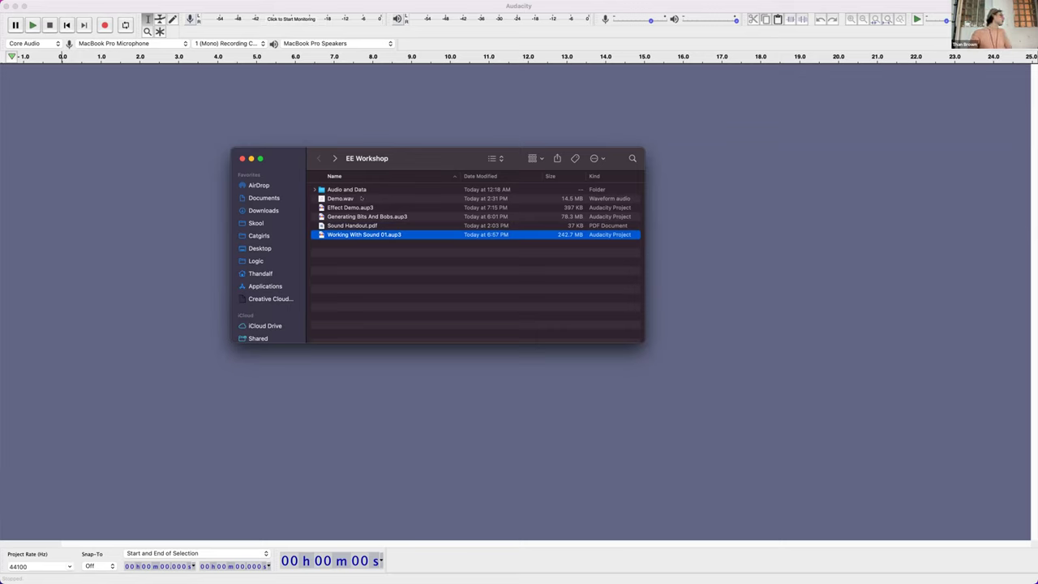
# - Preview Demo.wav in the EE Workshop folder, close the preview and switch back to the empty Audacity project
pyautogui.click(362, 198)
pyautogui.press('space')
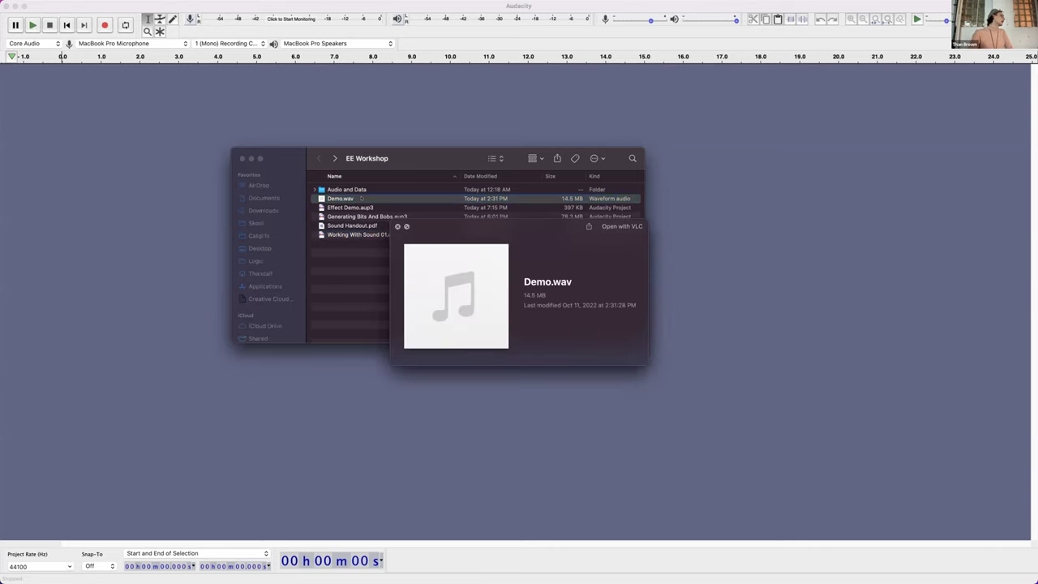
pyautogui.press('space')
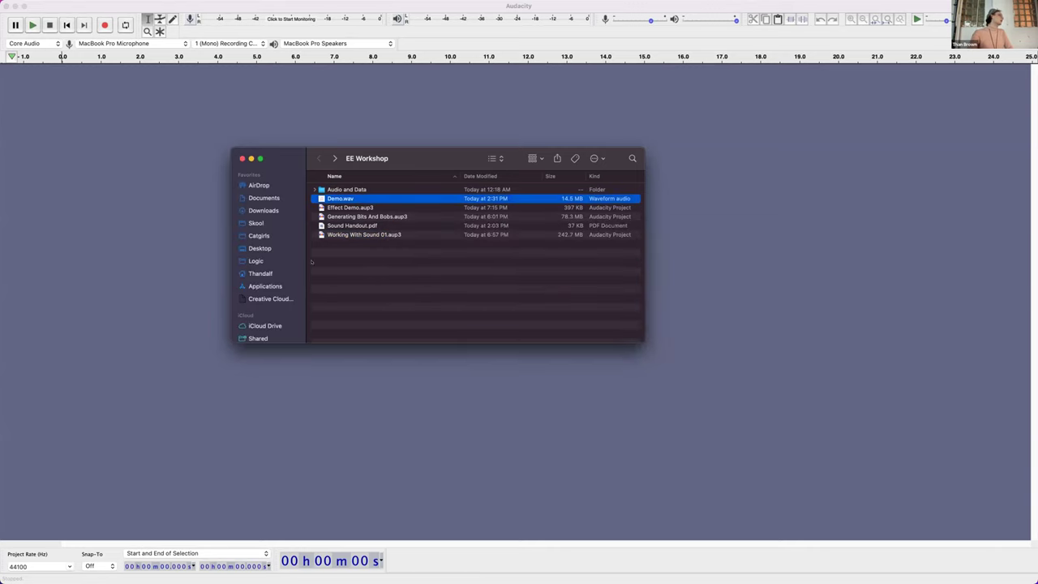
pyautogui.click(210, 226)
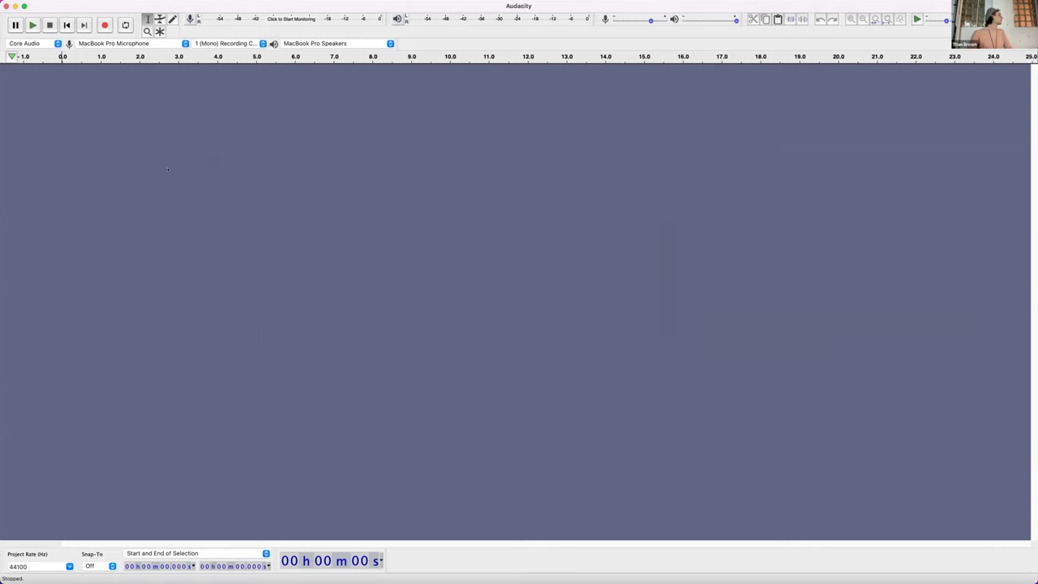
# - Look over Audacity's file commands, including the import choices for audio, labels, MIDI and raw data, without choosing any
pyautogui.click(64, 5)
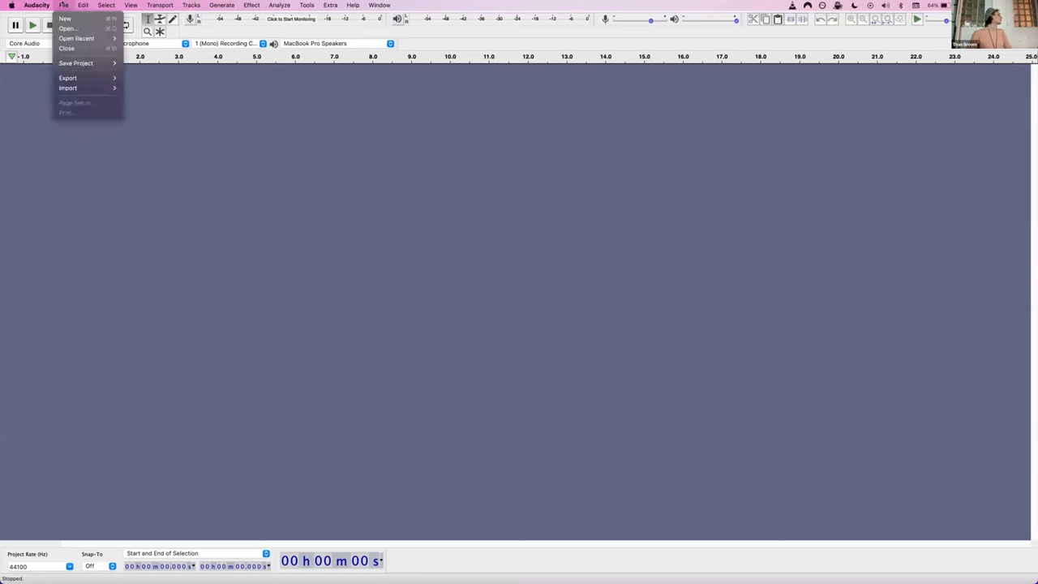
pyautogui.moveTo(83, 78)
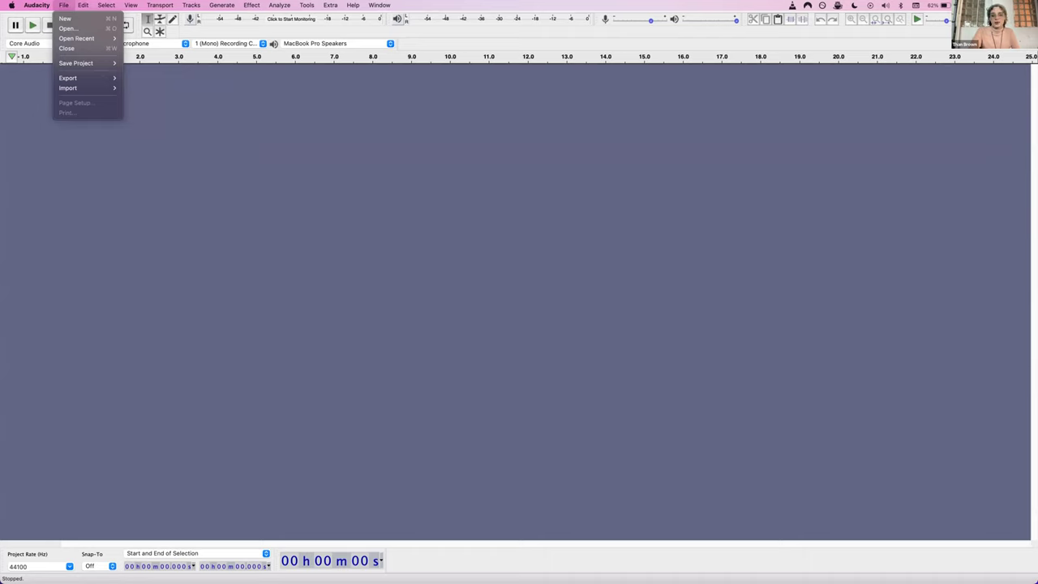
pyautogui.press('Escape')
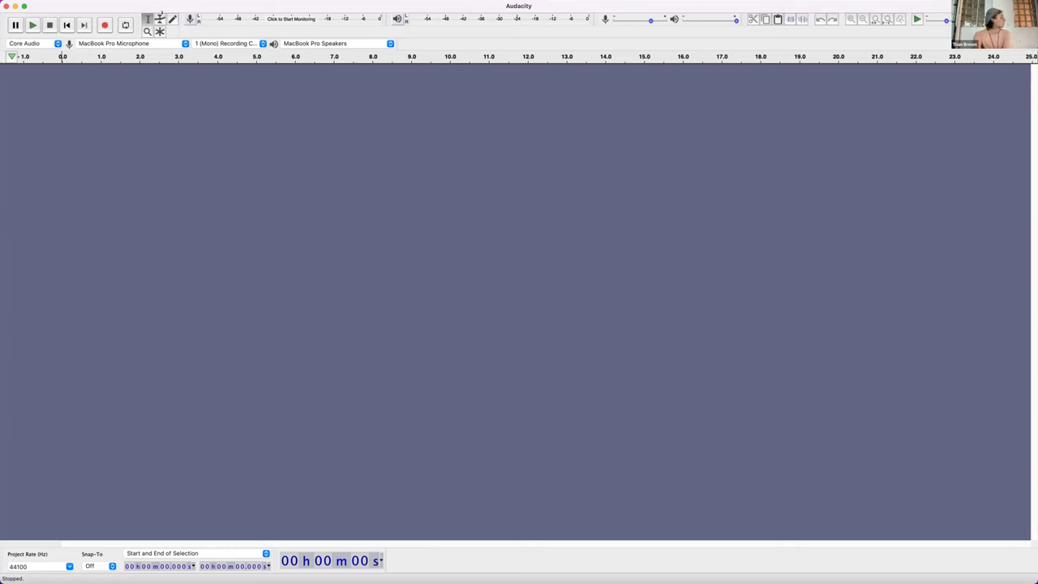
pyautogui.moveTo(111, 5)
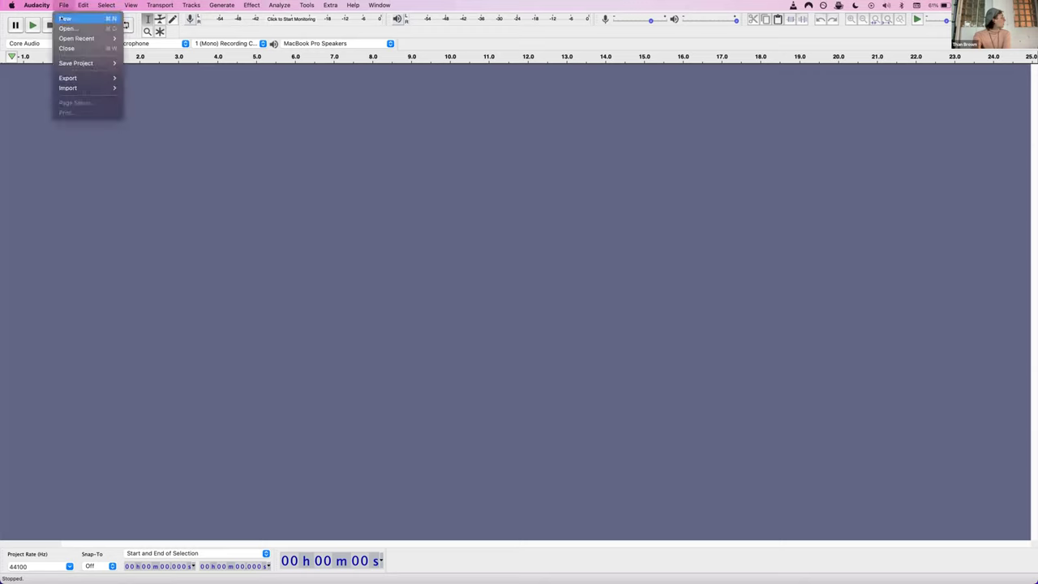
pyautogui.moveTo(68, 87)
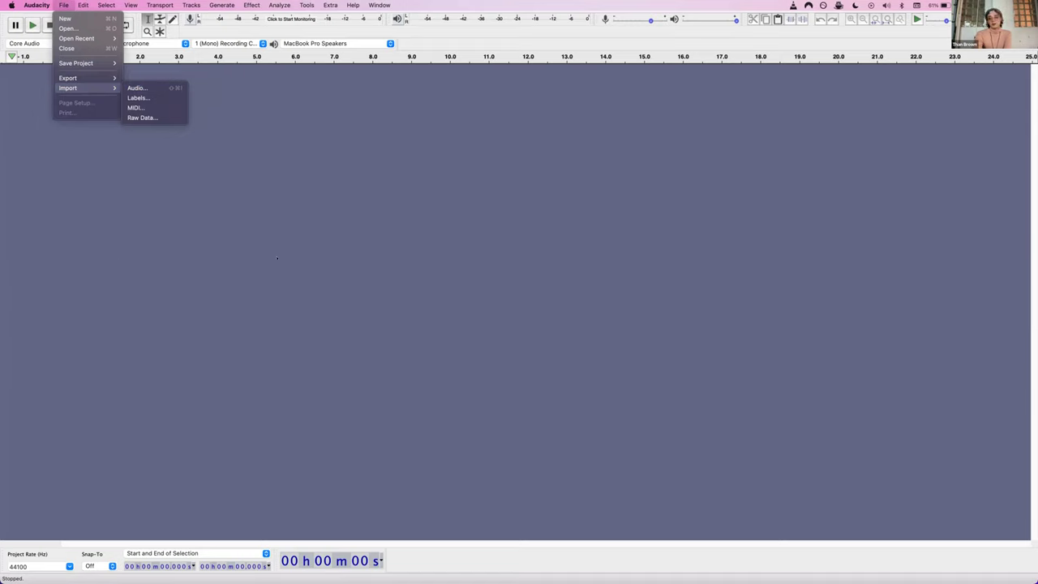
pyautogui.click(214, 255)
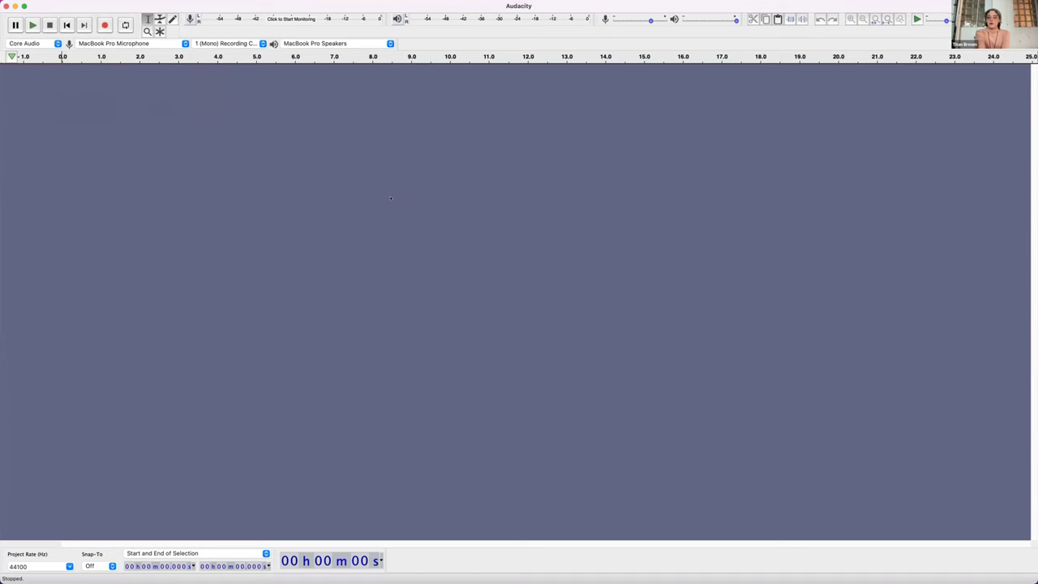
# - Switch to the EE Workshop folder in Finder and open Sound Handout.pdf
pyautogui.moveTo(378, 572)
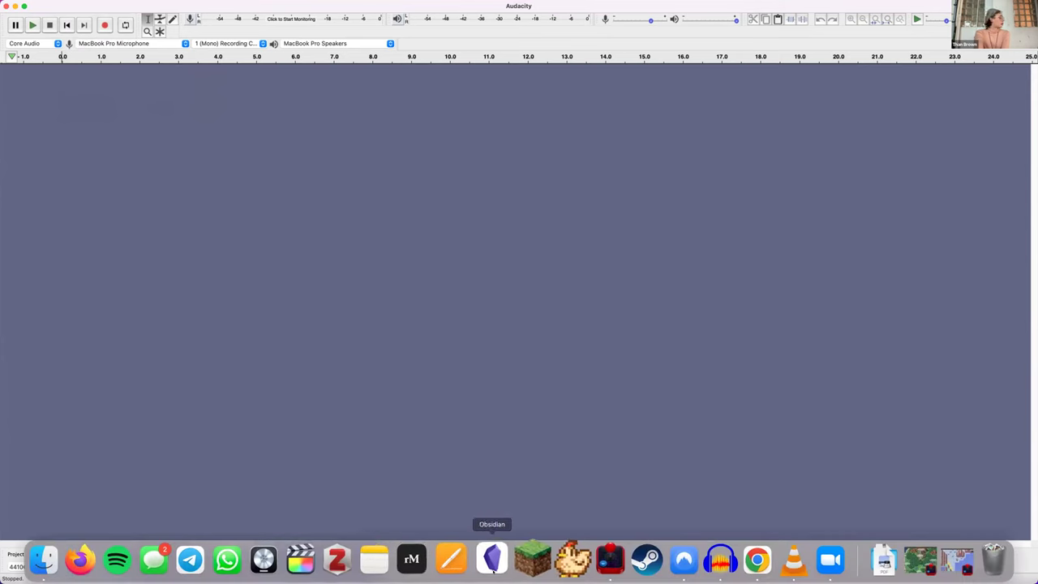
pyautogui.click(50, 564)
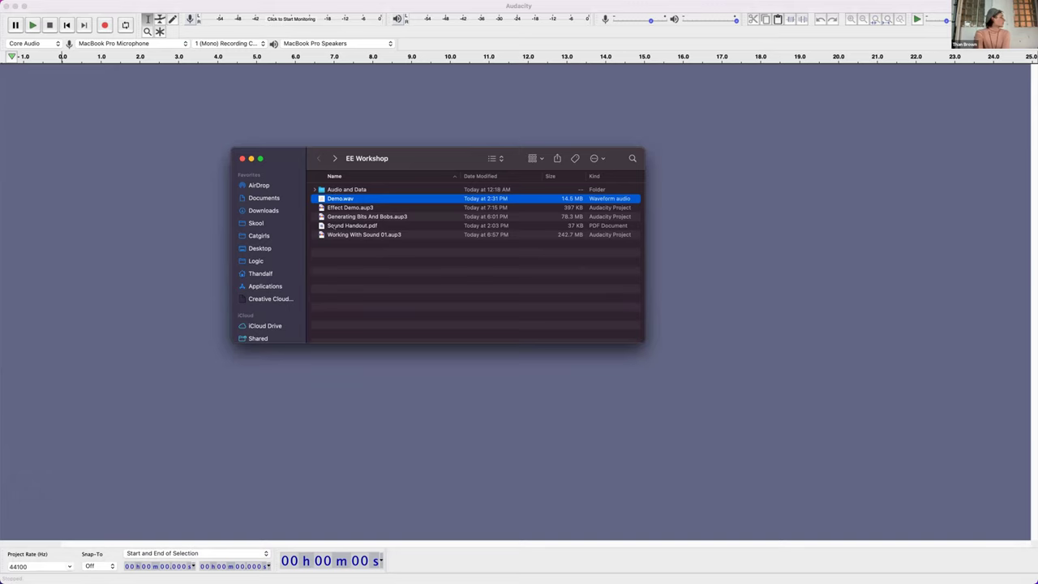
pyautogui.click(332, 225)
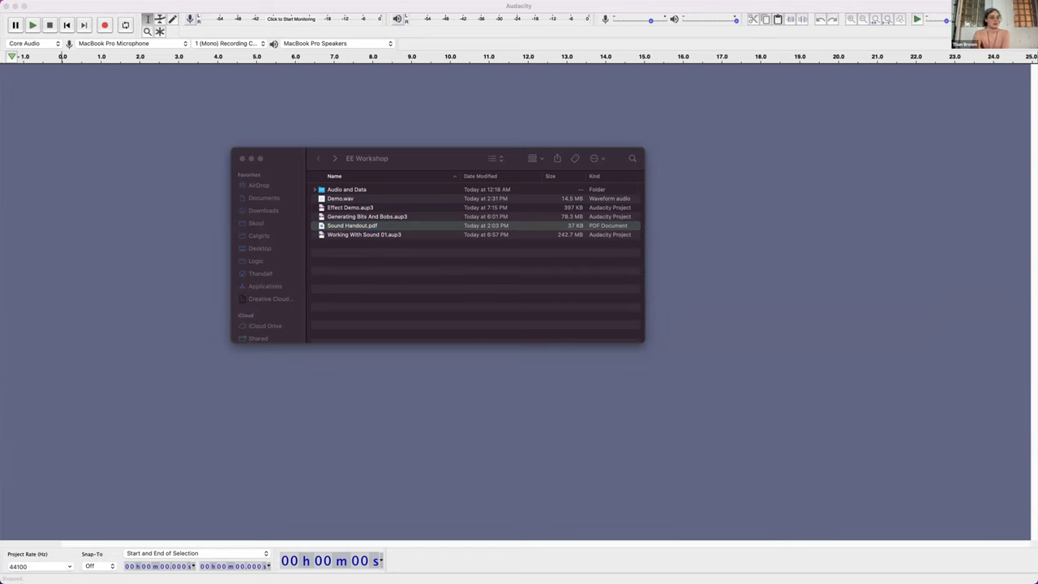
pyautogui.press('super+o')
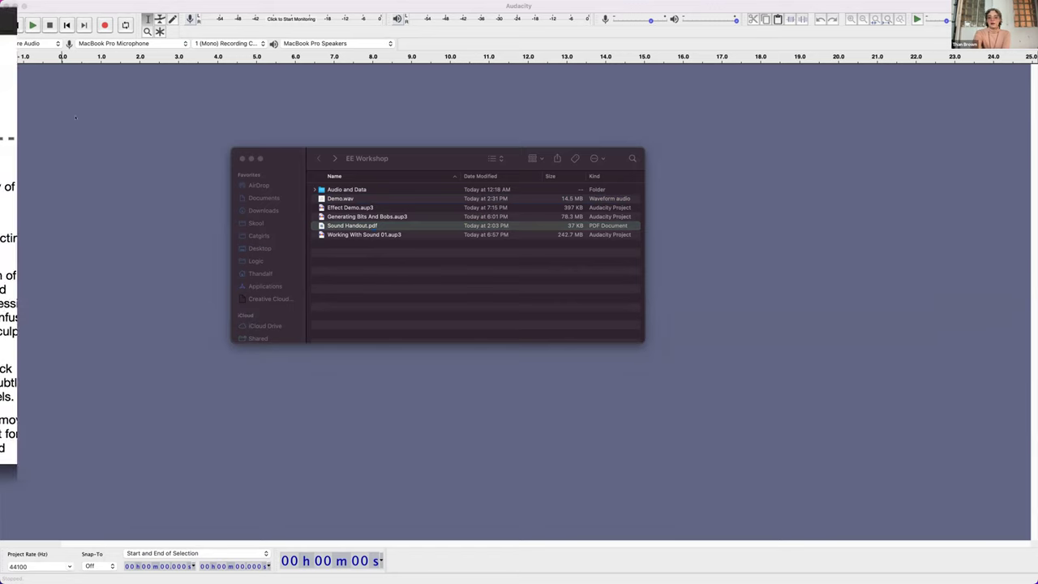
# - Read through the handout's tips, places to get audio and key effects, and enlarge its window to show the whole page
pyautogui.scroll(-3, 486, 284)
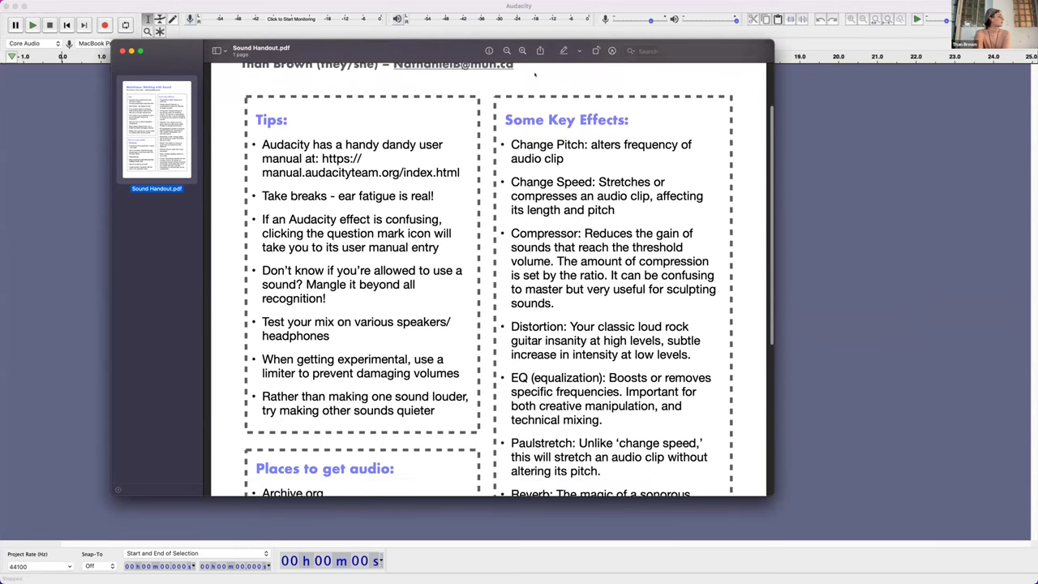
pyautogui.scroll(-6, 502, 210)
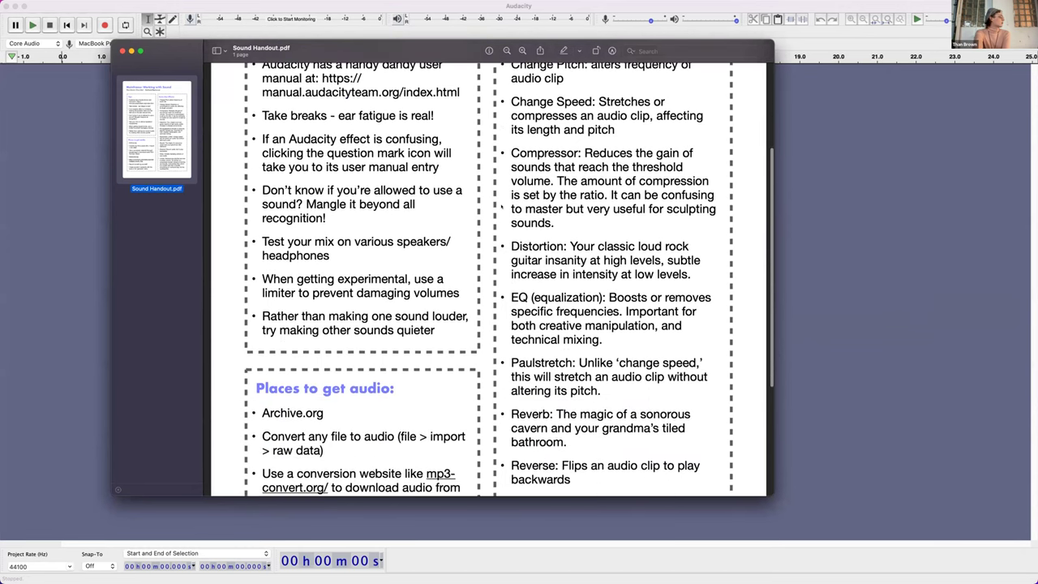
pyautogui.scroll(-5, 501, 207)
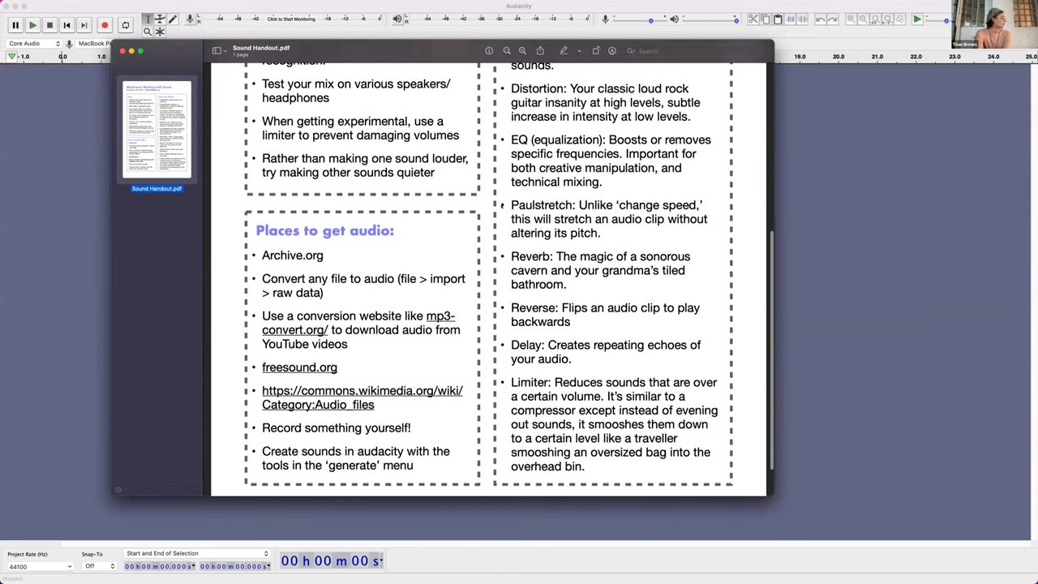
pyautogui.scroll(-1, 343, 221)
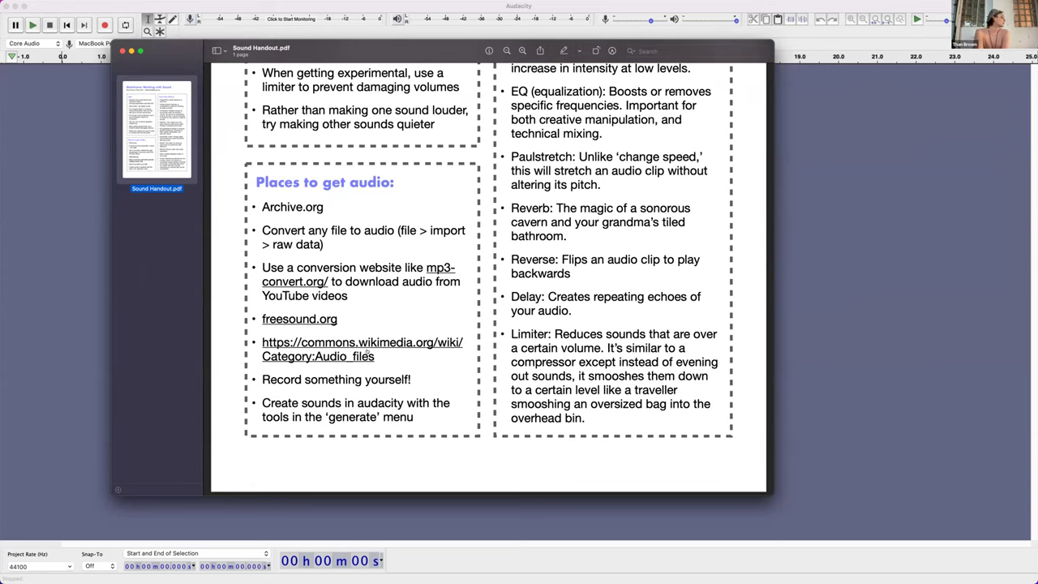
pyautogui.scroll(-5, 386, 391)
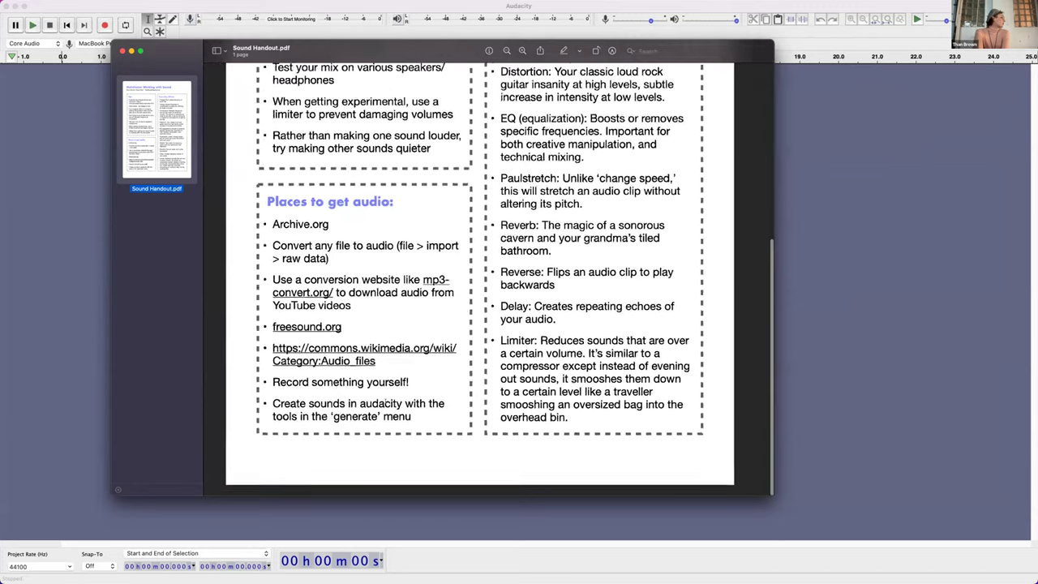
pyautogui.scroll(3, 376, 395)
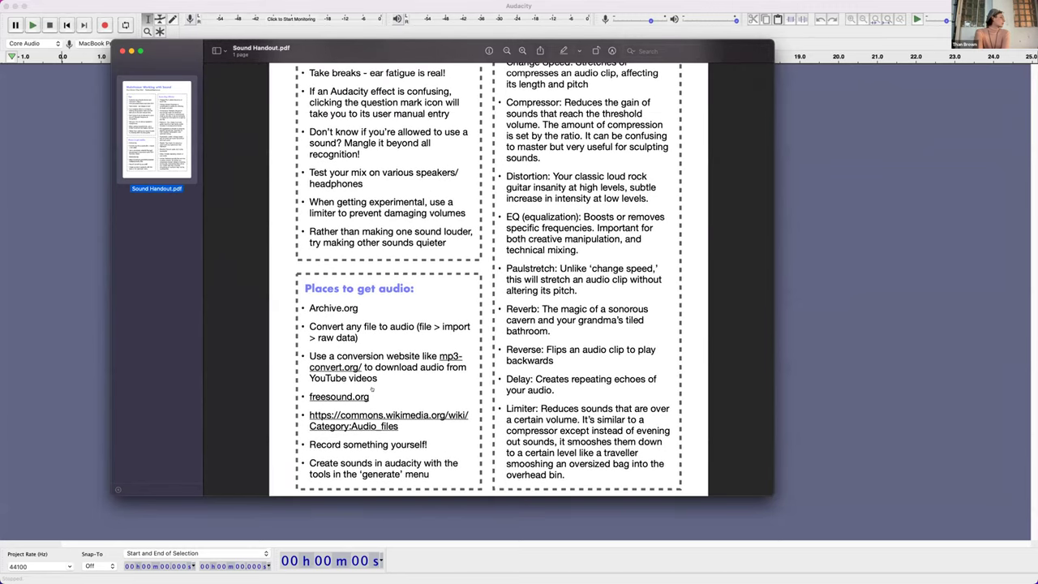
pyautogui.scroll(-5, 373, 390)
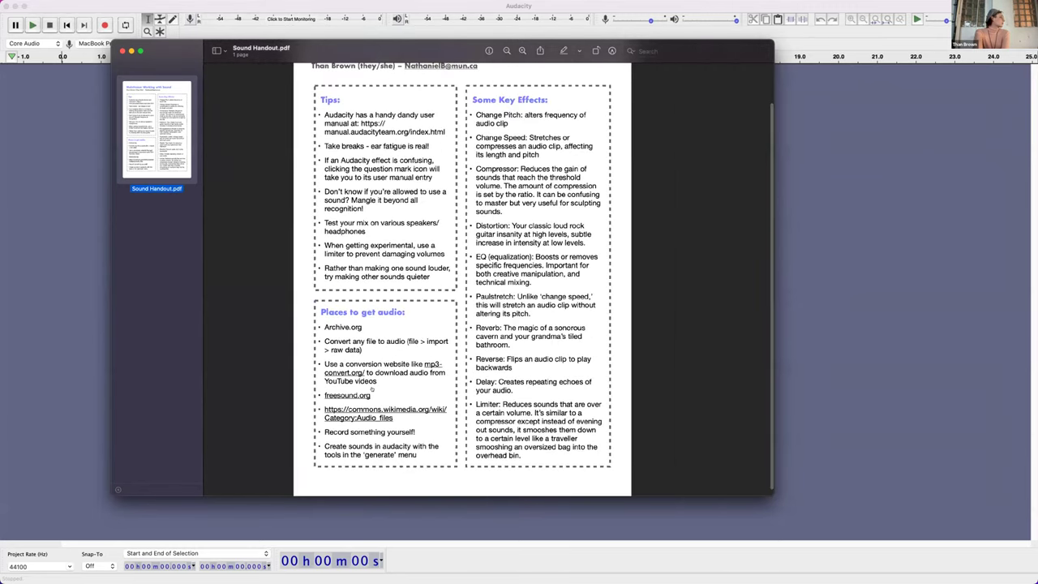
pyautogui.scroll(5, 373, 390)
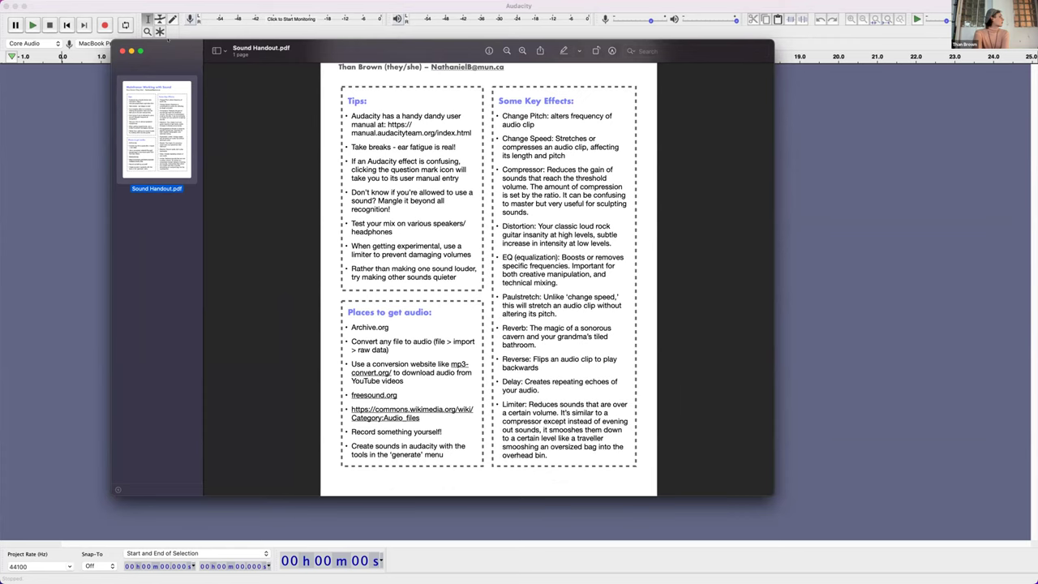
pyautogui.click(140, 50)
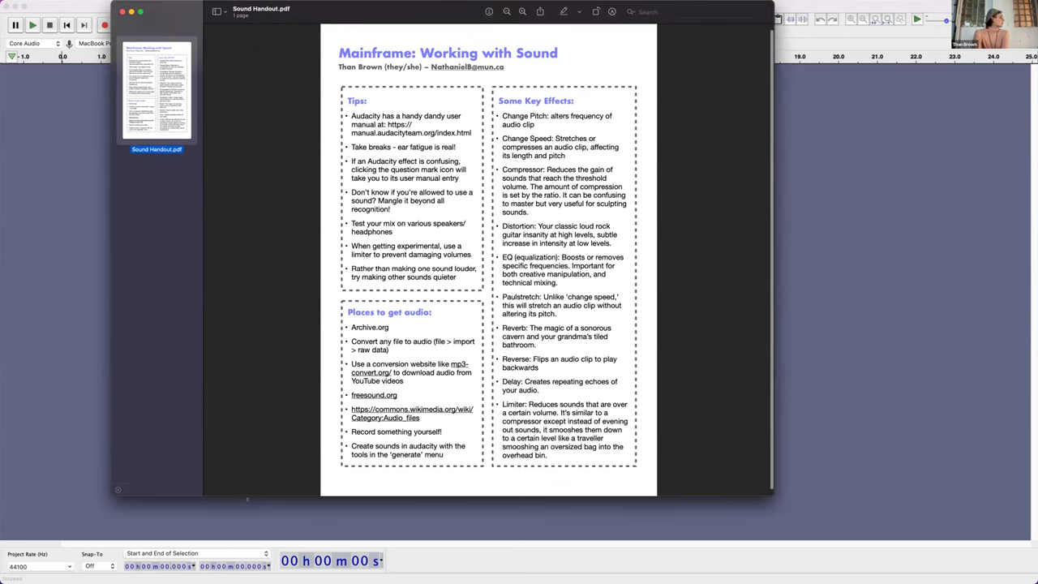
# - Make the Sound Handout window taller and magnify its page for easier reading
pyautogui.moveTo(248, 497); pyautogui.dragTo(263, 566)
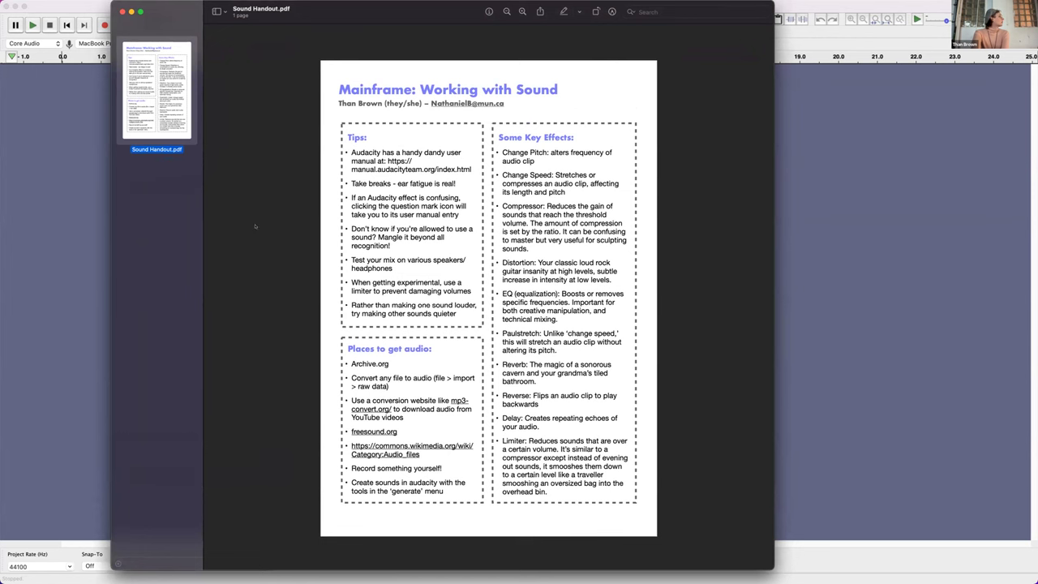
pyautogui.scroll(3, 254, 226)
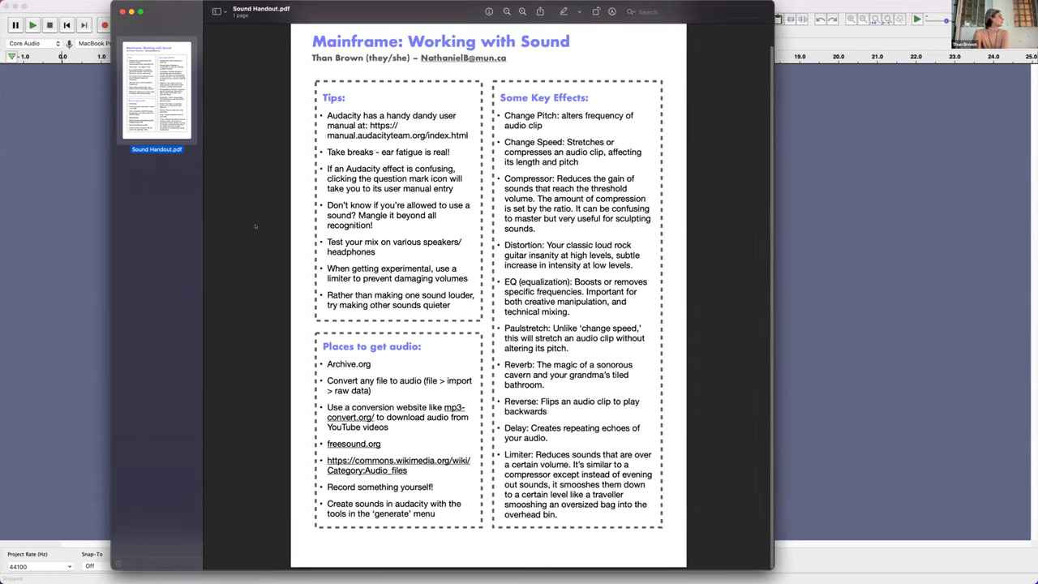
pyautogui.scroll(1, 255, 226)
pyautogui.scroll(1, 254, 226)
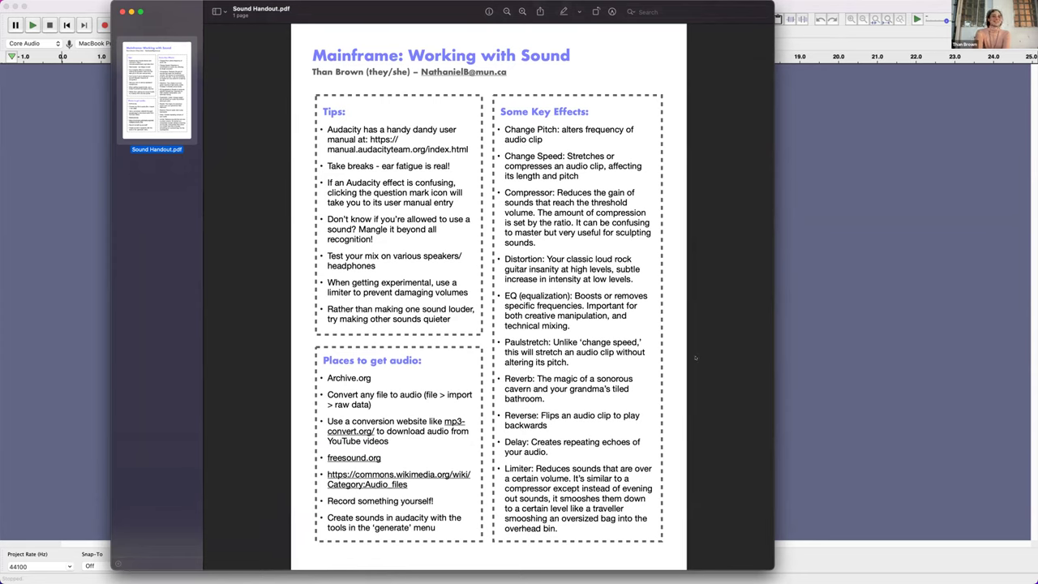
# - Bring Sound Handout.pdf back in front of Audacity and quit the PDF viewer
pyautogui.click(824, 208)
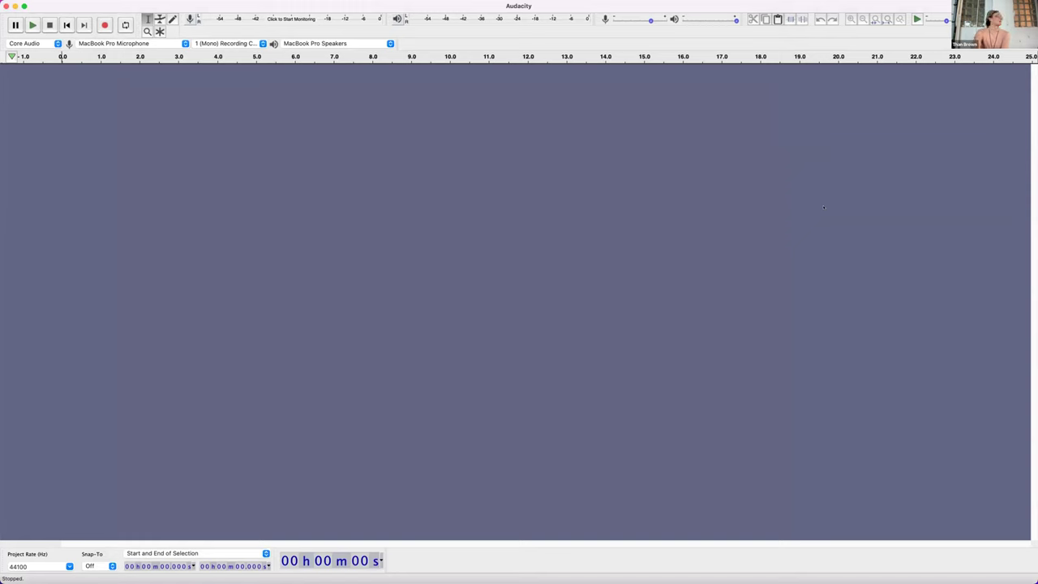
pyautogui.moveTo(723, 558)
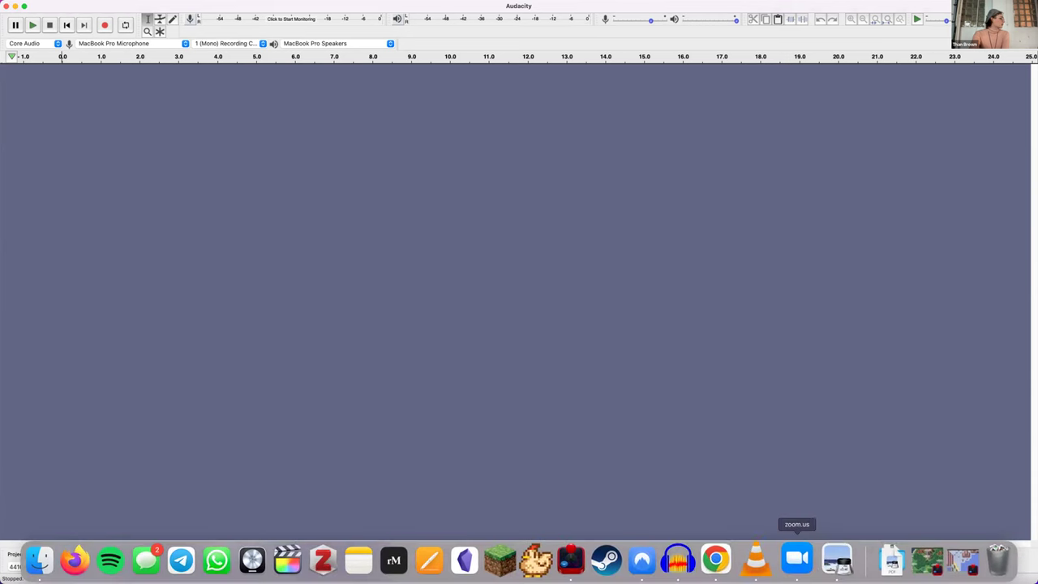
pyautogui.click(829, 558)
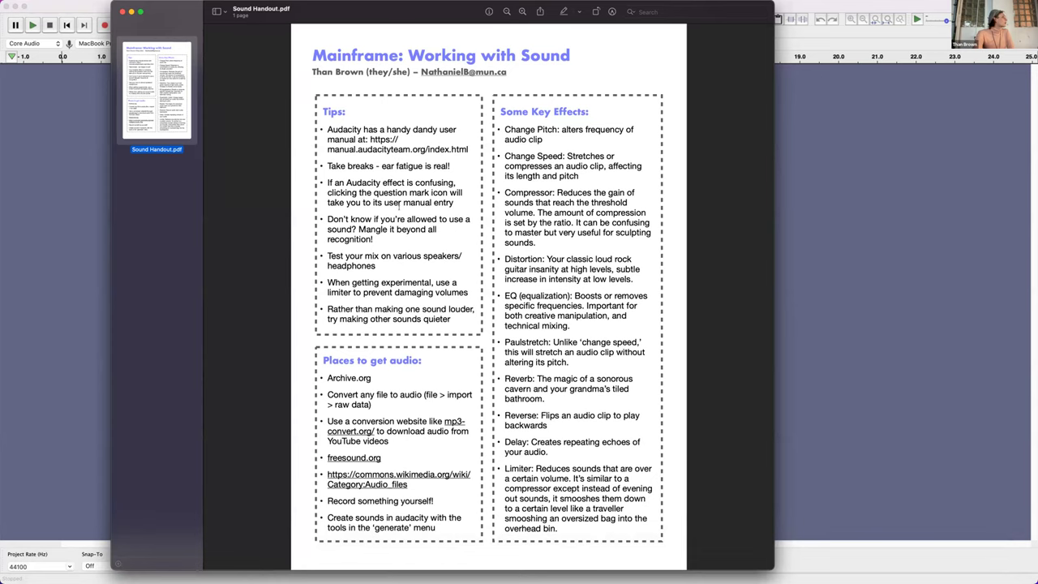
pyautogui.press('super+q')
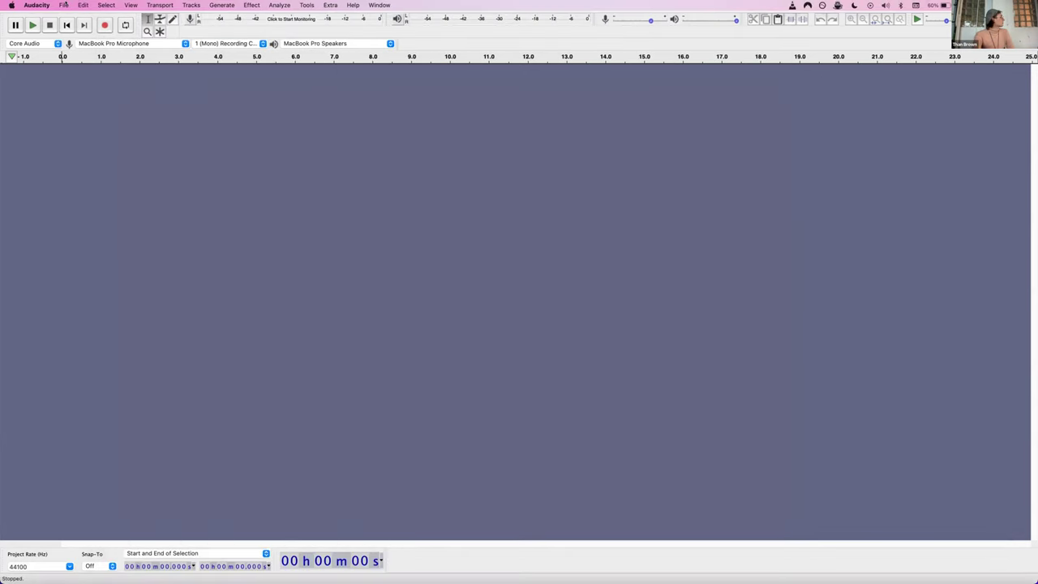
pyautogui.click(63, 5)
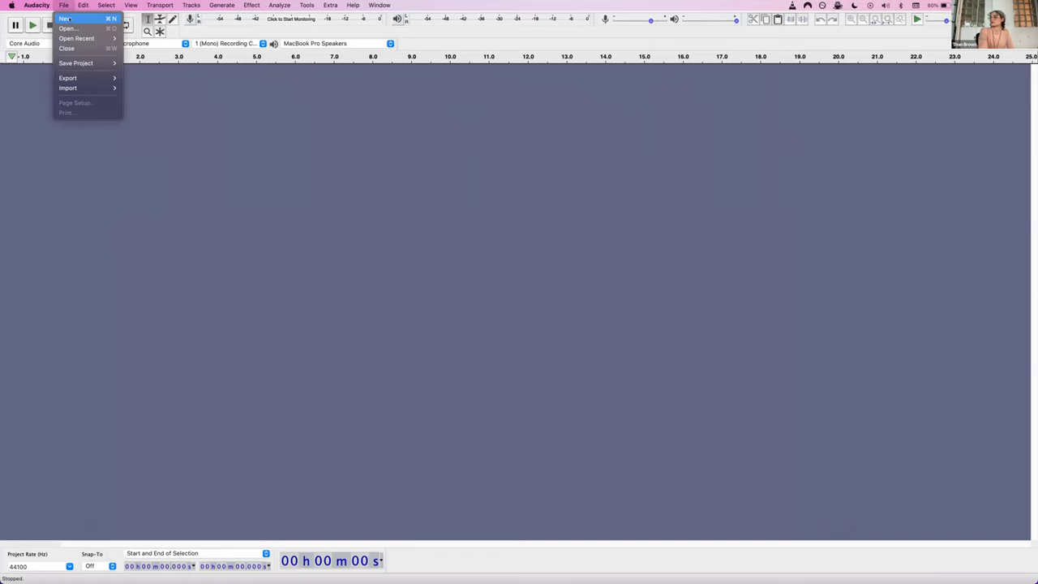
pyautogui.click(68, 5)
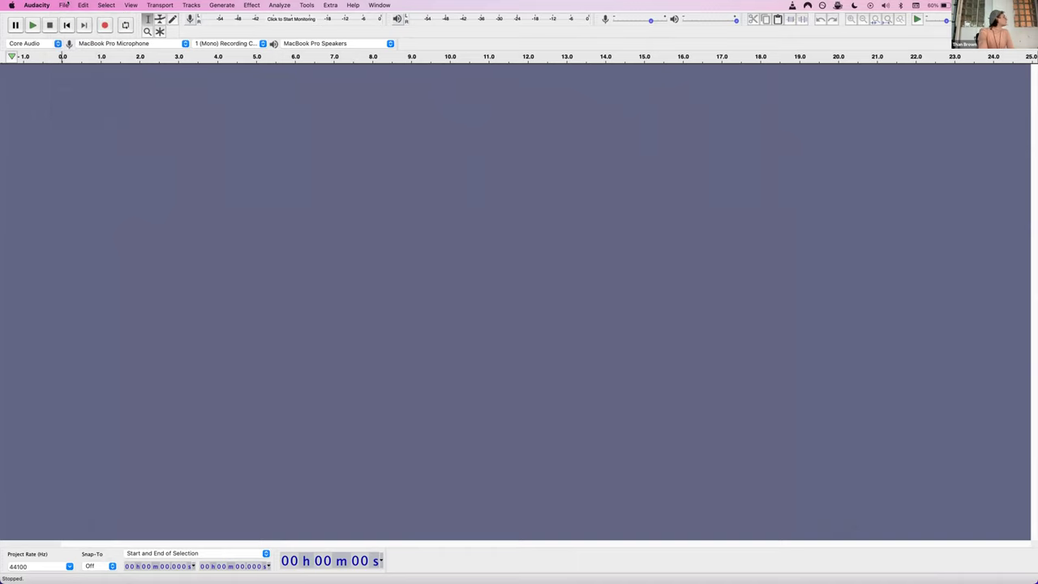
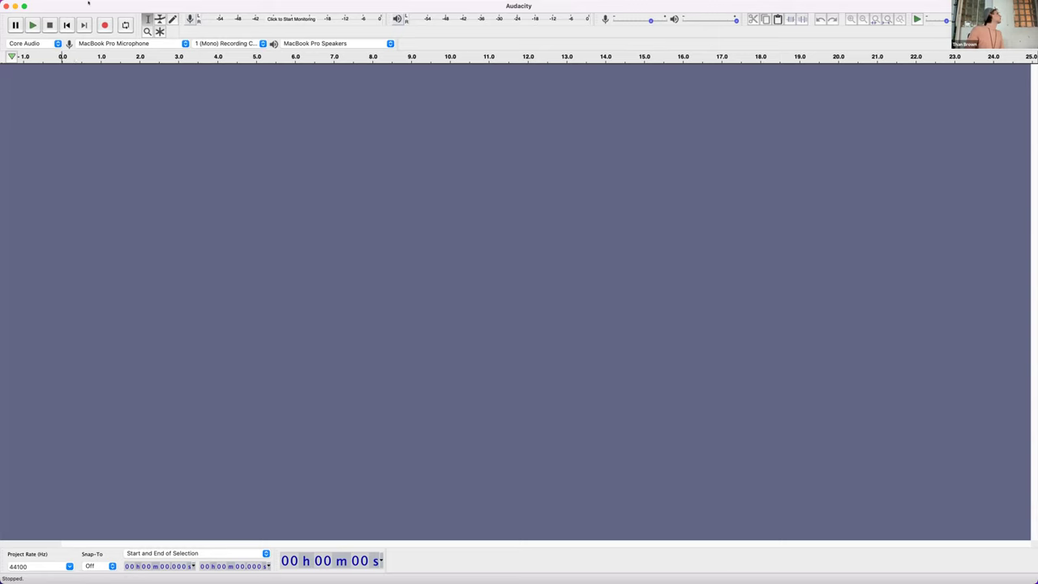
# - Import Organ.mp3 from the Audio and Data folder into the empty Audacity project
pyautogui.moveTo(83, 4)
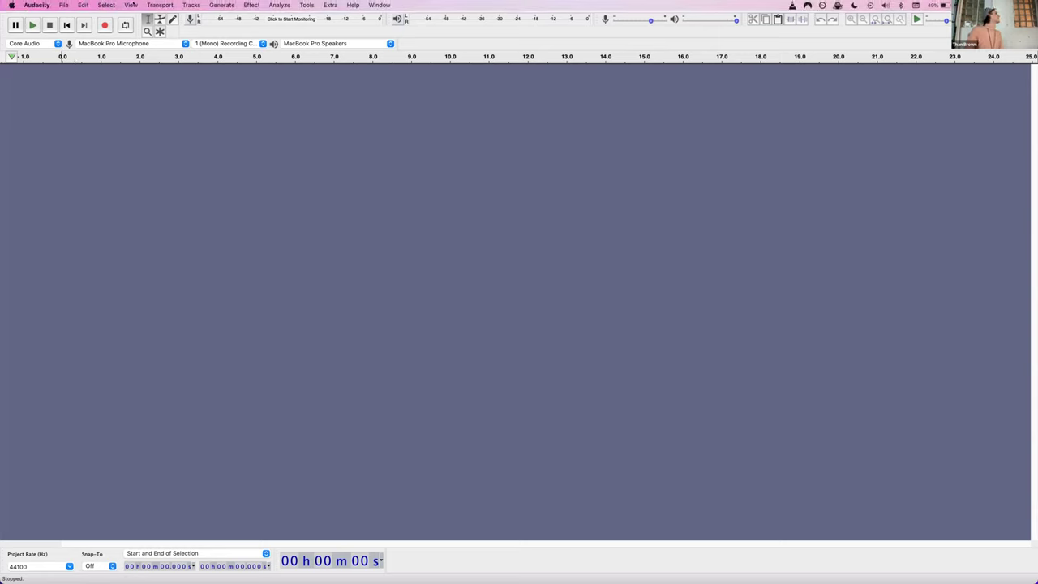
pyautogui.click(64, 5)
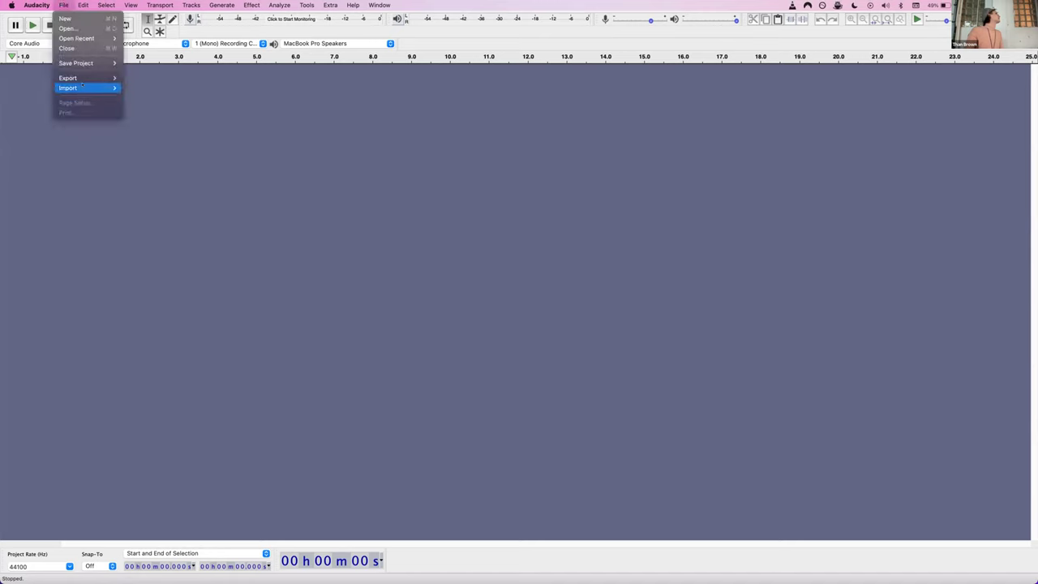
pyautogui.moveTo(81, 88)
pyautogui.click(172, 88)
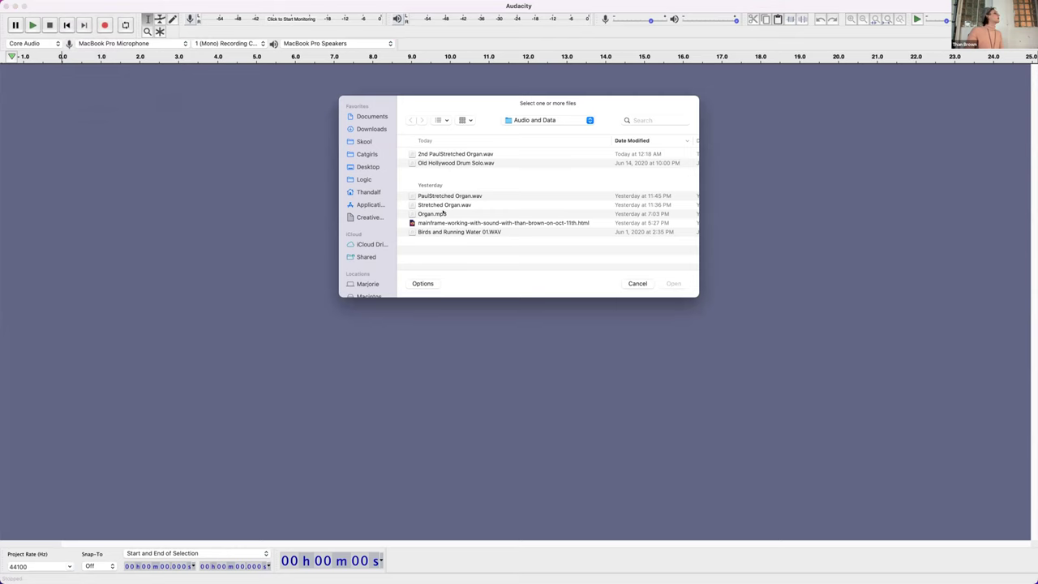
pyautogui.doubleClick(445, 214)
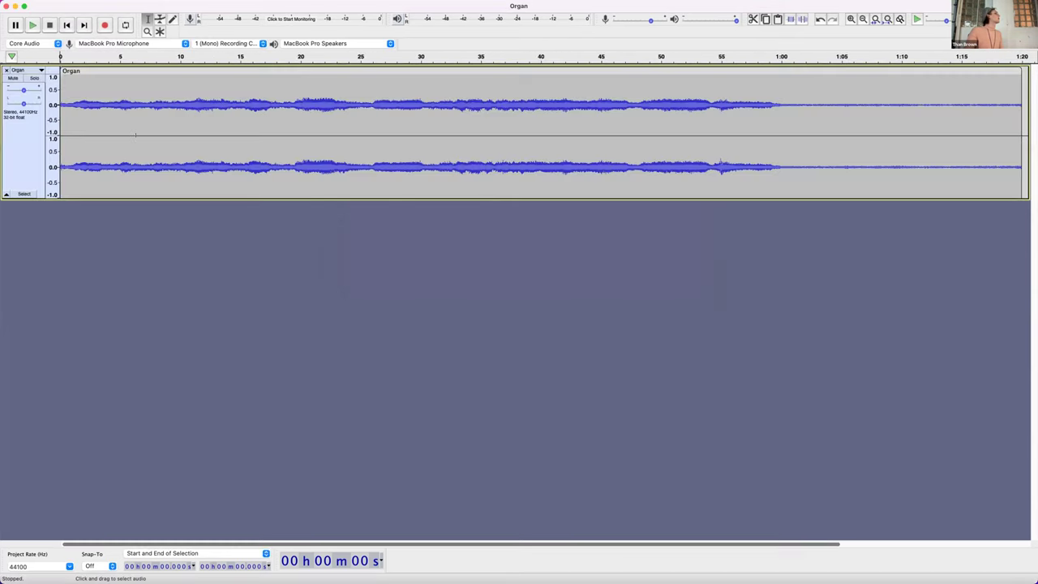
# - Split off the section of the Organ track from about 2.25 s to 4.23 s as its own clip
pyautogui.moveTo(87, 110); pyautogui.dragTo(110, 110)
pyautogui.rightClick(98, 109)
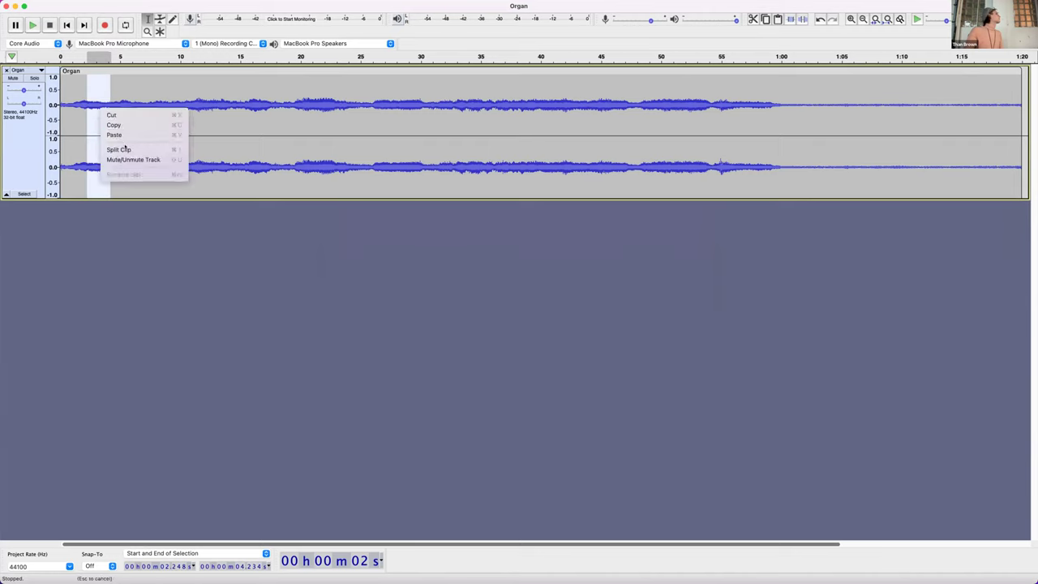
pyautogui.click(124, 150)
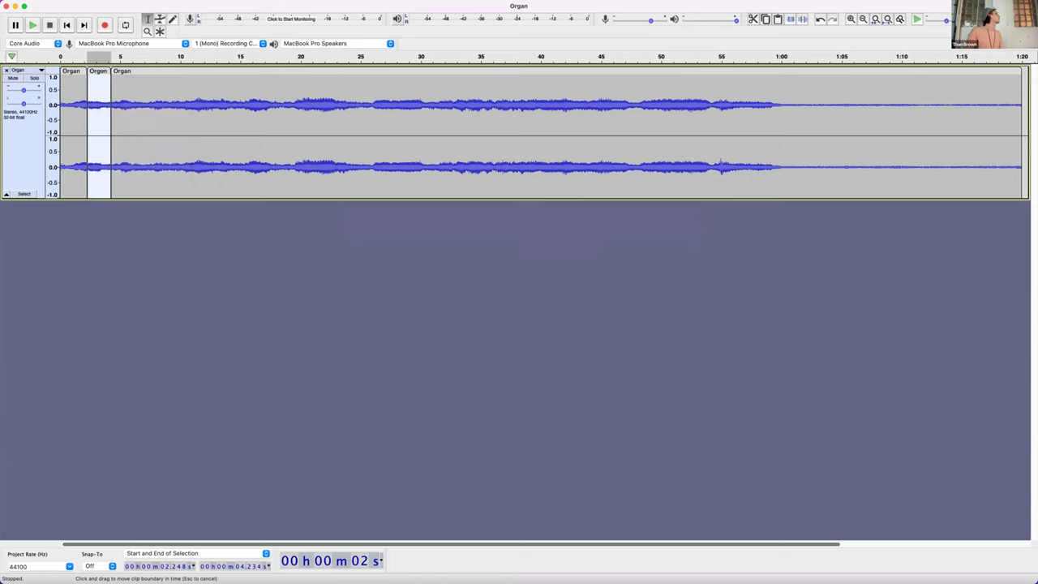
# - Delete the long Organ clip after the short section and the clip before it
pyautogui.click(122, 70)
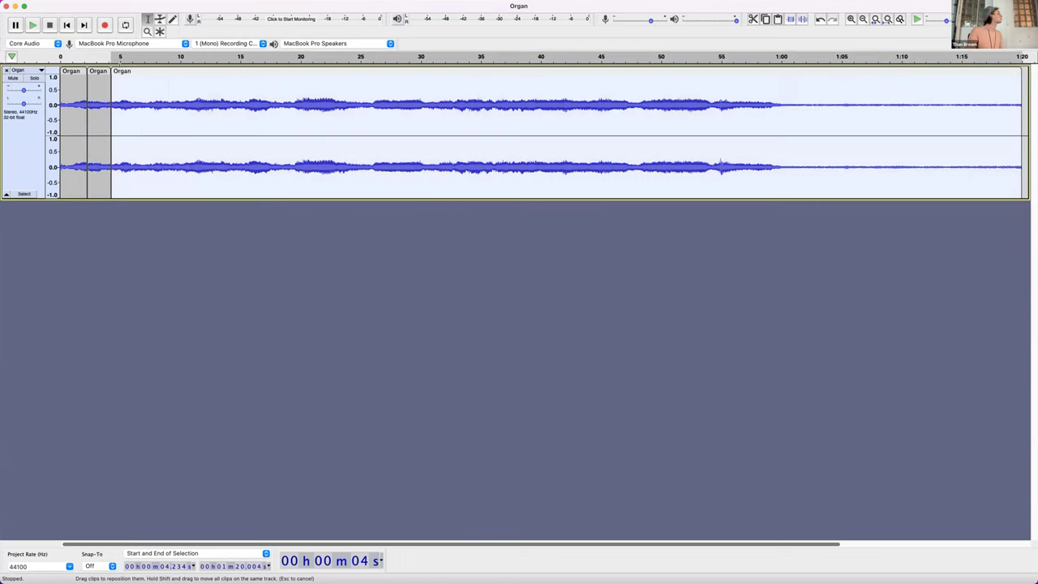
pyautogui.press('Delete')
pyautogui.click(76, 71)
pyautogui.press('Delete')
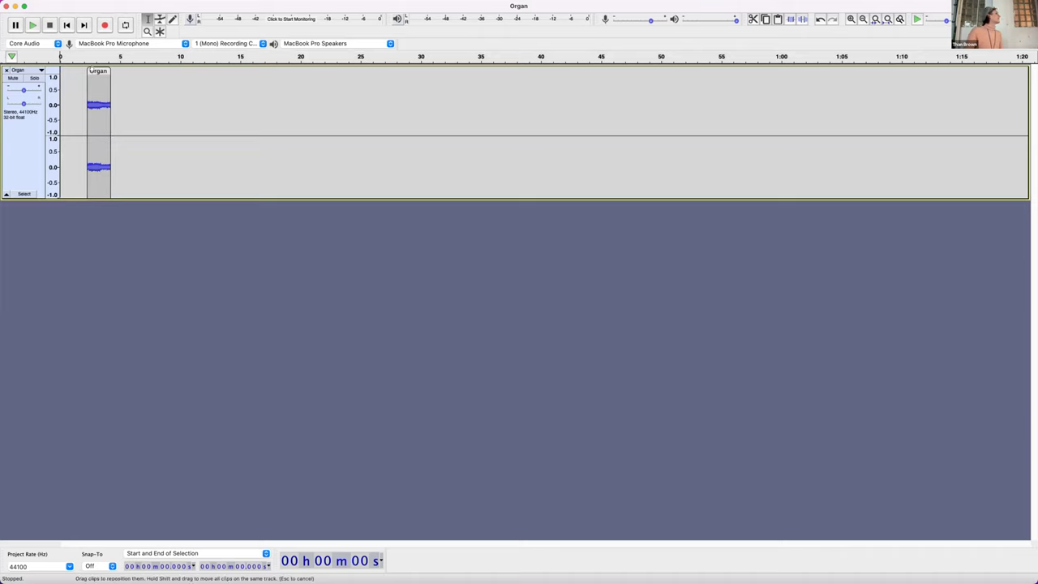
# - Select the remaining short Organ clip and copy it
pyautogui.click(93, 71)
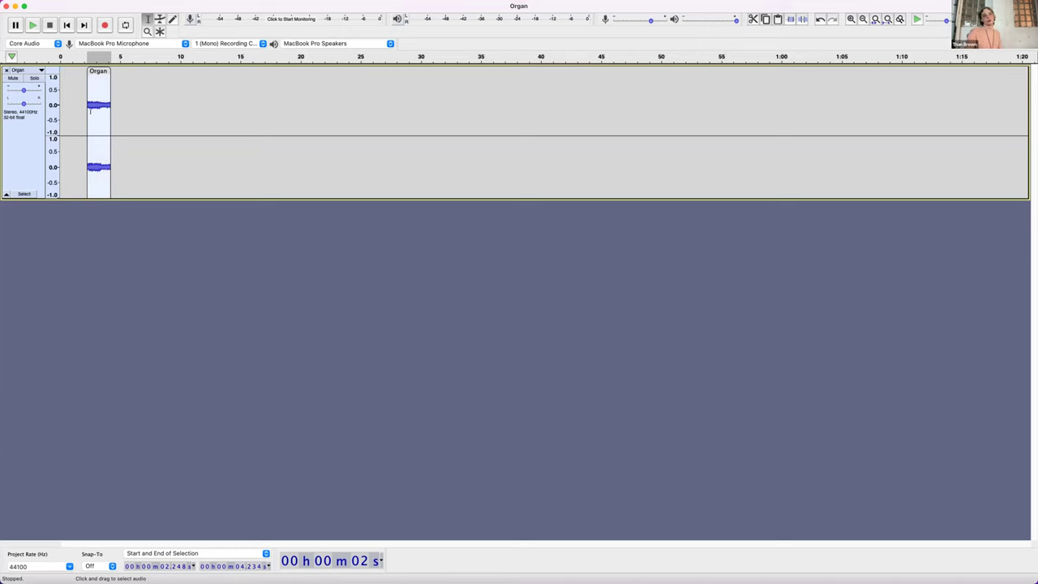
pyautogui.rightClick(90, 111)
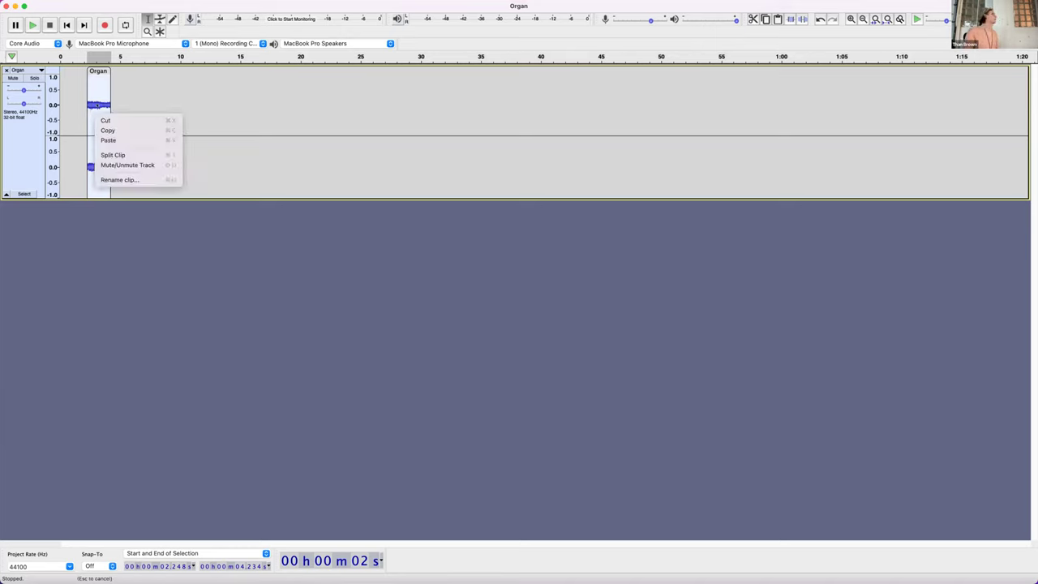
pyautogui.press('Escape')
pyautogui.click(63, 5)
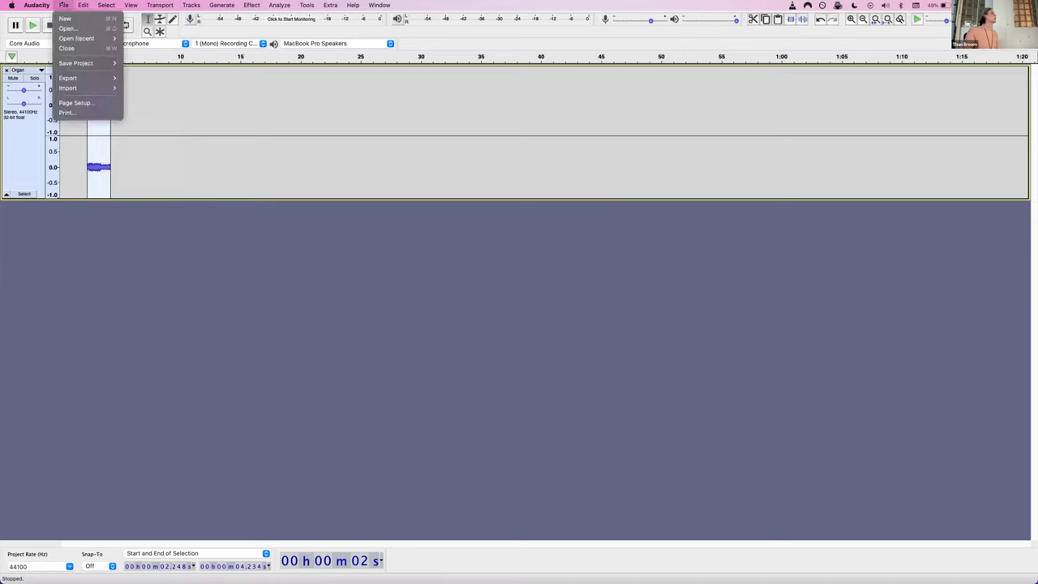
pyautogui.moveTo(83, 5)
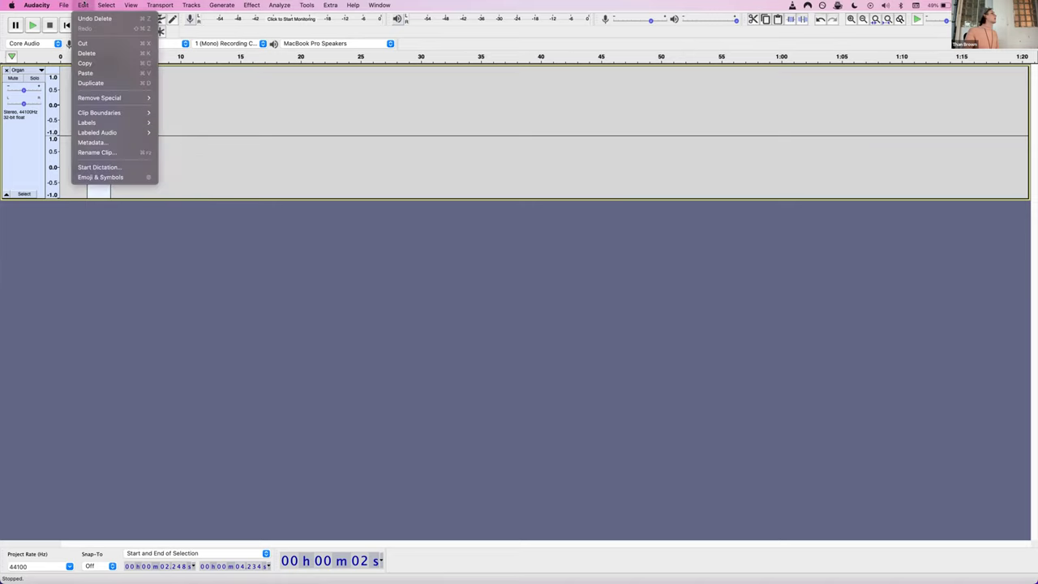
pyautogui.click(86, 63)
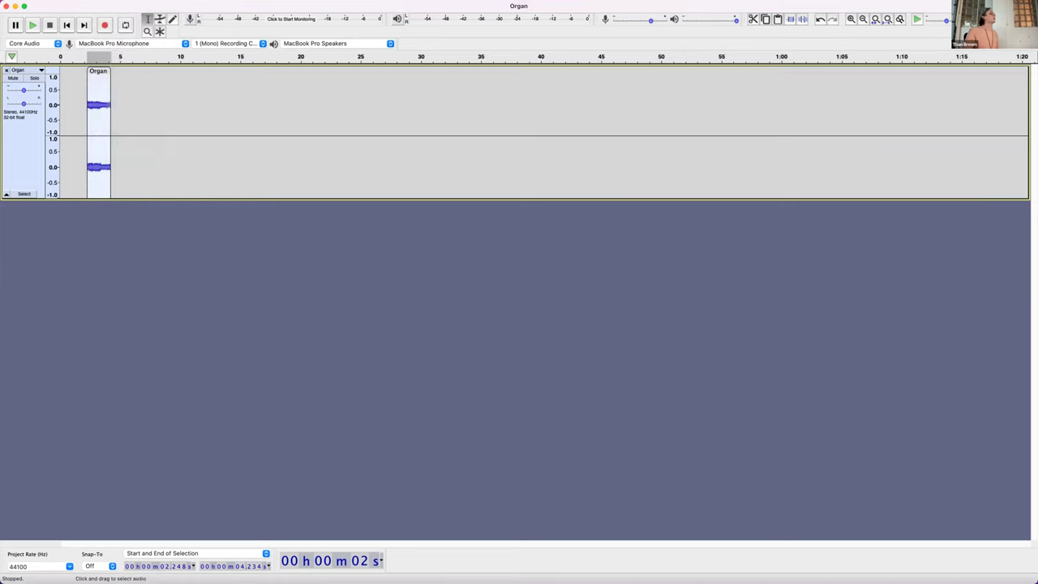
# - Paste the copied clip at about 6.1 s on the same track and move it to start at about 8.3 s
pyautogui.click(132, 107)
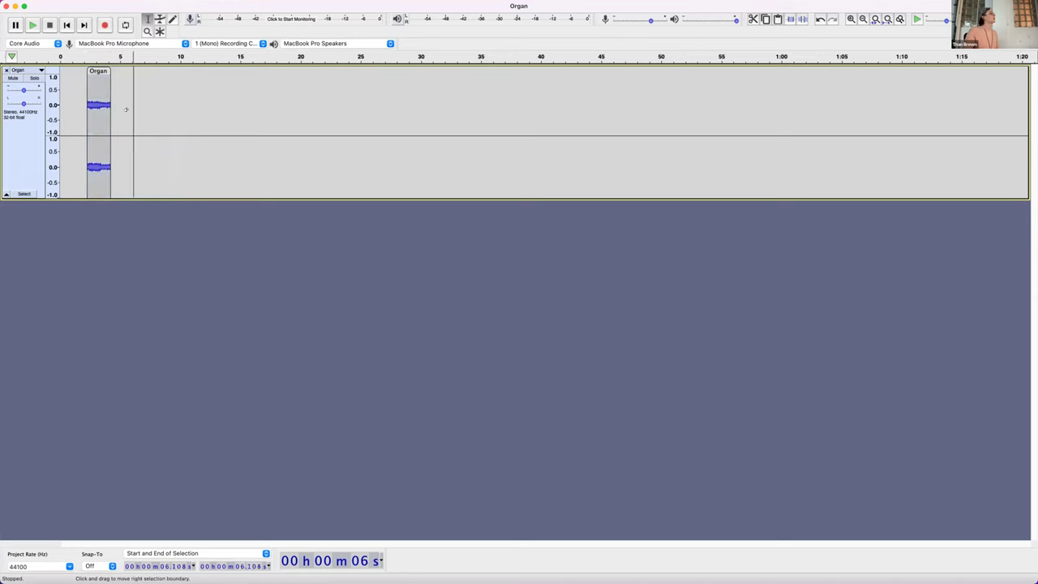
pyautogui.rightClick(132, 108)
pyautogui.click(138, 114)
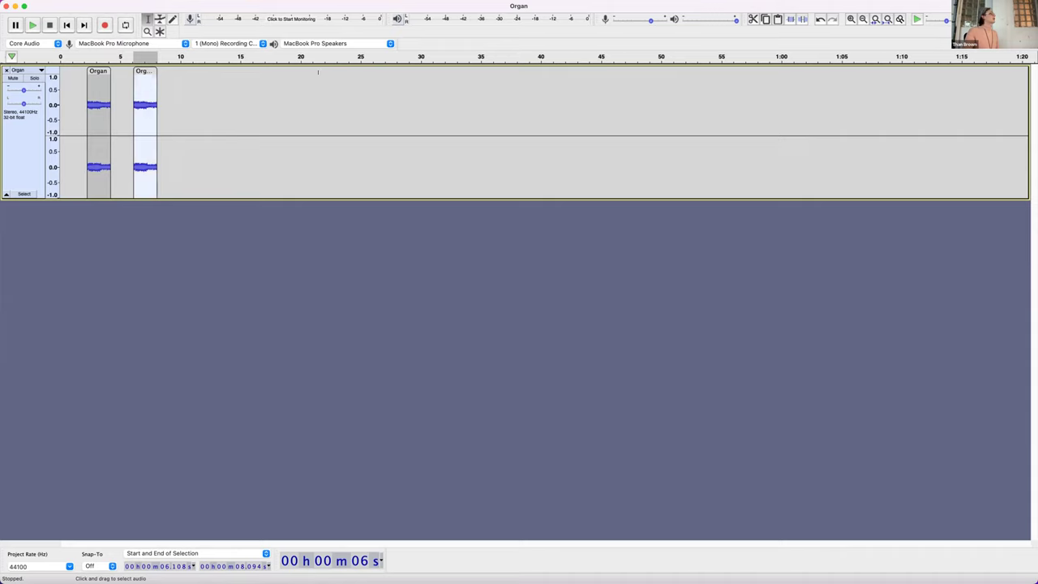
pyautogui.moveTo(136, 70); pyautogui.dragTo(164, 71)
# - Paste another copy of the clip at about 5.9 s, in the gap between the two clips
pyautogui.click(132, 101)
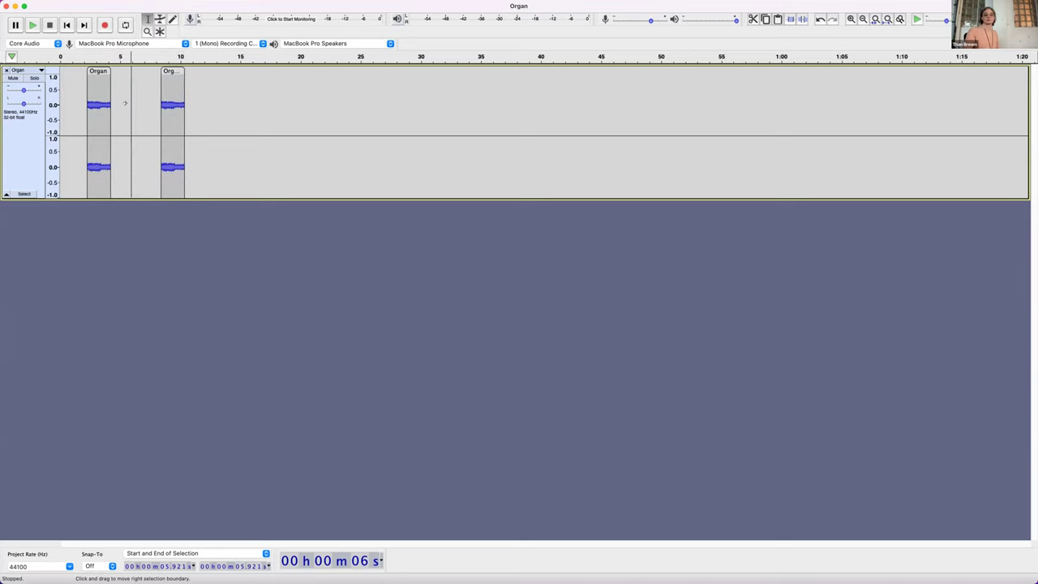
pyautogui.press('super+v')
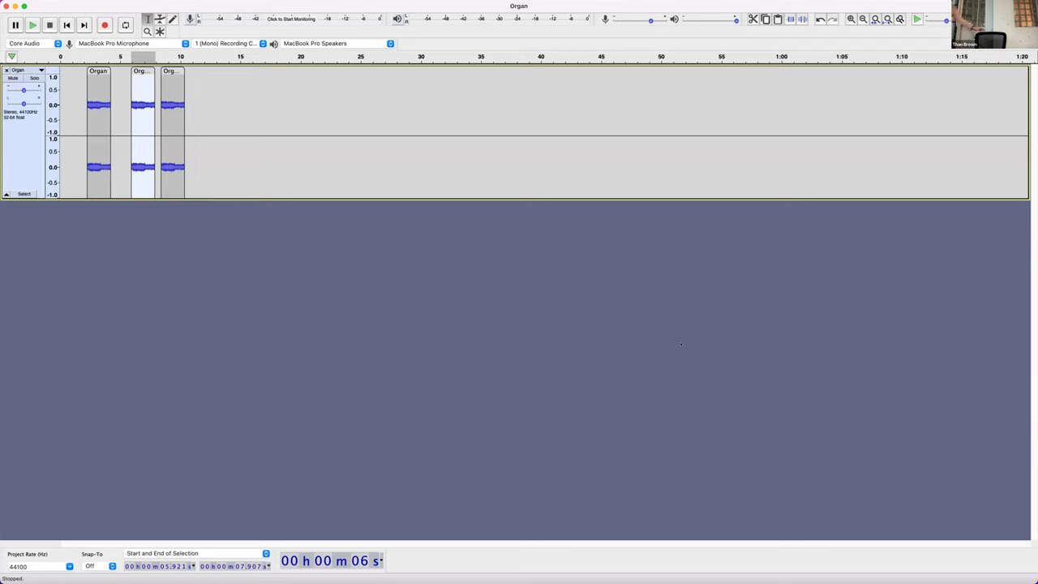
pyautogui.moveTo(536, 3)
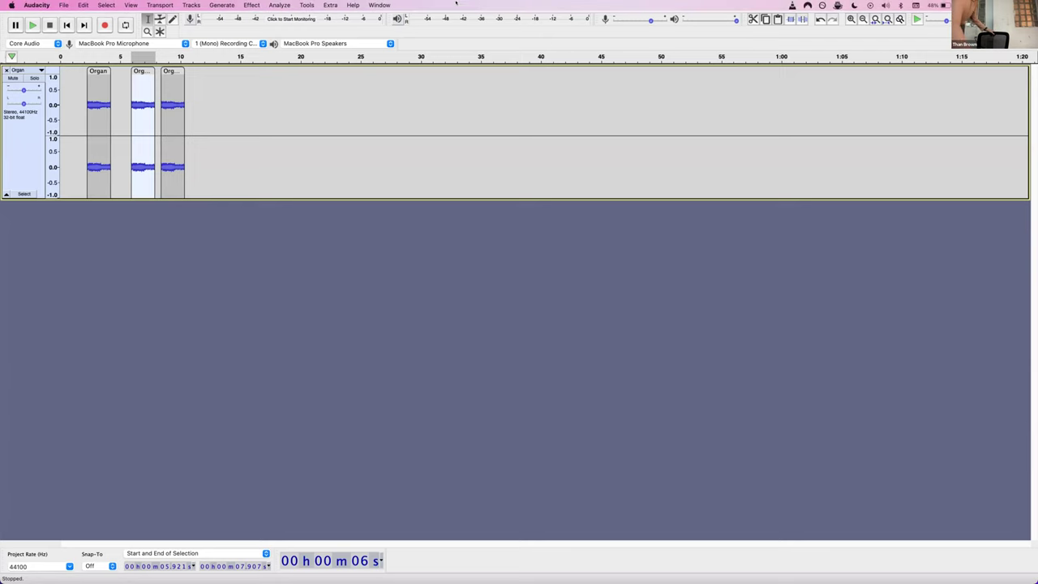